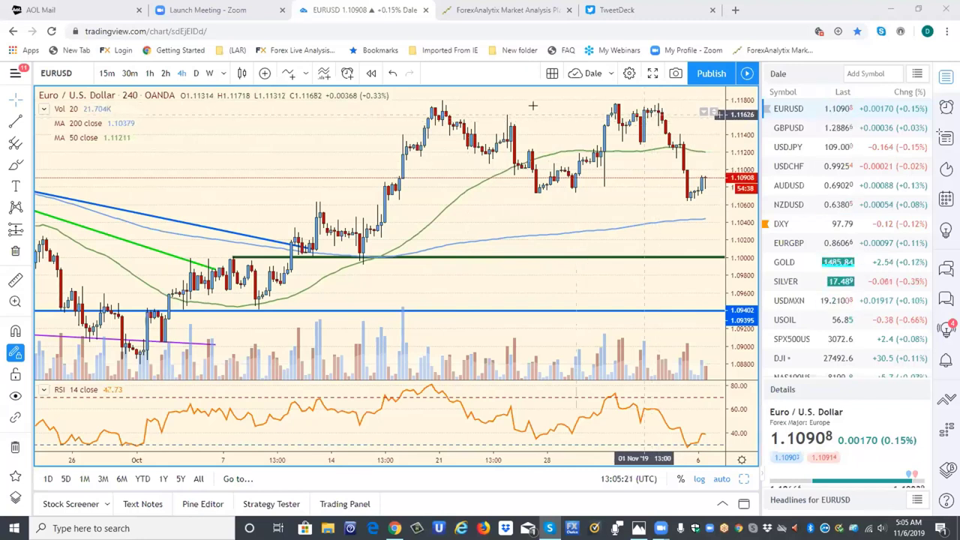
Switch the annotated EURUSD chart from 4-hour to daily (D) candles.
click(195, 73)
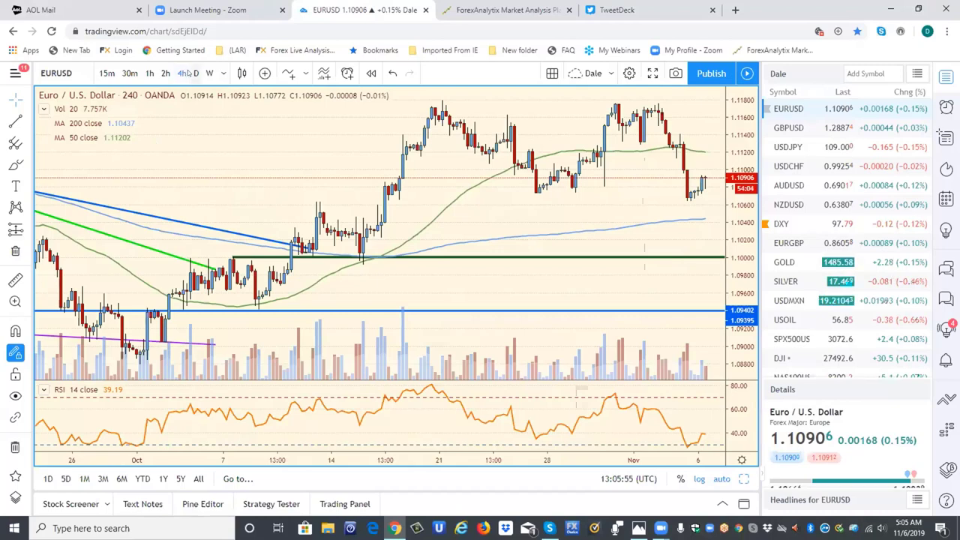
click(196, 73)
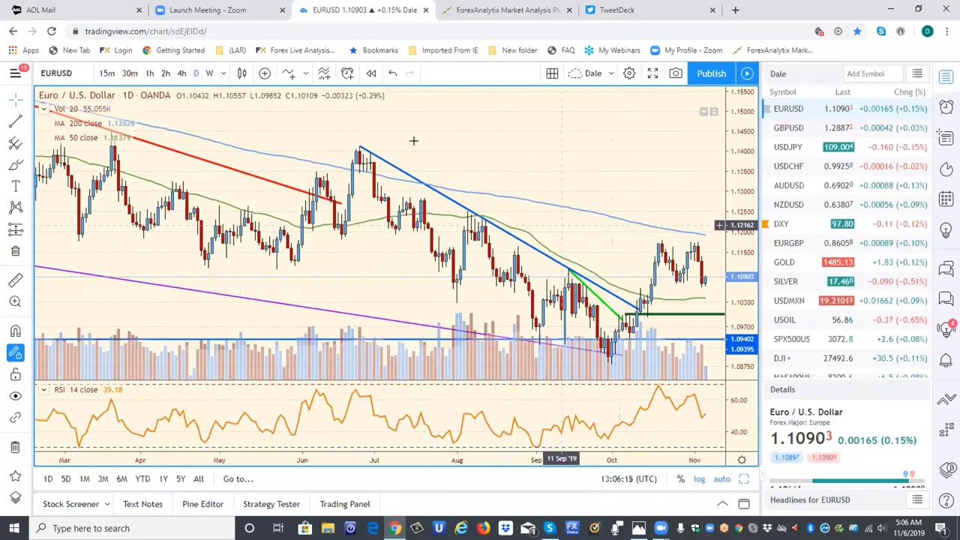
View EURUSD on 1-hour candles briefly, then return it to the 4h interval.
click(150, 73)
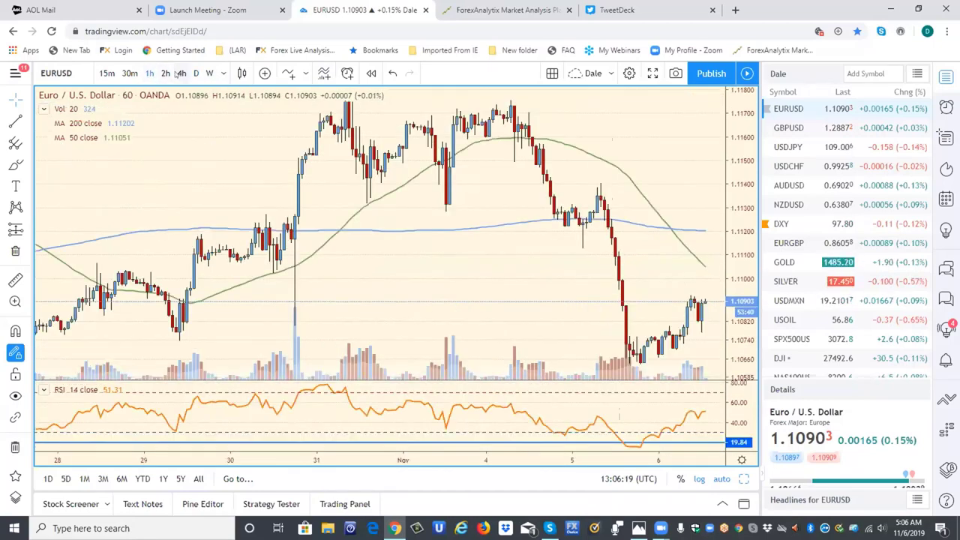
click(180, 74)
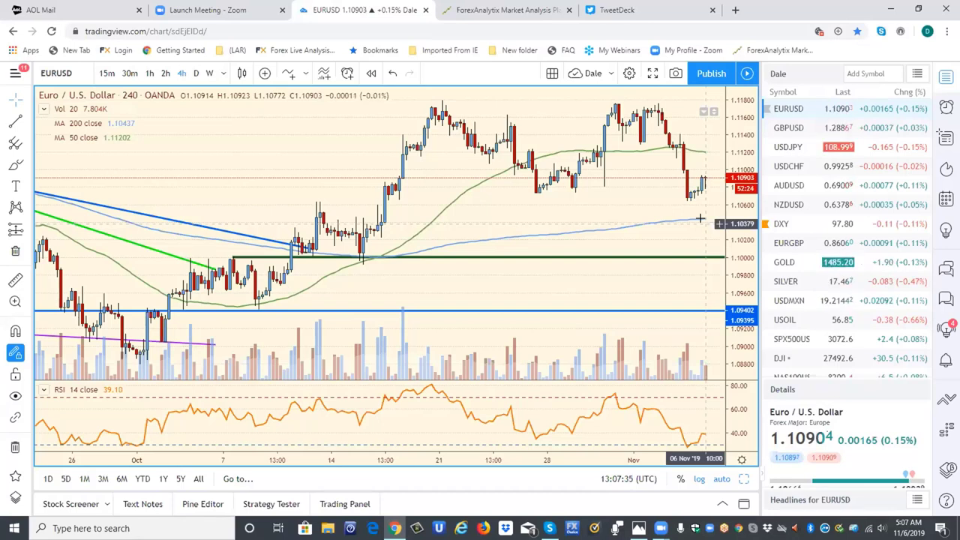
Load the USDJPY 4-hour chart from the watchlist and scroll the list further down.
click(786, 148)
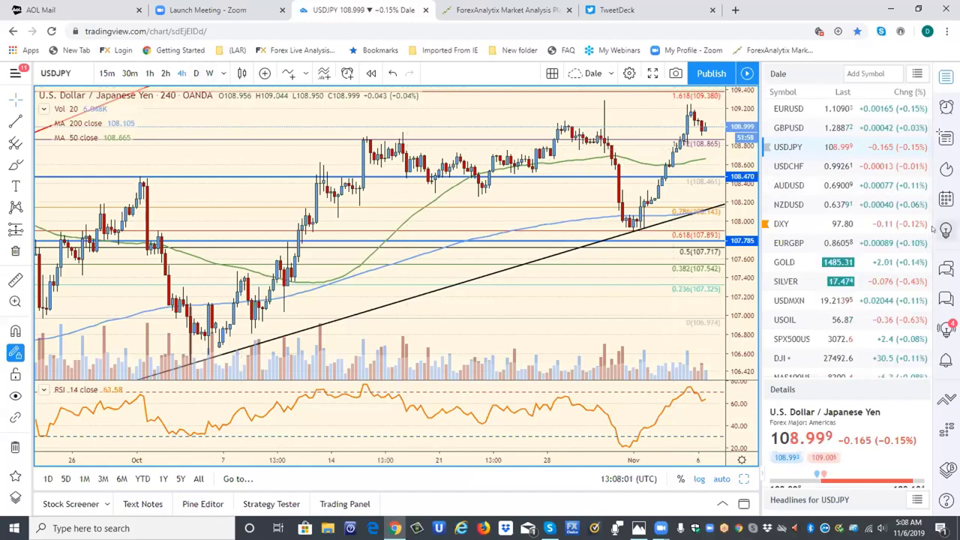
scroll(928, 240, down, 3)
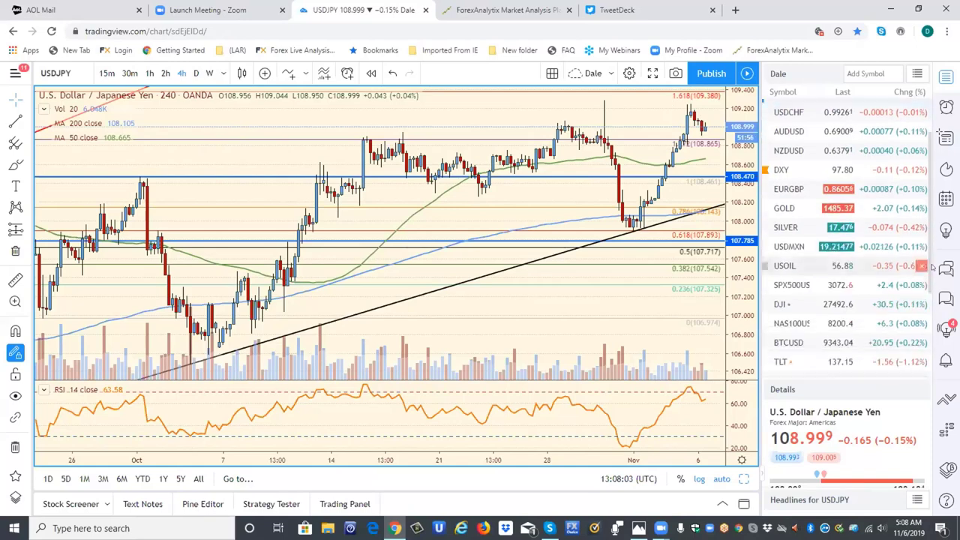
scroll(932, 278, down, 2)
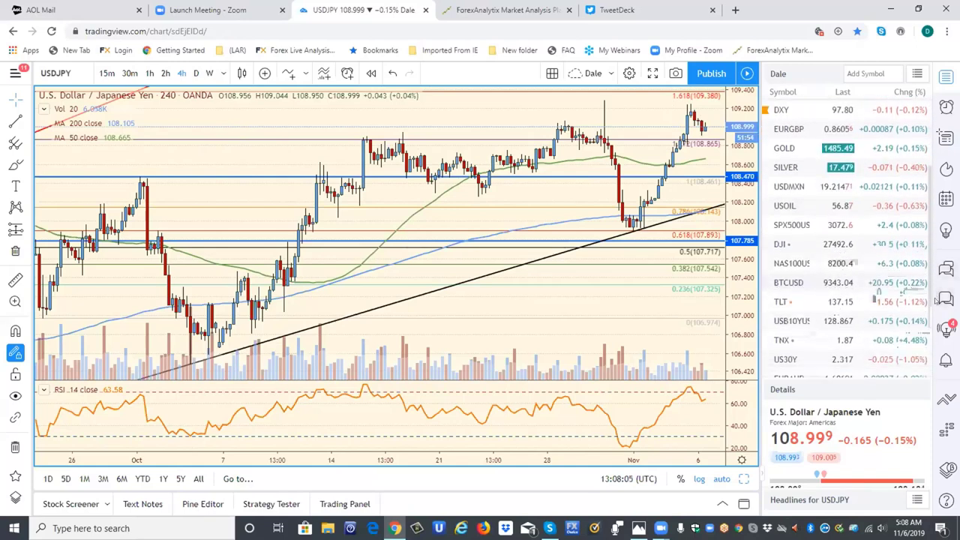
Cycle through the TNX, US30Y and USB10YUSD Treasury charts, ending on US30Y.
click(780, 340)
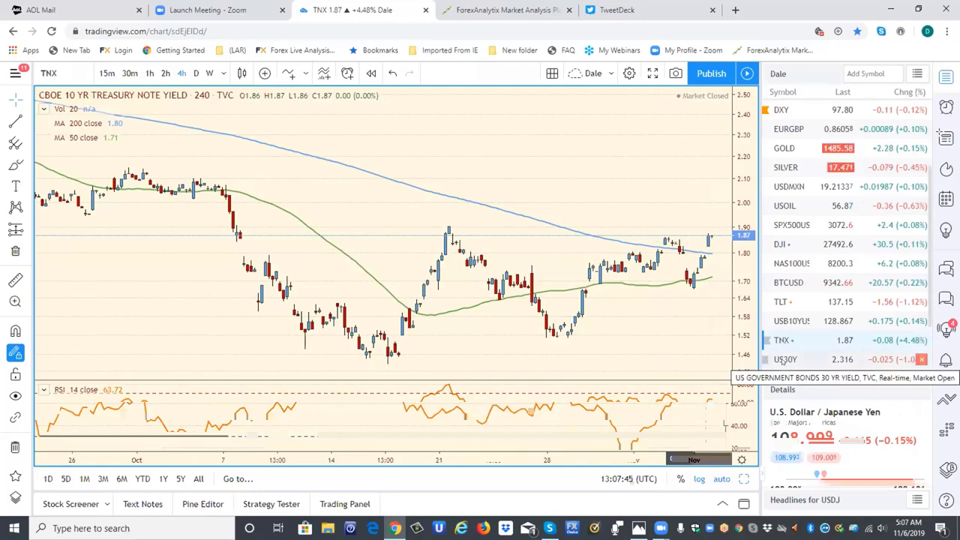
click(782, 361)
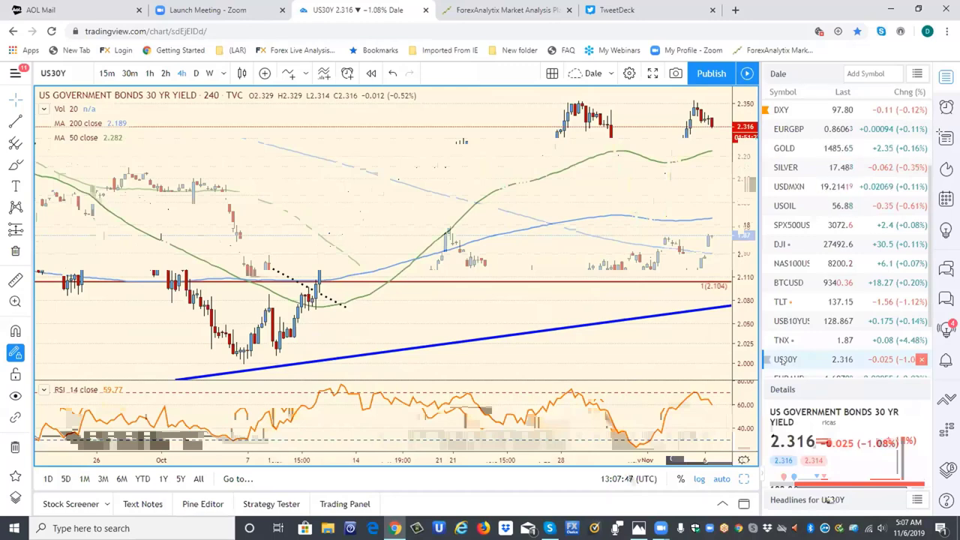
click(784, 321)
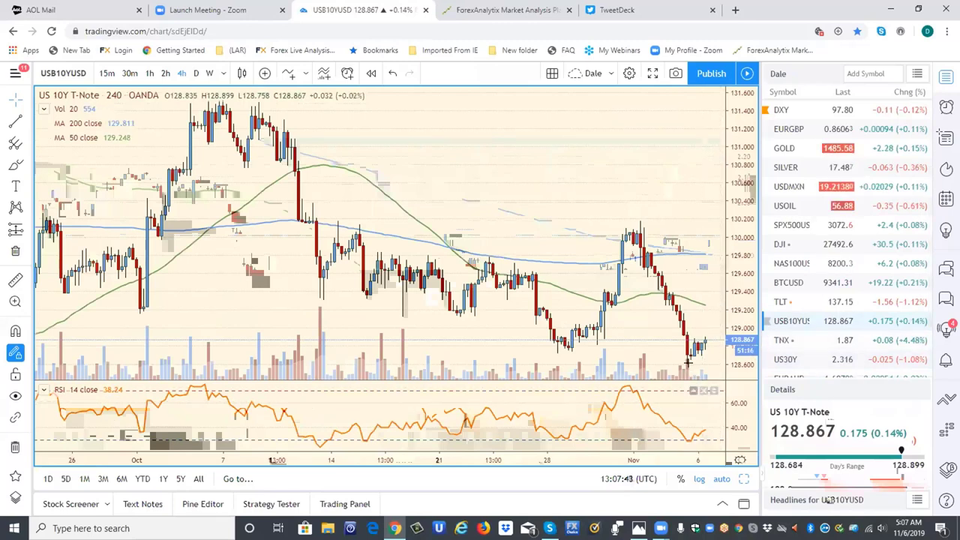
click(782, 341)
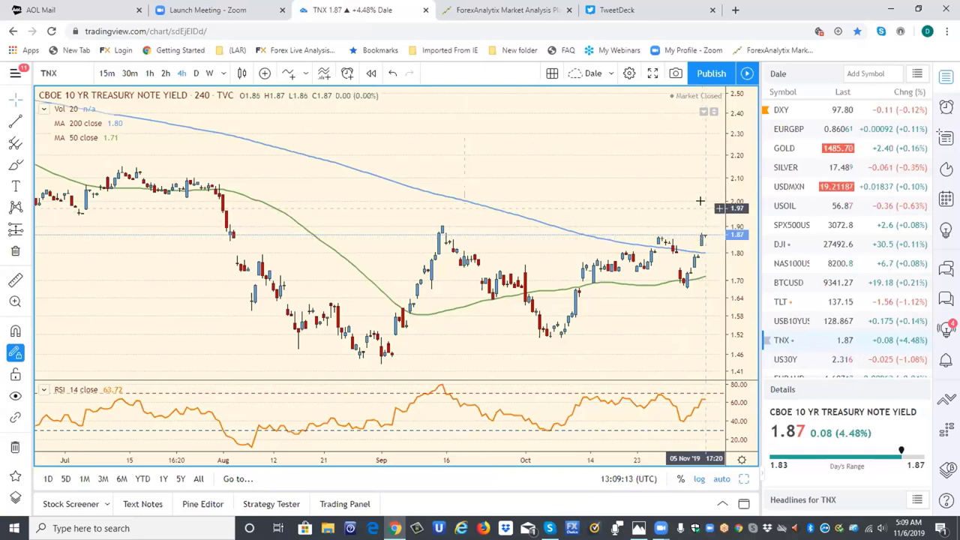
click(780, 359)
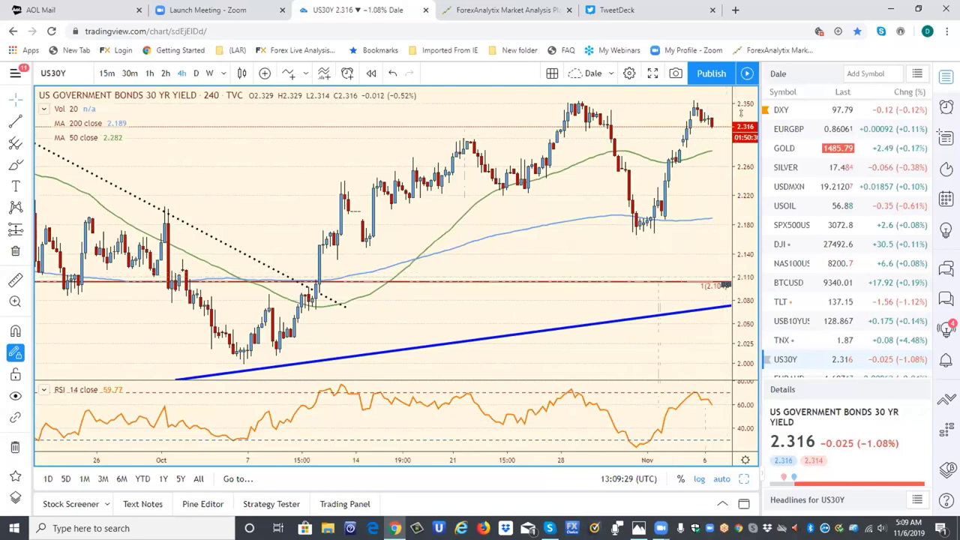
Glance at SPX500USD, load USDMXN, and return the watchlist scrollbar to the top.
click(780, 225)
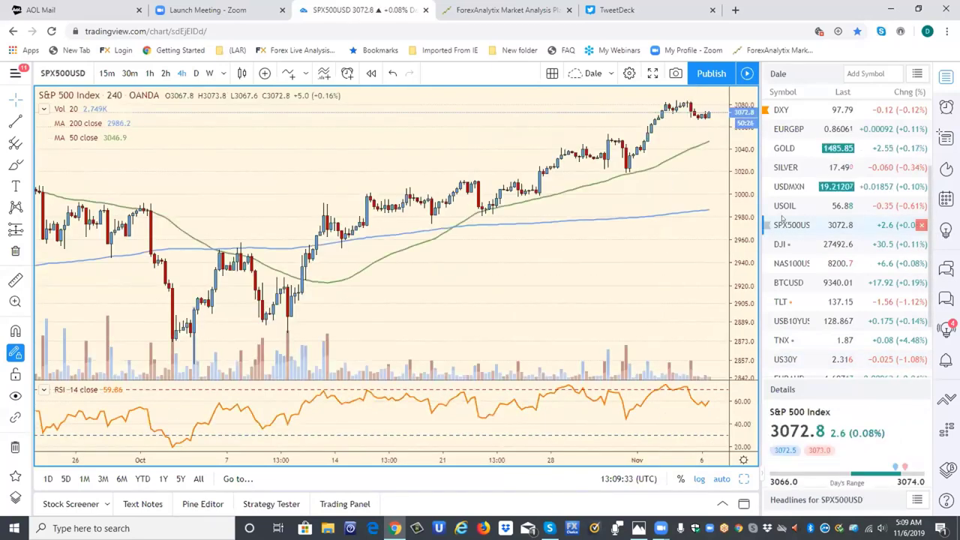
click(789, 187)
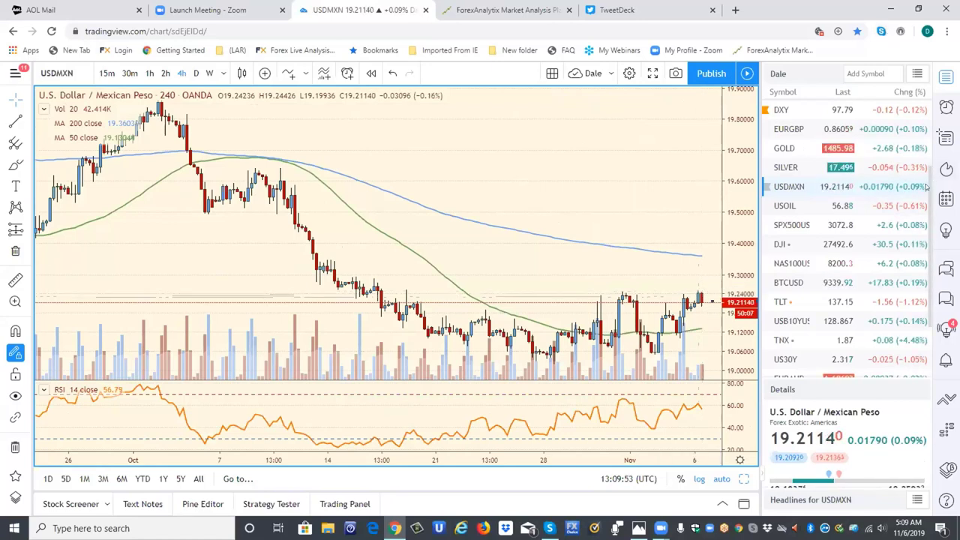
drag(930, 186, 932, 84)
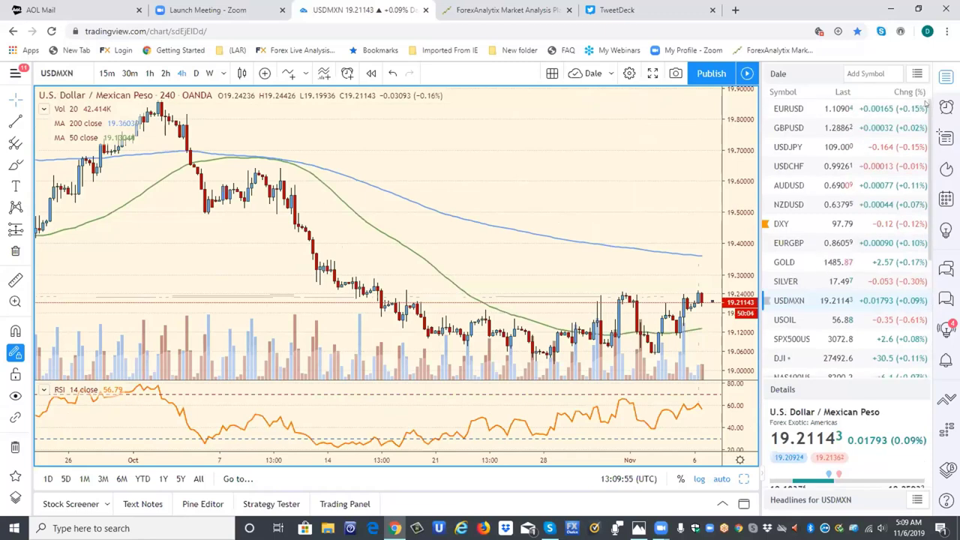
Look at the USDCHF chart, then scroll the watchlist and load SILVER.
click(789, 166)
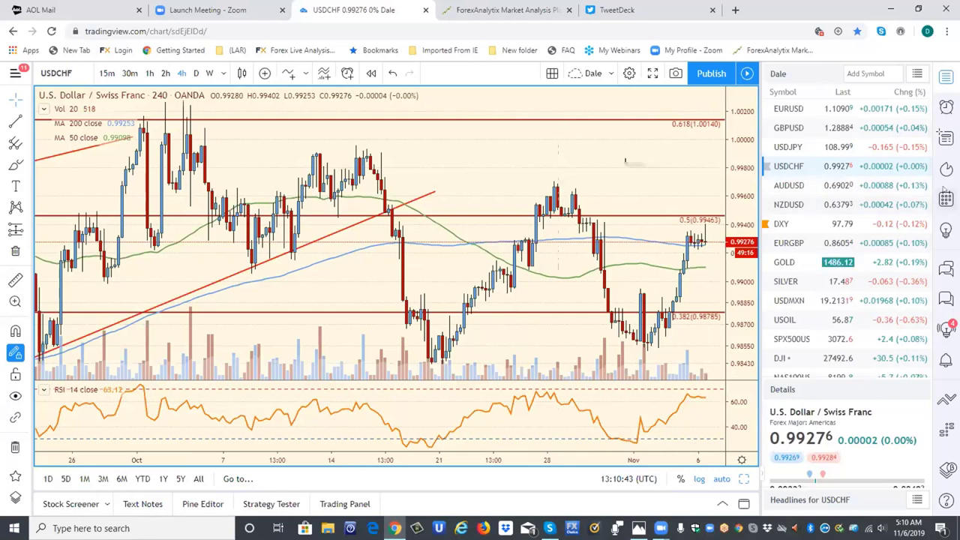
scroll(923, 214, down, 1)
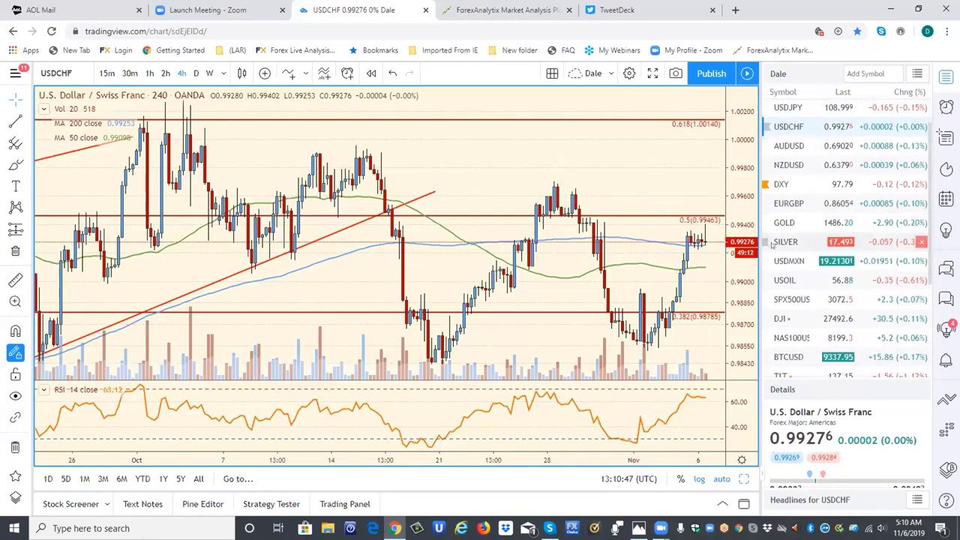
click(782, 243)
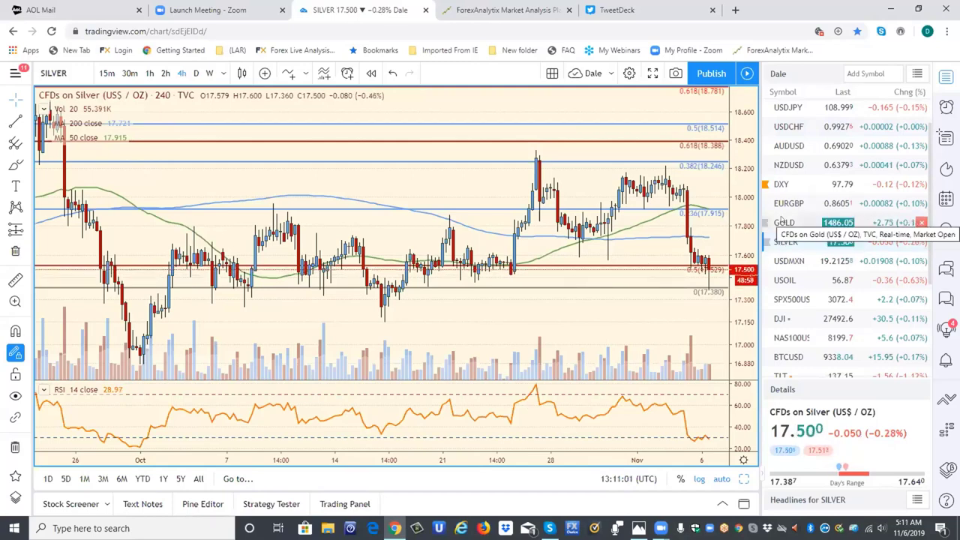
Settle on the GOLD 4h chart after a quick Silver comparison, then go to ForexAnalytix.
click(782, 222)
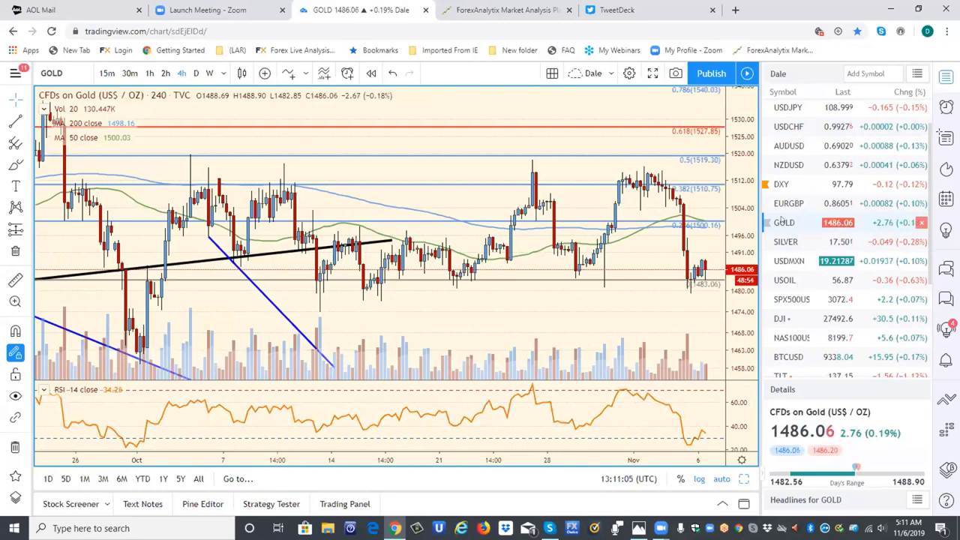
click(784, 241)
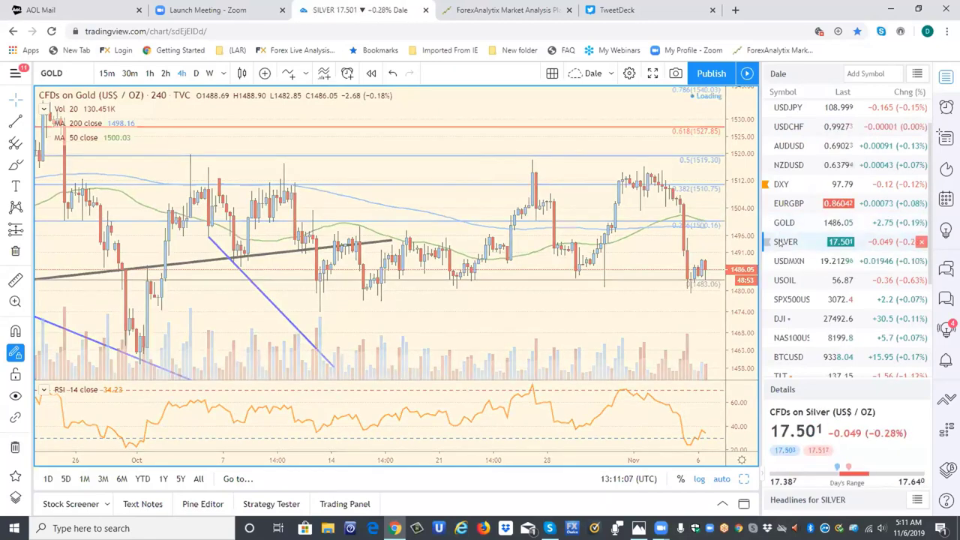
click(781, 223)
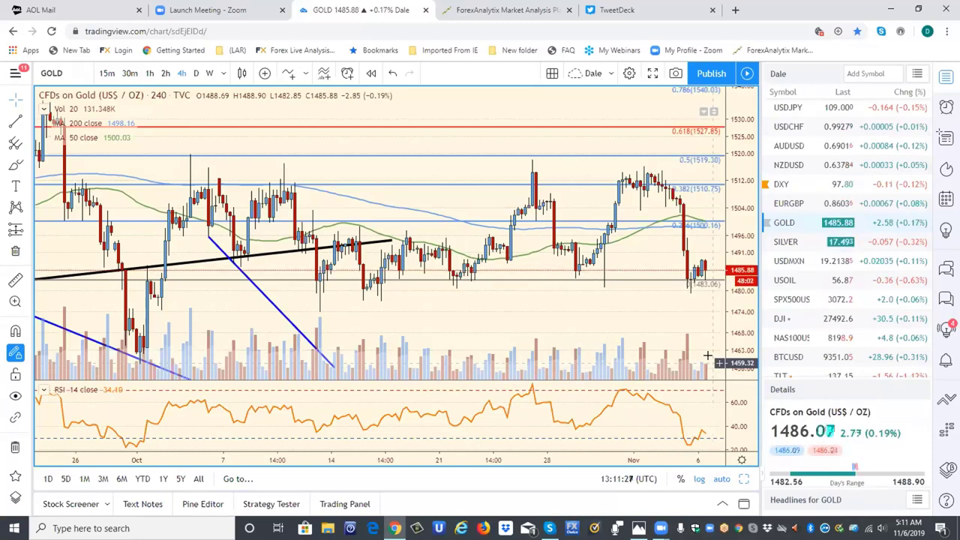
click(529, 10)
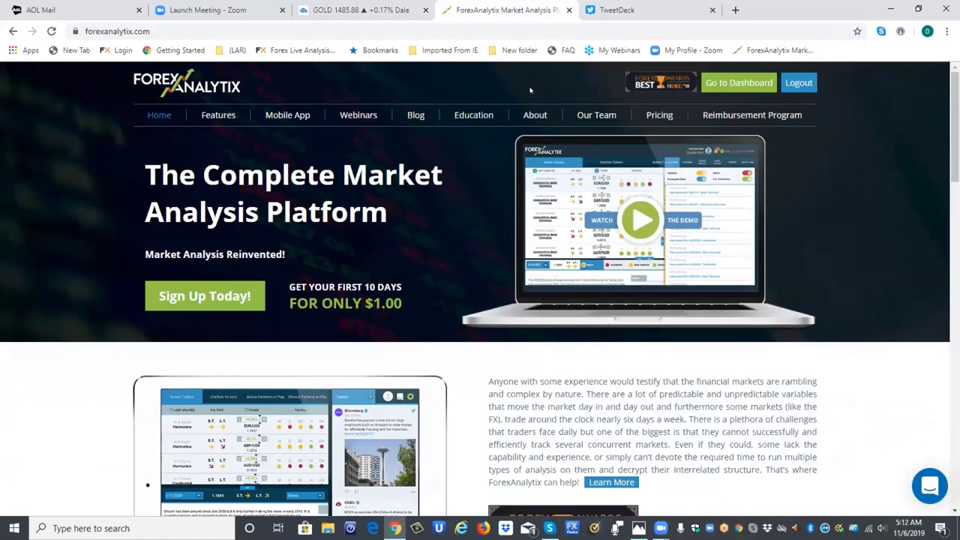
Go from the ForexAnalytix home page to its dashboard.
click(722, 81)
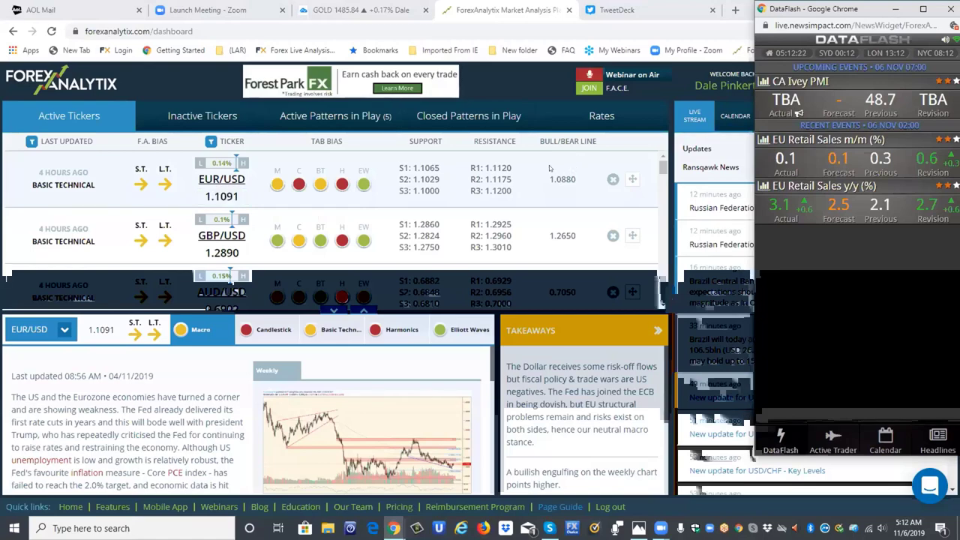
Scroll through the Active Patterns in Play table, then return to TradingView's GOLD chart.
click(335, 116)
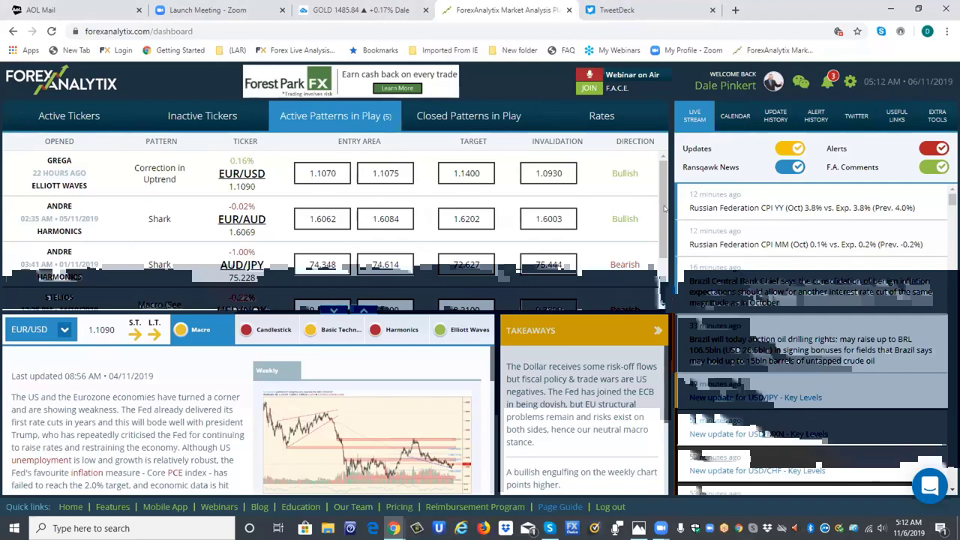
drag(664, 209, 659, 255)
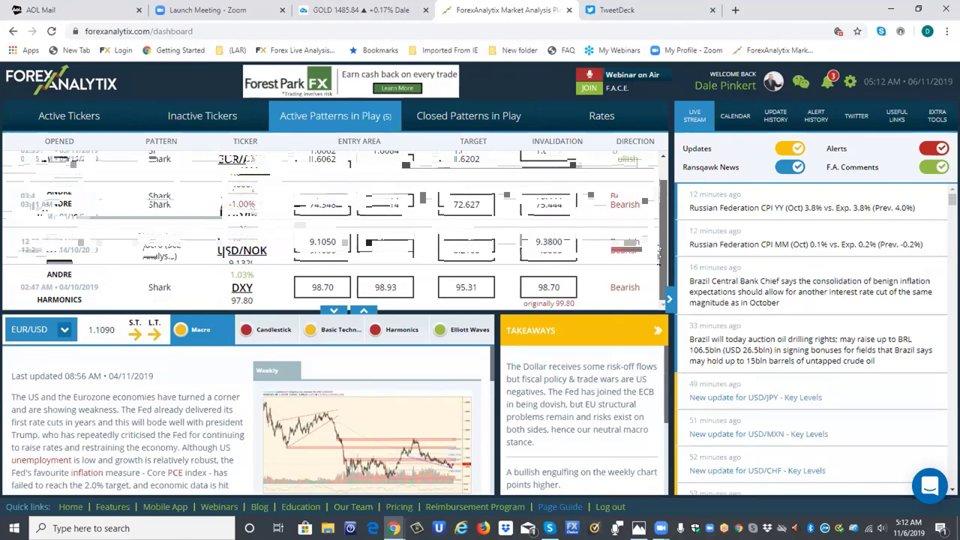
drag(658, 255, 660, 165)
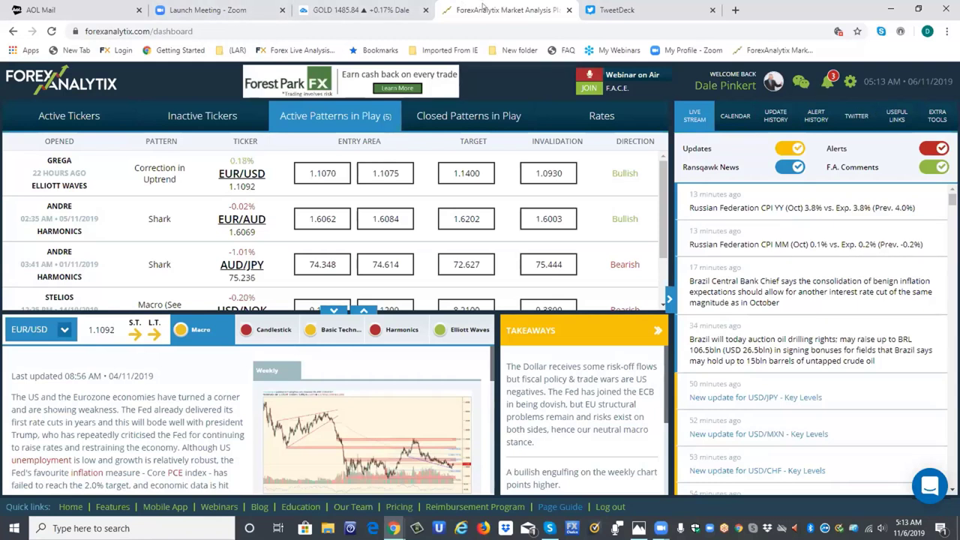
click(312, 15)
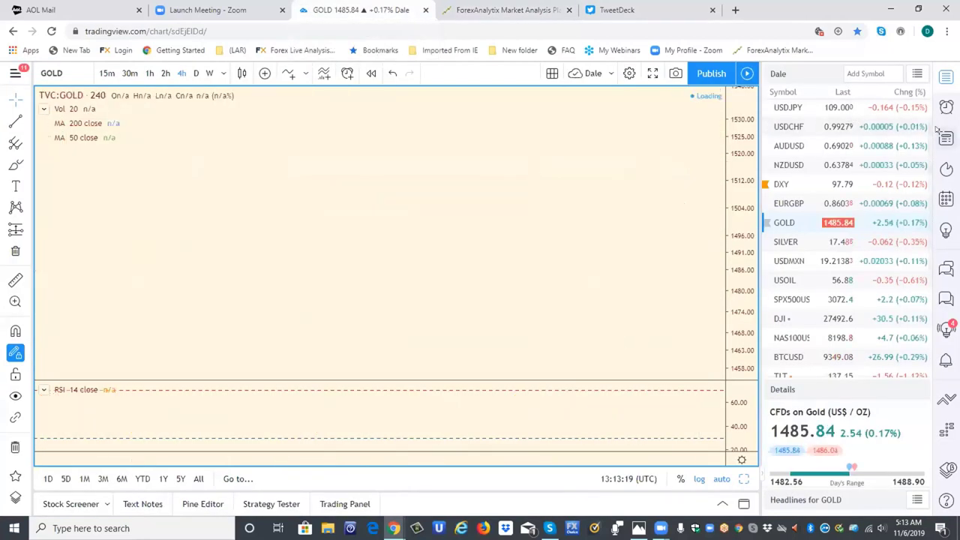
Leave the TradingView GOLD chart for the ForexAnalytix Active Patterns in Play table.
scroll(927, 150, up, 1)
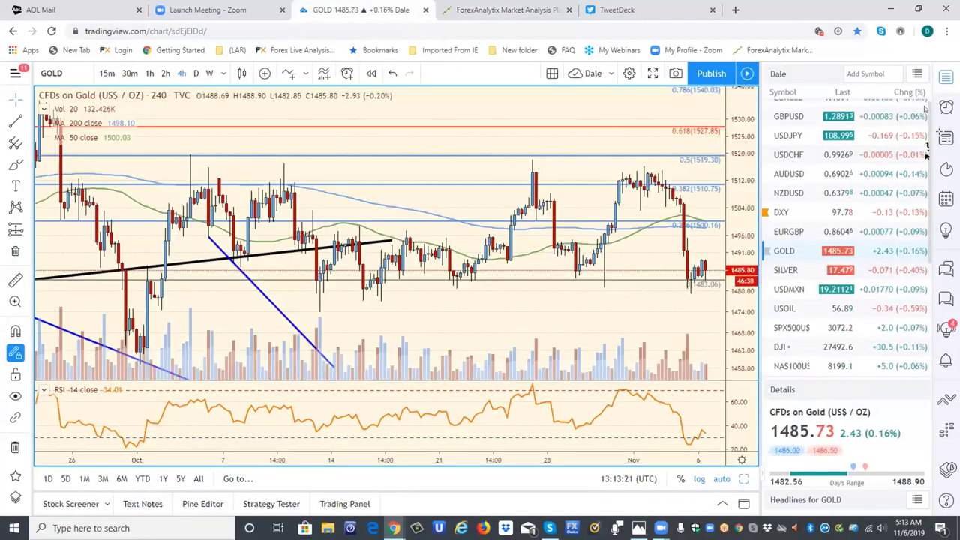
scroll(927, 149, down, 1)
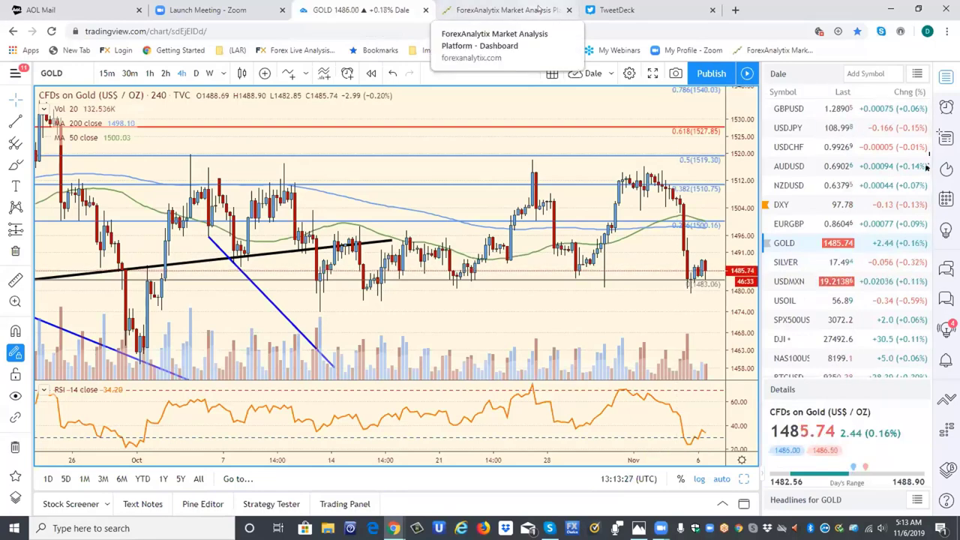
click(539, 9)
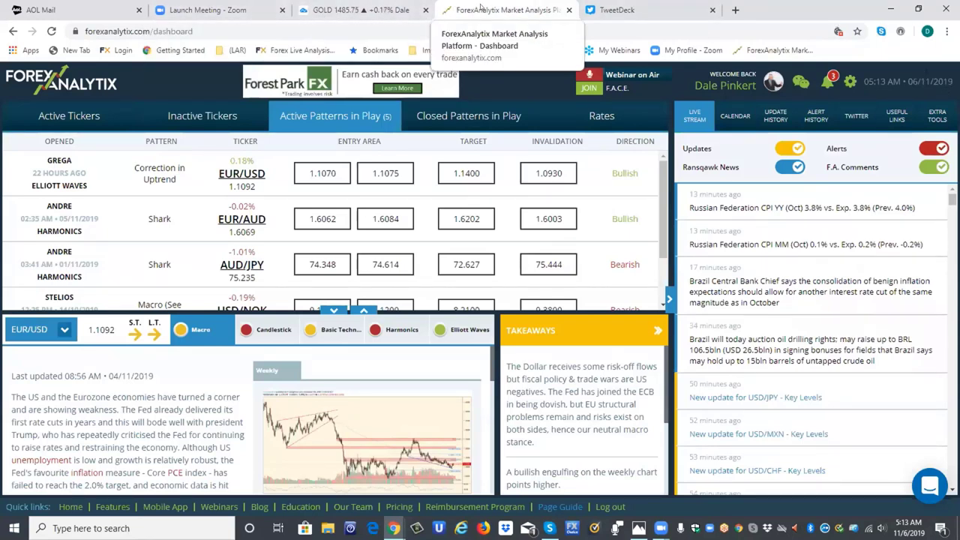
Return to the TradingView tab, which now shows the EURUSD 4-hour chart.
click(336, 6)
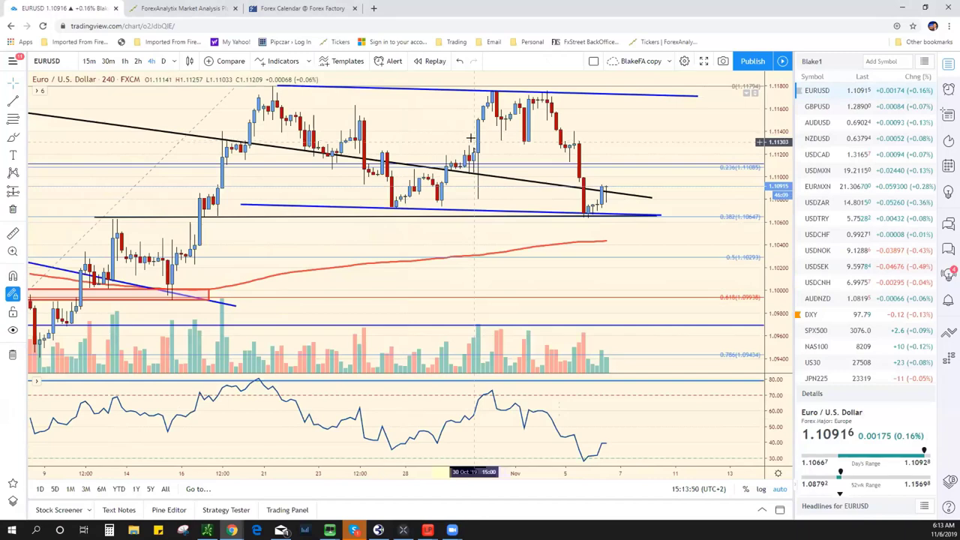
Zoom out and draw a dashed blue trendline from the late-October low to the latest candles.
scroll(639, 191, down, 3)
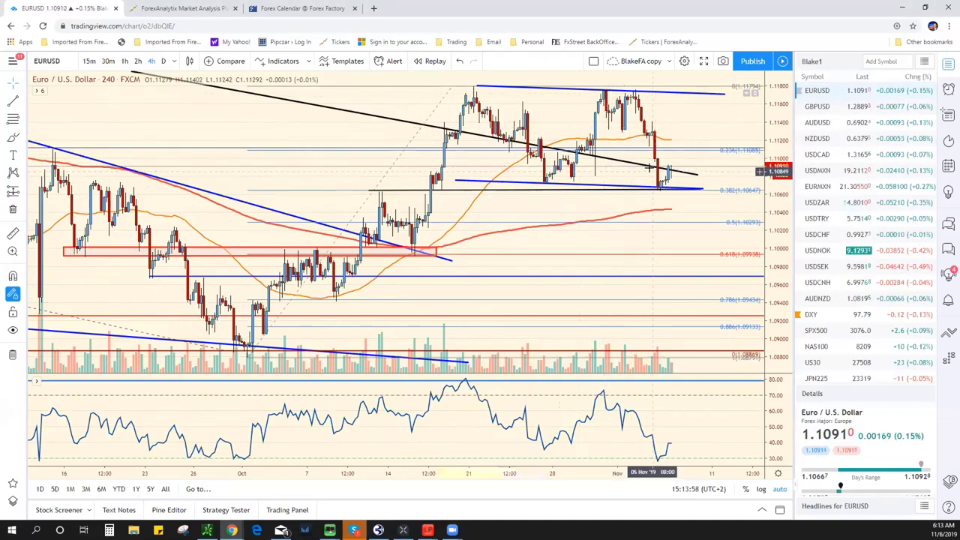
click(10, 102)
click(543, 184)
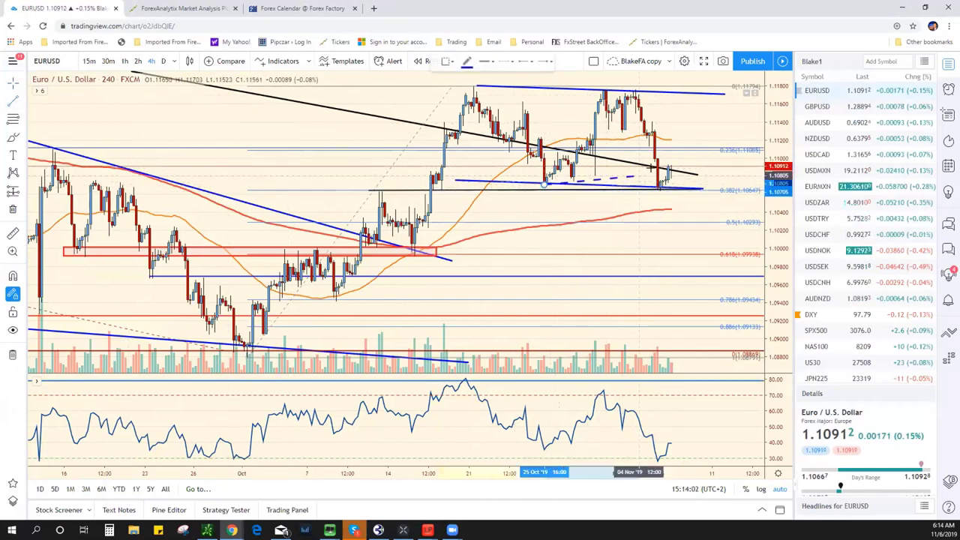
click(665, 169)
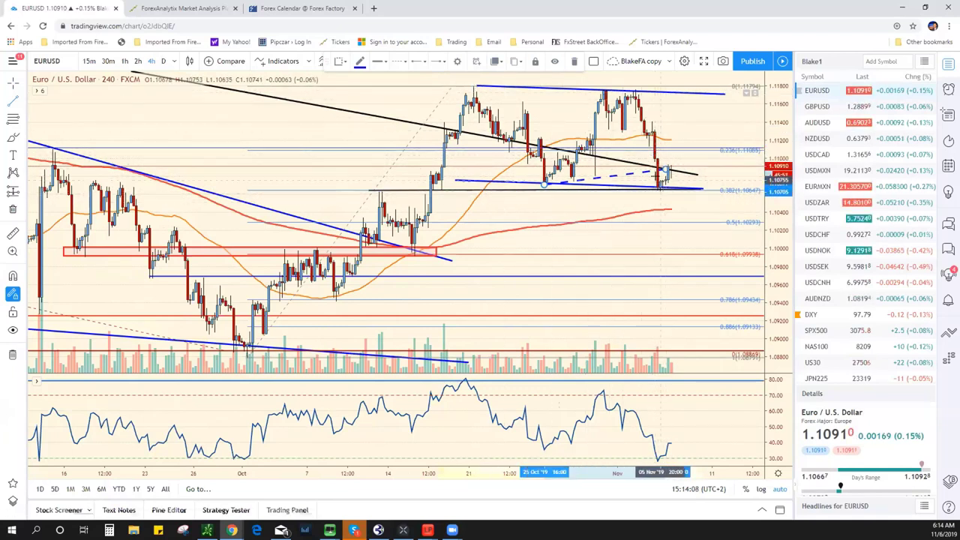
Inspect the black horizontal support at 1.10650 and the blue channel bottom trendline.
click(663, 188)
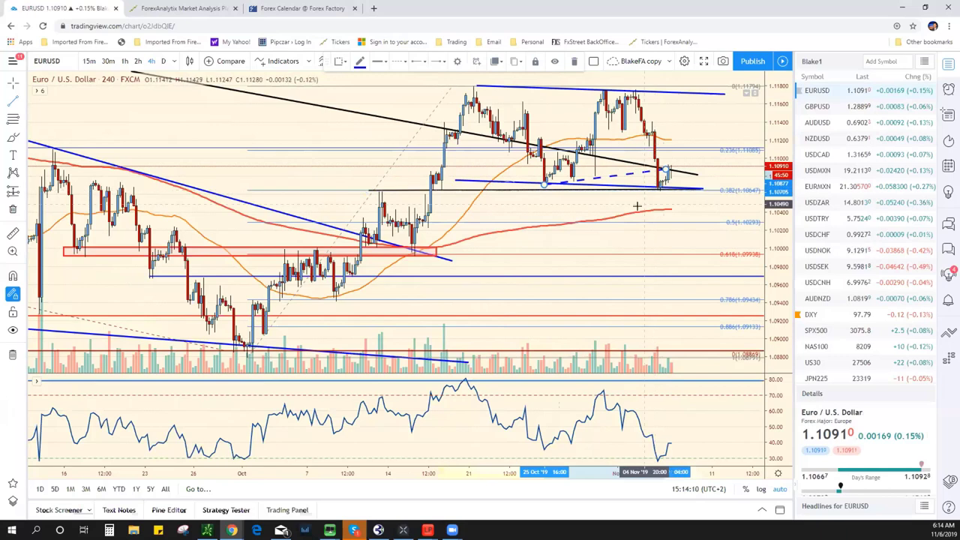
scroll(638, 208, down, 3)
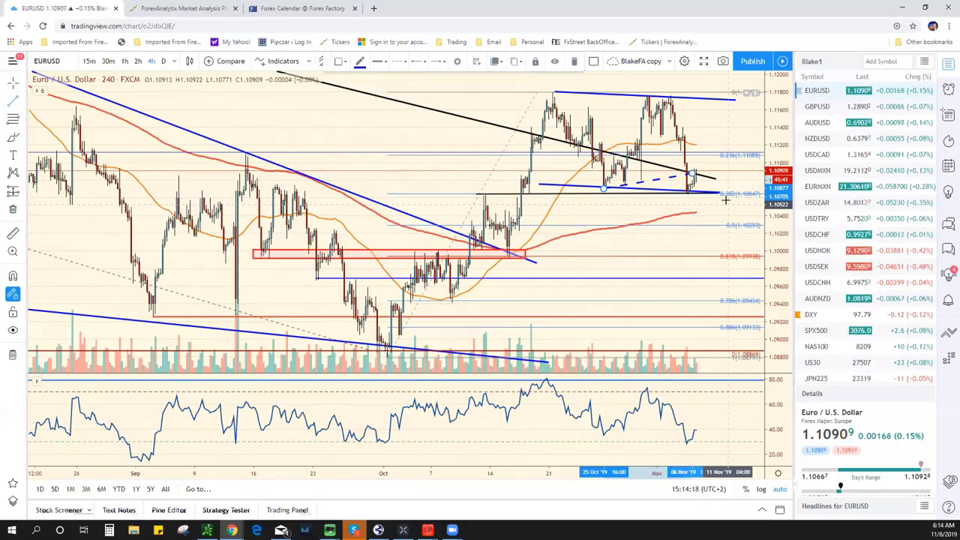
scroll(712, 196, up, 2)
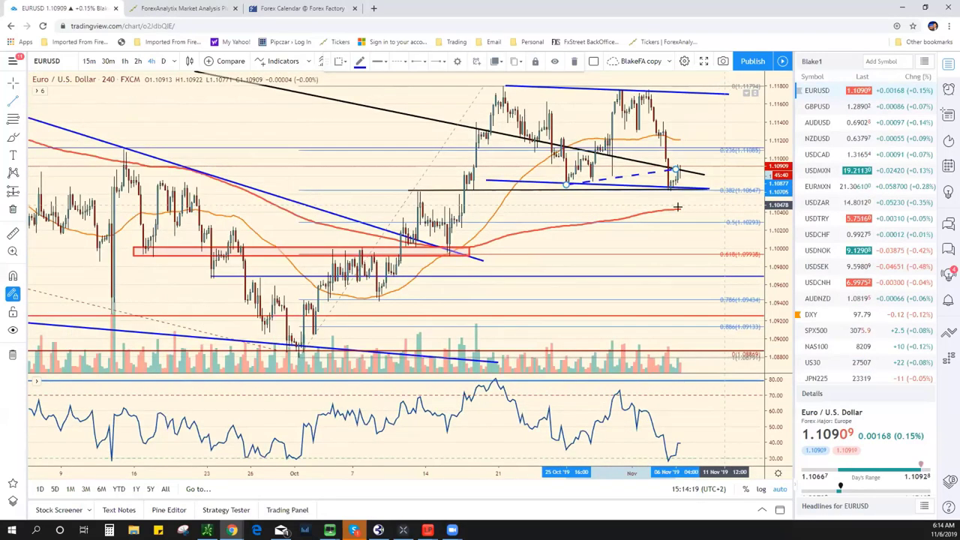
scroll(679, 191, up, 1)
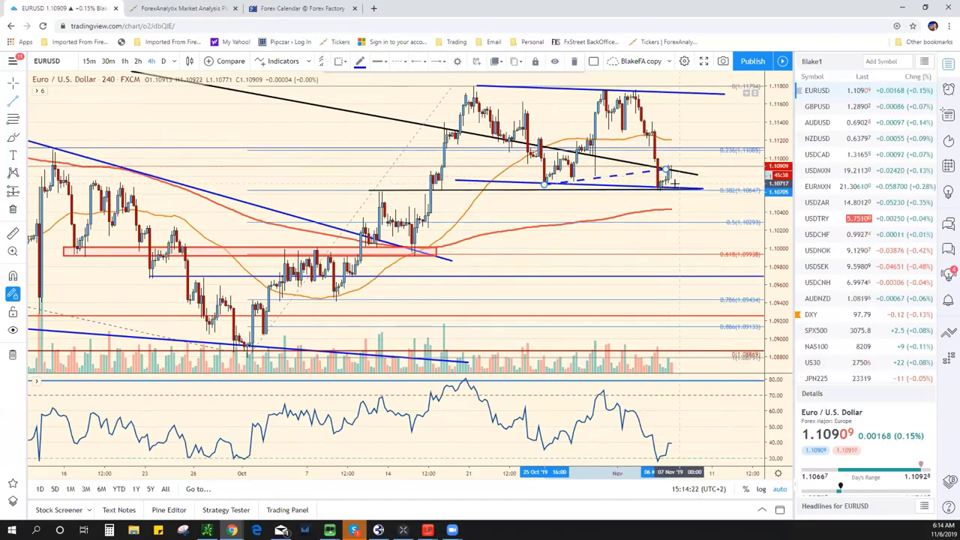
click(689, 183)
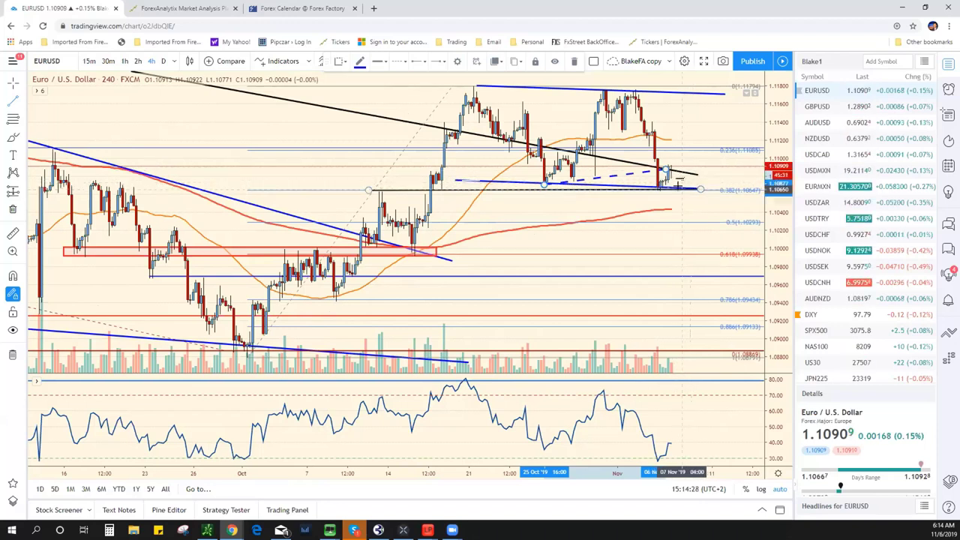
click(674, 184)
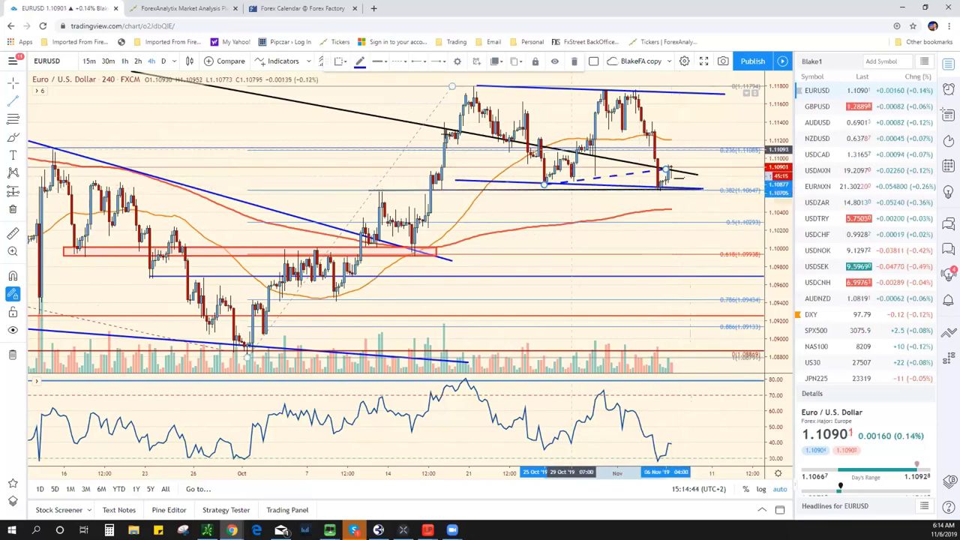
View EURUSD briefly on weekly candles, then switch it to the daily timeframe.
click(174, 61)
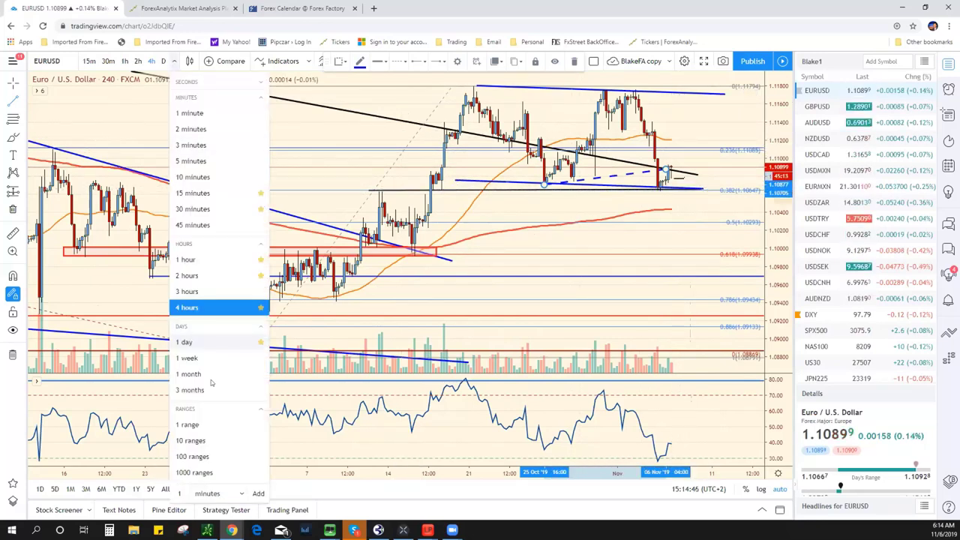
click(210, 357)
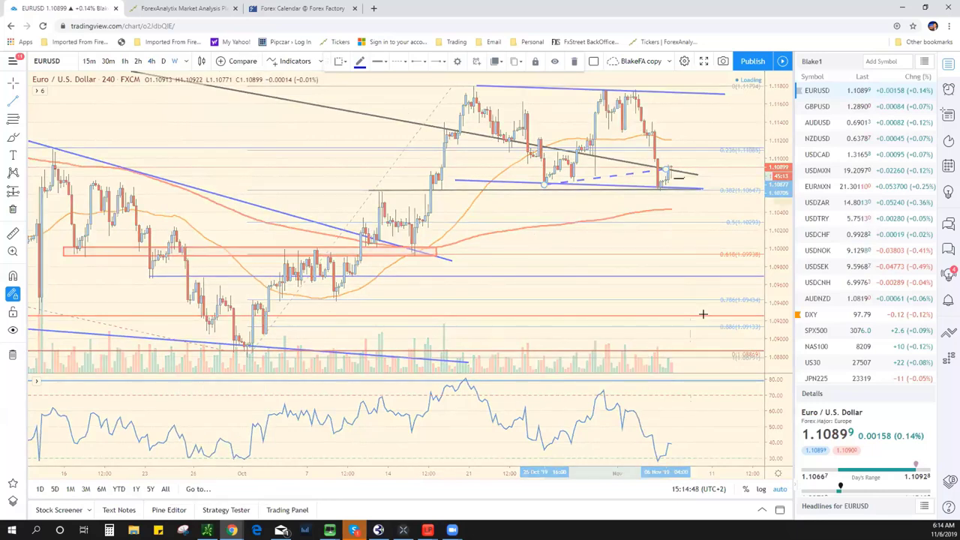
scroll(680, 311, up, 3)
scroll(680, 311, up, 3)
scroll(447, 312, up, 3)
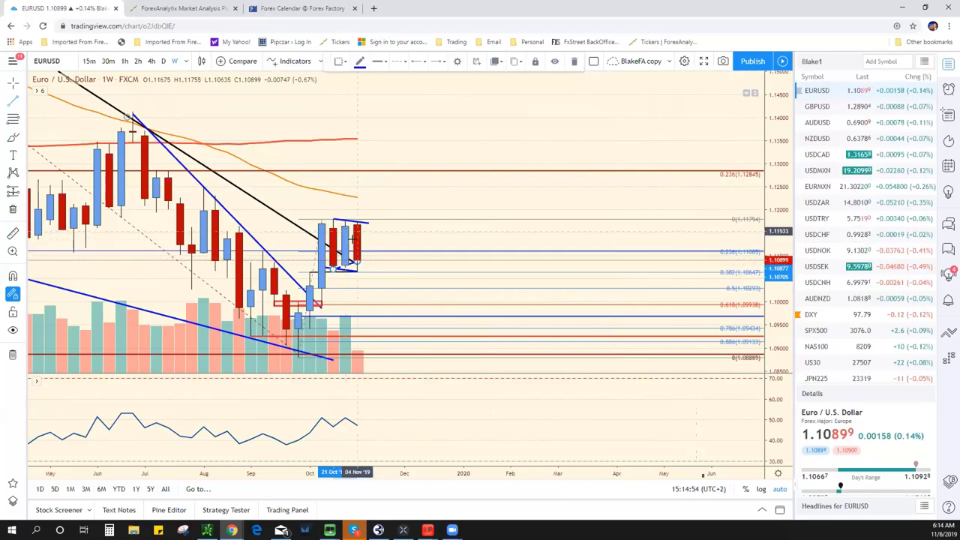
scroll(357, 266, down, 2)
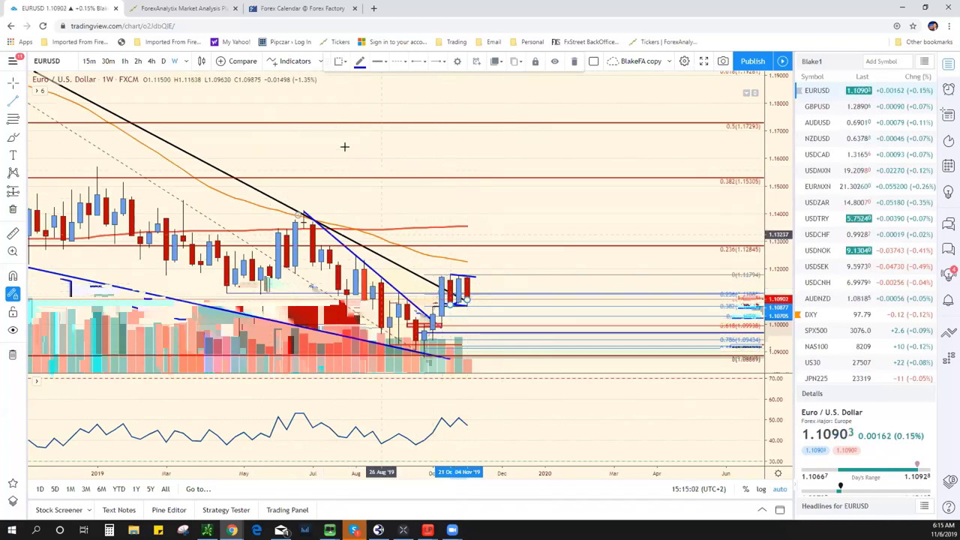
click(163, 61)
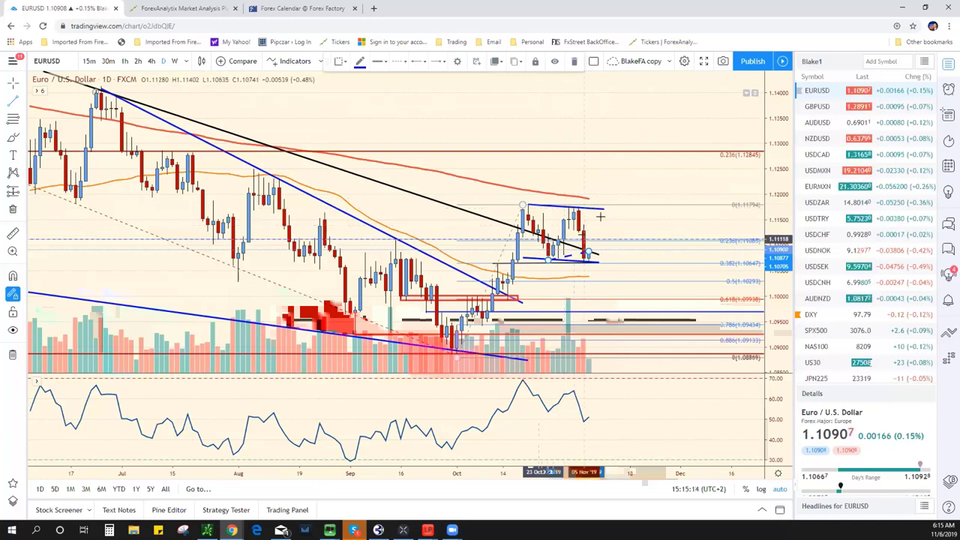
Flatten the blue channel lines by their endpoints, marking the range top near 1.118 and its base.
drag(604, 208, 605, 193)
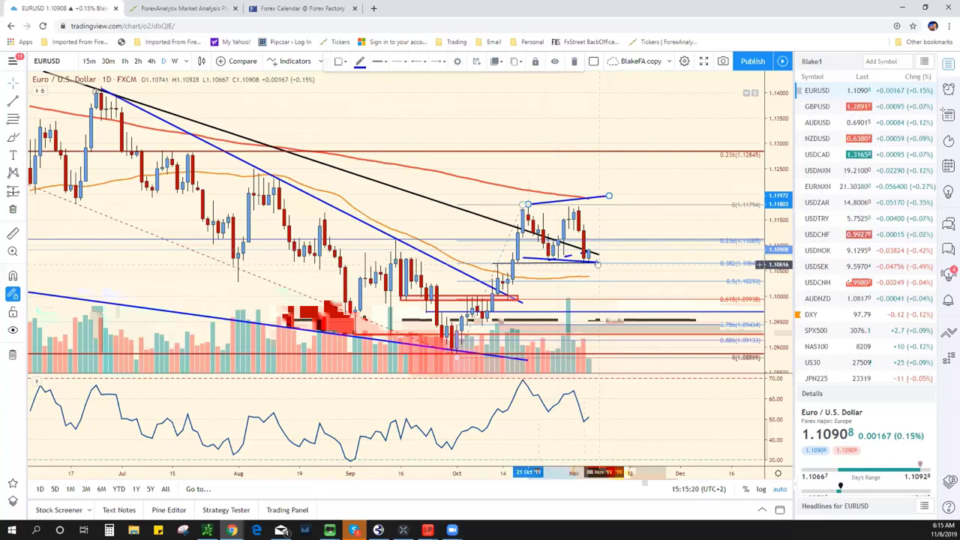
mouse_move(597, 261)
mouse_down()
mouse_move(608, 242)
mouse_move(619, 246)
mouse_move(593, 251)
mouse_up()
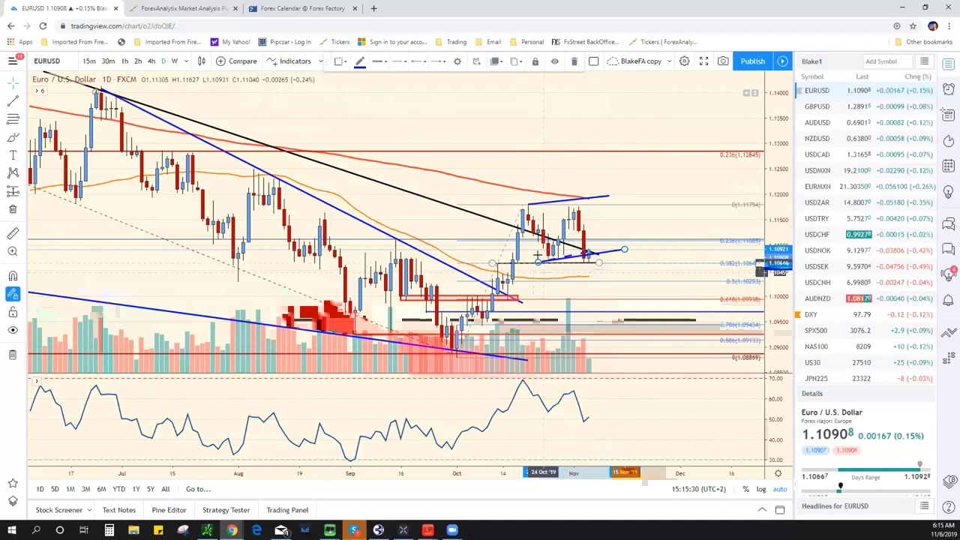
click(538, 261)
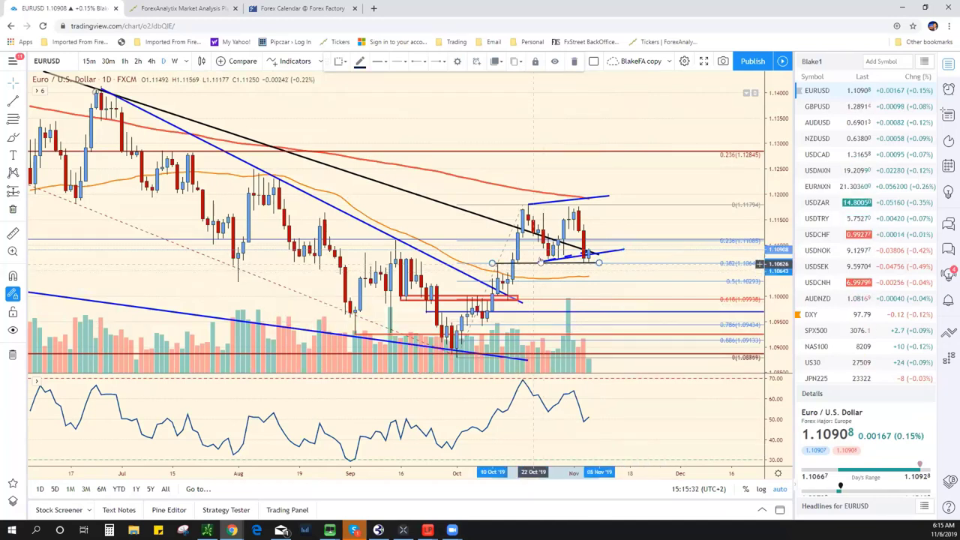
click(538, 259)
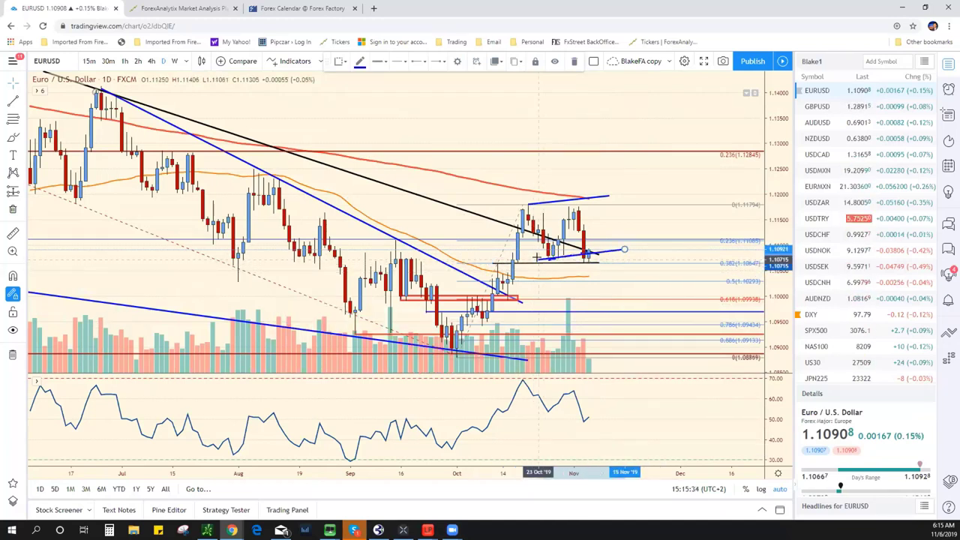
drag(624, 249, 620, 259)
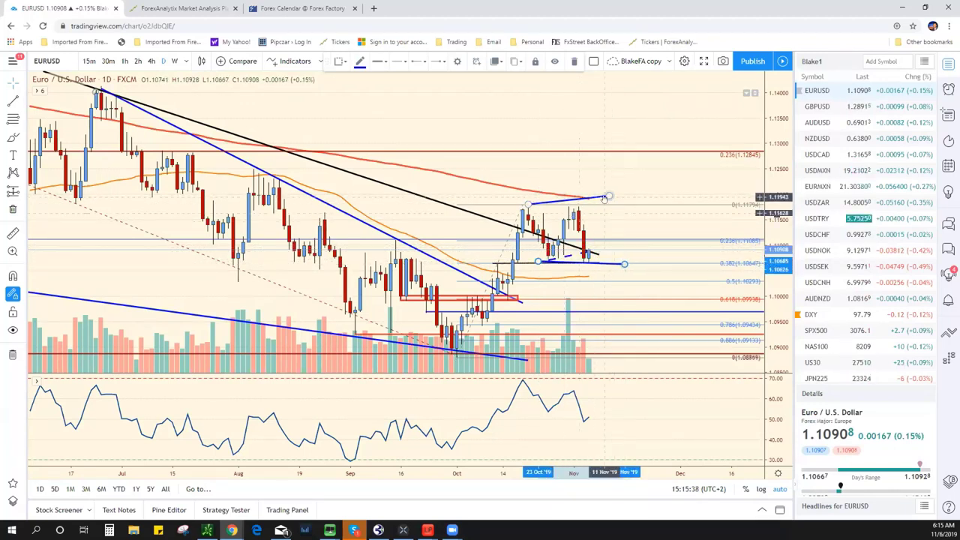
drag(607, 197, 613, 203)
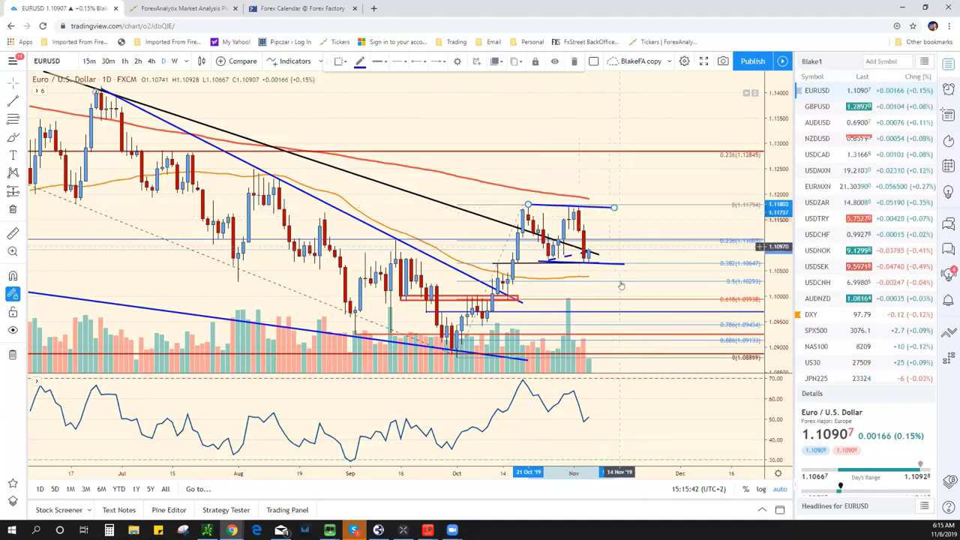
drag(622, 267, 613, 264)
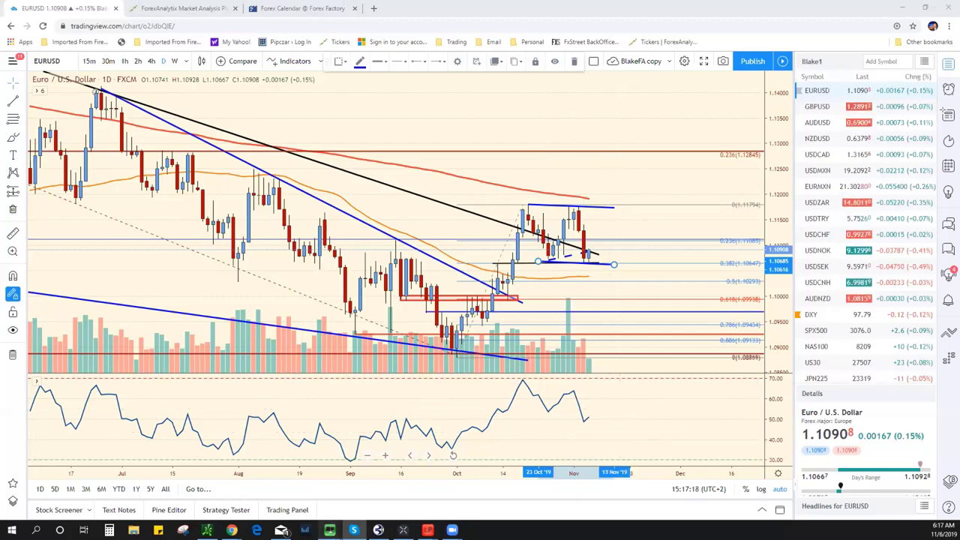
mouse_move(330, 530)
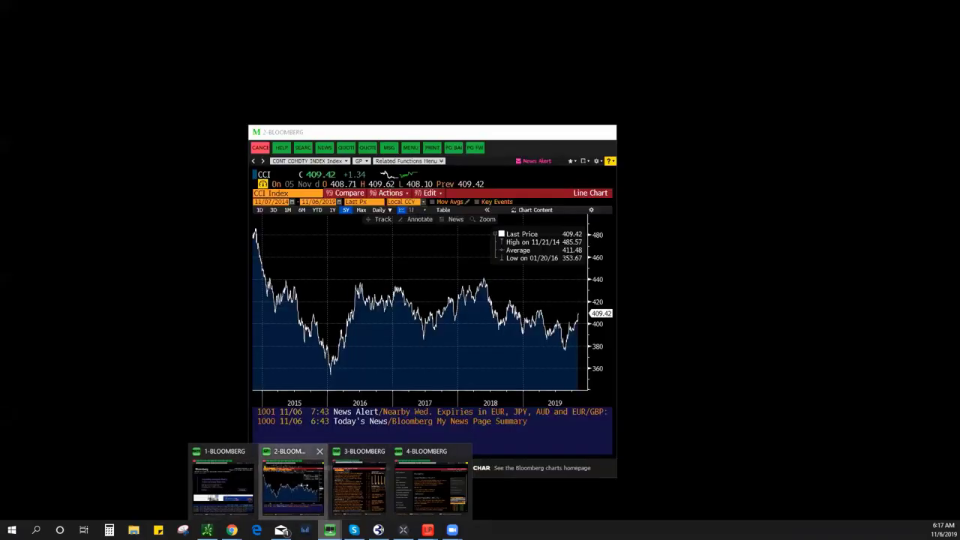
Bring the 2-BLOOMBERG window to the front, maximize it, and show CCI Index as bars.
click(293, 483)
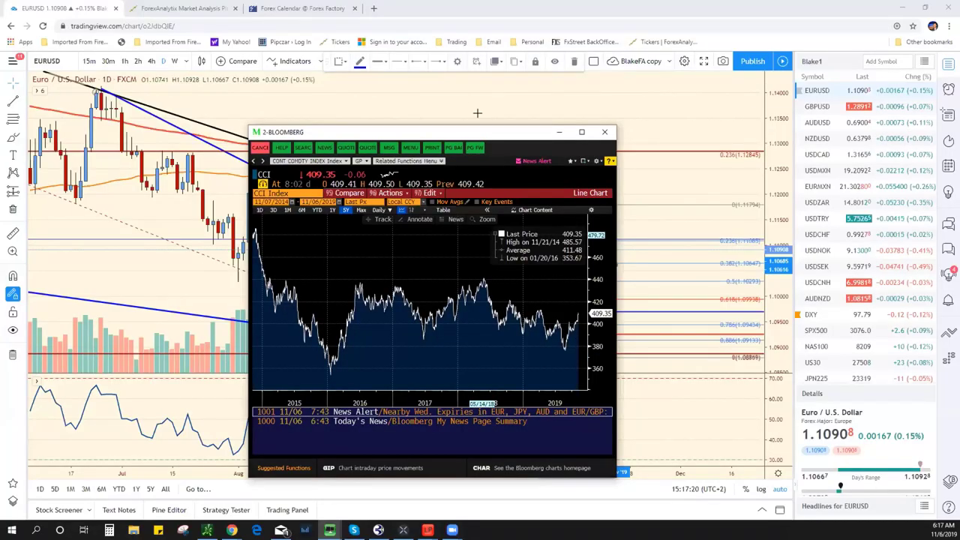
click(582, 133)
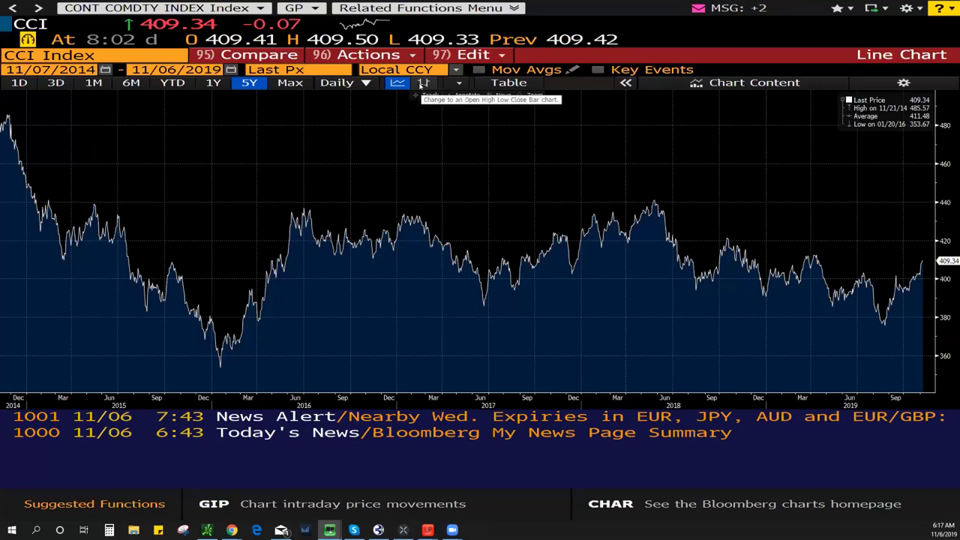
click(423, 84)
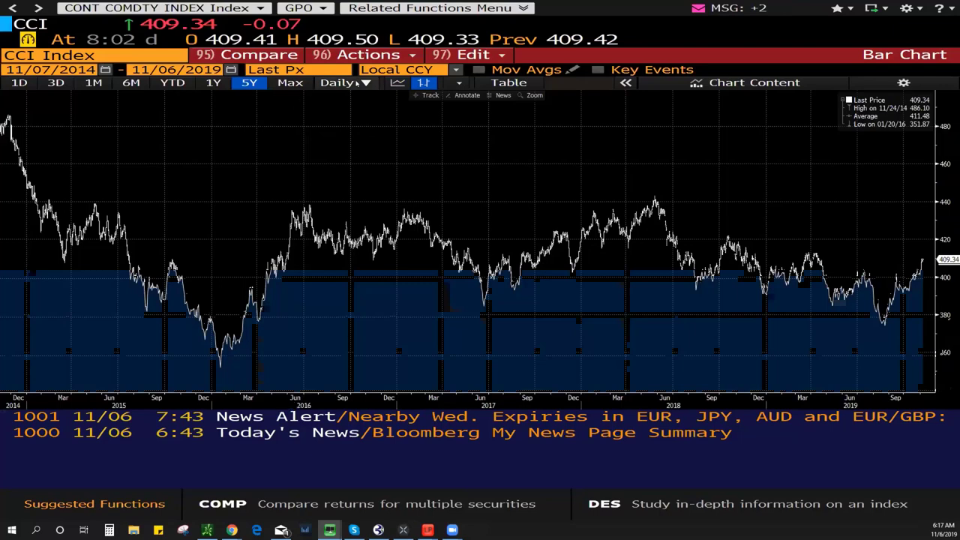
Set the CCI chart periodicity to Weekly 10Y, covering 11/08/2009 to 11/06/2019.
click(337, 82)
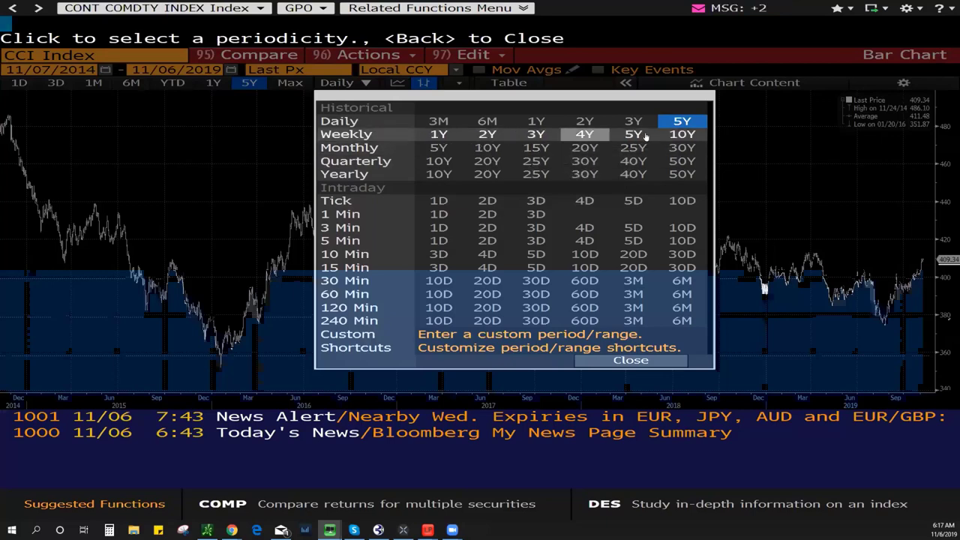
click(679, 135)
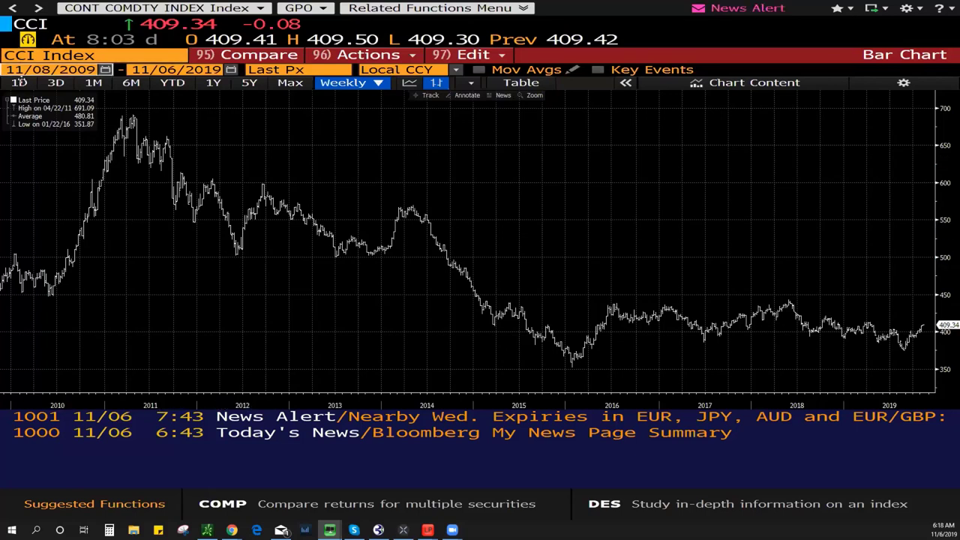
mouse_move(51, 112)
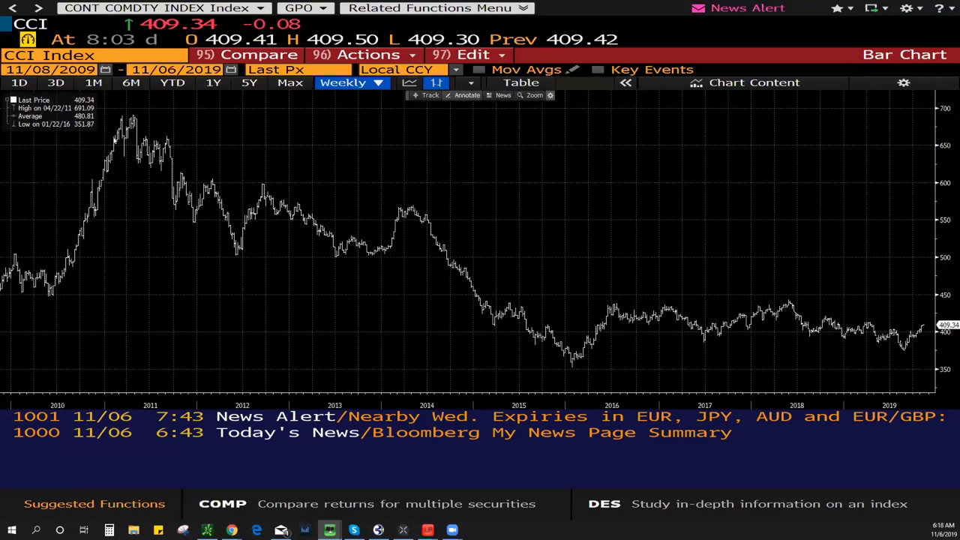
click(138, 116)
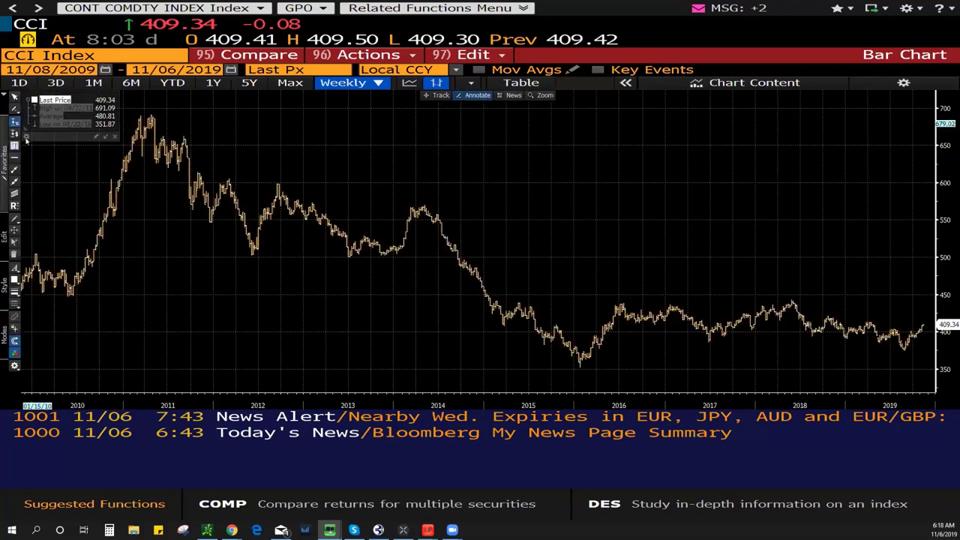
Draw an extended trend line falling from the 2011 peak and pan to show 2020.
click(15, 112)
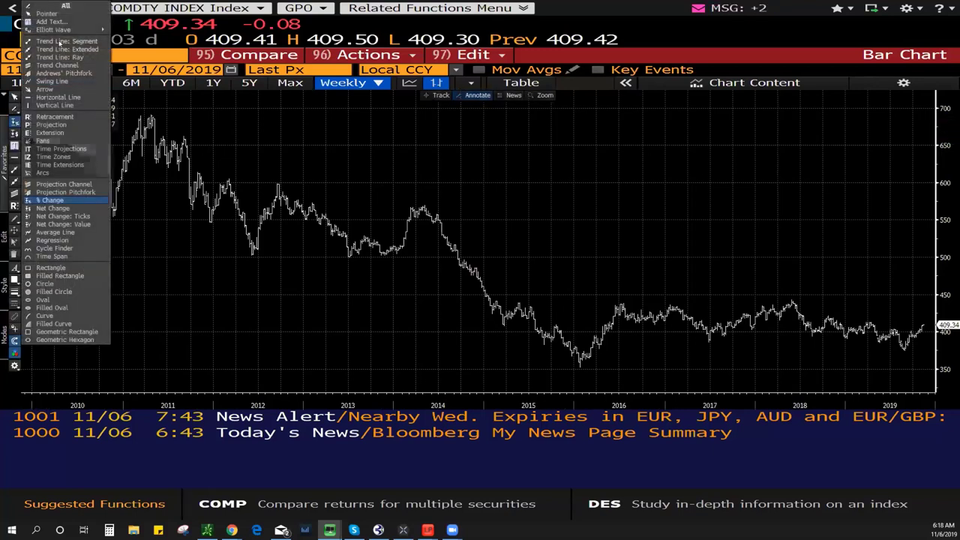
click(56, 49)
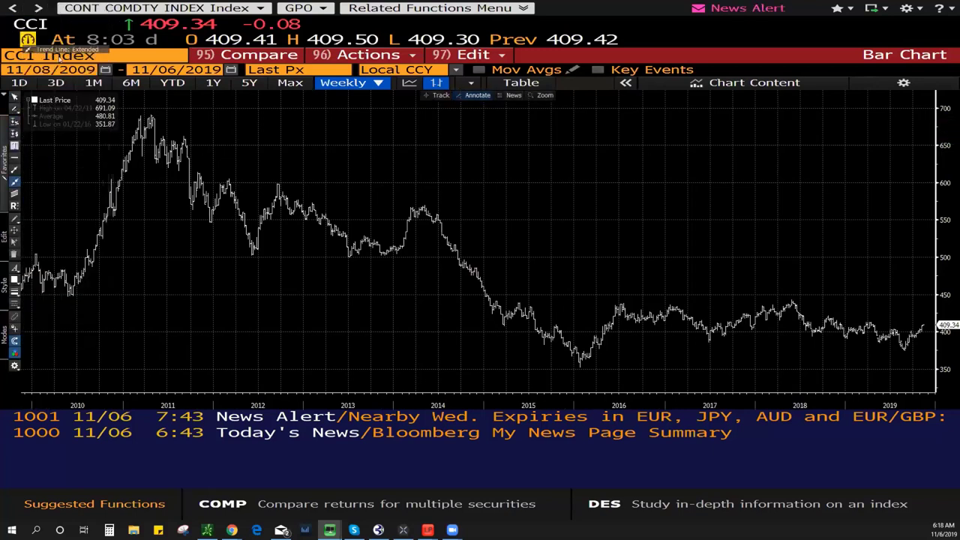
drag(152, 113, 772, 294)
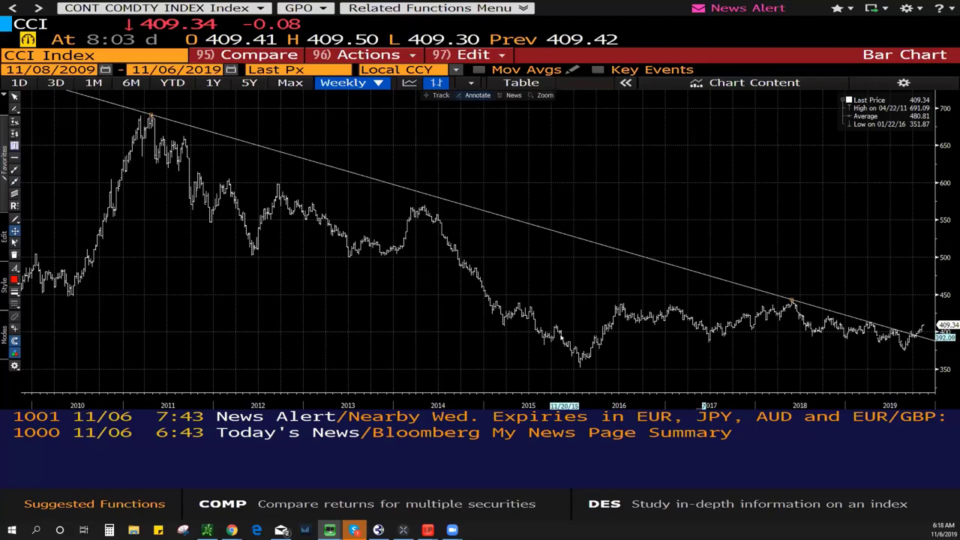
mouse_move(570, 344)
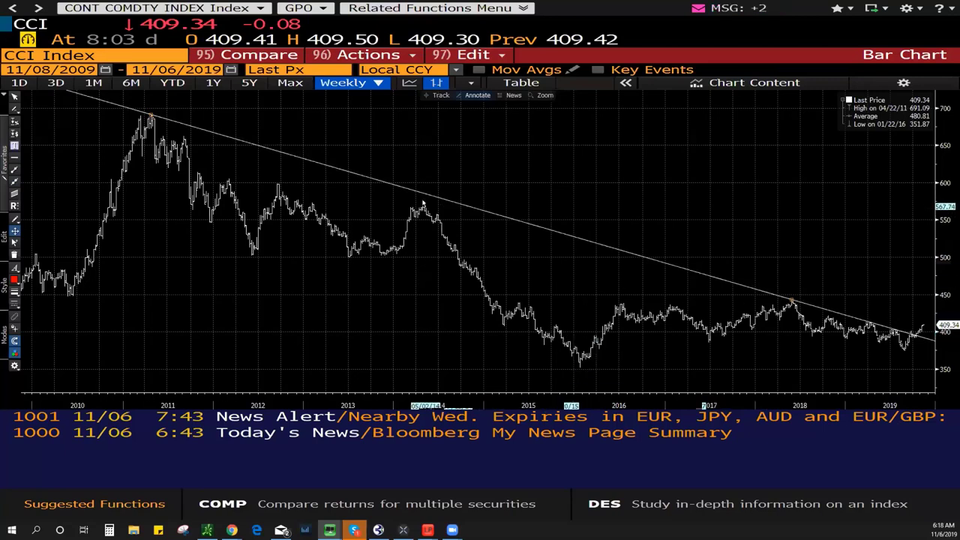
mouse_move(421, 202)
mouse_down()
mouse_move(342, 223)
mouse_move(357, 190)
mouse_up()
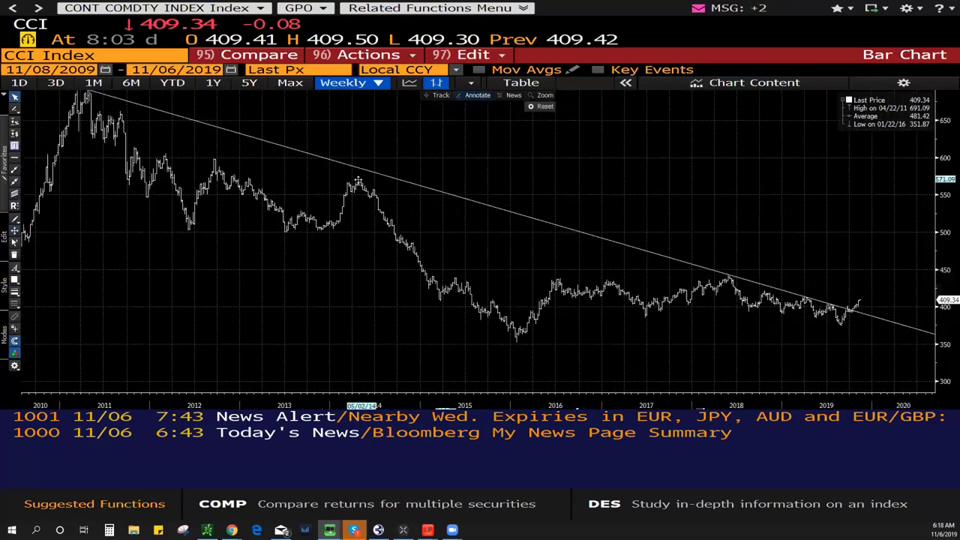
Add a second near-parallel extended trend line along the highs, adjusting its end near 2019.
click(14, 121)
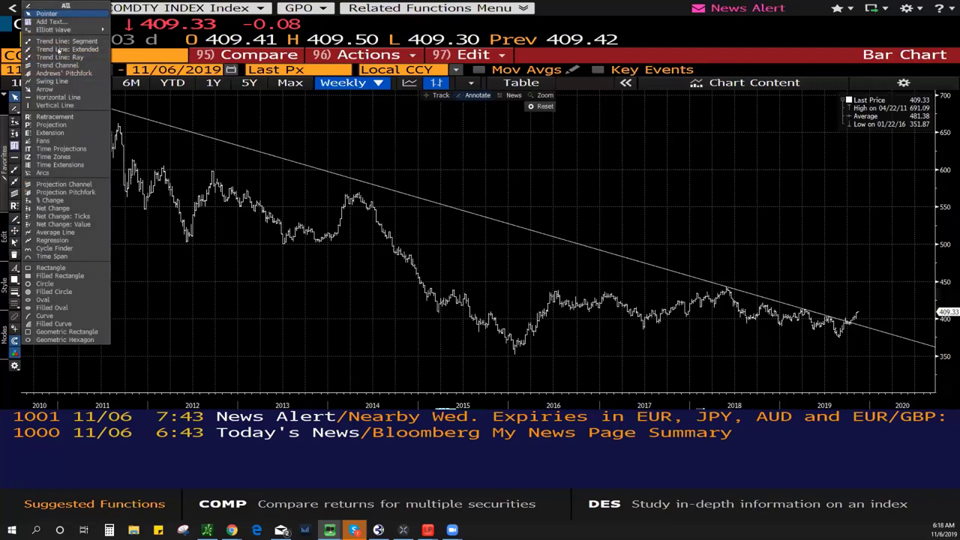
click(58, 49)
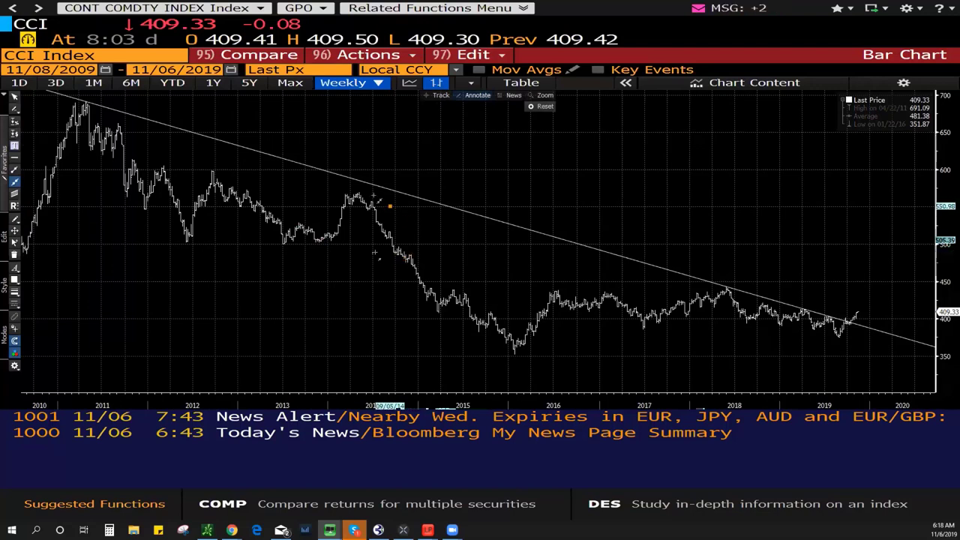
click(433, 213)
drag(439, 217, 911, 331)
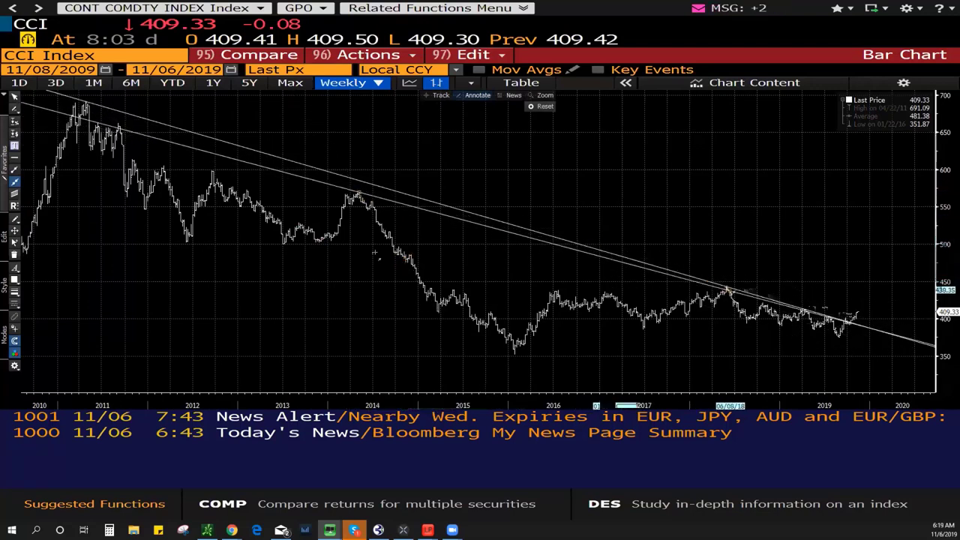
drag(710, 279, 726, 287)
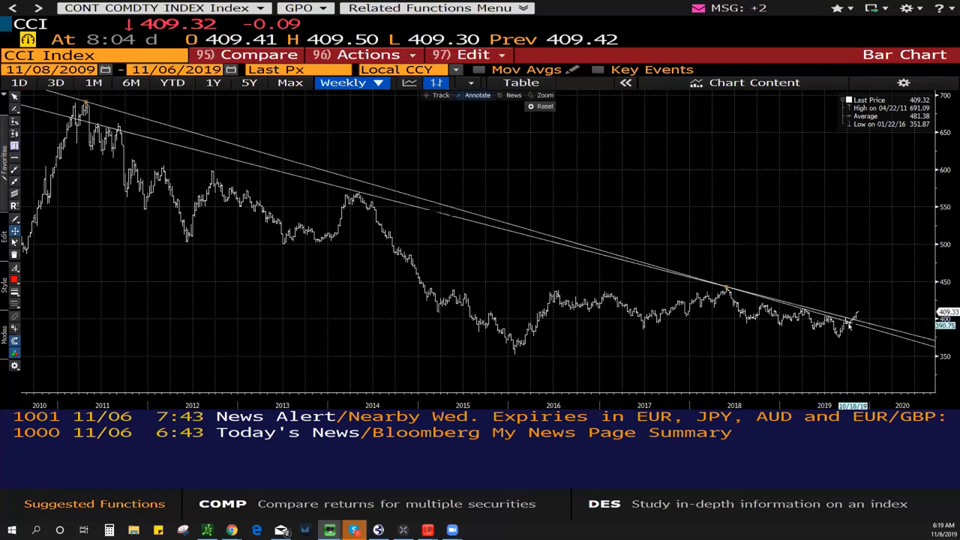
click(852, 321)
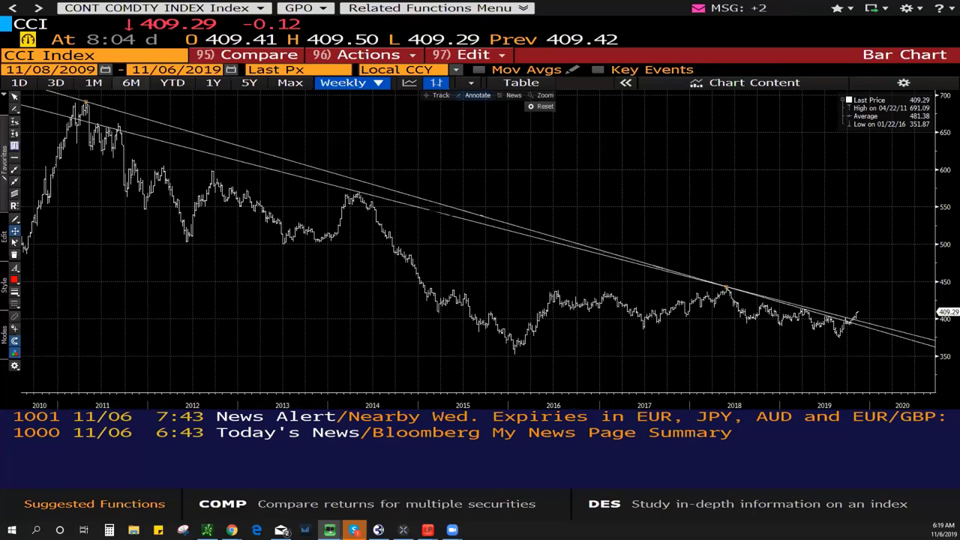
click(128, 54)
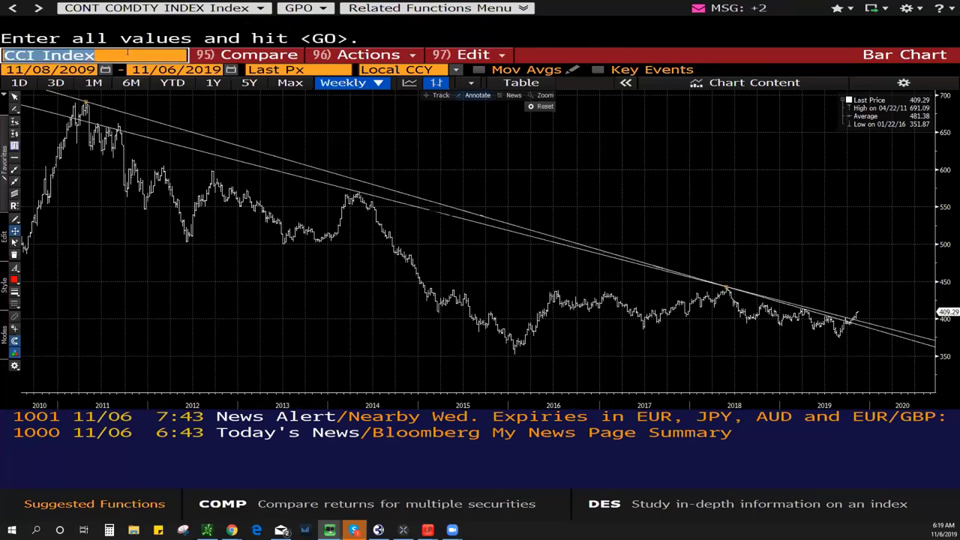
Search 'COMMODI' in the security field and chart the BCOM Index instead of CCI.
text(BCOM)
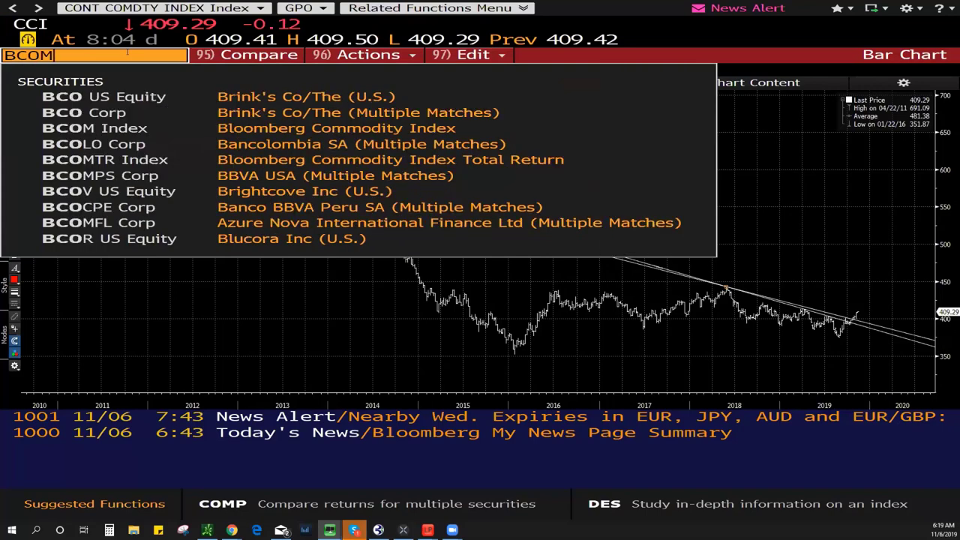
text(P)
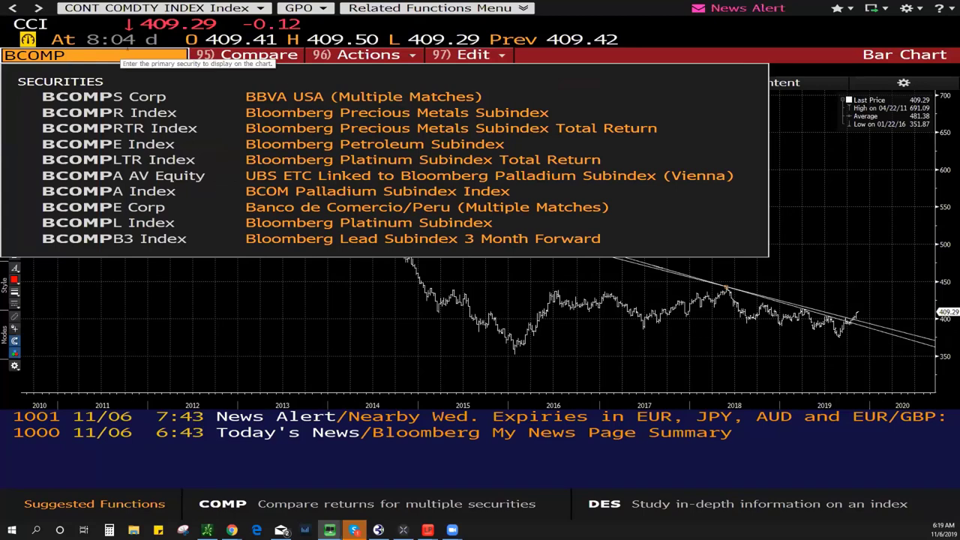
key(BackSpace)
key(BackSpace)
key(BackSpace)
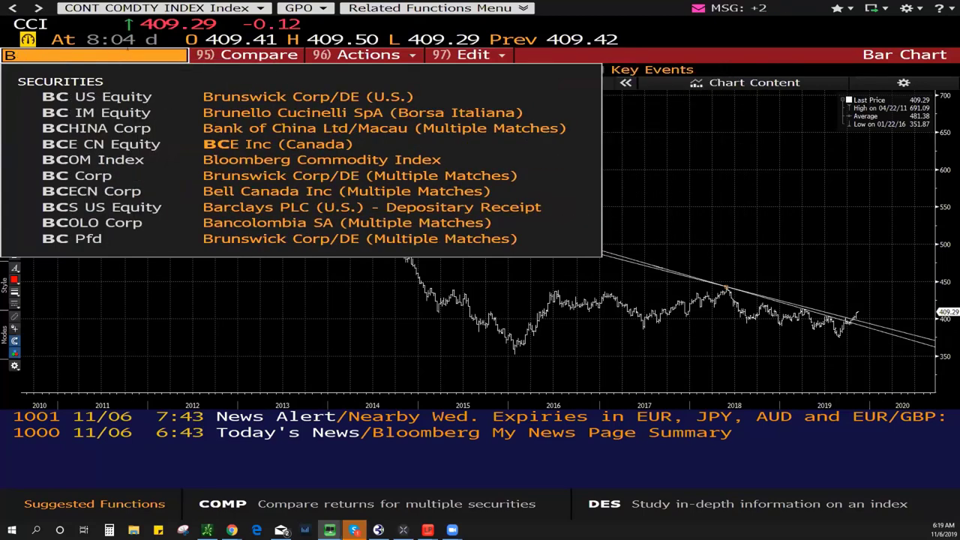
key(BackSpace)
key(BackSpace)
text(P)
key(BackSpace)
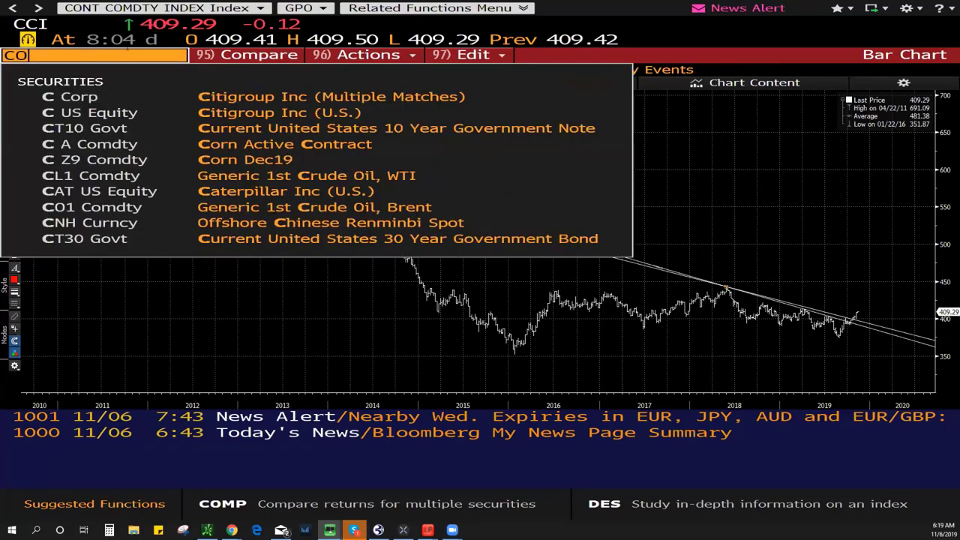
text(OMMODI)
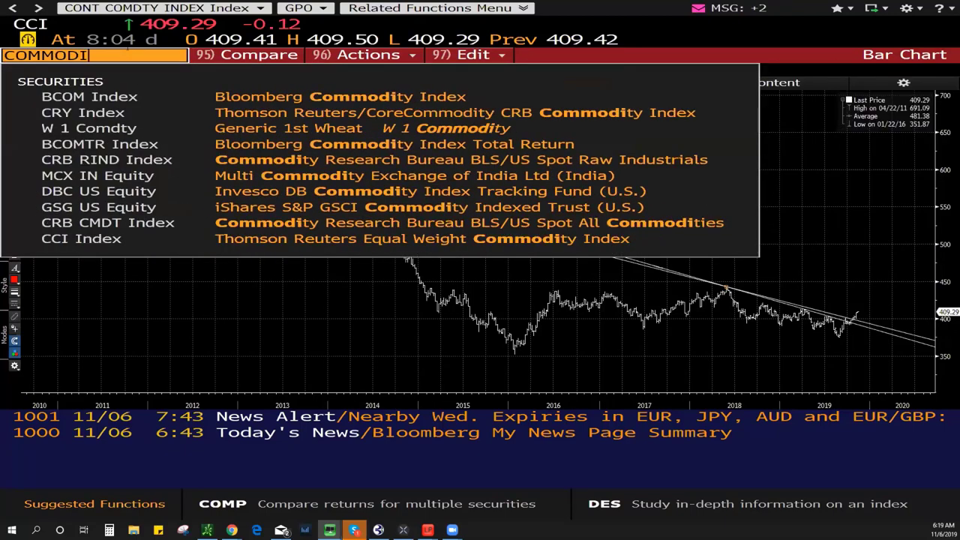
click(224, 95)
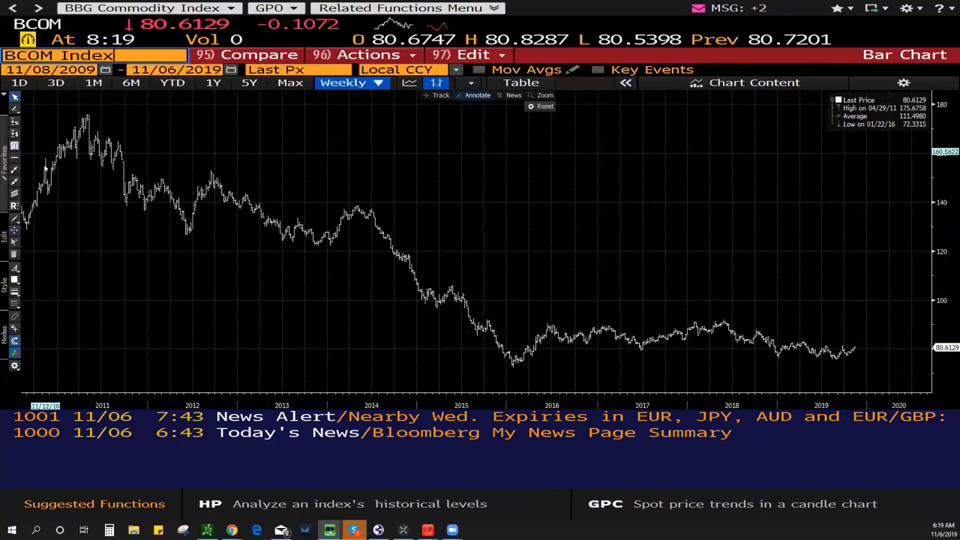
Draw a falling trend line from BCOM's 2011 high to the 2019 lows; resize window to Normal.
click(14, 109)
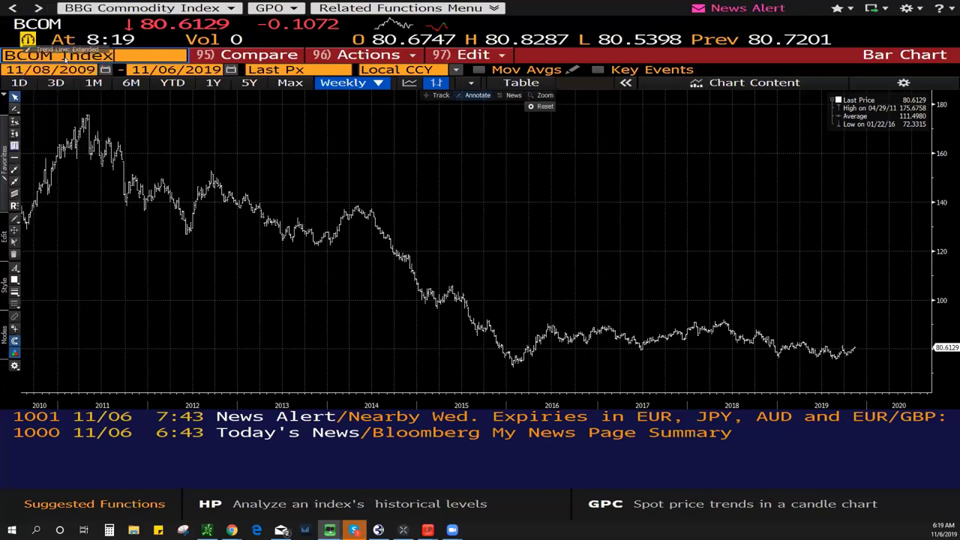
drag(90, 115, 830, 349)
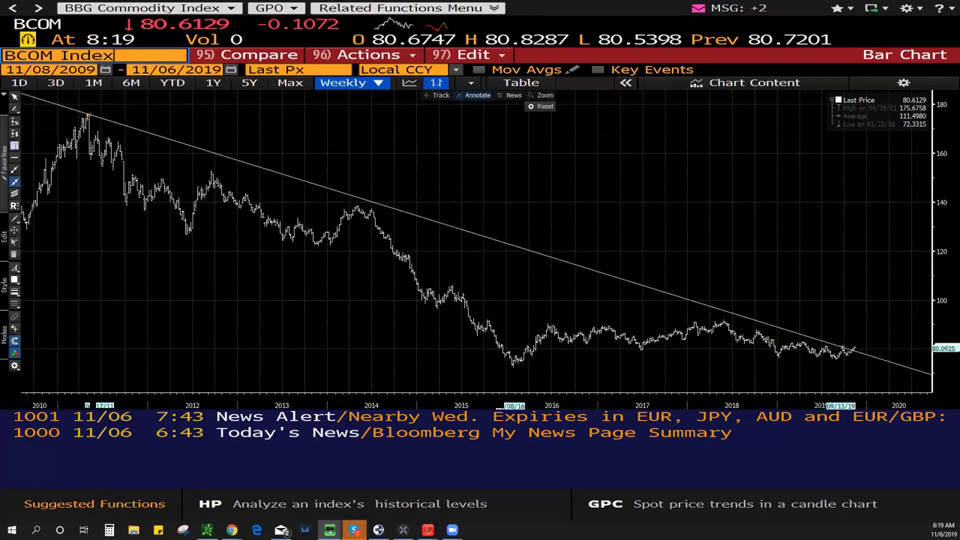
drag(831, 349, 857, 359)
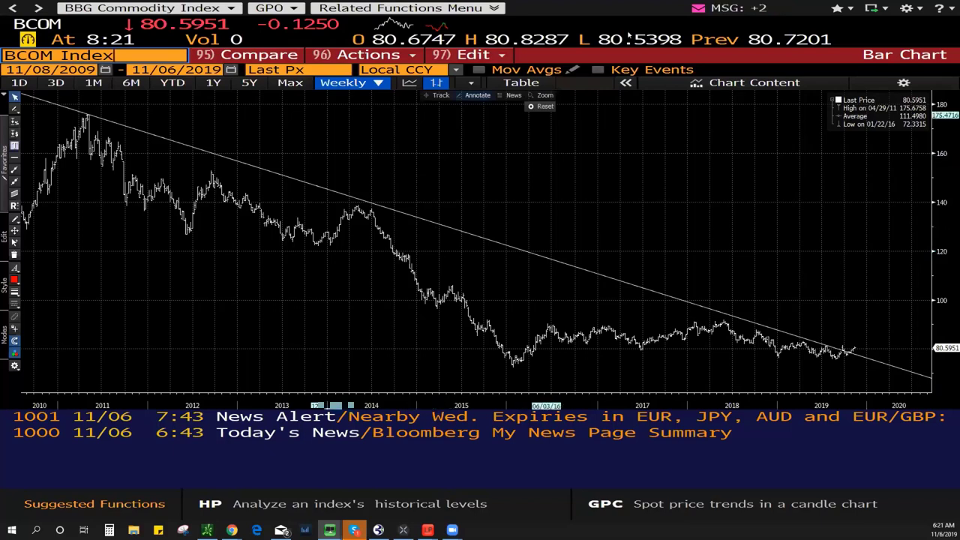
right_click(548, 7)
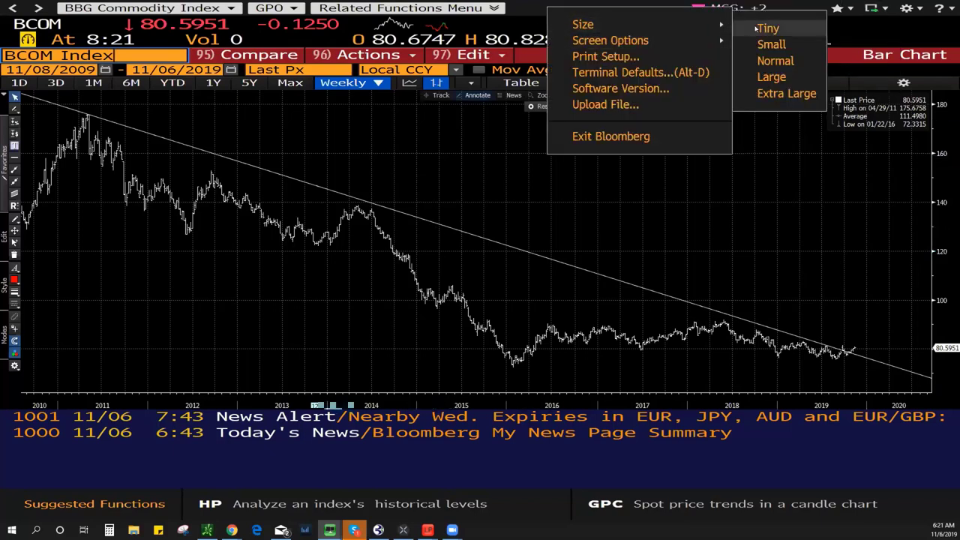
mouse_move(583, 24)
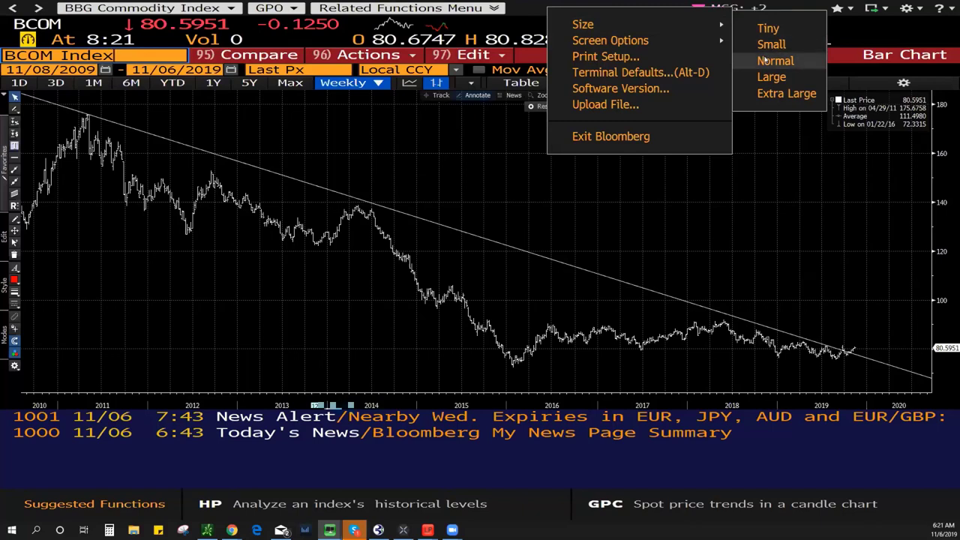
click(772, 60)
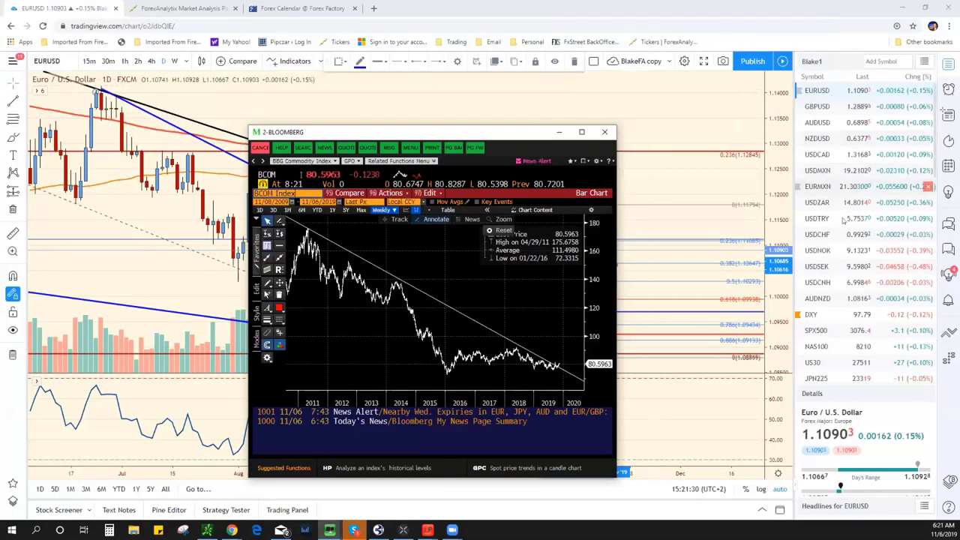
Load USDNOK from the watchlist and shift the chart view slightly left.
click(847, 251)
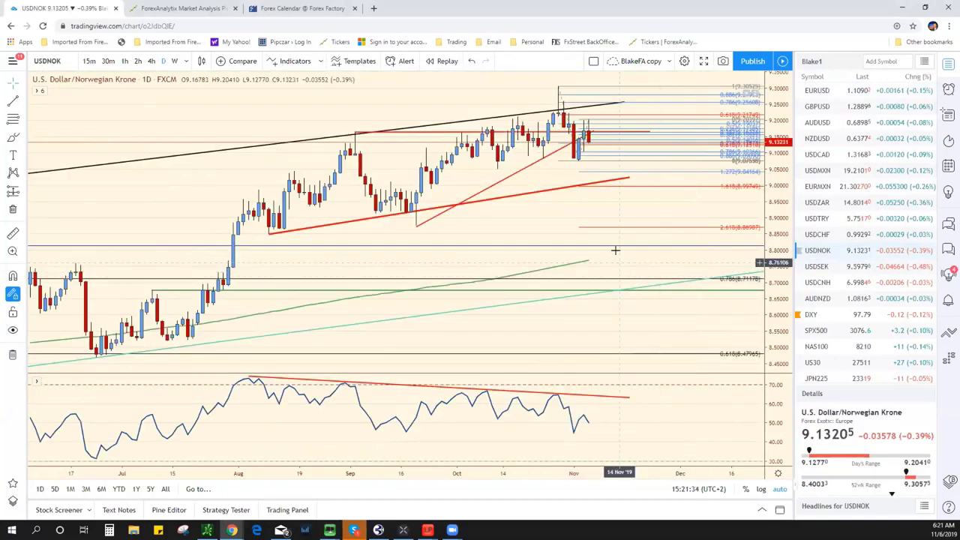
drag(617, 248, 564, 238)
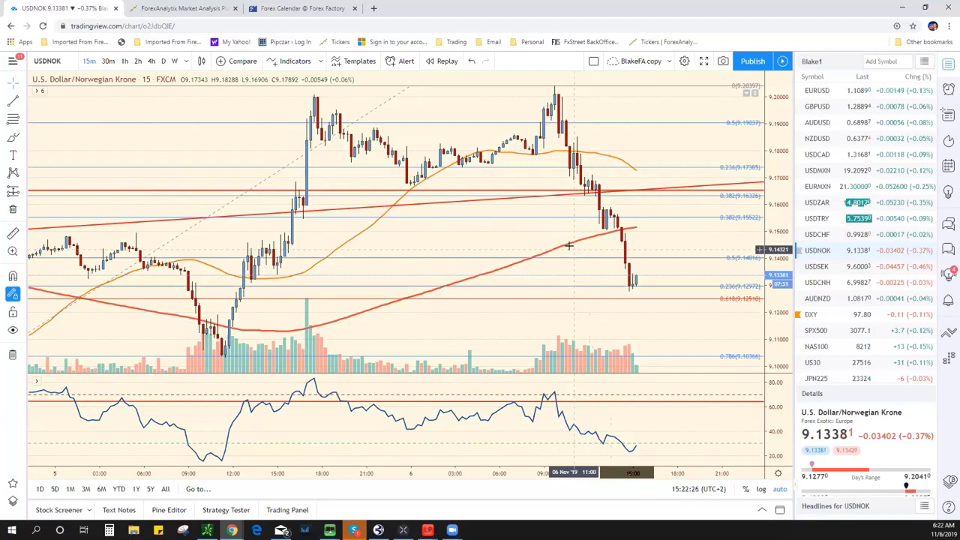
Zoom out on USDNOK, then switch the 15-minute chart to AUDUSD.
scroll(569, 246, down, 1)
scroll(570, 242, down, 2)
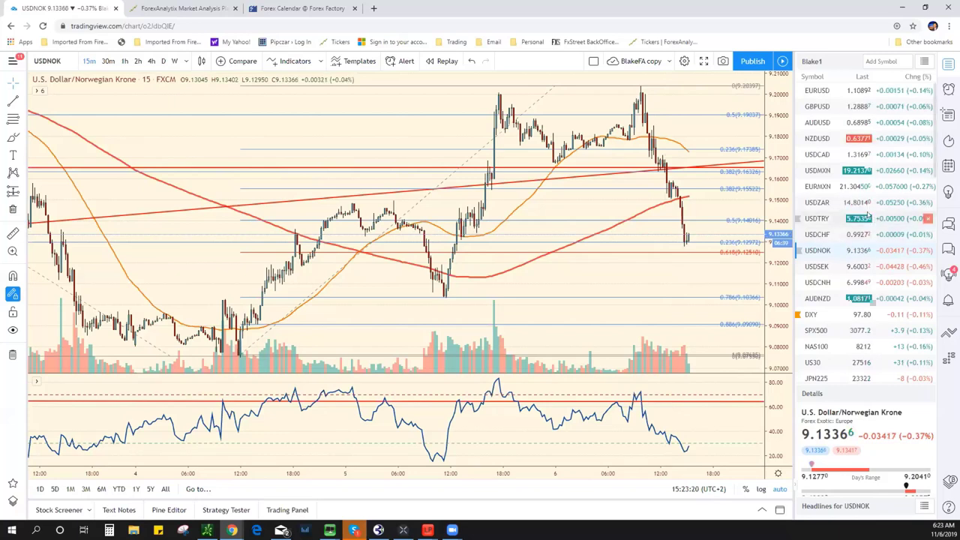
click(851, 126)
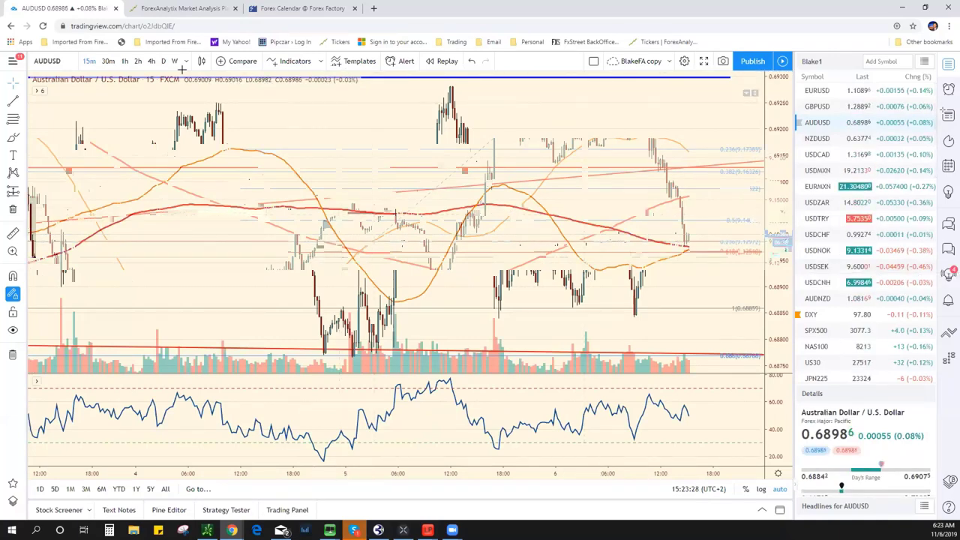
Change AUDUSD to daily candles, then switch the chart to USDCAD.
key(1)
key(d)
key(Return)
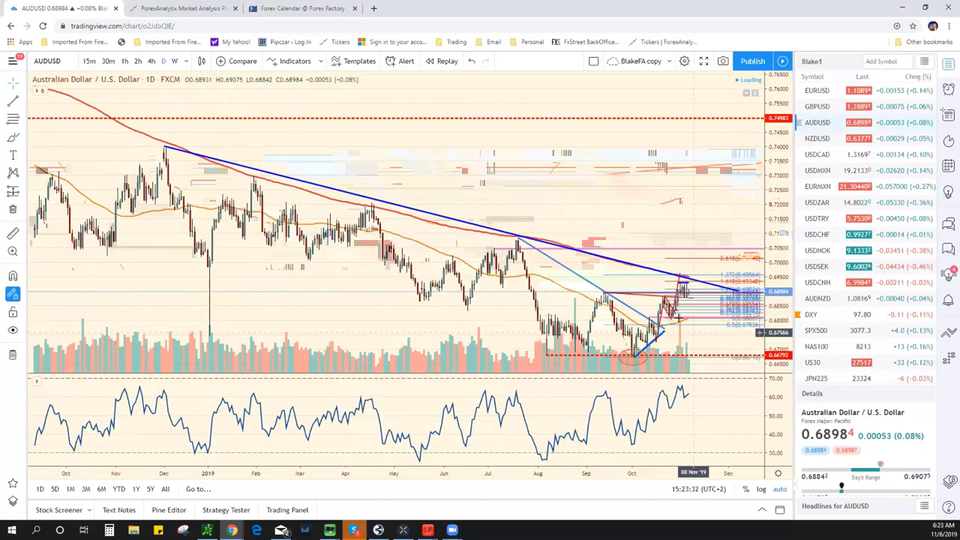
scroll(675, 315, up, 3)
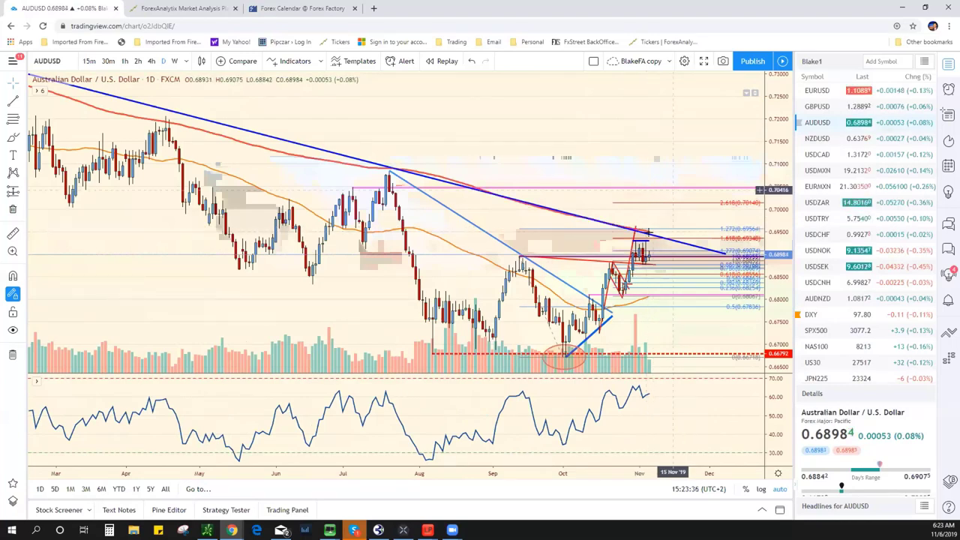
mouse_move(847, 170)
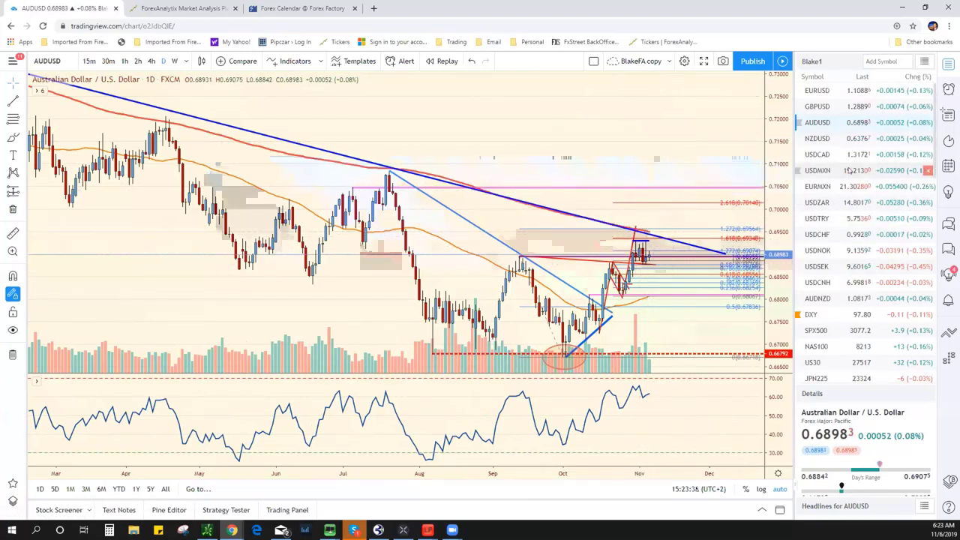
click(817, 154)
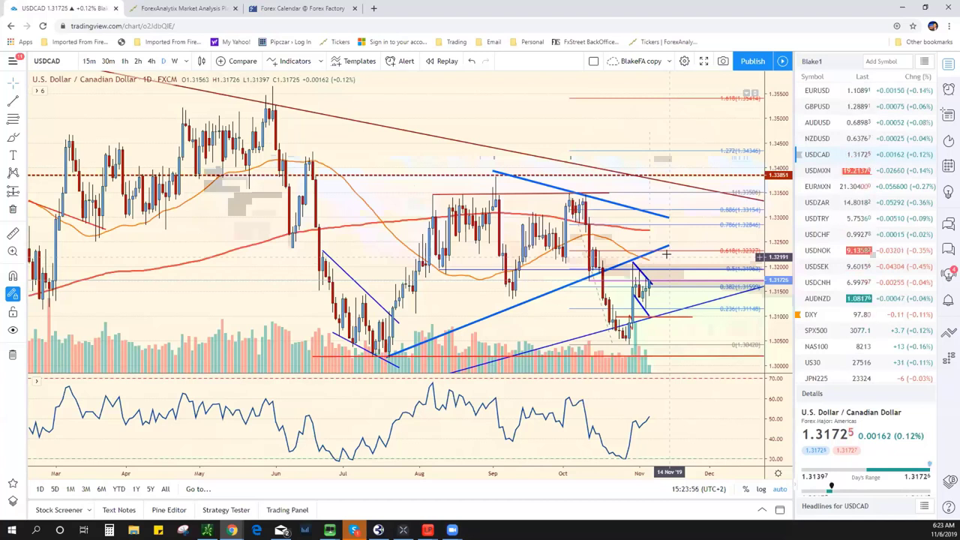
Load the AUDCAD chart by entering AUDCAD as the symbol.
click(60, 61)
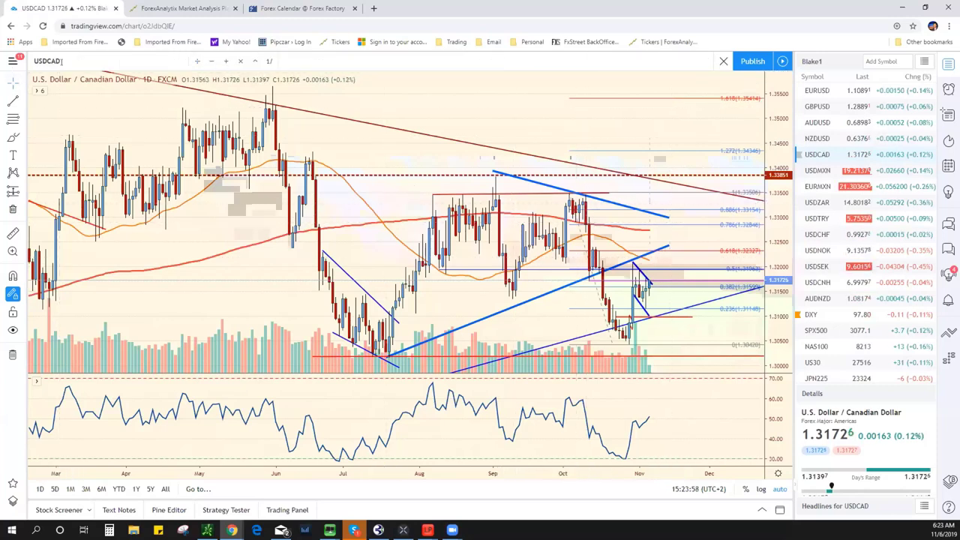
text(AUDCAD)
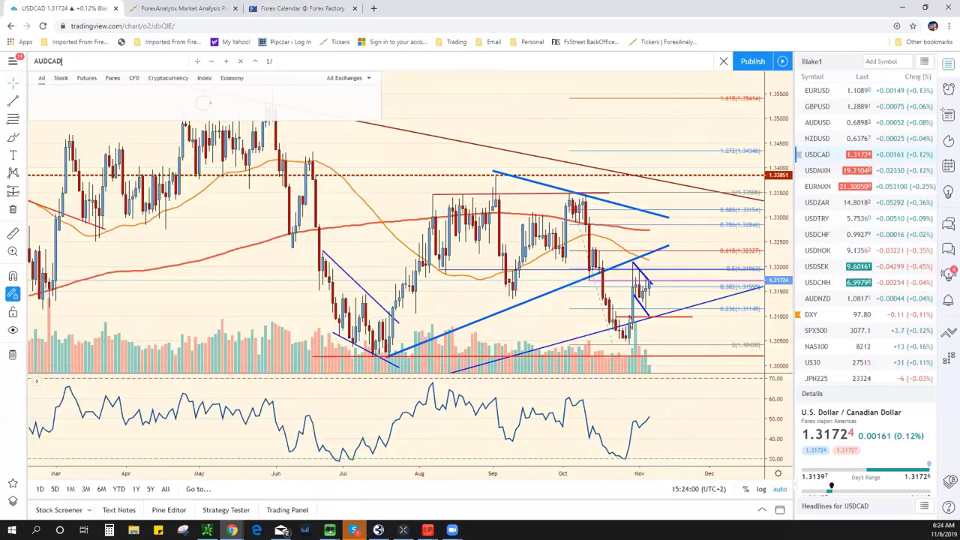
key(Return)
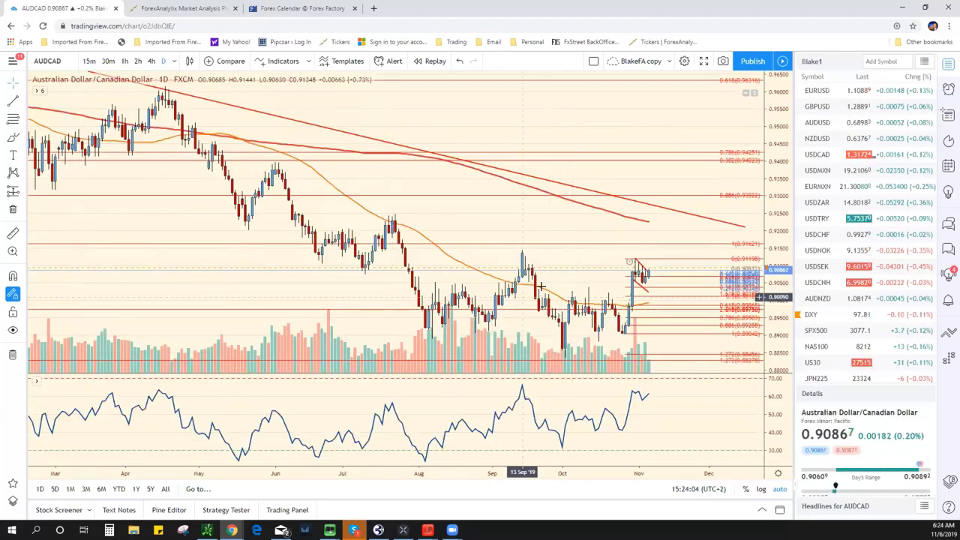
Zoom out to AUDCAD's multi-year history, then back in to mid-July to early December 2019.
scroll(445, 355, down, 2)
scroll(445, 356, down, 2)
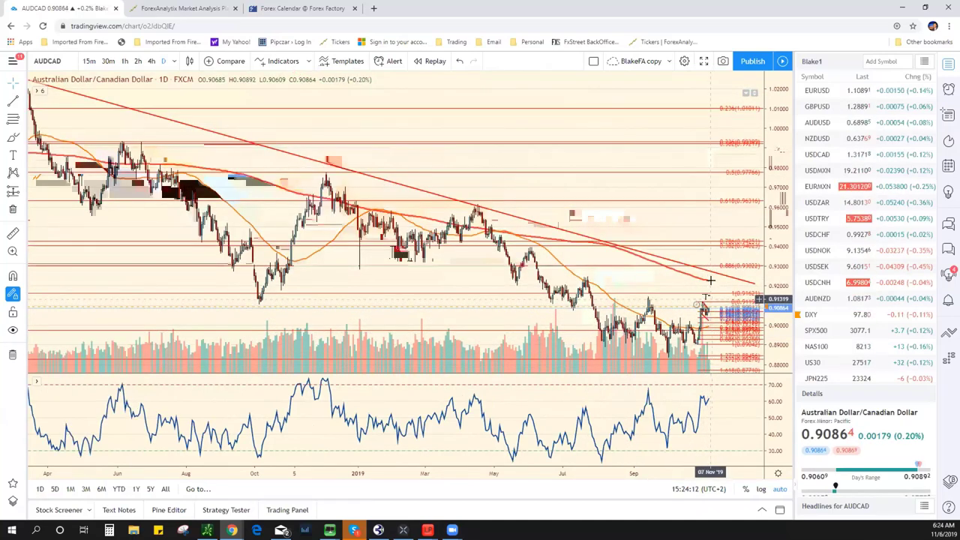
scroll(608, 294, down, 3)
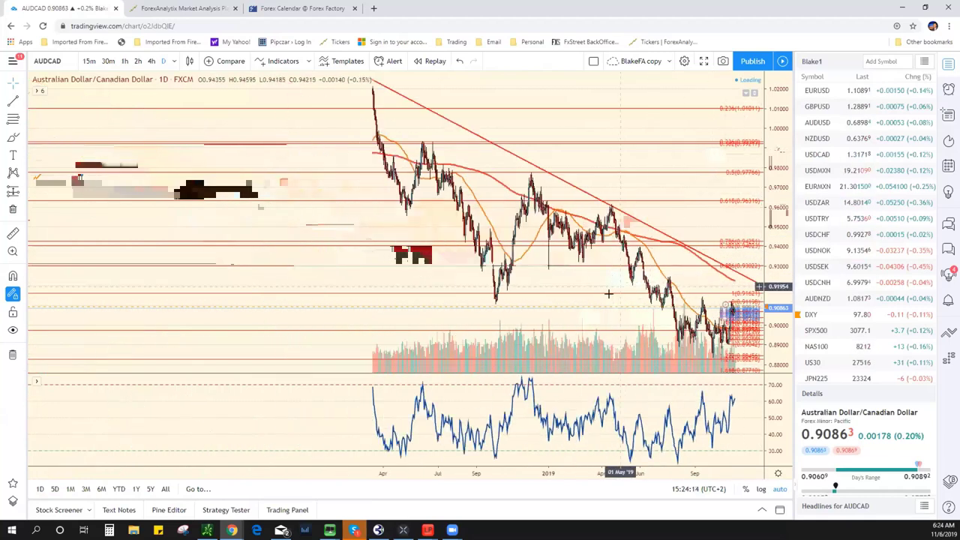
scroll(617, 315, up, 1)
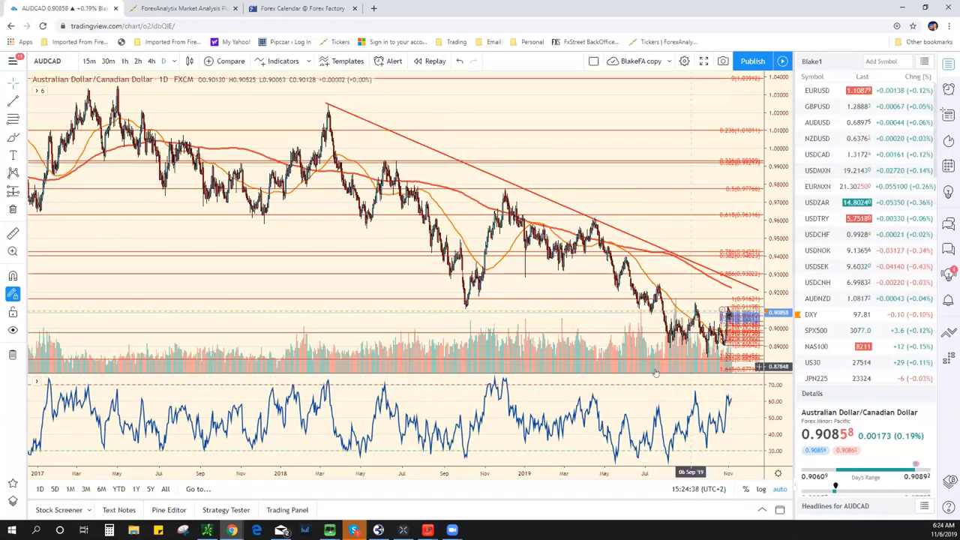
scroll(656, 349, up, 3)
scroll(657, 349, up, 3)
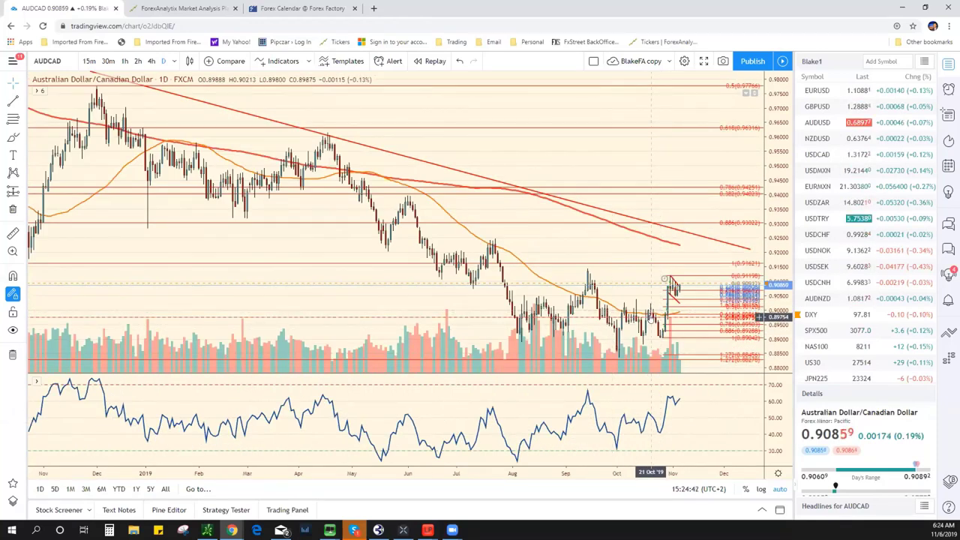
scroll(639, 308, up, 3)
scroll(585, 293, up, 3)
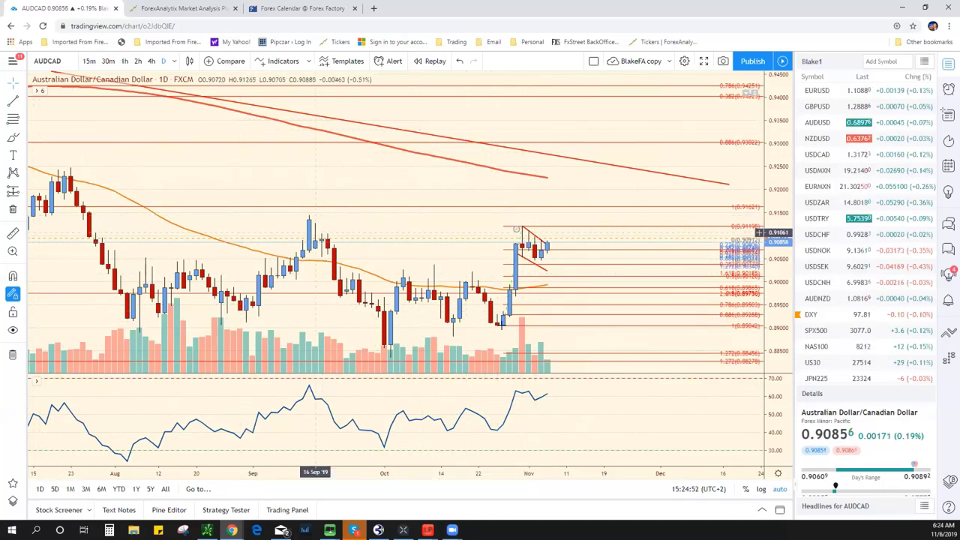
Draw a line up to the recent high and a short red line near the latest candles.
click(13, 100)
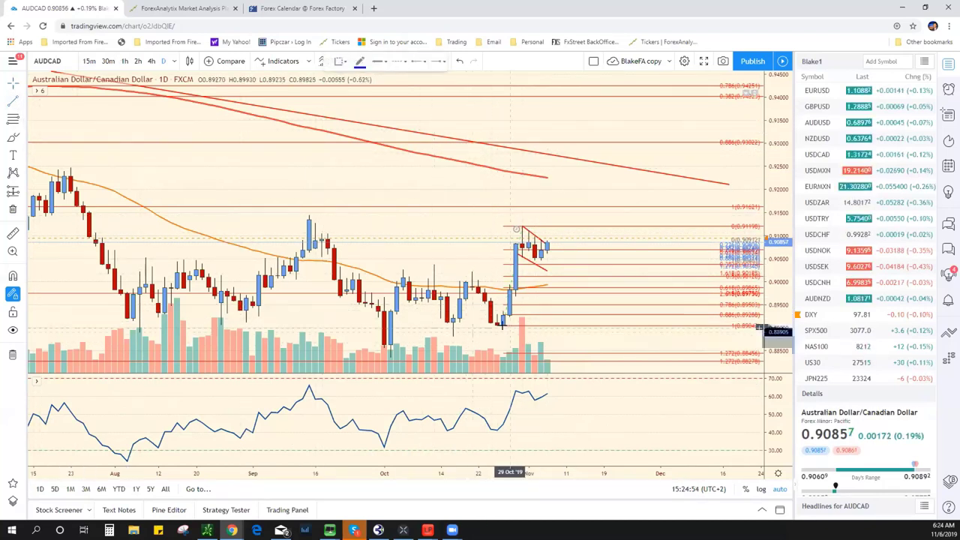
click(503, 324)
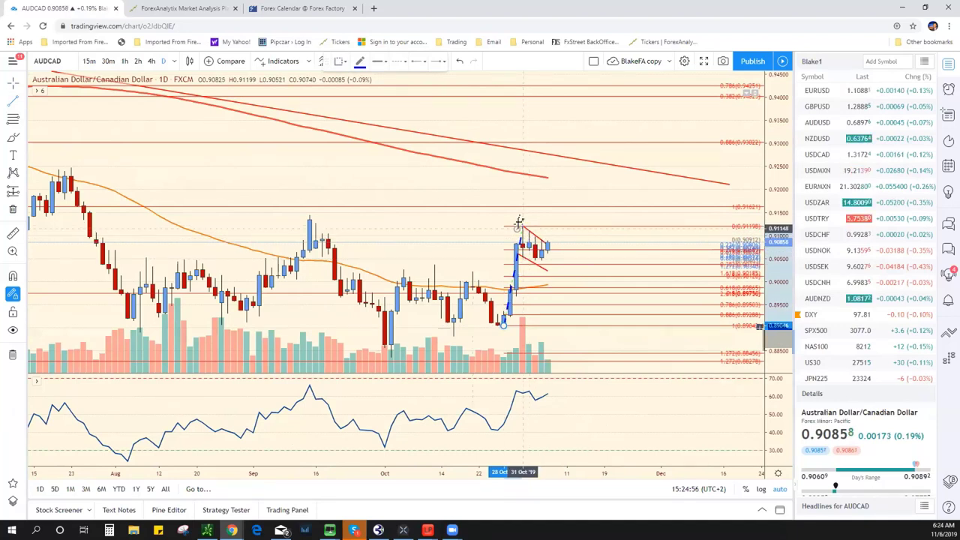
click(517, 225)
click(235, 66)
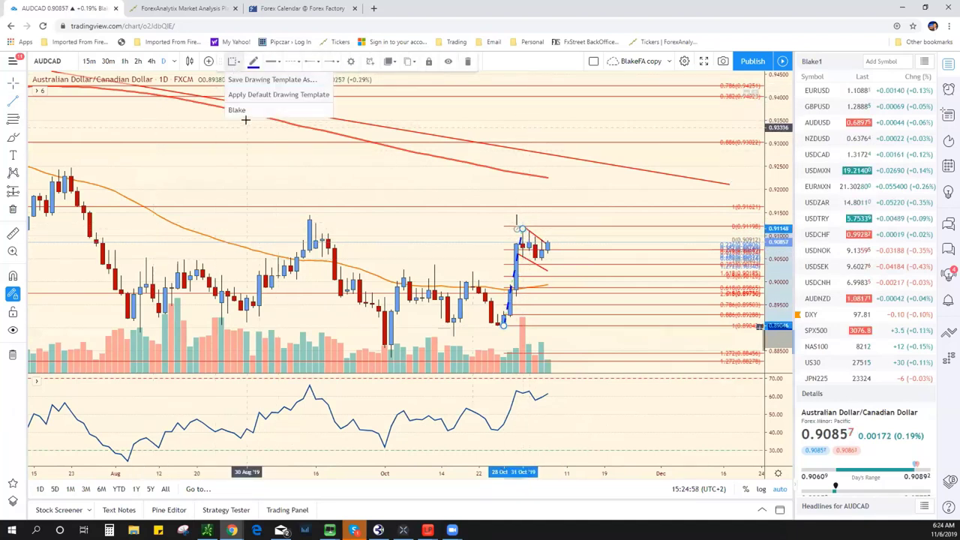
click(542, 239)
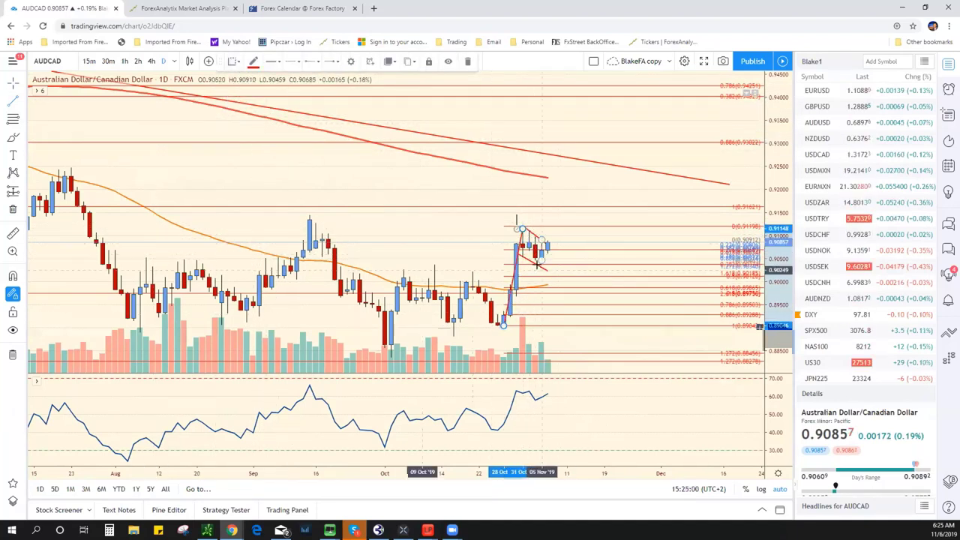
click(537, 265)
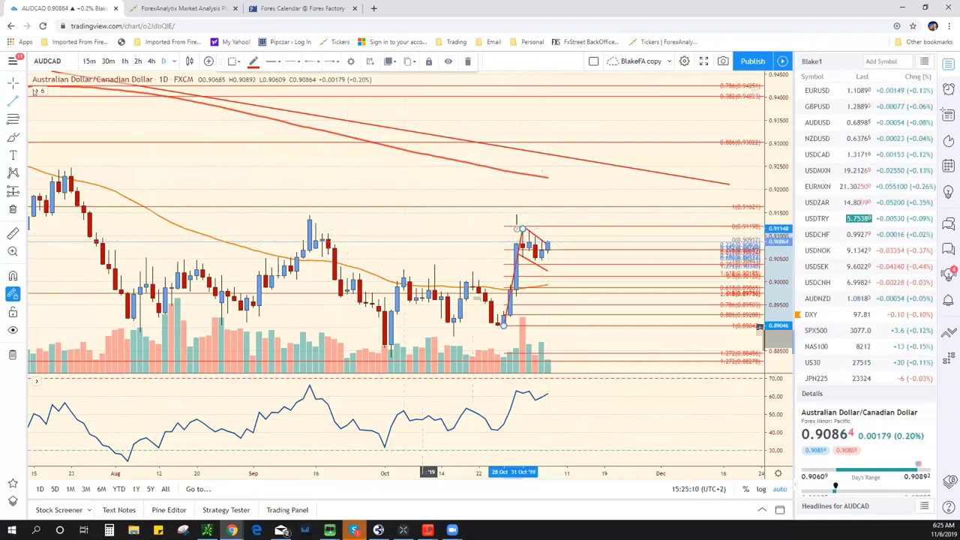
Draw a horizontal line at the 0.912 high and clone it into a steep projection toward 0.925.
click(14, 101)
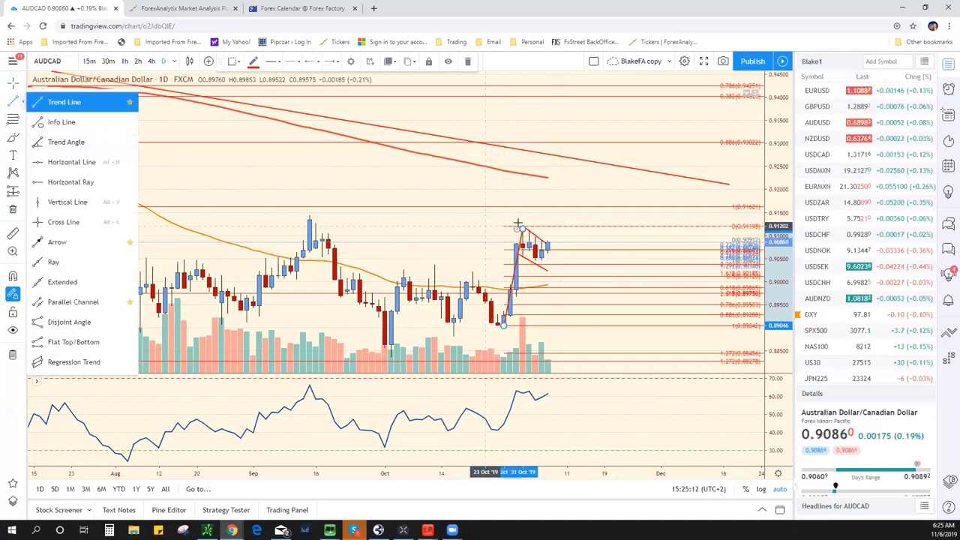
click(484, 226)
click(572, 226)
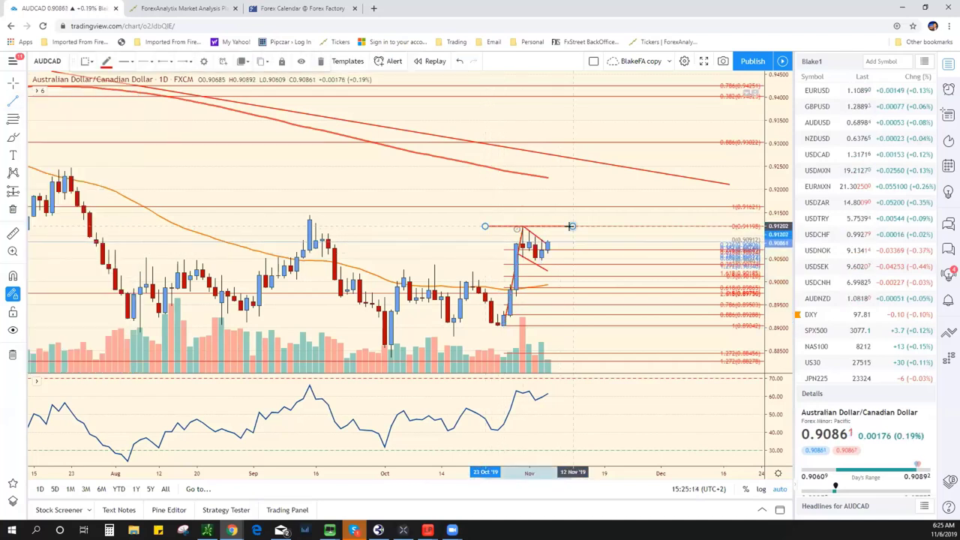
right_click(510, 303)
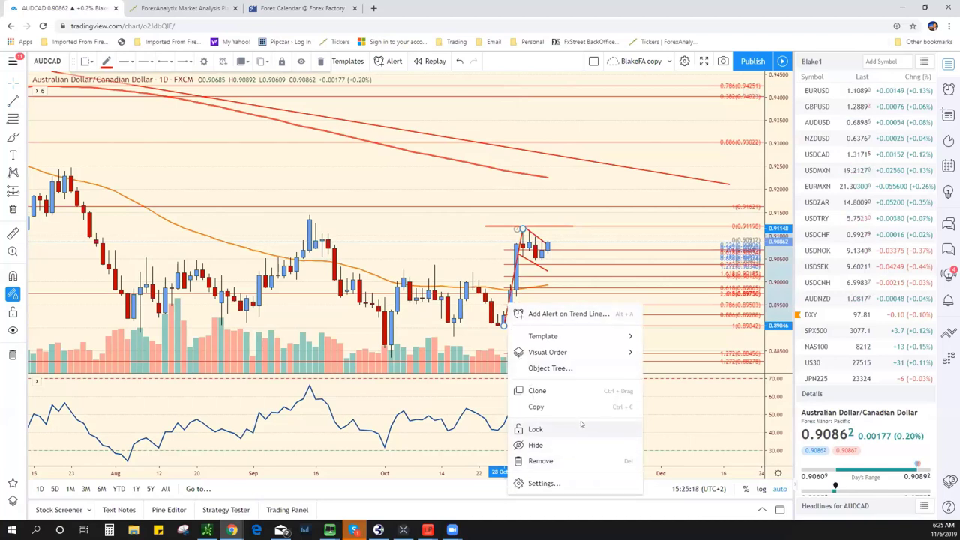
click(536, 390)
mouse_move(522, 227)
mouse_down()
mouse_move(521, 213)
mouse_move(558, 172)
mouse_up()
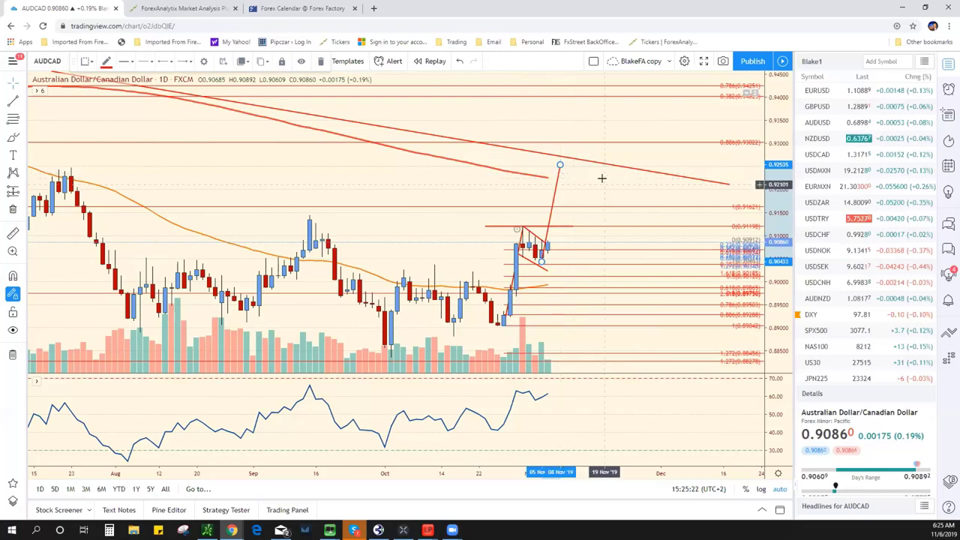
click(622, 275)
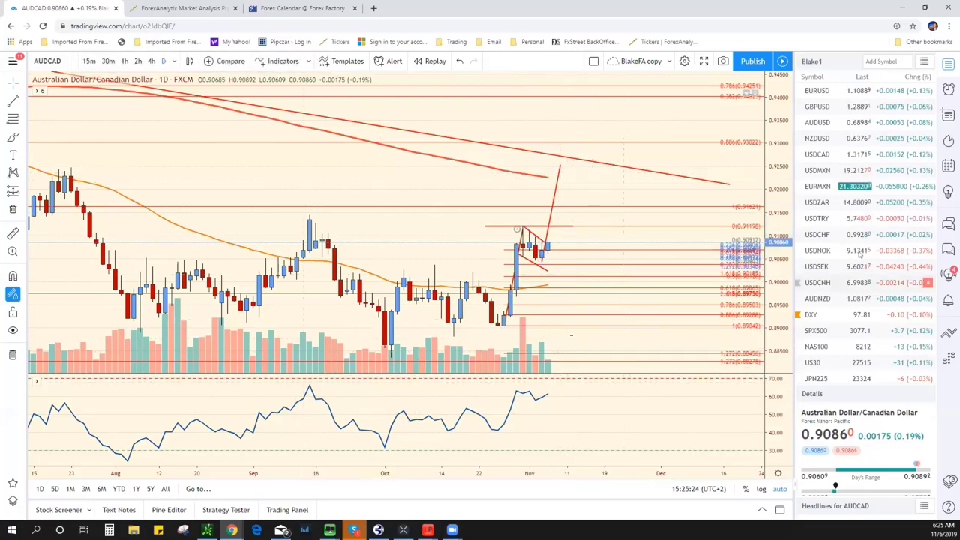
Switch to the EURUSD daily chart and zoom out to view its trendlines and Fibonacci levels.
click(873, 92)
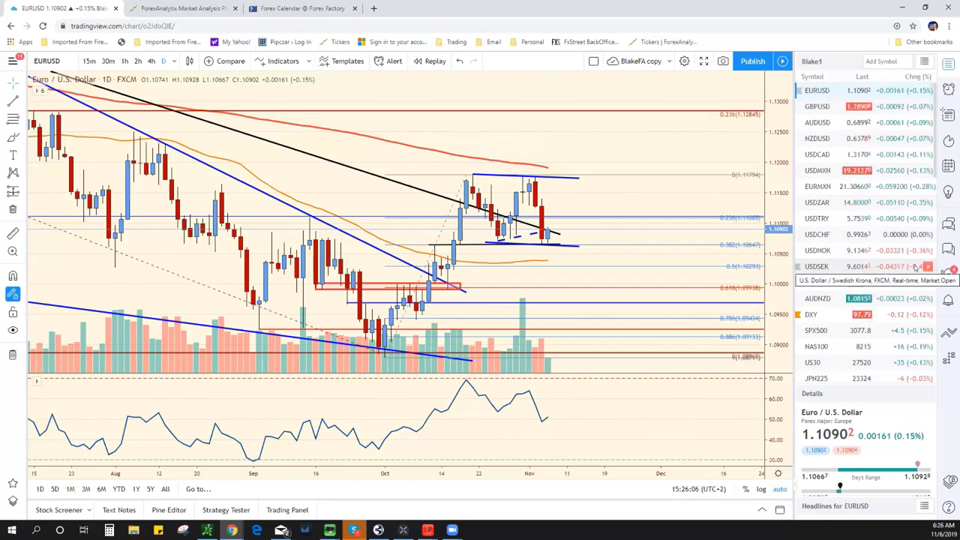
scroll(530, 255, down, 2)
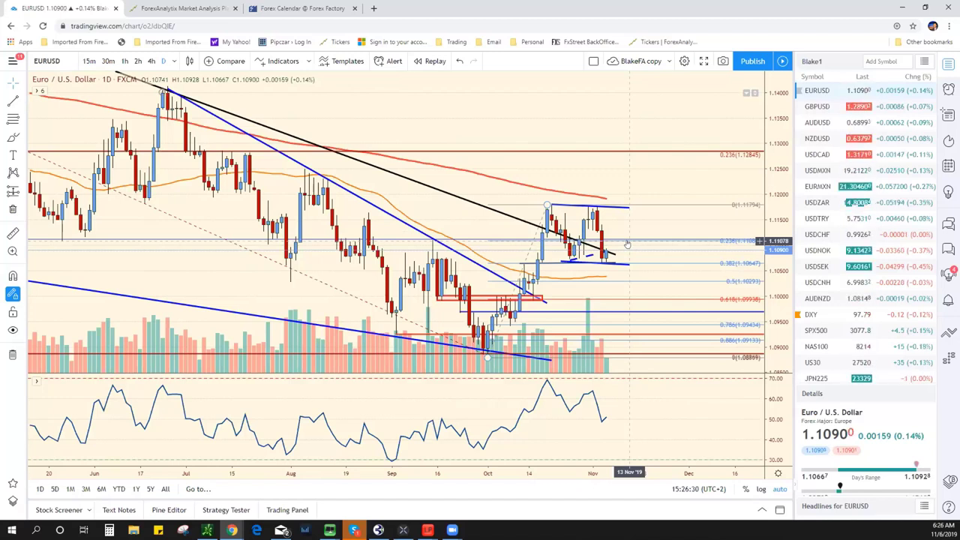
scroll(918, 284, down, 2)
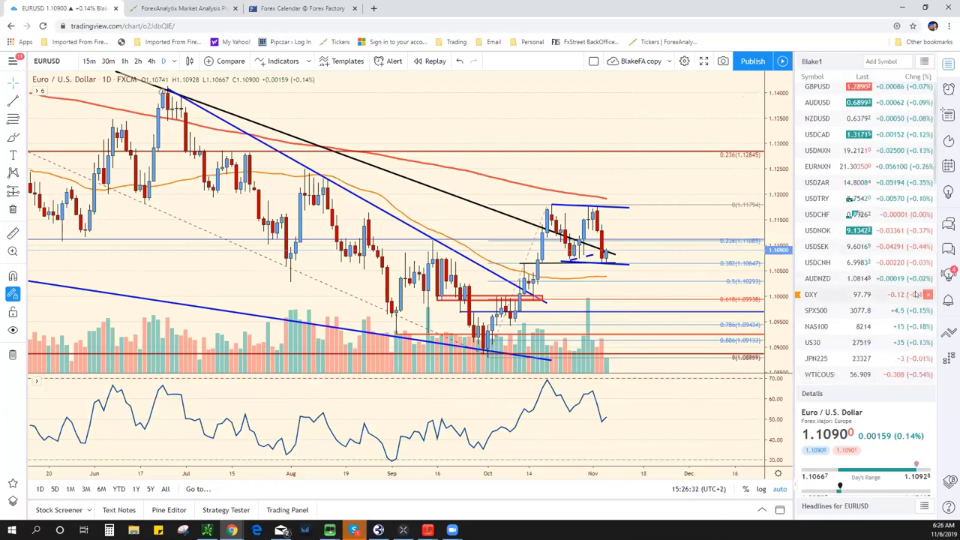
scroll(914, 278, down, 2)
scroll(908, 274, down, 1)
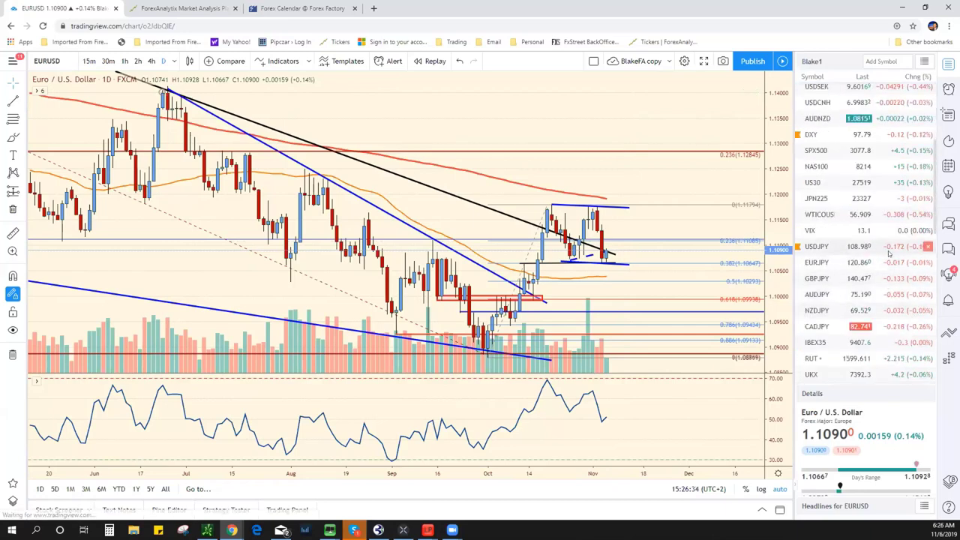
click(889, 249)
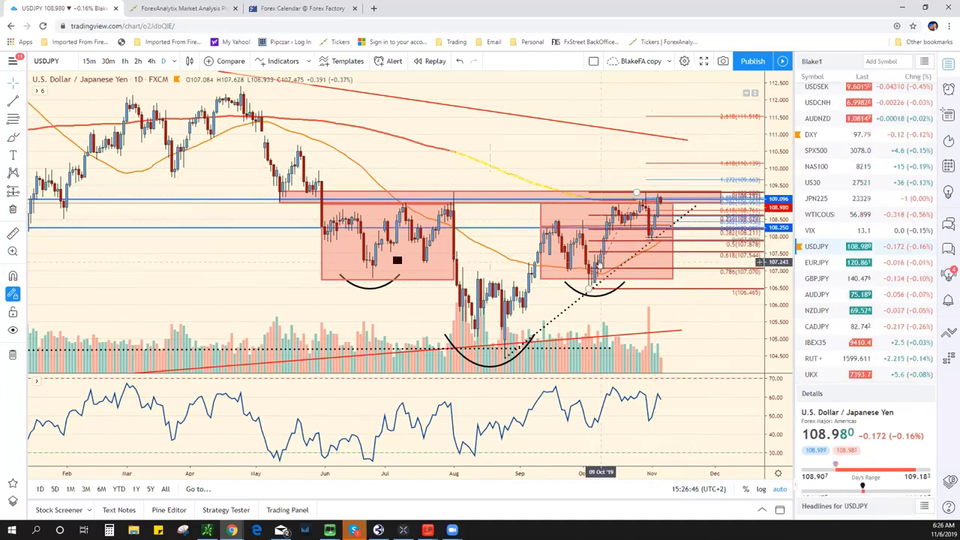
click(656, 204)
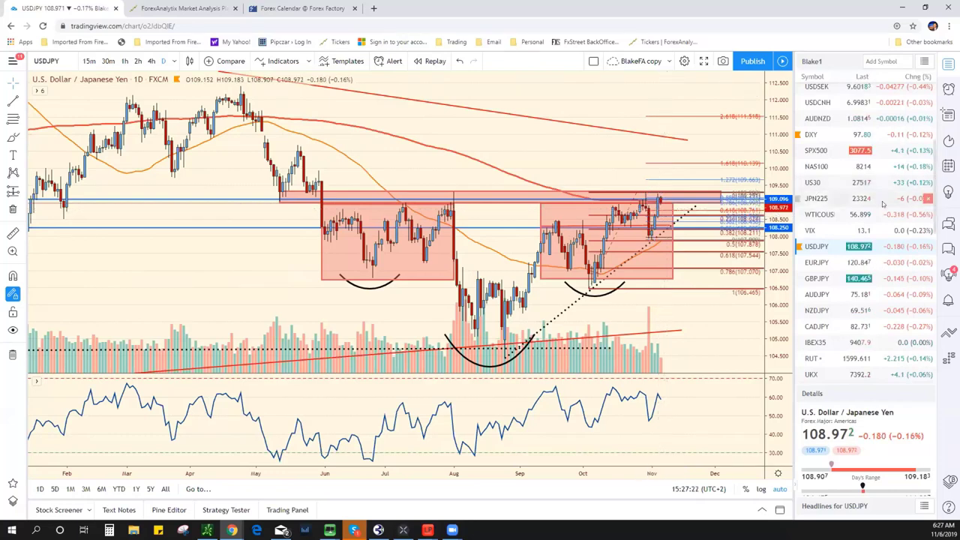
scroll(877, 202, up, 1)
scroll(877, 203, up, 2)
scroll(863, 225, up, 3)
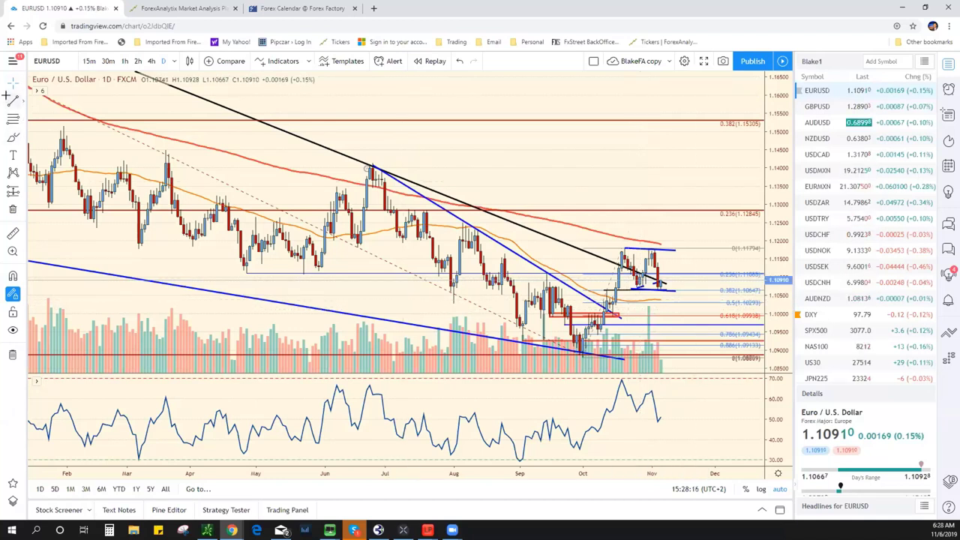
click(570, 314)
drag(658, 283, 699, 198)
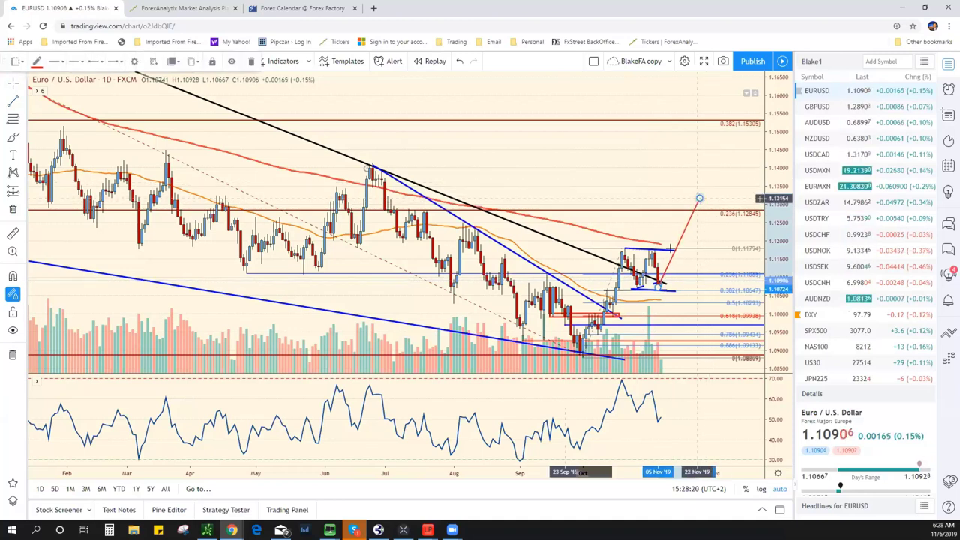
key(Delete)
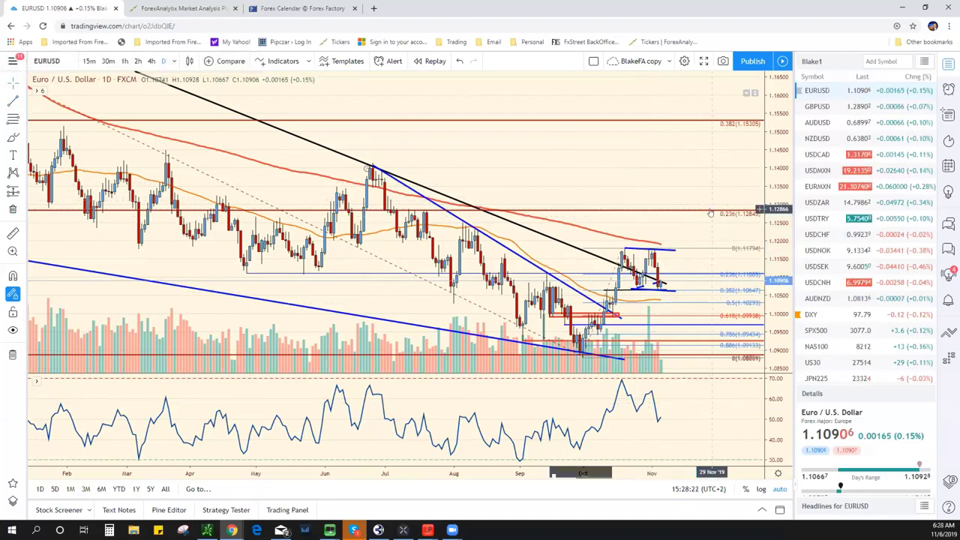
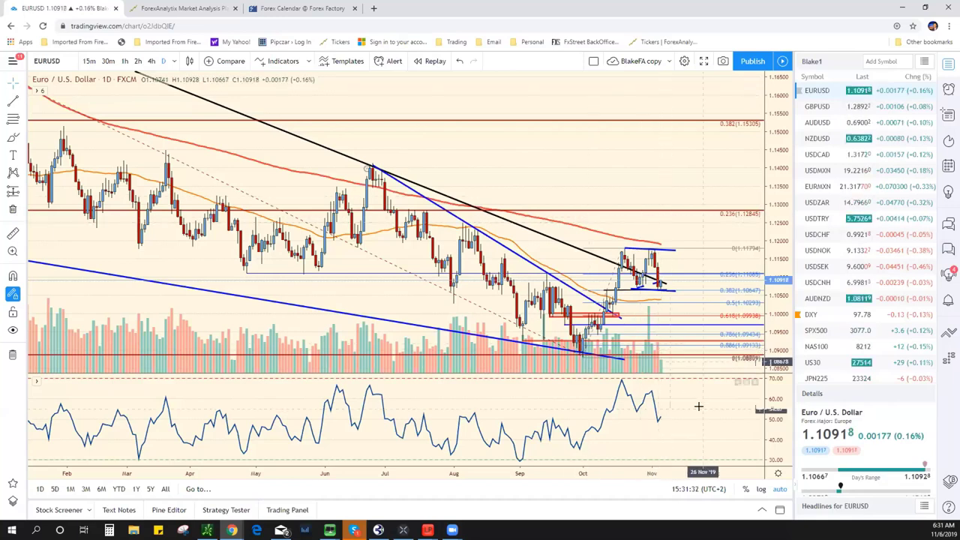
Zoom in on the EURUSD daily chart to show June to November with wider candles.
scroll(670, 313, up, 2)
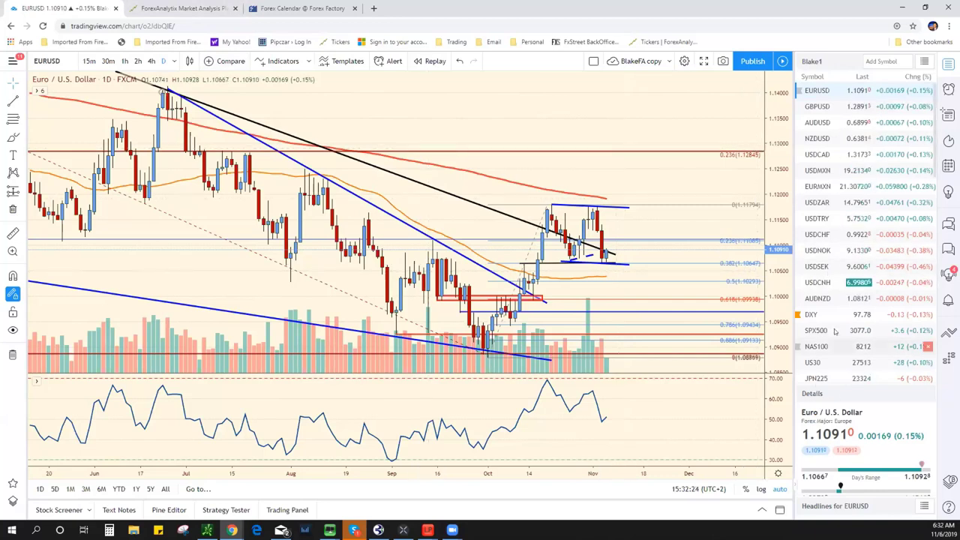
Bring up AUDCAD from the watchlist on the 1-hour timeframe and zoom the chart.
scroll(840, 300, down, 2)
scroll(855, 337, down, 2)
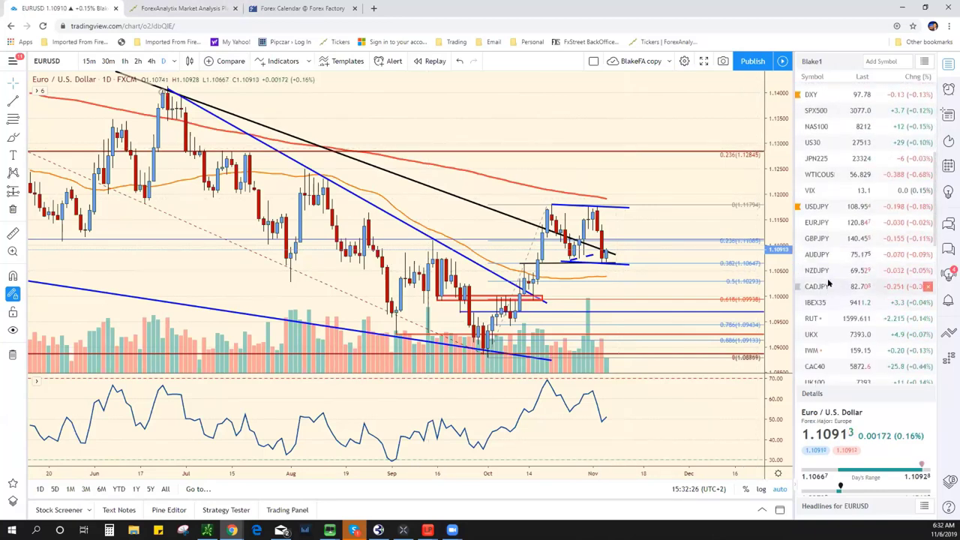
scroll(872, 380, down, 1)
scroll(870, 368, down, 1)
scroll(864, 345, down, 2)
scroll(860, 324, down, 2)
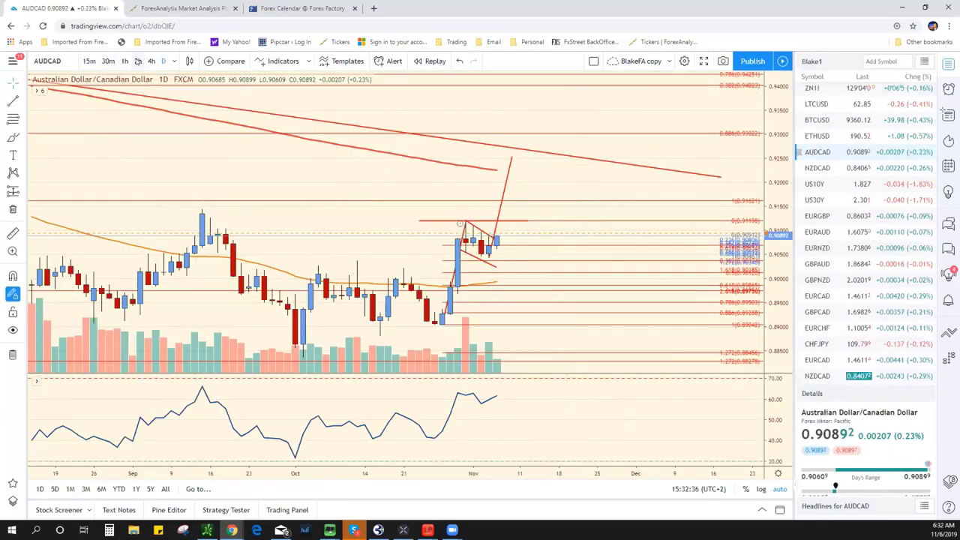
click(124, 60)
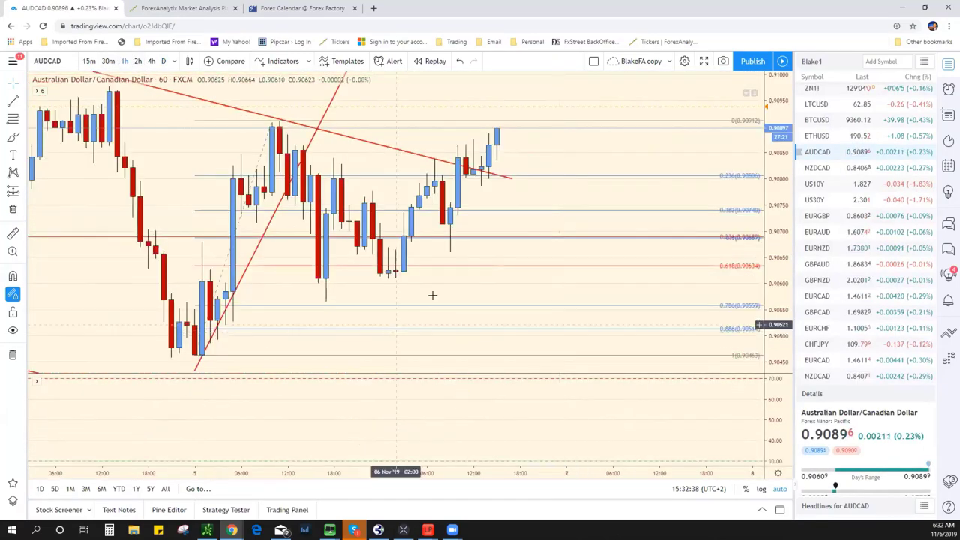
scroll(433, 295, down, 5)
scroll(525, 255, up, 3)
scroll(403, 264, up, 1)
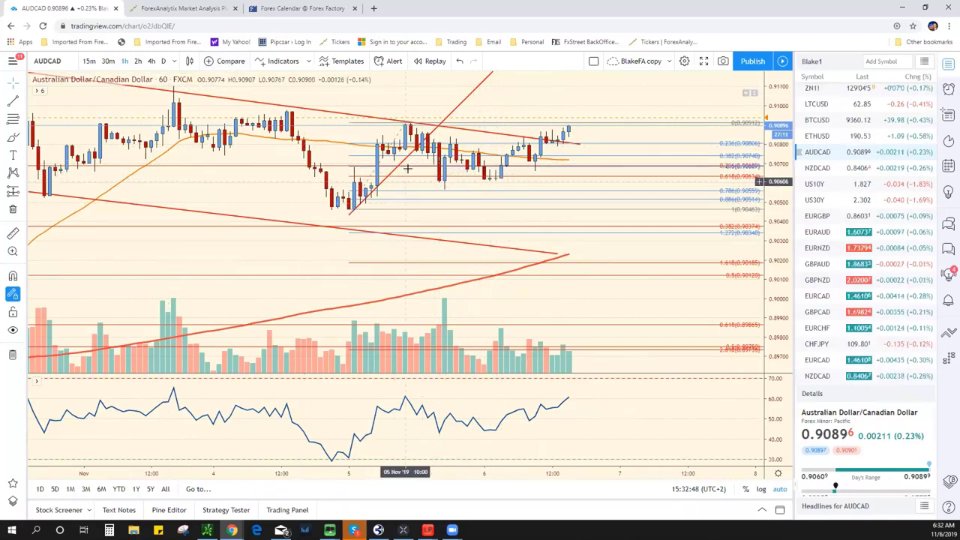
Switch the AUDCAD chart to 4-hour candles.
click(151, 61)
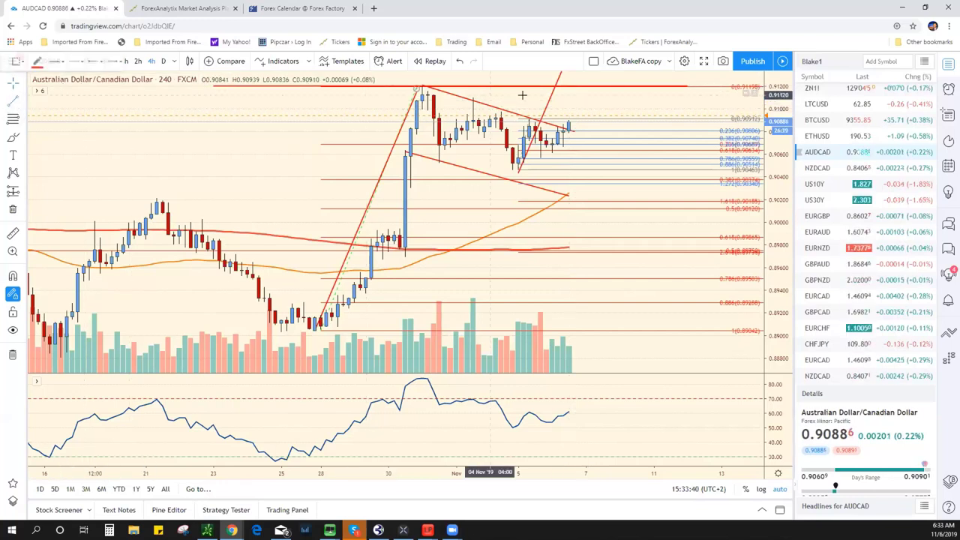
Draw a short upward projection line from the latest AUDCAD 4-hour candle.
click(568, 114)
click(574, 112)
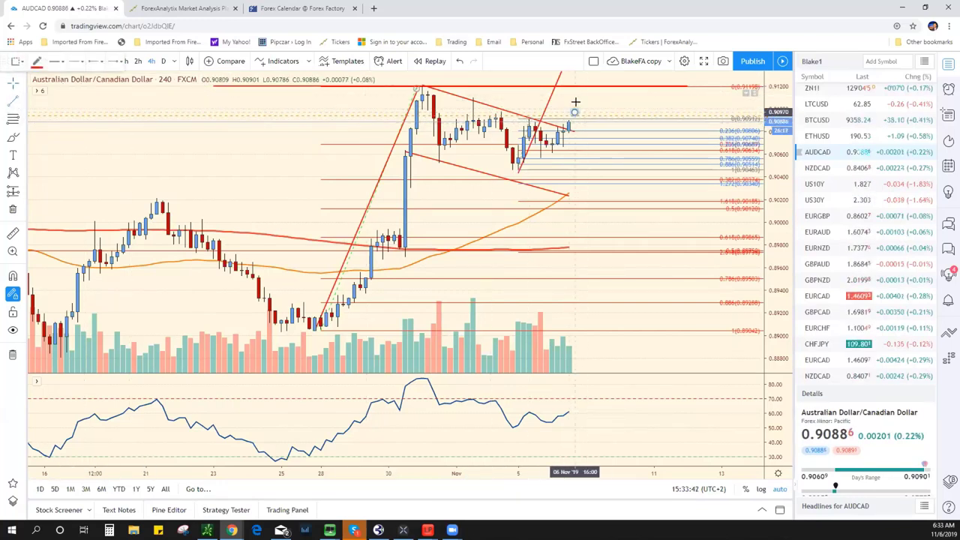
click(584, 96)
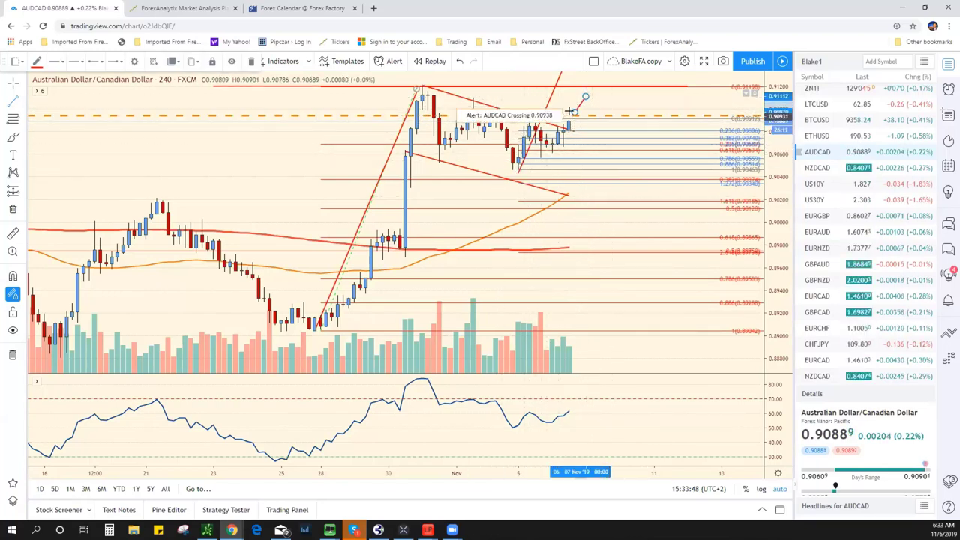
Draw two small red rectangle zones near the recent lows and the latest candles.
click(20, 144)
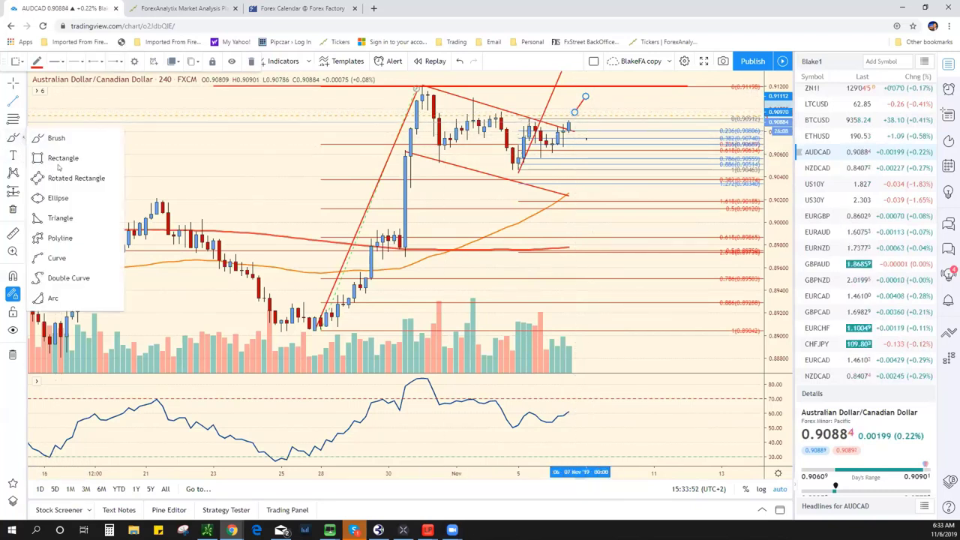
click(60, 158)
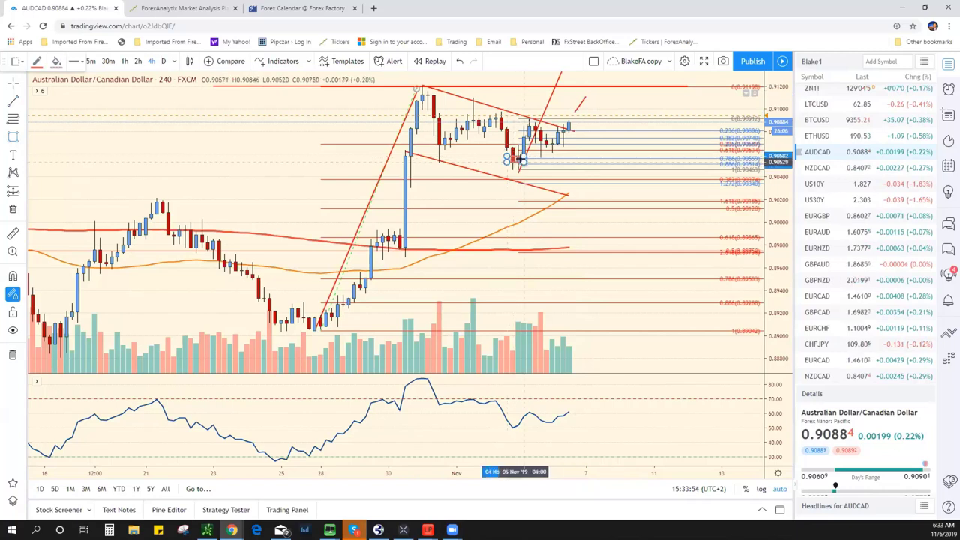
drag(505, 156, 547, 158)
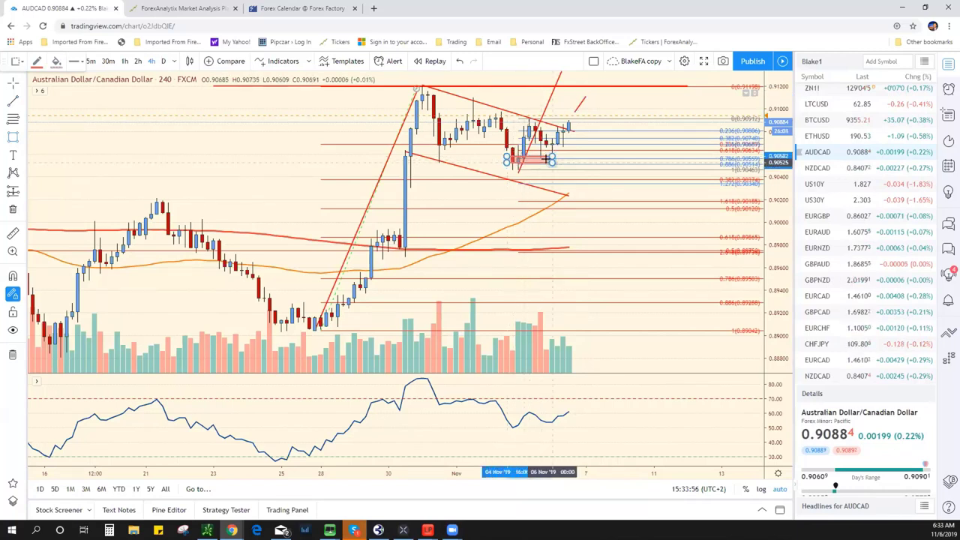
click(565, 117)
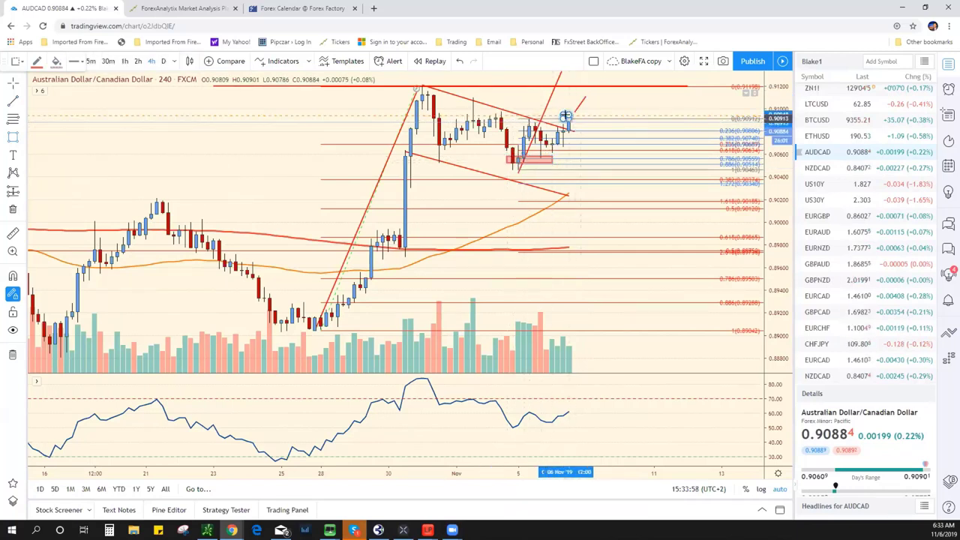
mouse_move(563, 116)
mouse_down()
mouse_move(585, 121)
mouse_move(585, 145)
mouse_up()
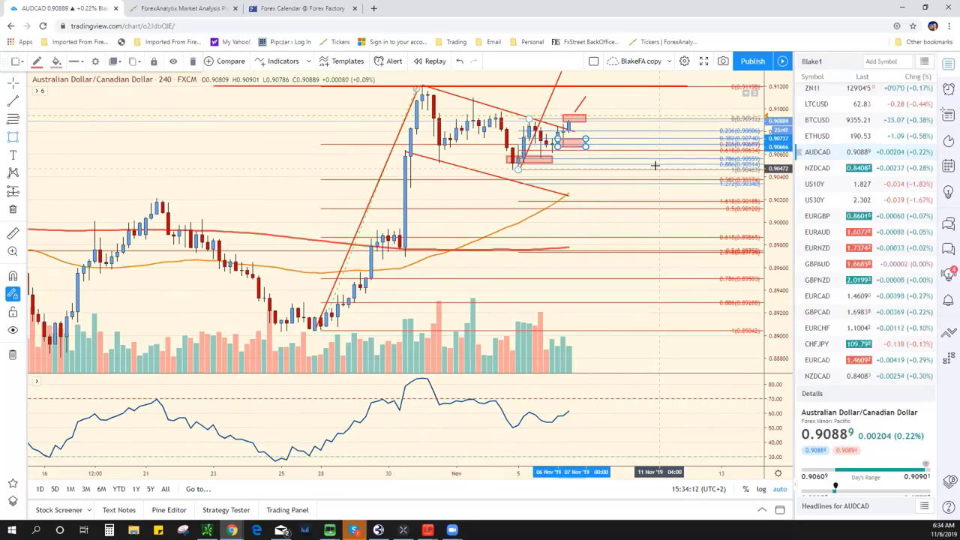
scroll(622, 198, down, 1)
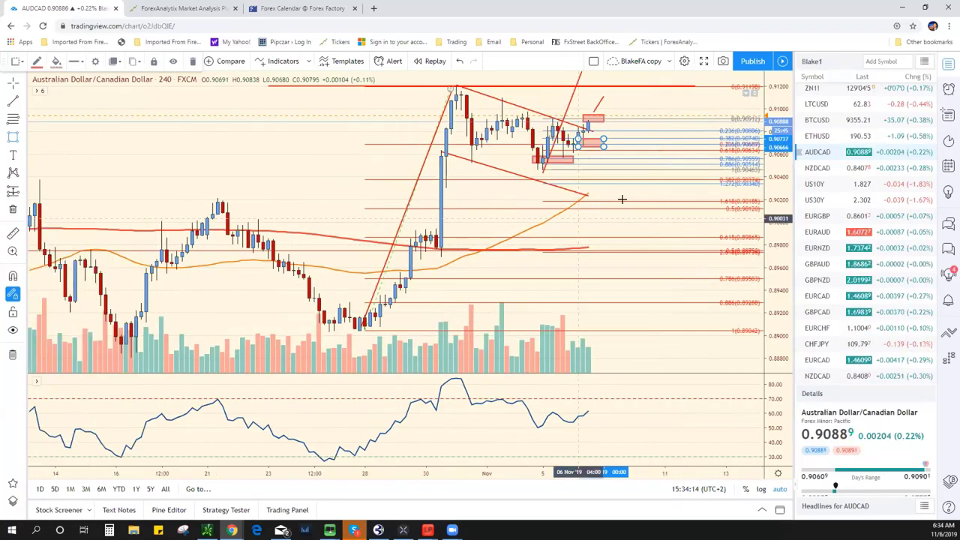
scroll(622, 199, down, 3)
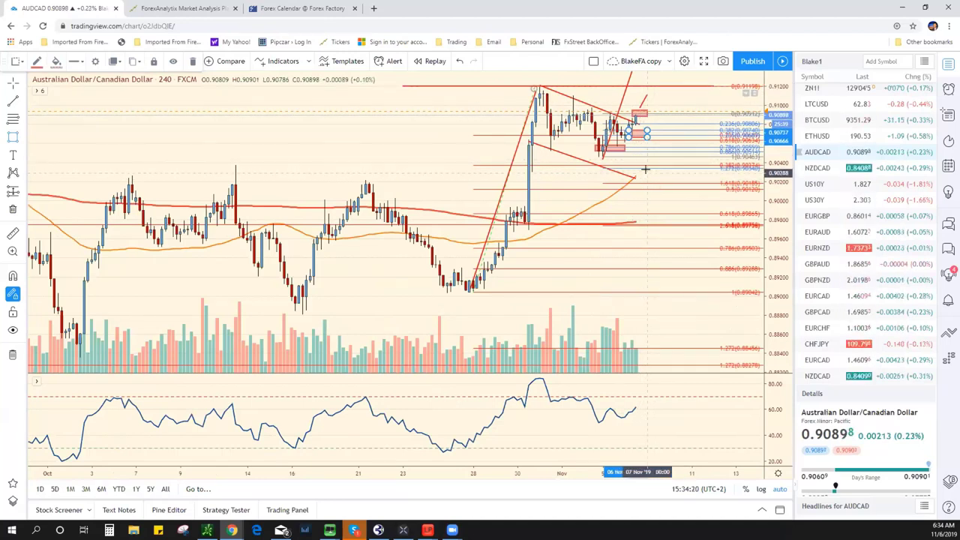
Delete the red rectangle zone using its right-click Remove action.
click(644, 168)
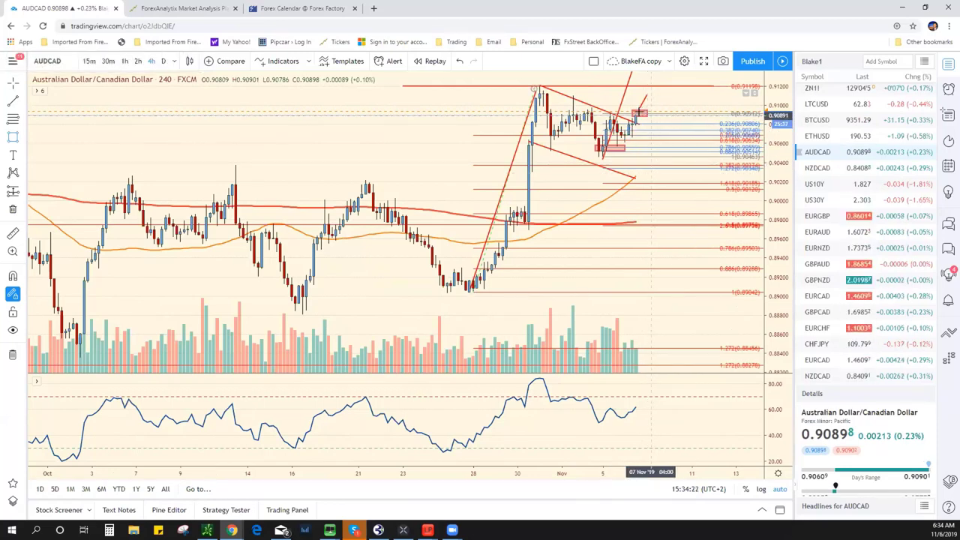
right_click(638, 115)
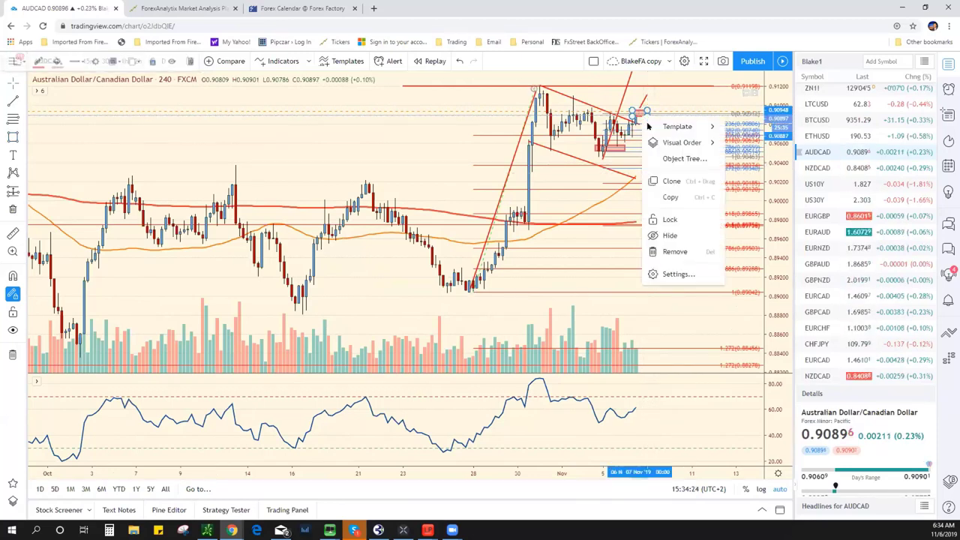
click(675, 251)
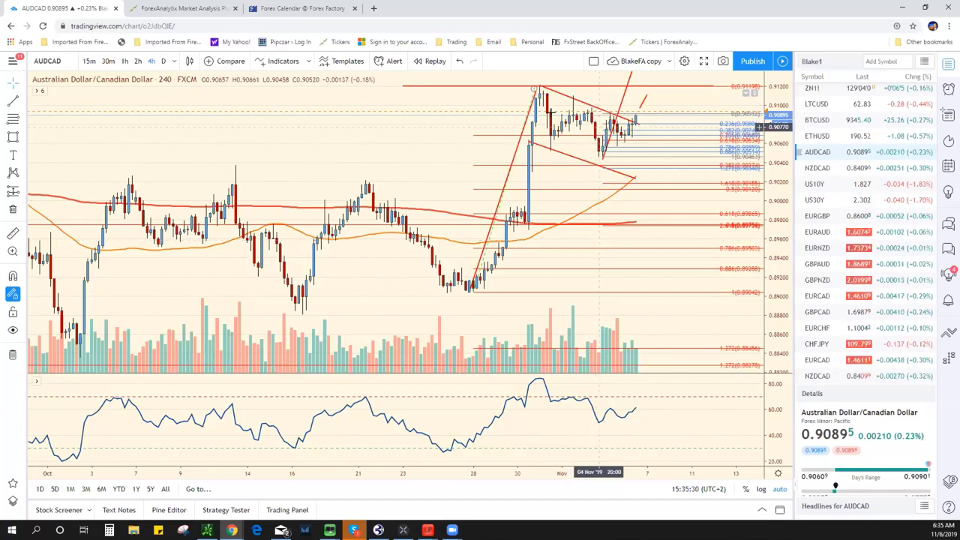
Refit the price scale to show the upper Fibonacci levels and delete the projection line.
double_click(778, 129)
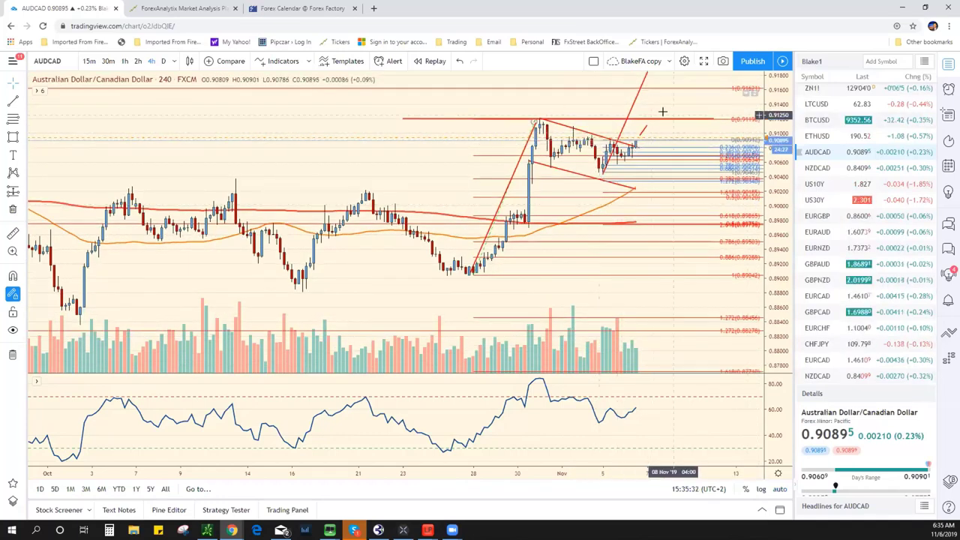
drag(669, 83, 637, 133)
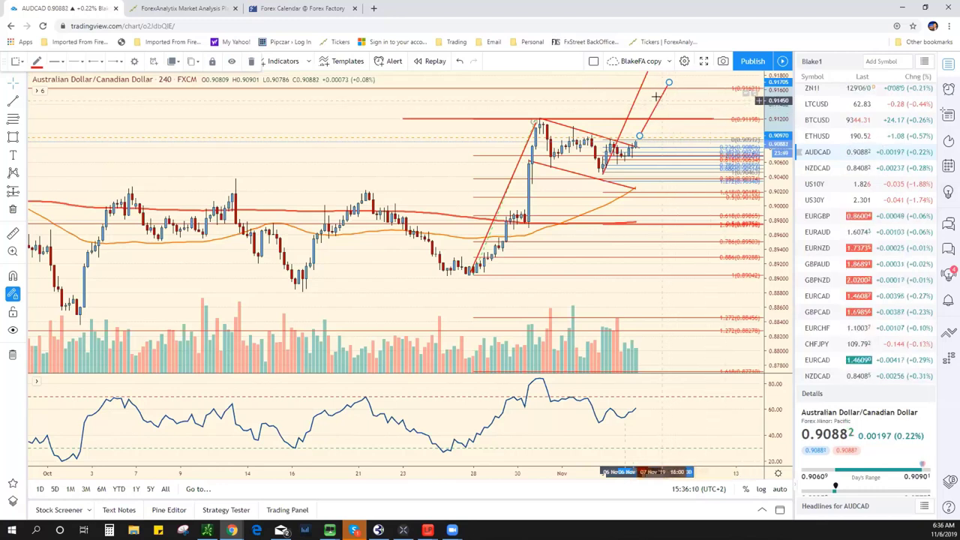
key(Delete)
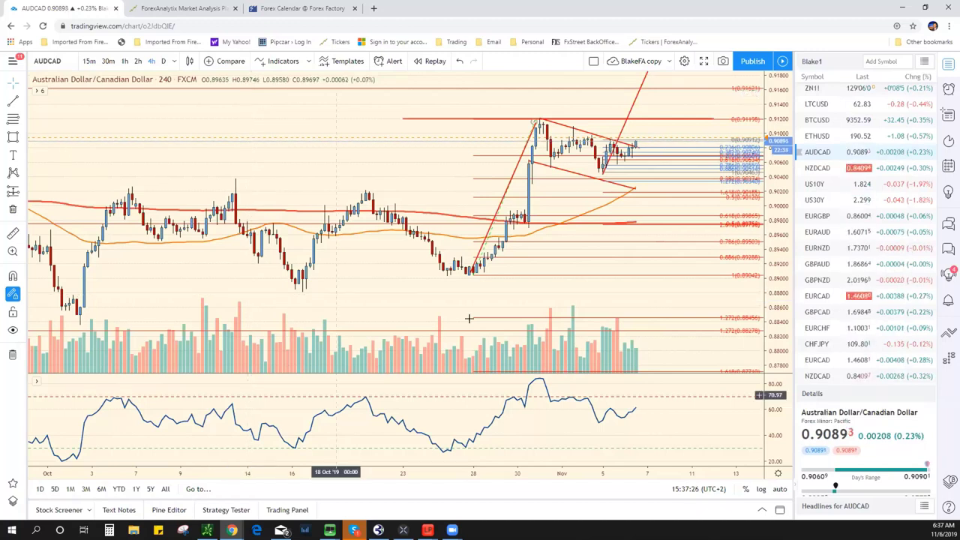
Switch to EURGBP and select the lower rising trendline of its triangle.
click(856, 217)
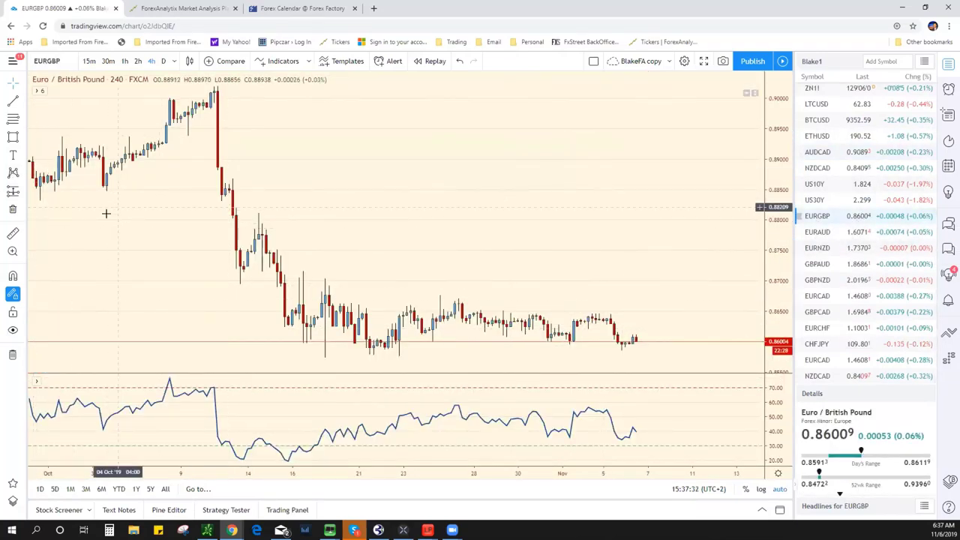
scroll(124, 150, left, 5)
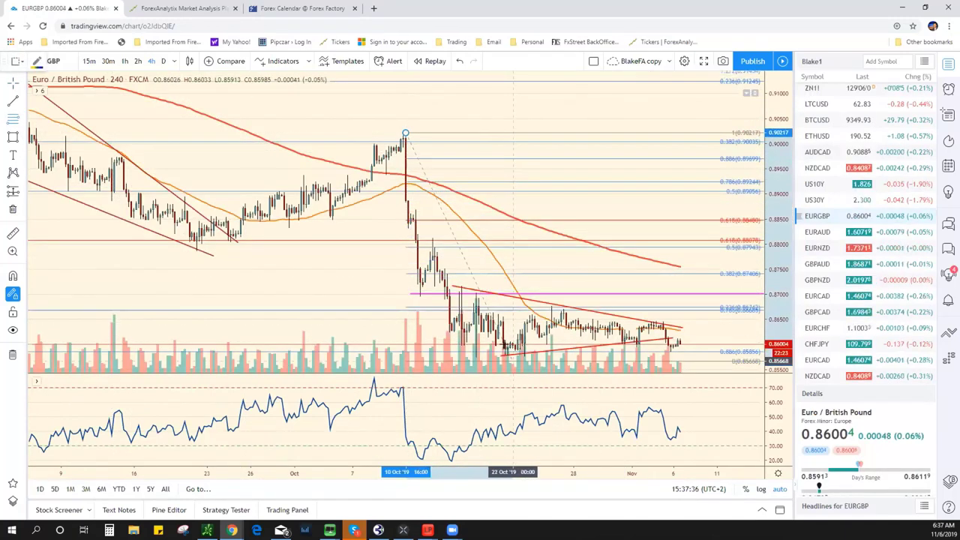
click(502, 352)
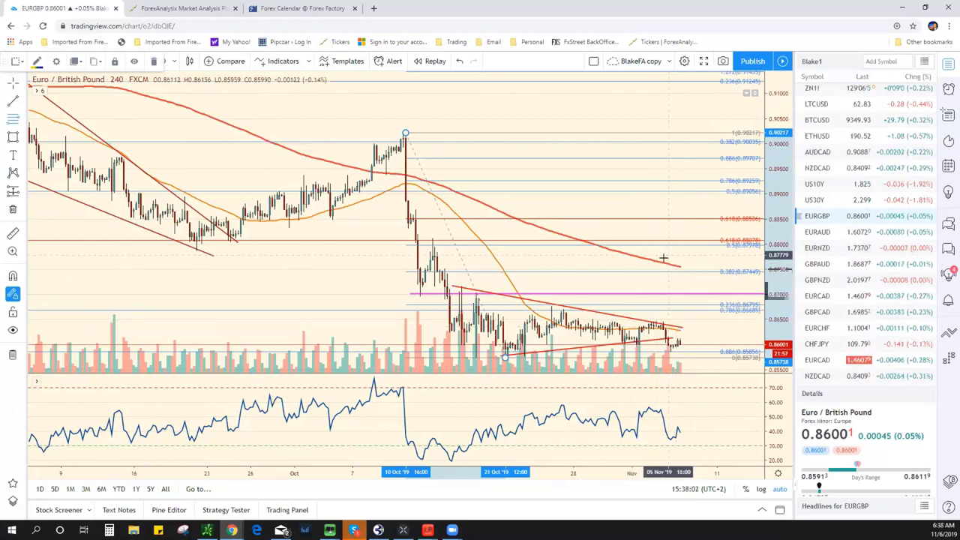
key(alt+shift+r)
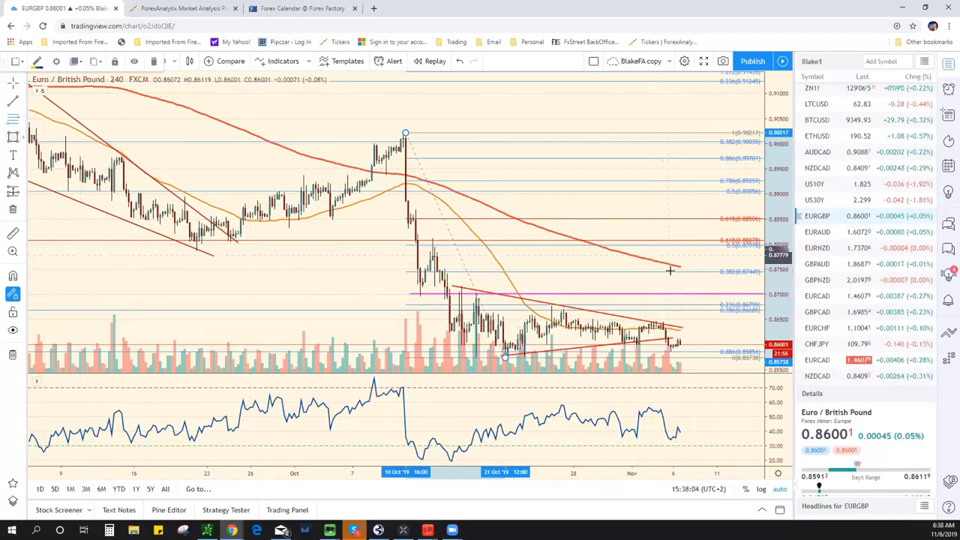
click(663, 272)
click(716, 276)
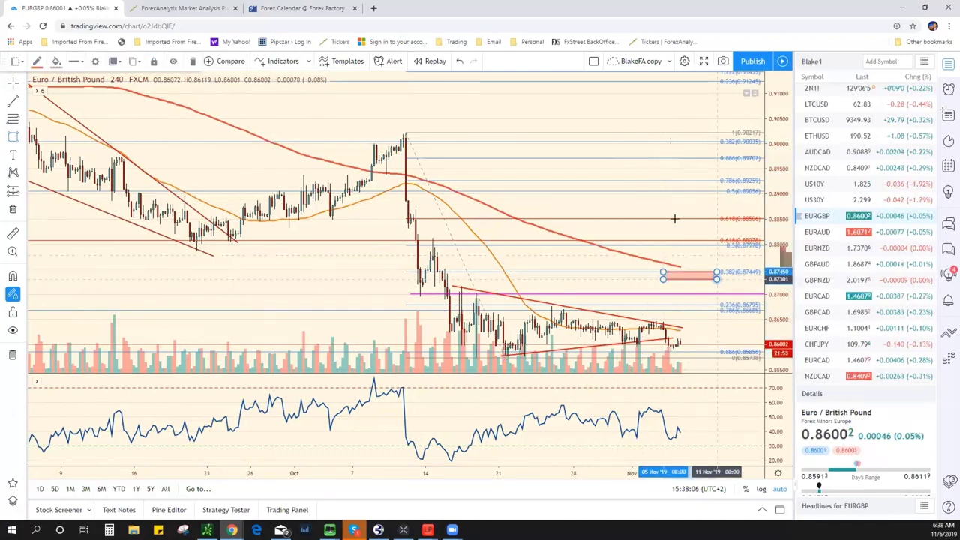
drag(716, 276, 732, 215)
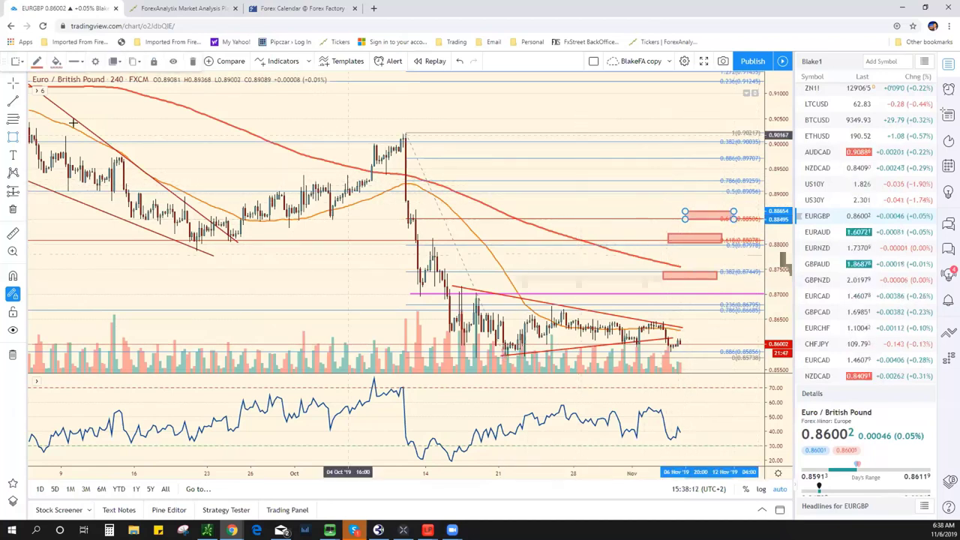
drag(641, 180, 763, 201)
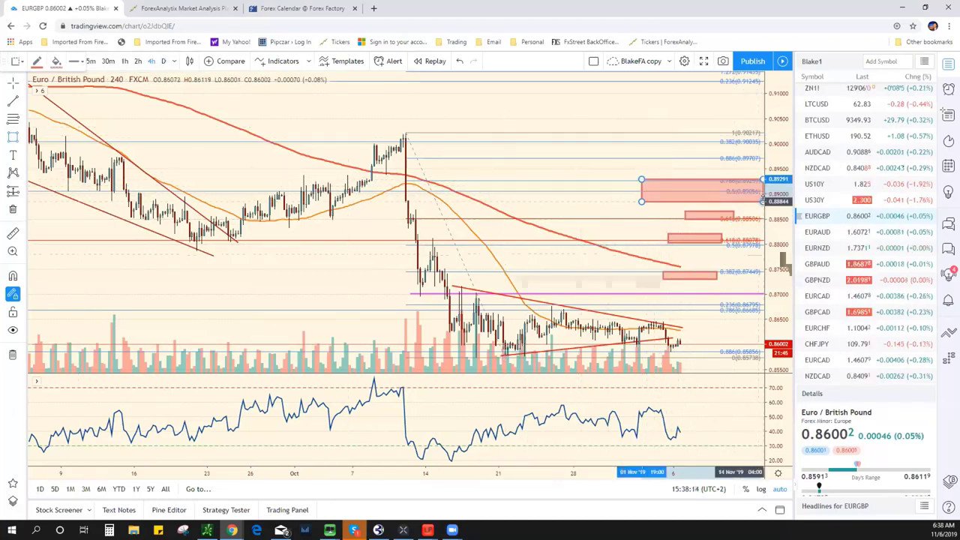
drag(693, 250, 753, 199)
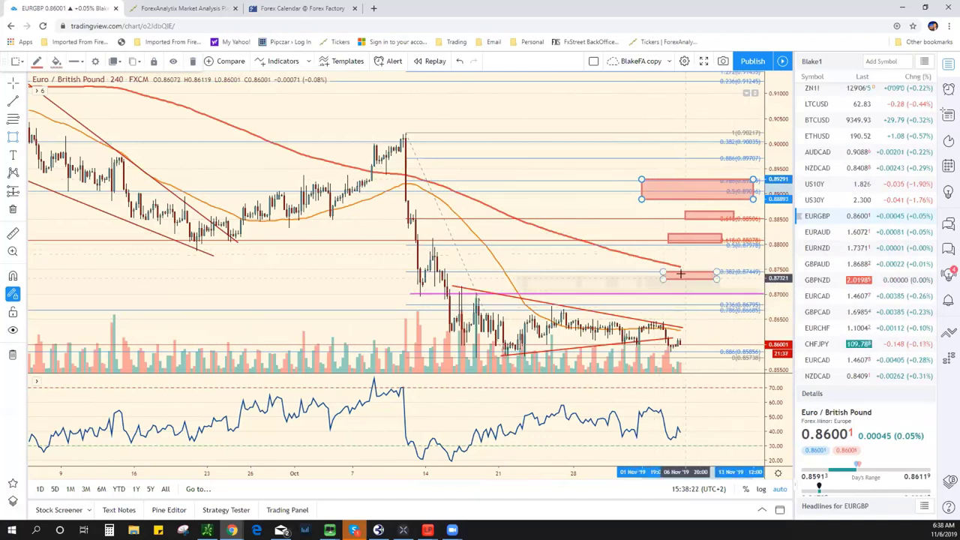
click(686, 239)
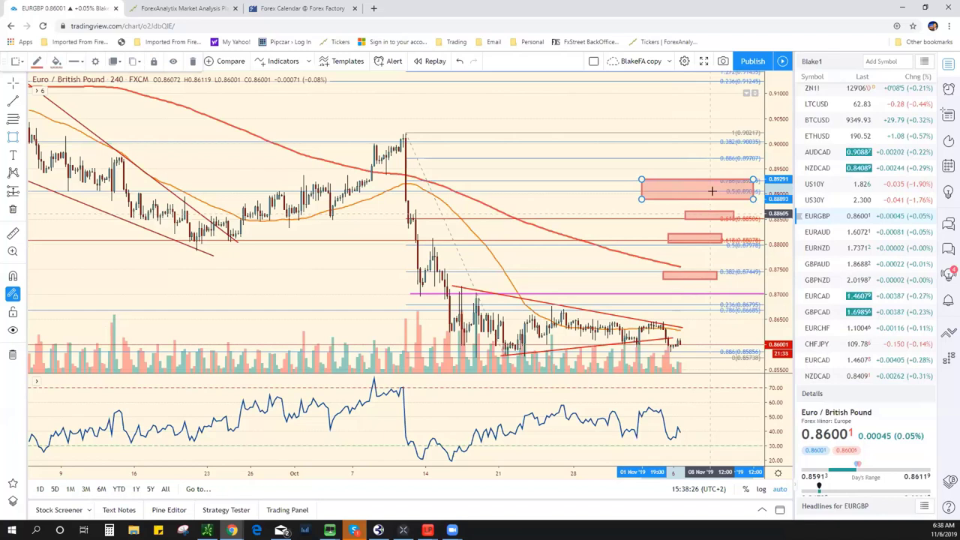
click(719, 187)
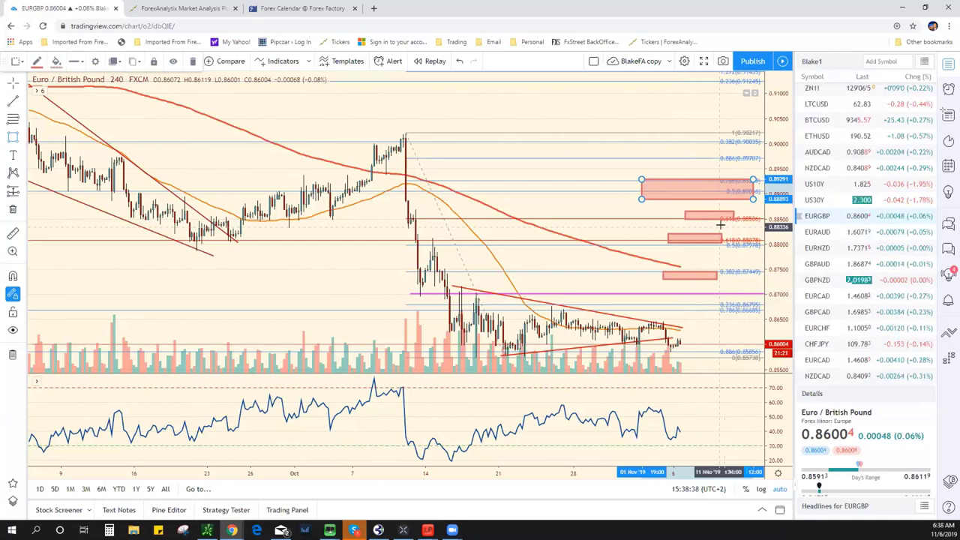
key(Delete)
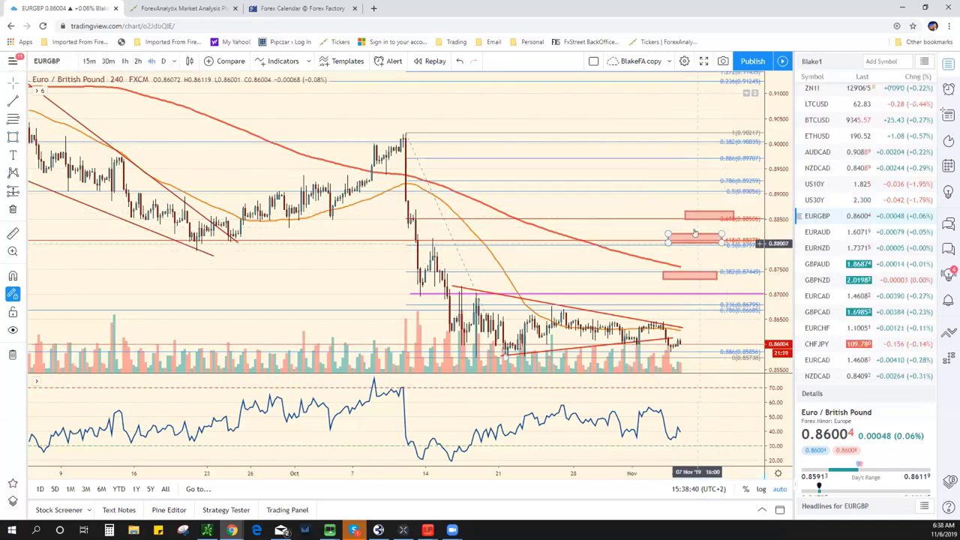
click(688, 216)
key(Delete)
click(686, 237)
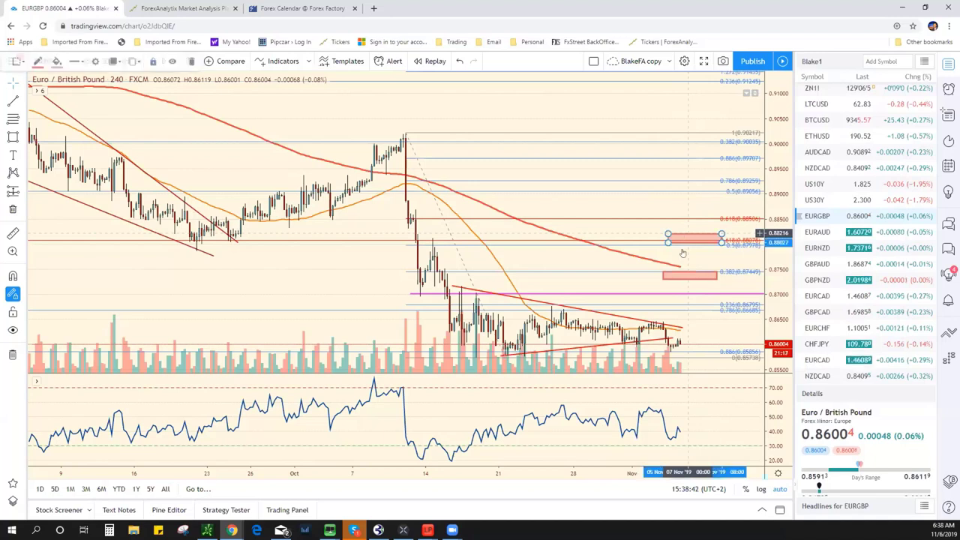
key(Delete)
click(686, 275)
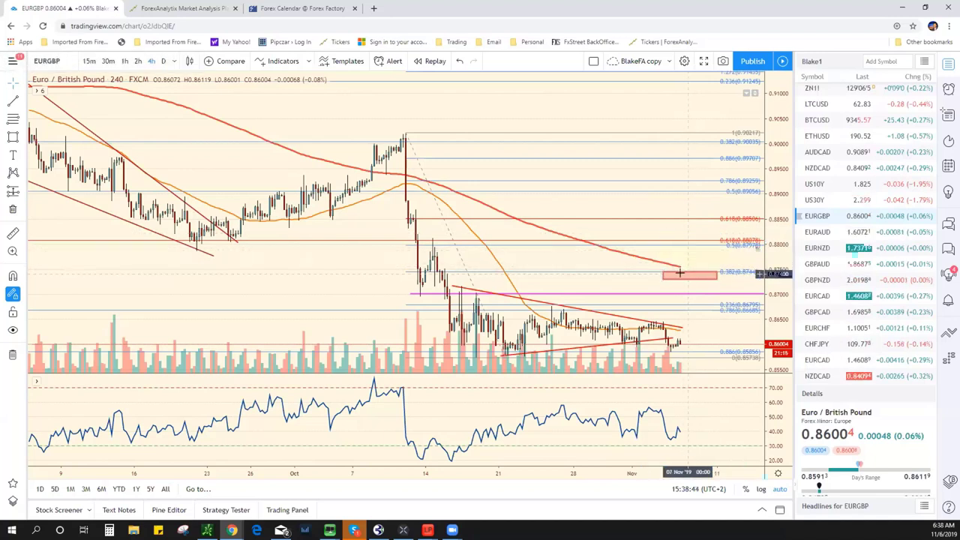
key(Delete)
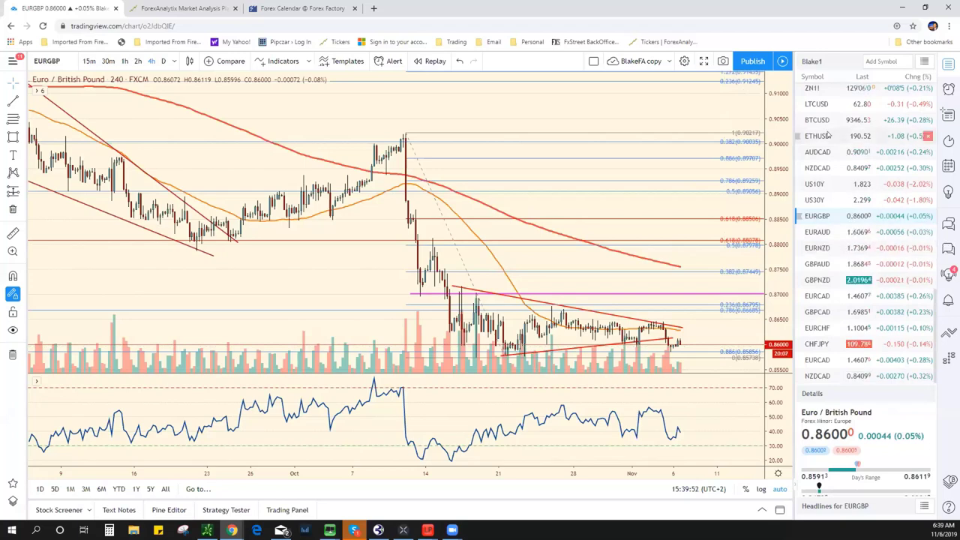
Return to AUDCAD and pull the lower channel line's end down to 0.90120.
click(829, 151)
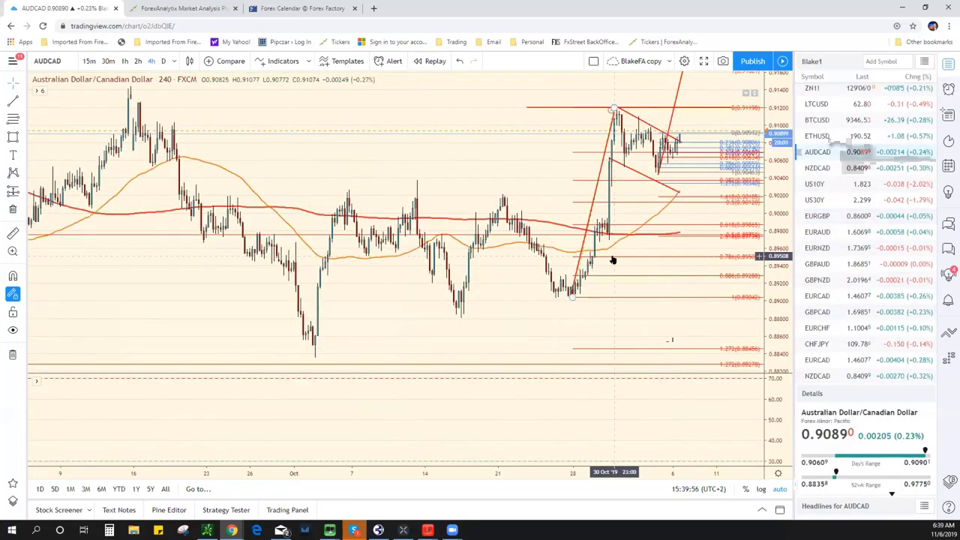
scroll(591, 284, up, 2)
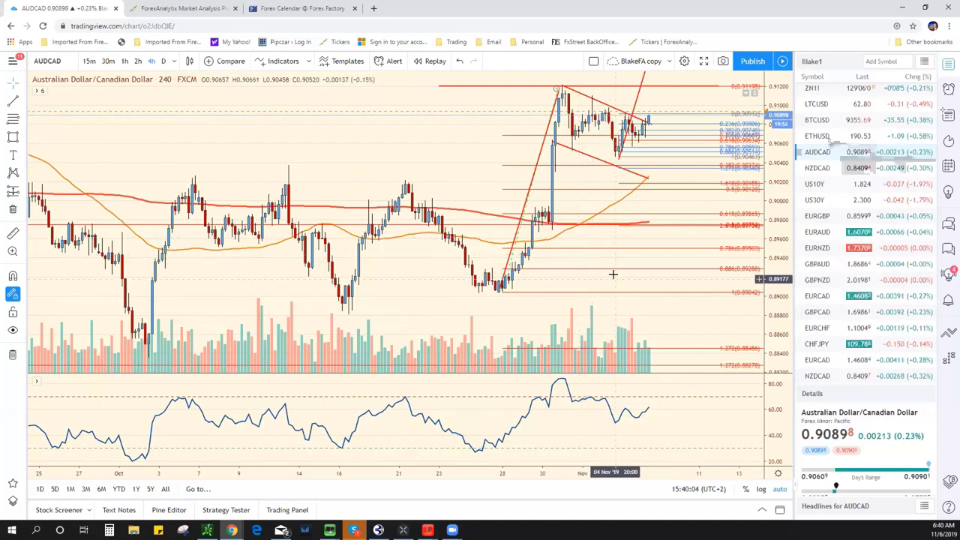
scroll(613, 274, down, 2)
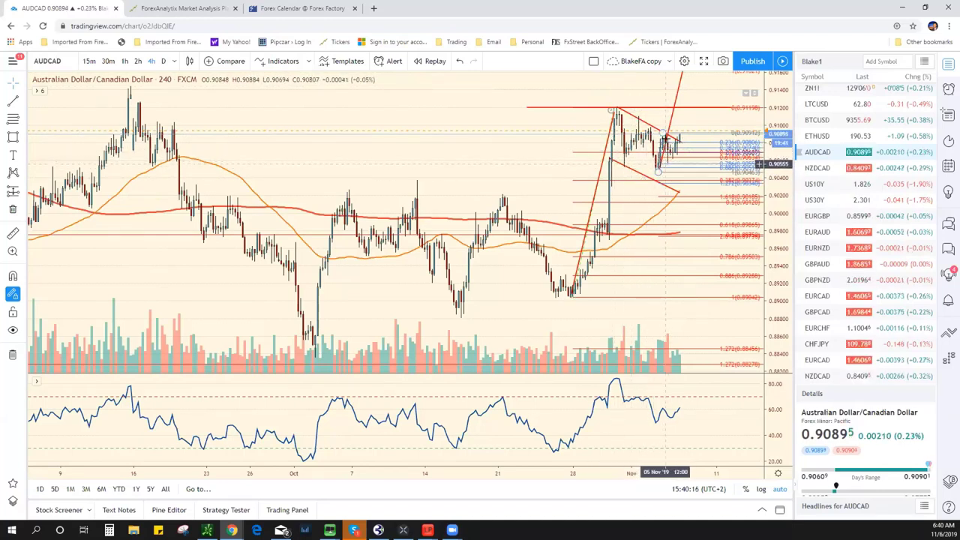
drag(658, 171, 665, 202)
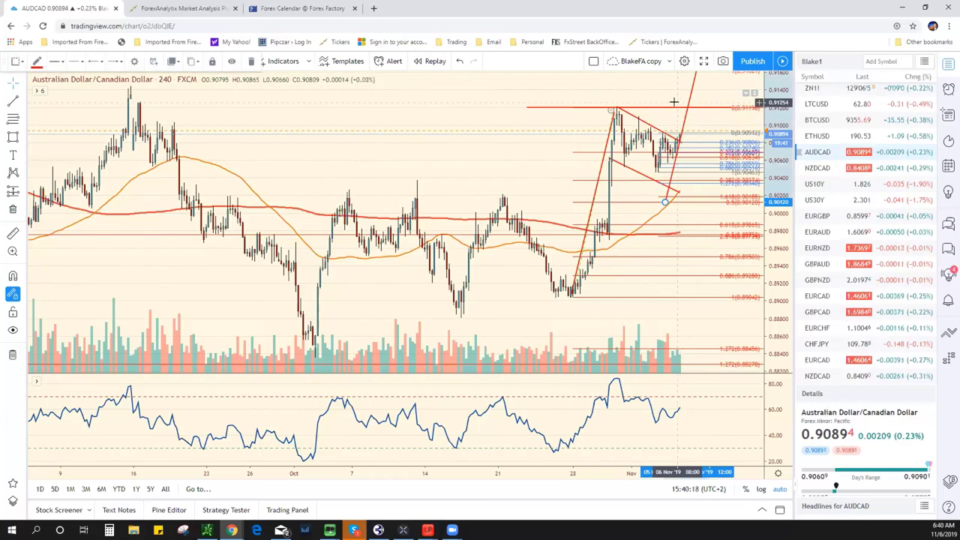
click(674, 102)
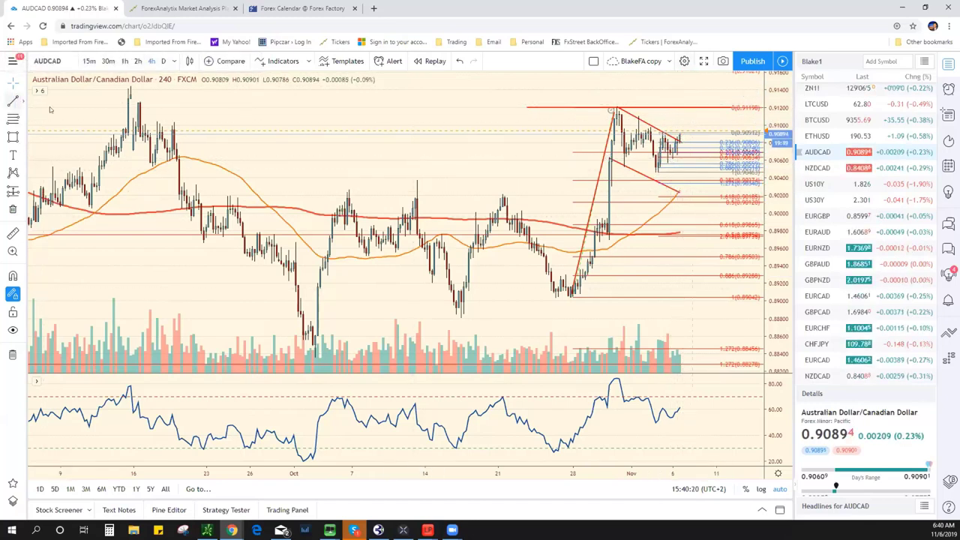
Draw a projection rising to 0.91198 with a leg turning back down.
click(677, 128)
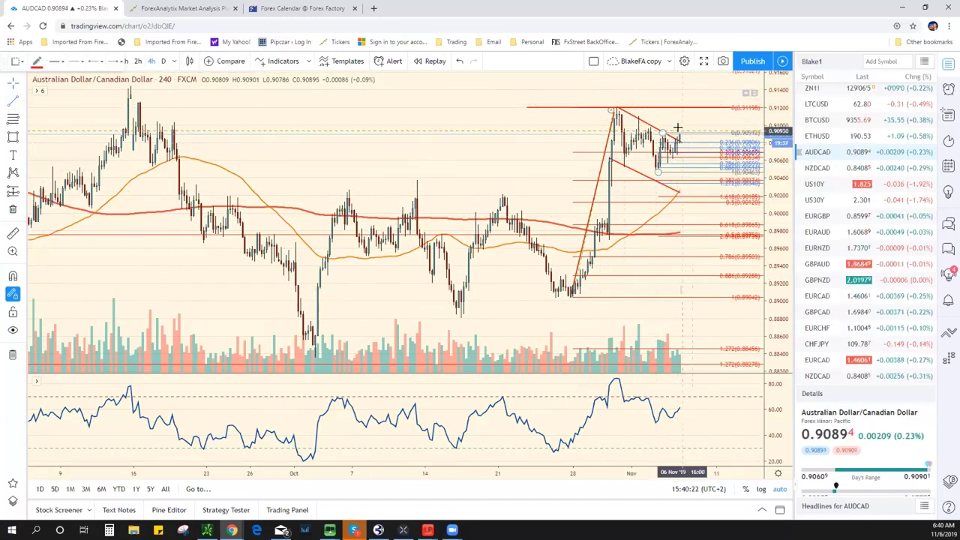
drag(677, 128, 689, 106)
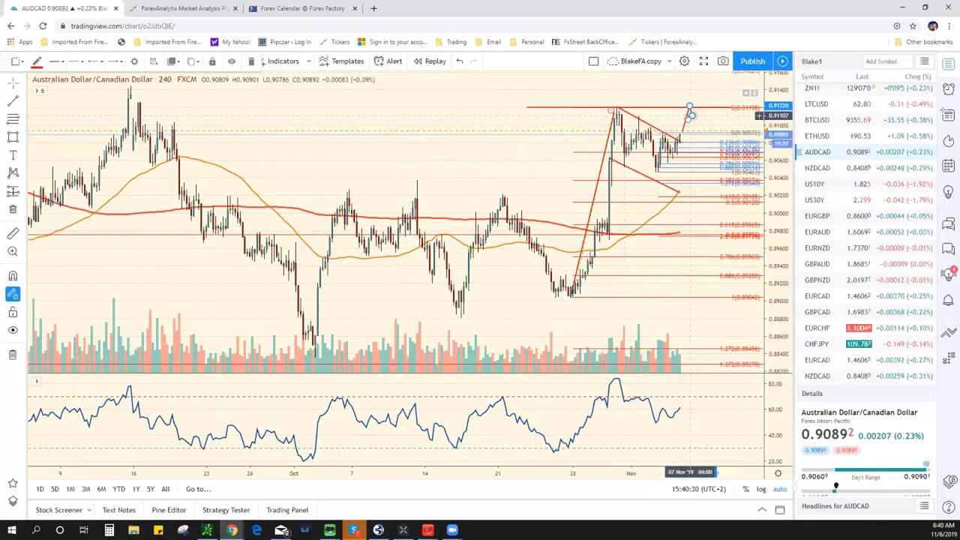
click(696, 119)
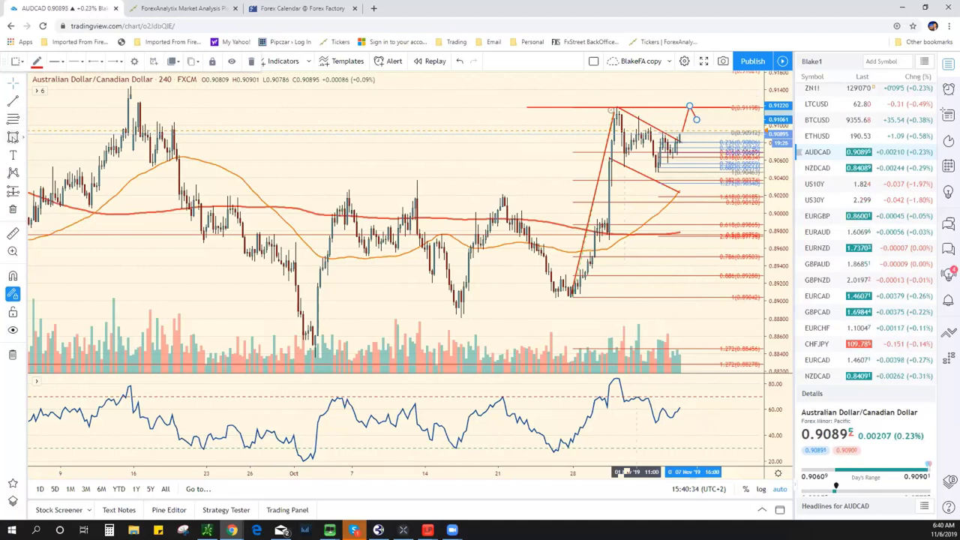
key(ctrl+v)
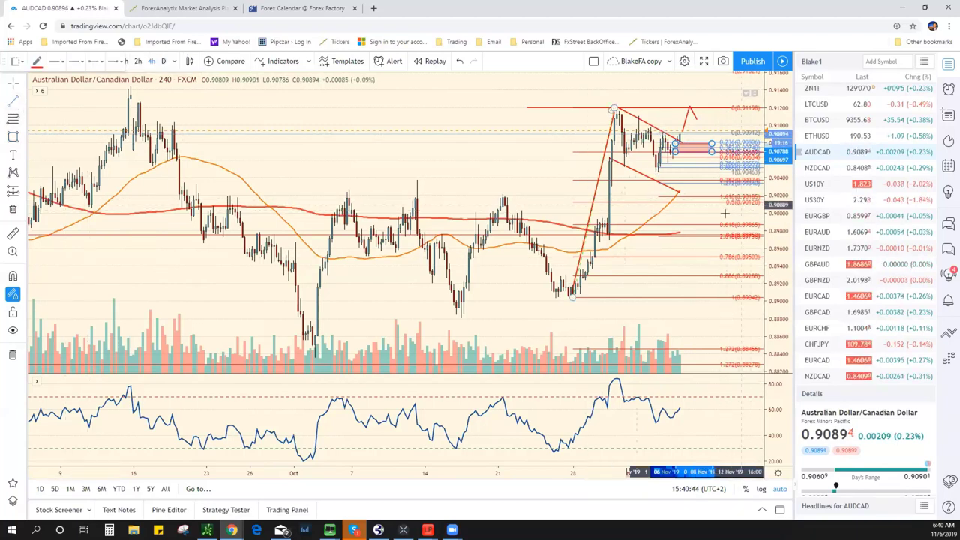
Finish the projection path and raise its endpoint to about 0.9164.
click(726, 222)
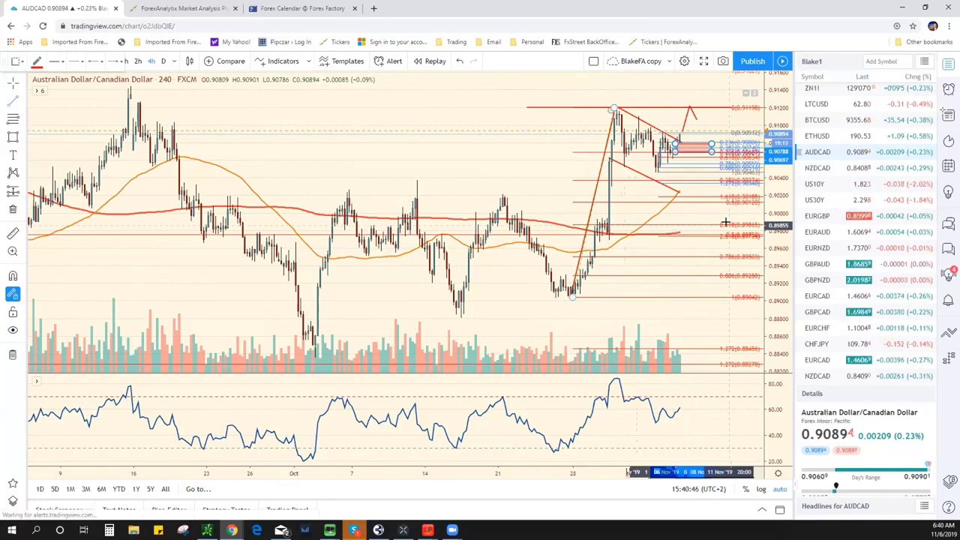
scroll(778, 218, down, 2)
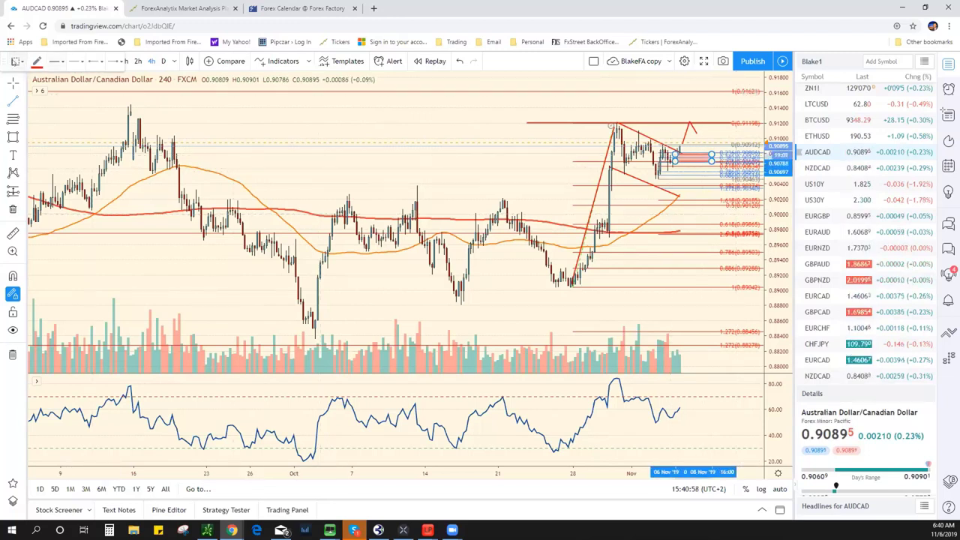
drag(3, 56, 73, 103)
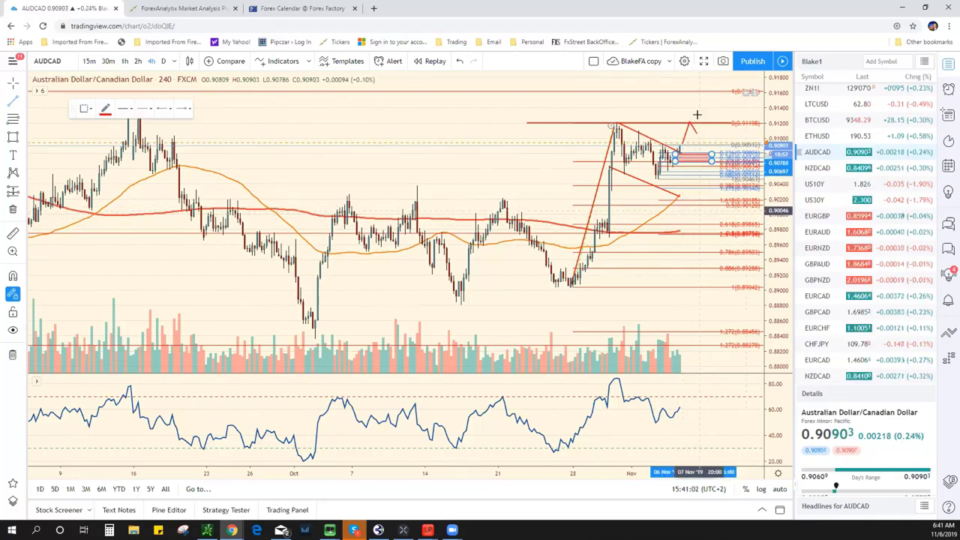
click(720, 237)
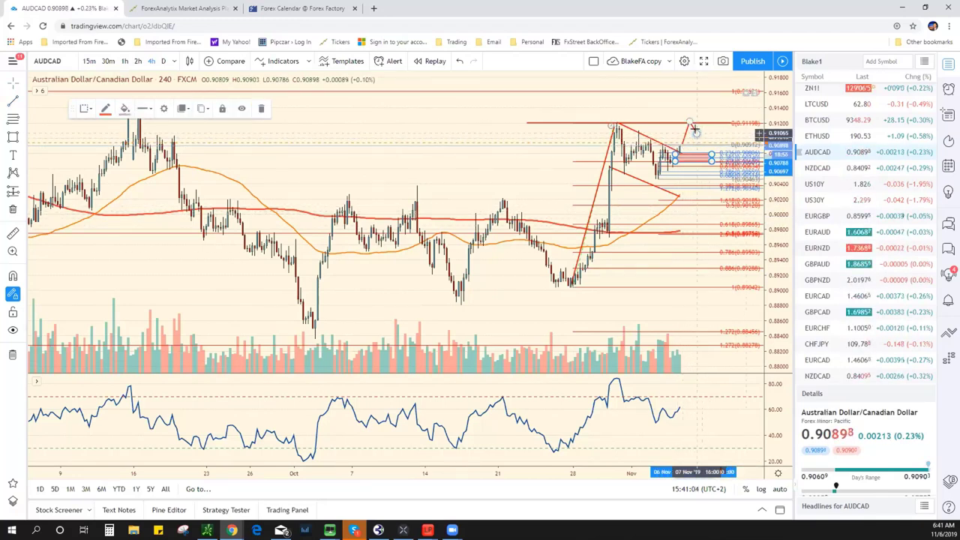
click(713, 218)
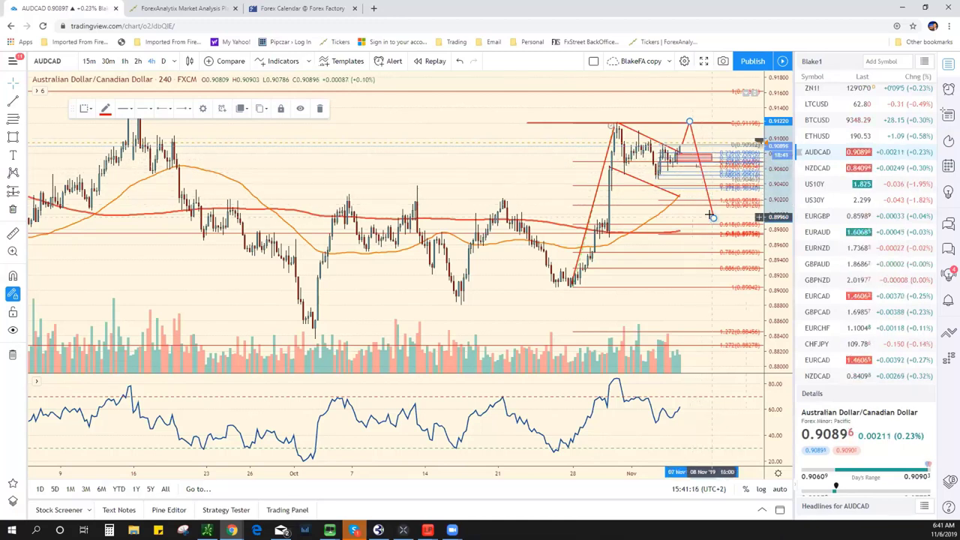
mouse_move(712, 217)
mouse_down()
mouse_move(709, 87)
mouse_move(701, 80)
mouse_up()
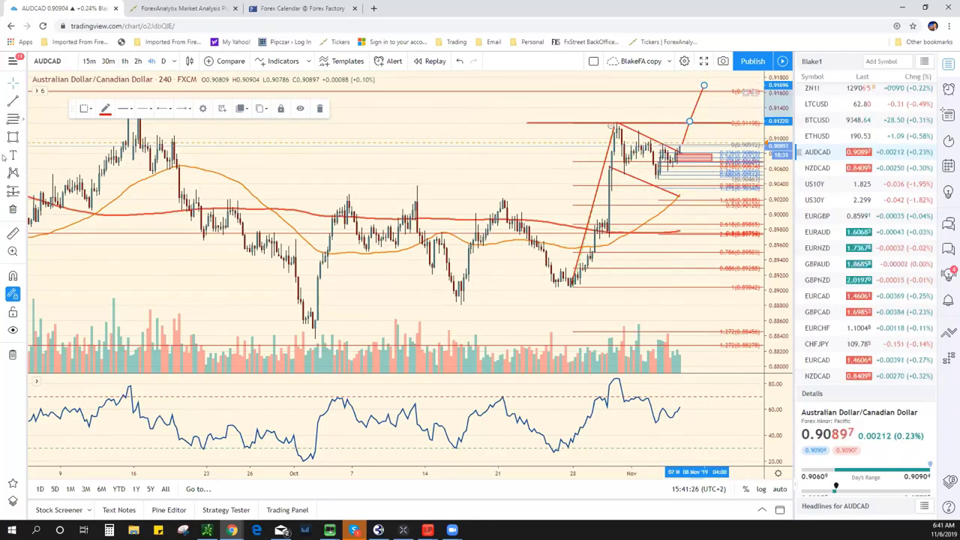
Draw two trial zones above price, then delete them and the short red trend line.
drag(717, 110, 670, 110)
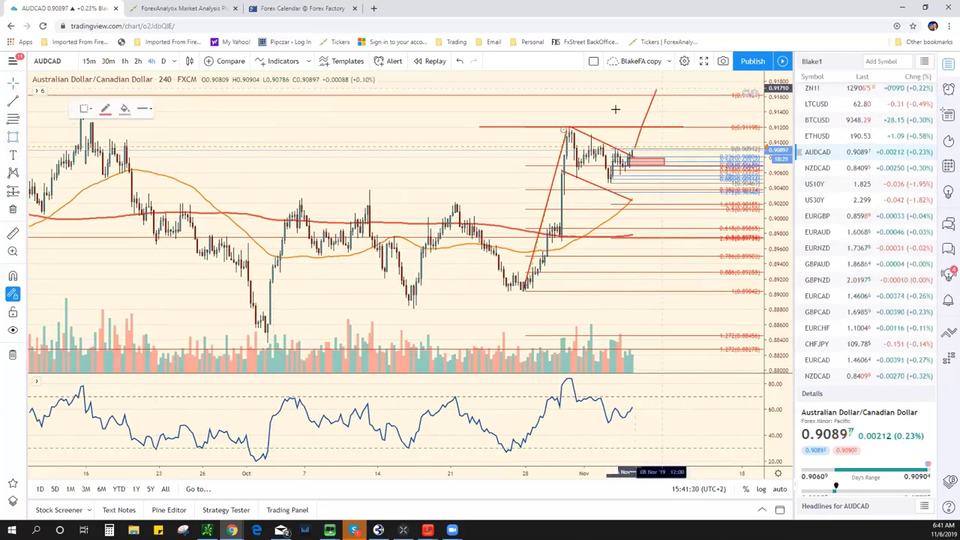
drag(638, 110, 671, 120)
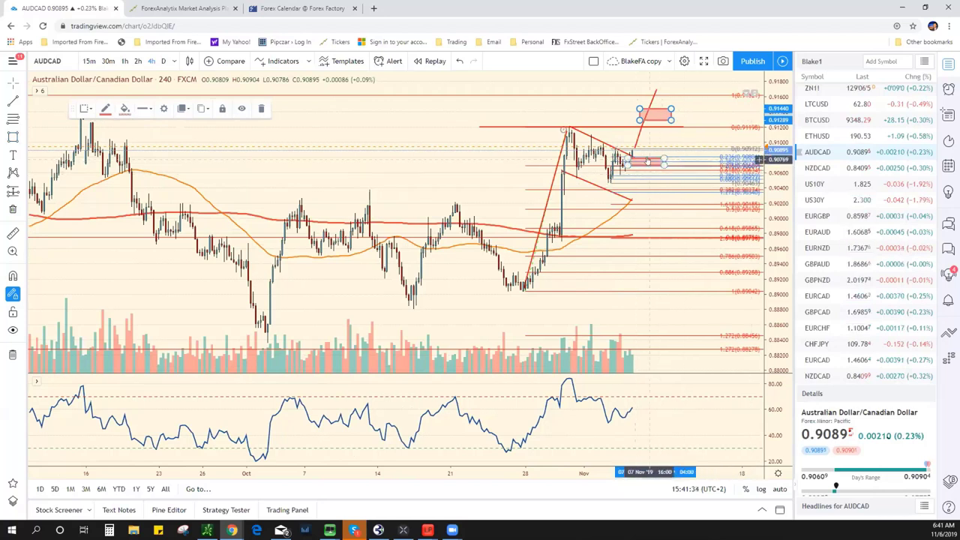
drag(637, 128, 674, 133)
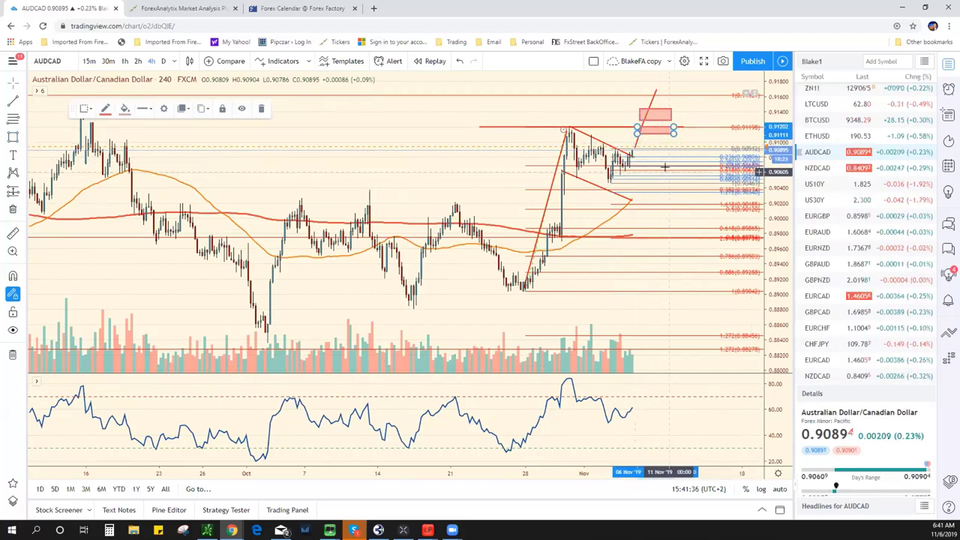
key(Delete)
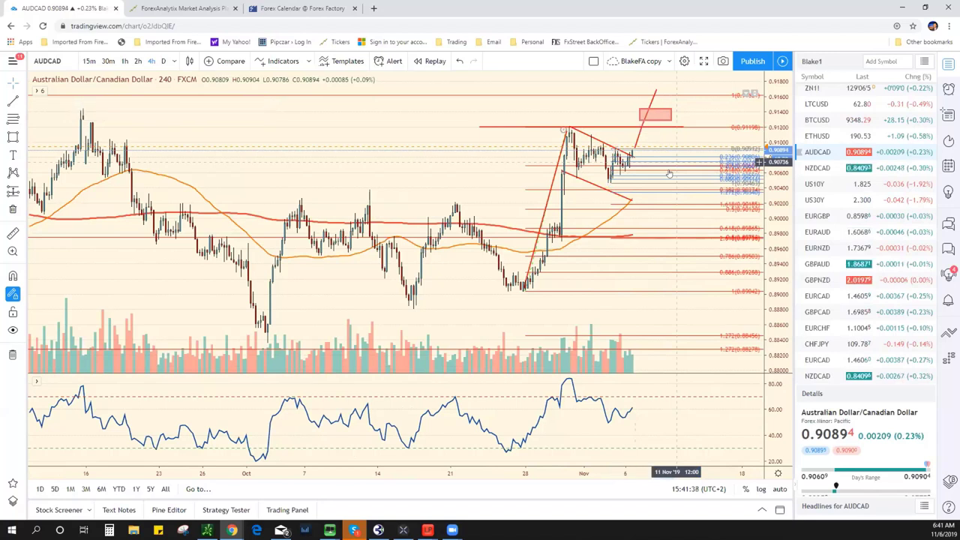
click(658, 113)
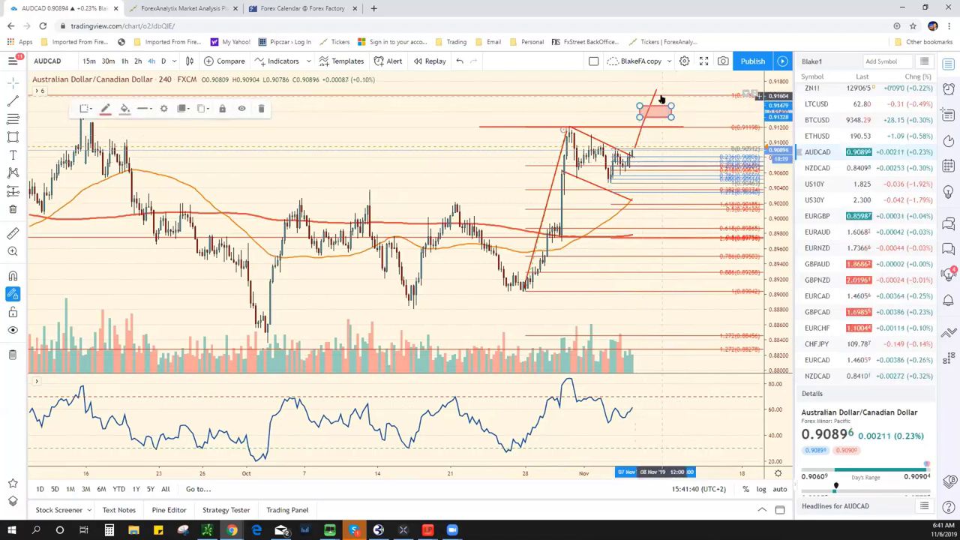
key(Delete)
click(656, 90)
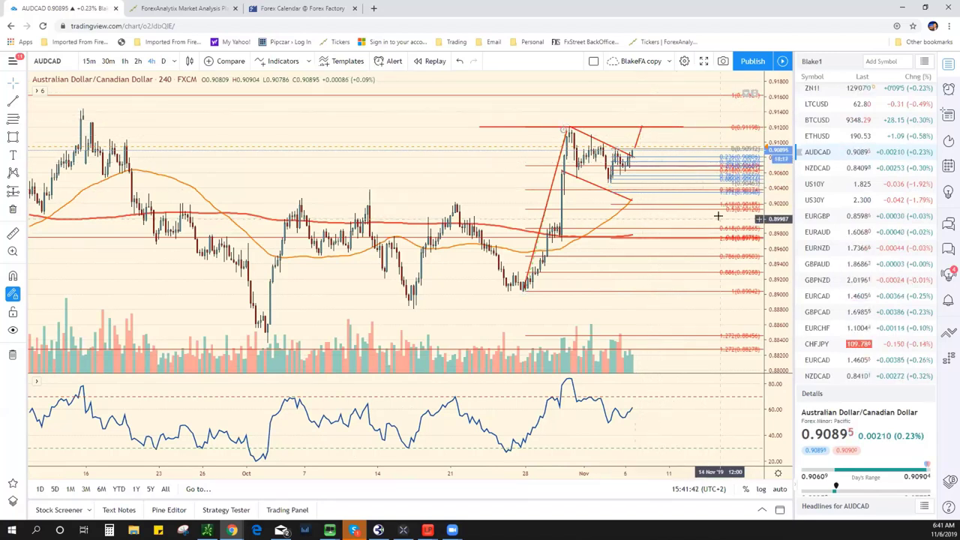
click(637, 134)
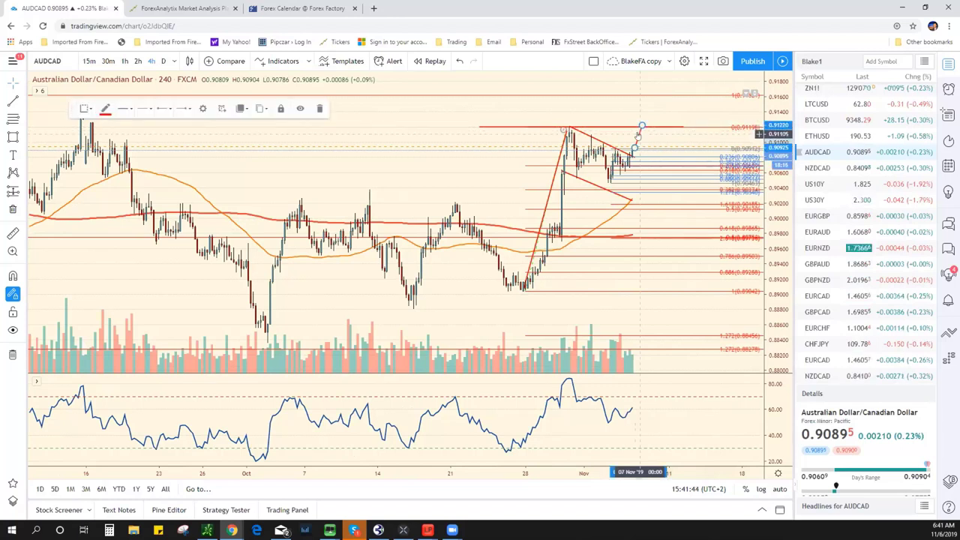
key(Delete)
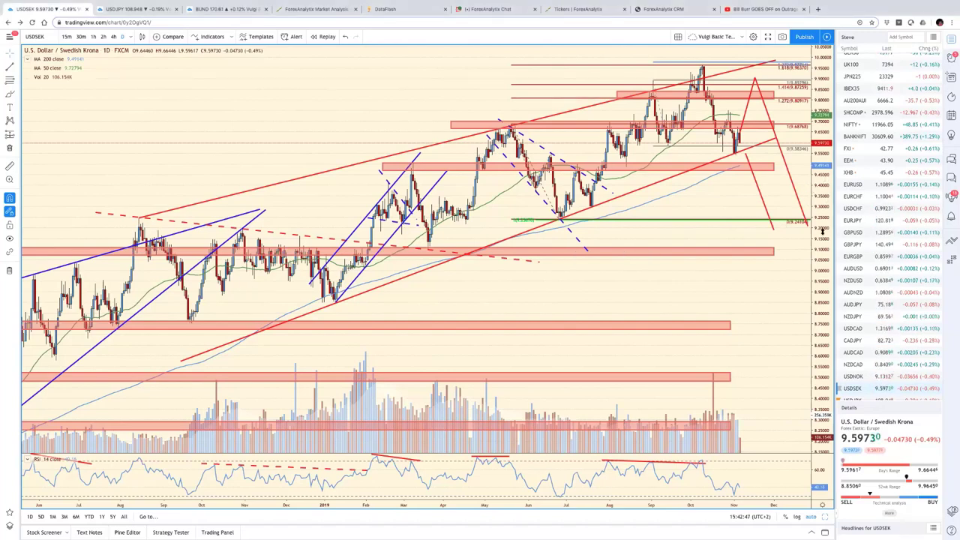
Compress the USD/SEK price scale, then auto-fit it to the visible bars.
mouse_move(822, 230)
mouse_down()
mouse_move(820, 288)
mouse_move(801, 281)
mouse_up()
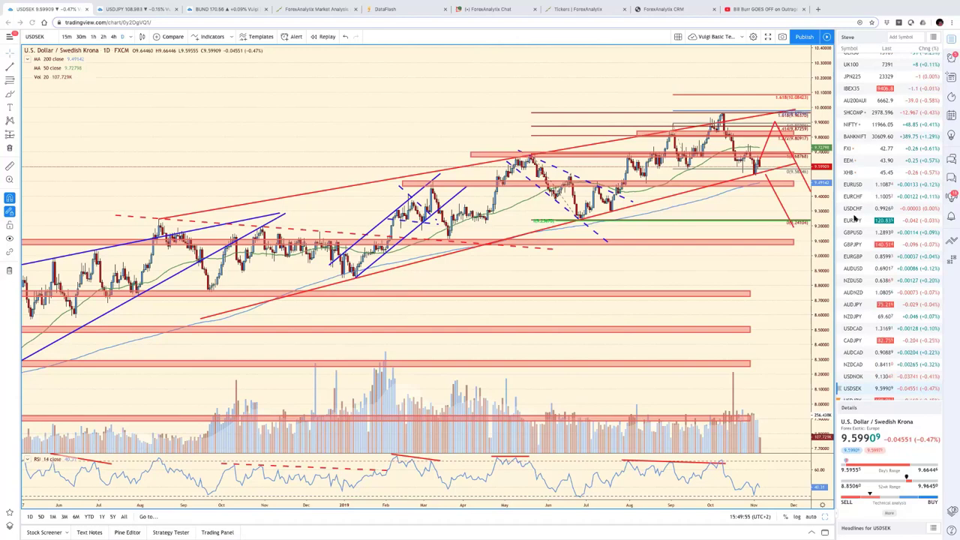
scroll(781, 262, left, 3)
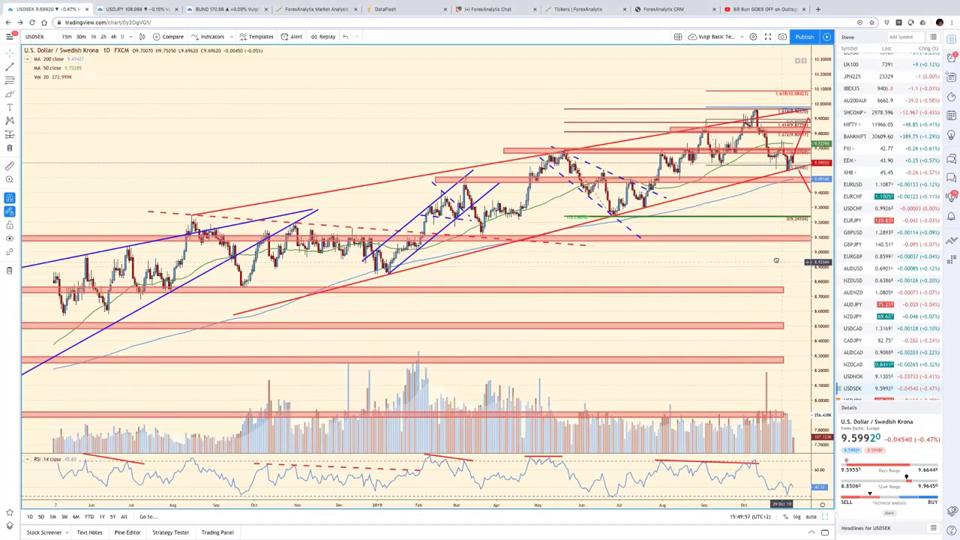
click(825, 518)
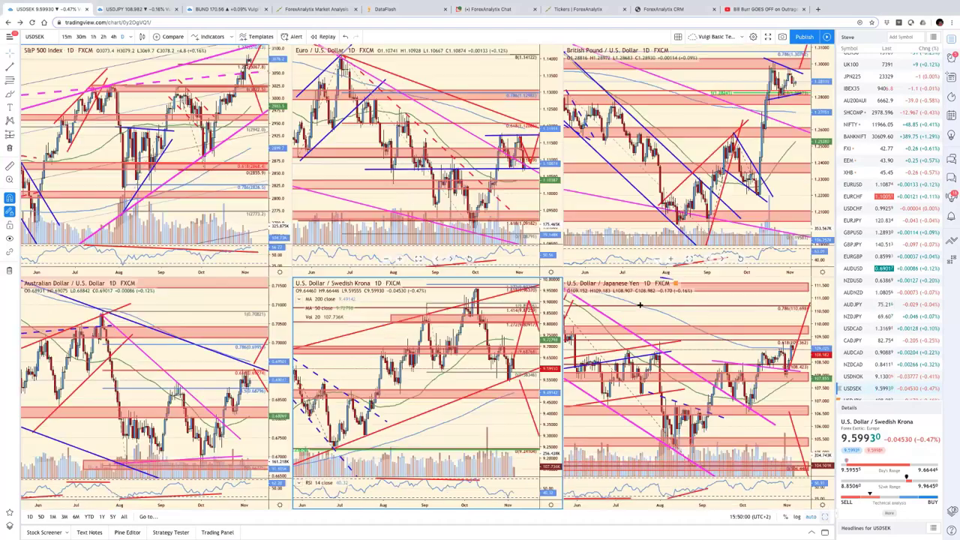
View the EUR/USD chart full-window zoomed in, then return to the six-chart grid.
click(525, 197)
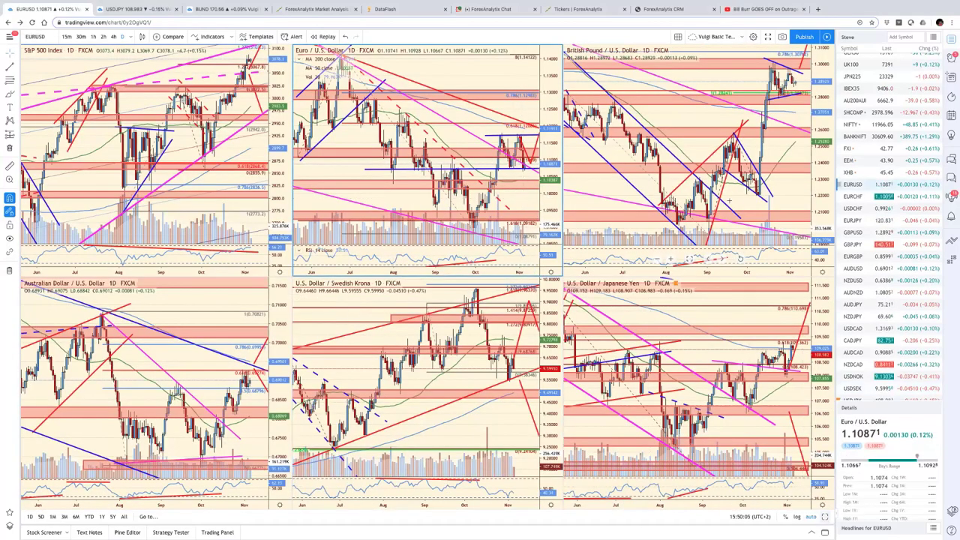
key(alt+Return)
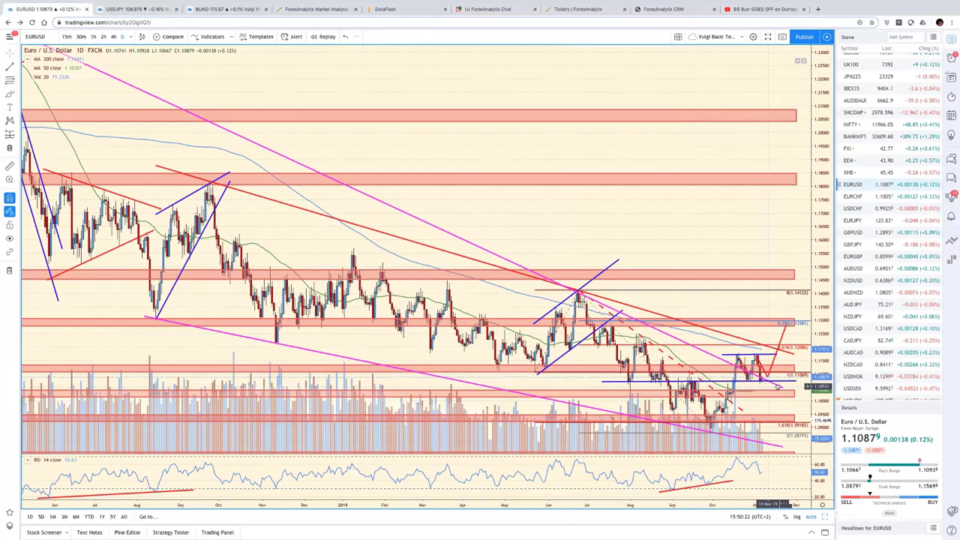
scroll(777, 386, up, 2)
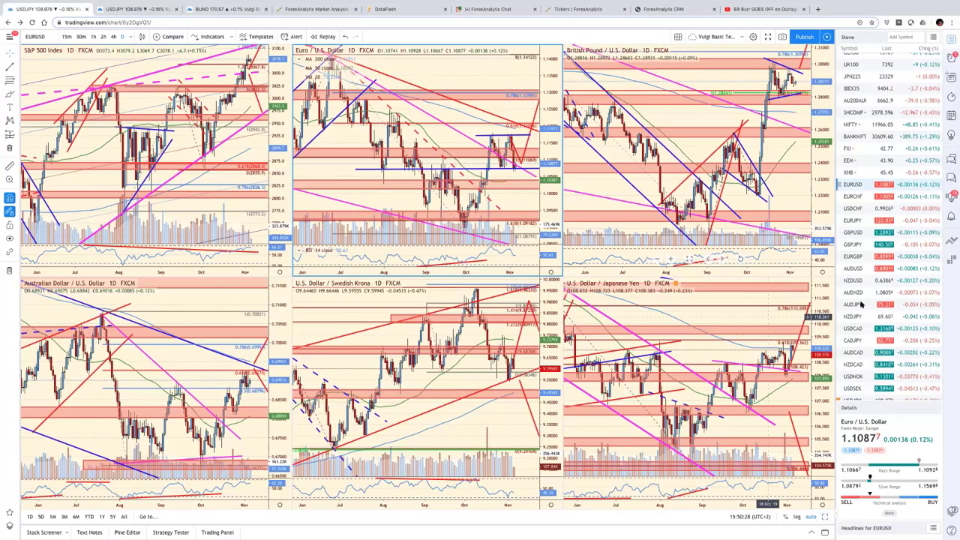
click(867, 341)
scroll(867, 341, down, 2)
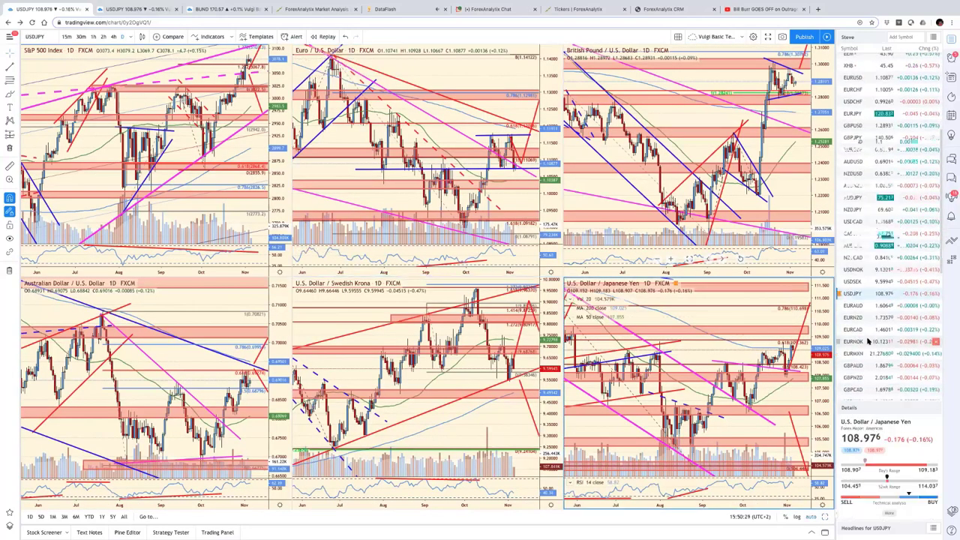
scroll(867, 341, down, 2)
scroll(867, 341, down, 1)
scroll(868, 342, down, 1)
Load the U.S. Dollar Currency Index (DXY) into the bottom-right panel from the watchlist.
scroll(867, 341, down, 1)
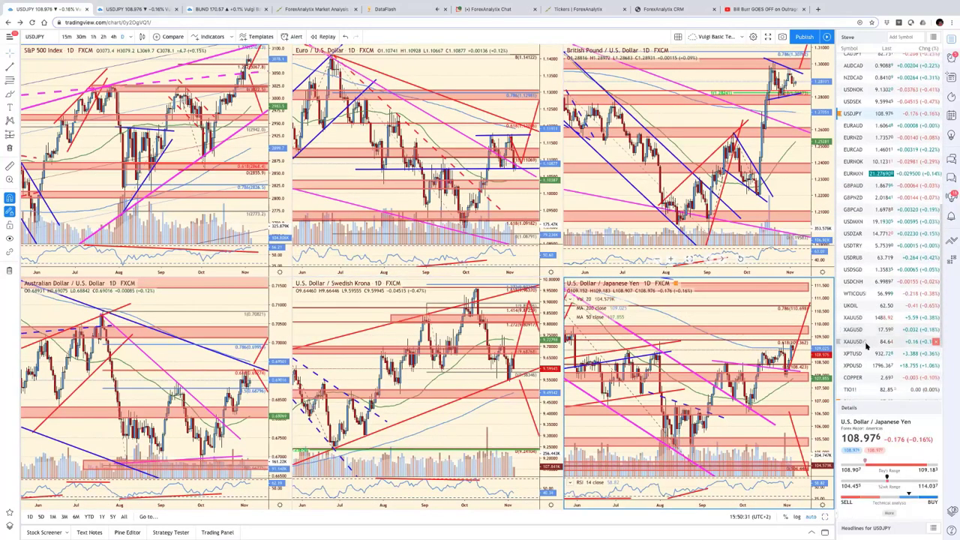
scroll(868, 341, down, 1)
click(851, 388)
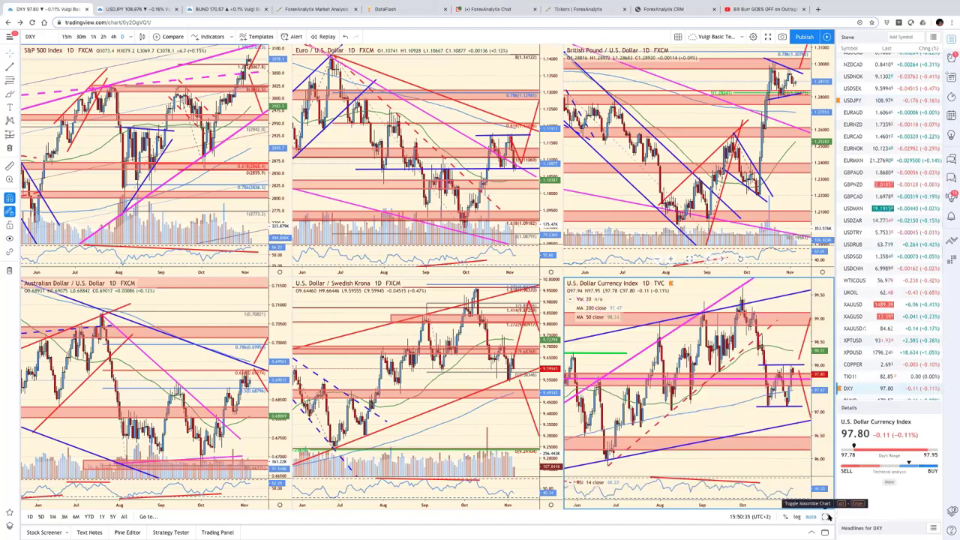
Review the dollar index full-window, panned and auto-scaled, then restore the six-chart grid.
key(alt+Return)
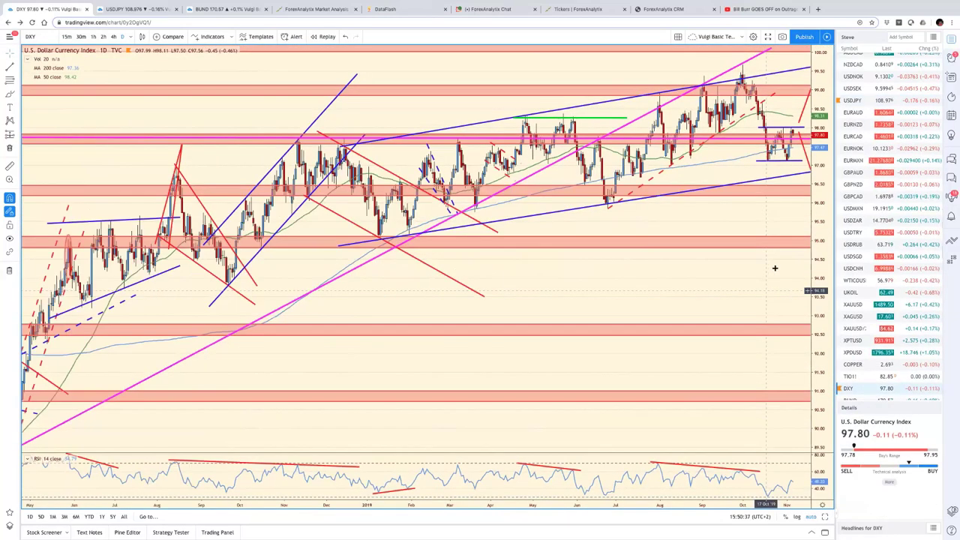
scroll(710, 213, up, 2)
scroll(710, 214, up, 1)
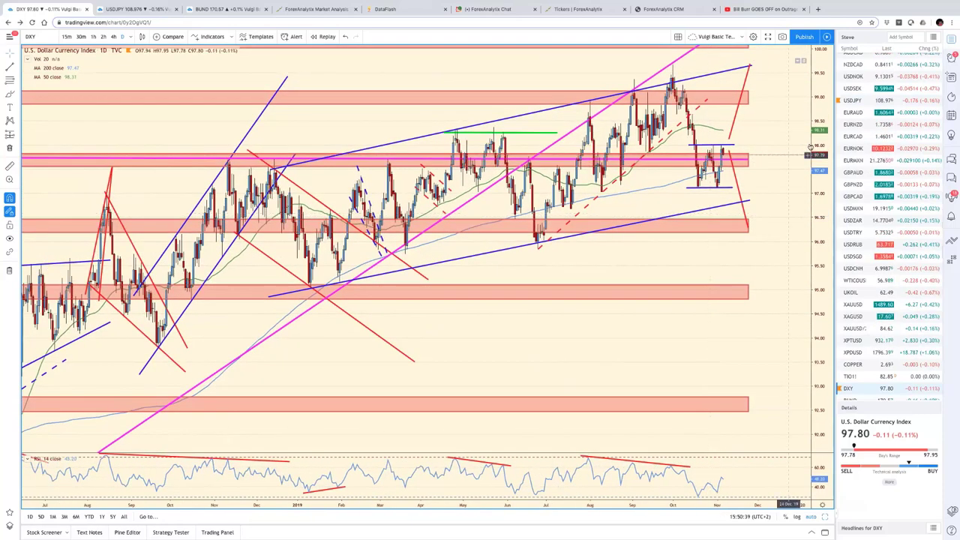
scroll(810, 226, down, 1)
scroll(810, 226, down, 2)
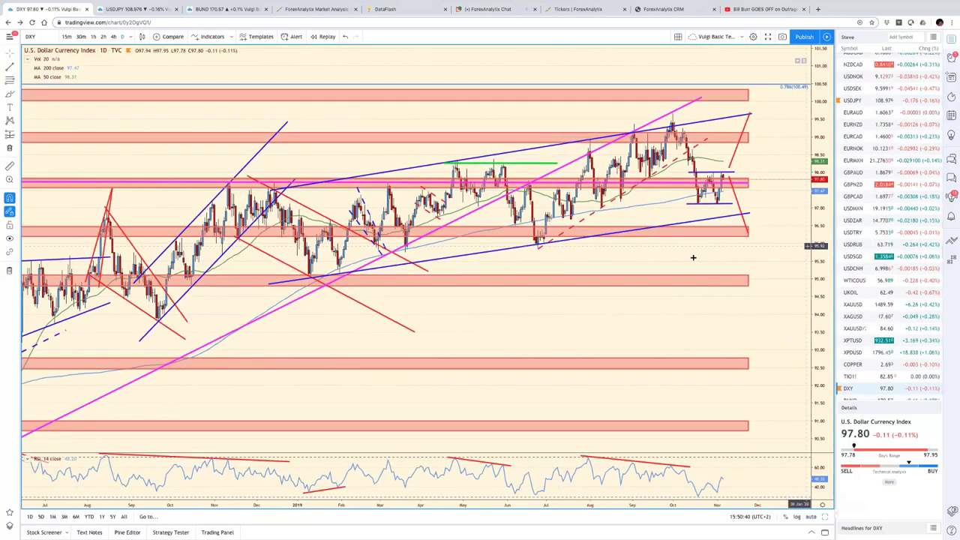
drag(693, 257, 768, 255)
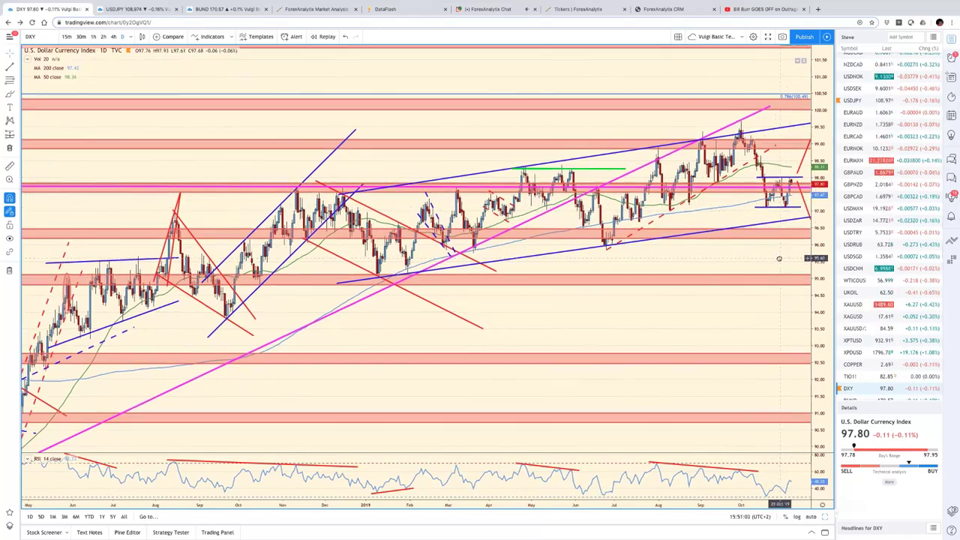
click(824, 517)
key(alt+Return)
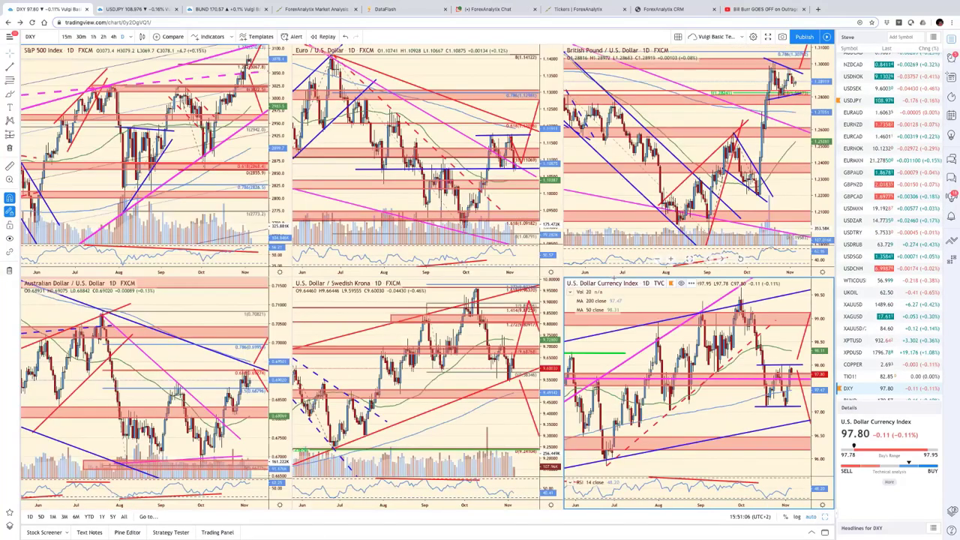
click(253, 152)
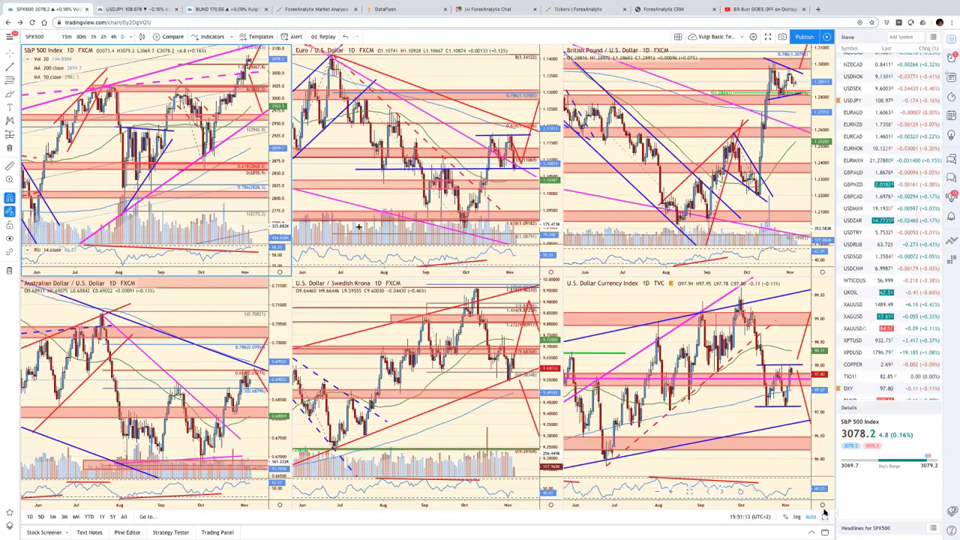
key(alt+Return)
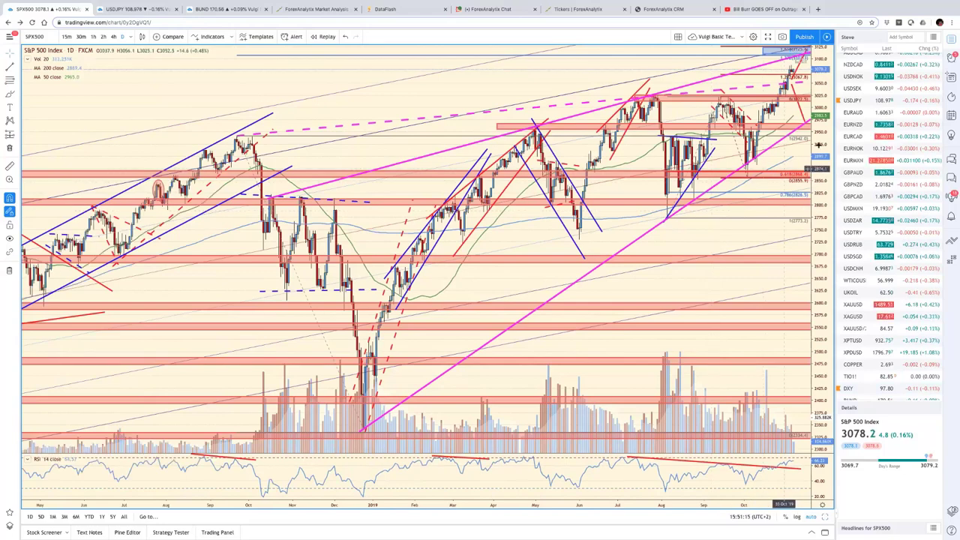
drag(820, 144, 820, 210)
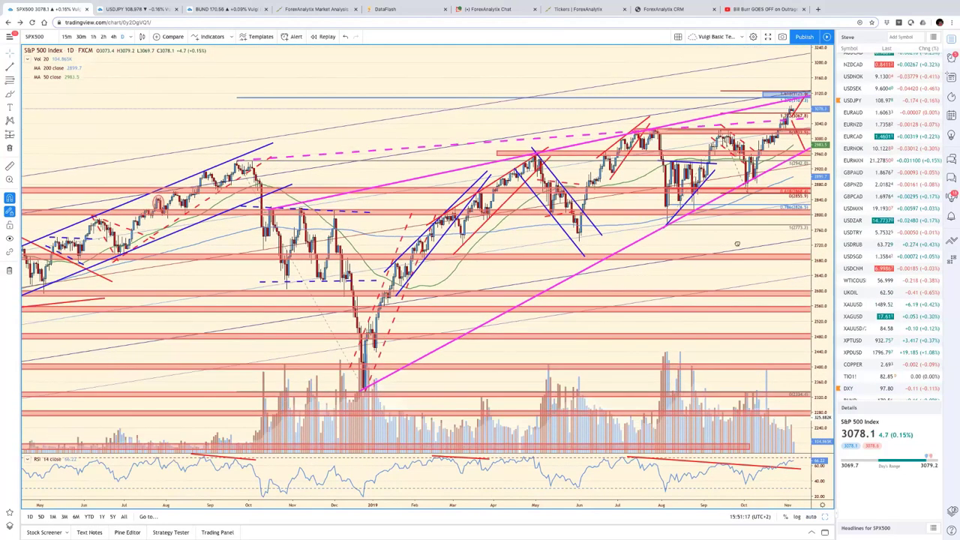
scroll(704, 247, right, 5)
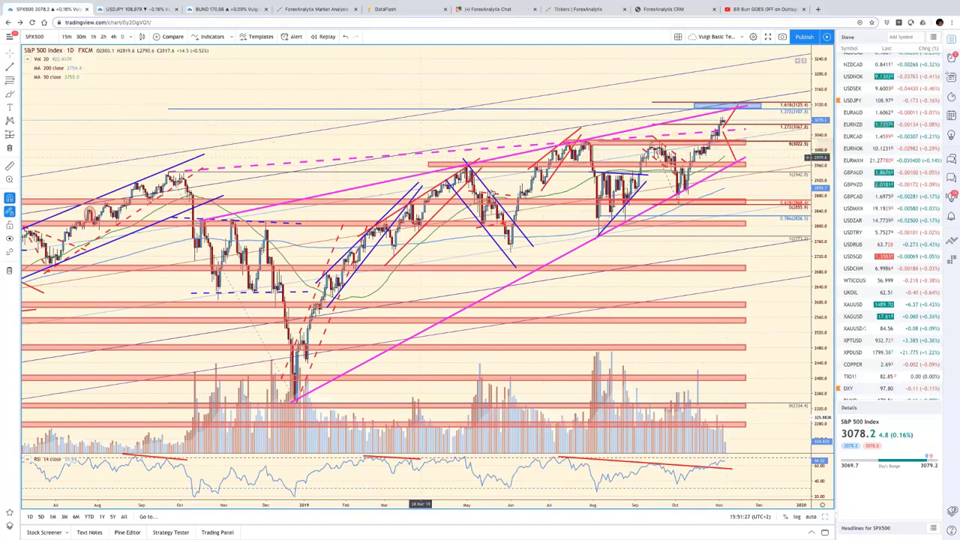
scroll(759, 448, left, 5)
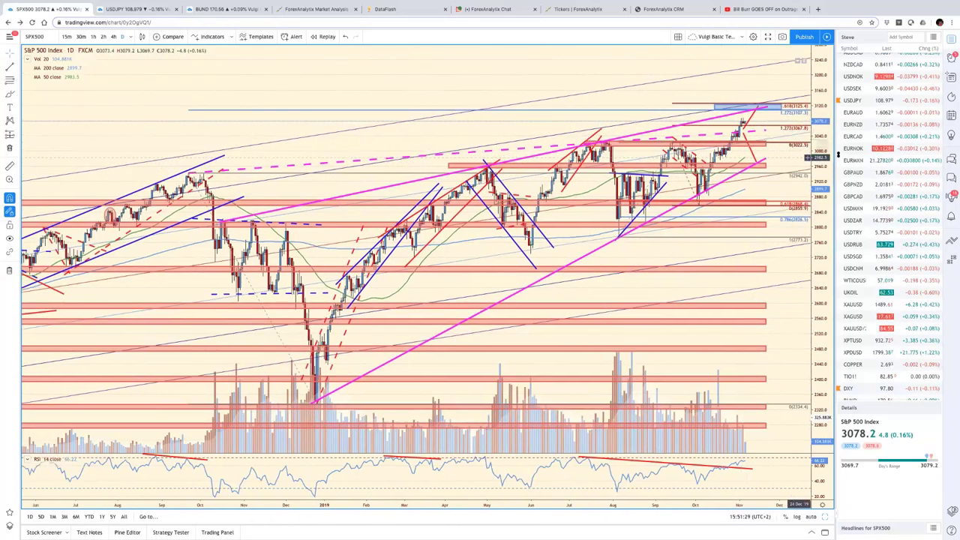
click(826, 517)
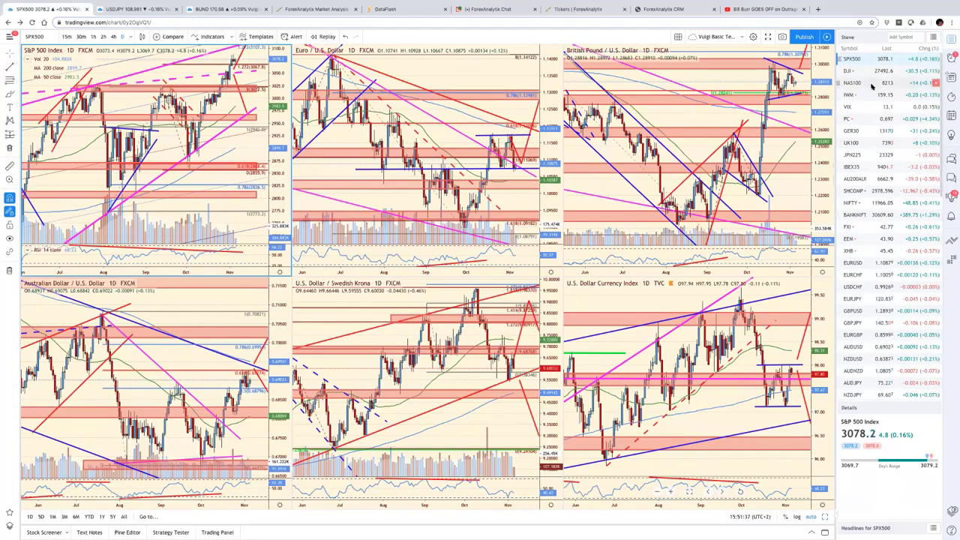
Switch the top-left pane to IWM, passing through NAS100, and maximise it with Alt+Enter.
click(862, 82)
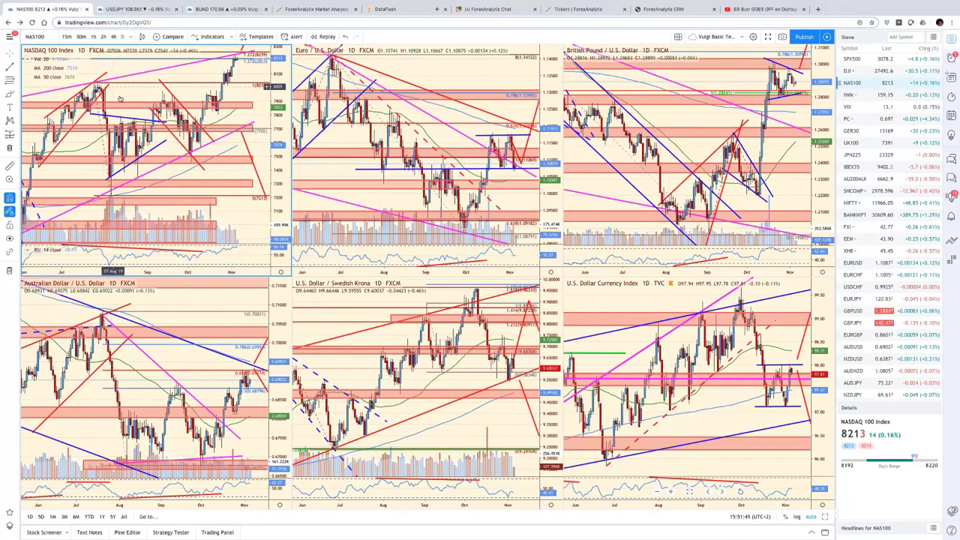
click(855, 94)
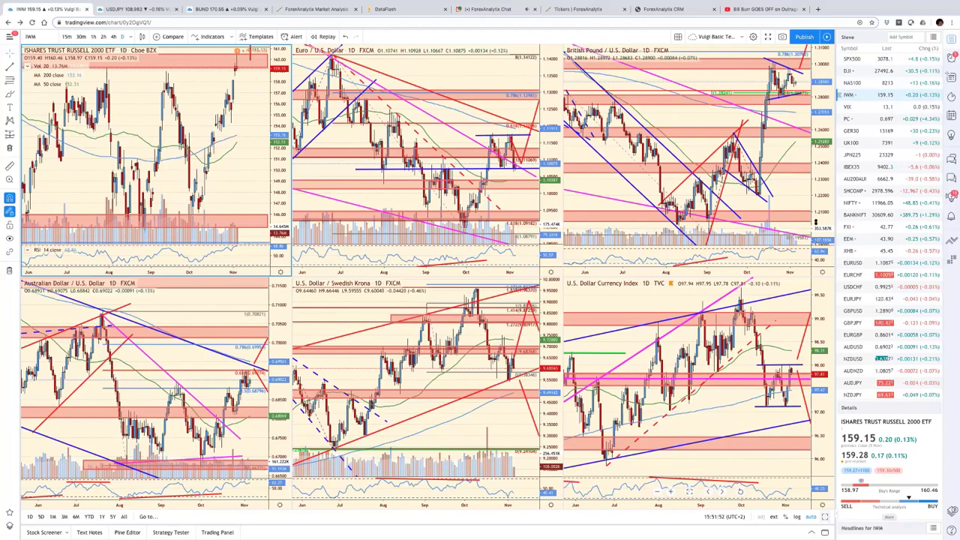
key(alt+Return)
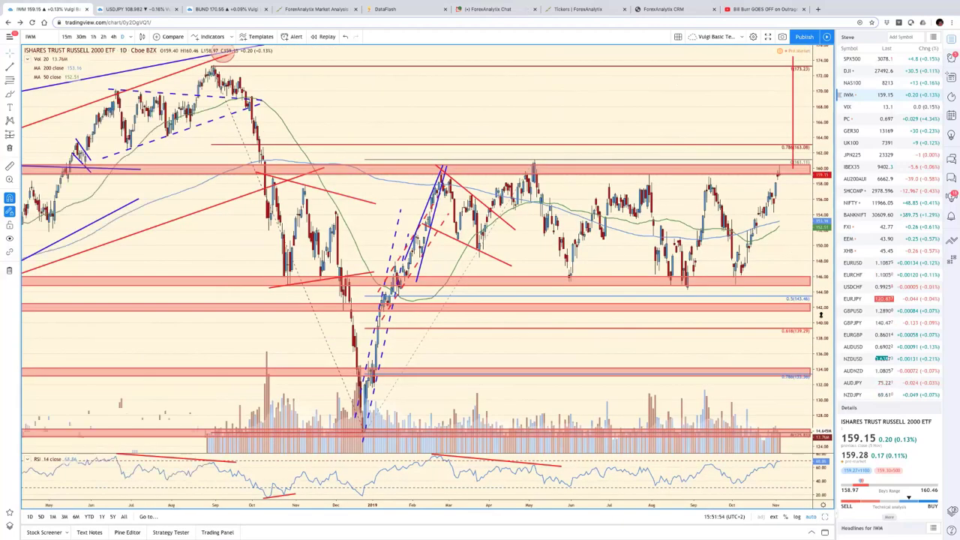
Compress the IWM price scale, pan toward earlier bars, and auto-fit the scale.
drag(820, 315, 821, 345)
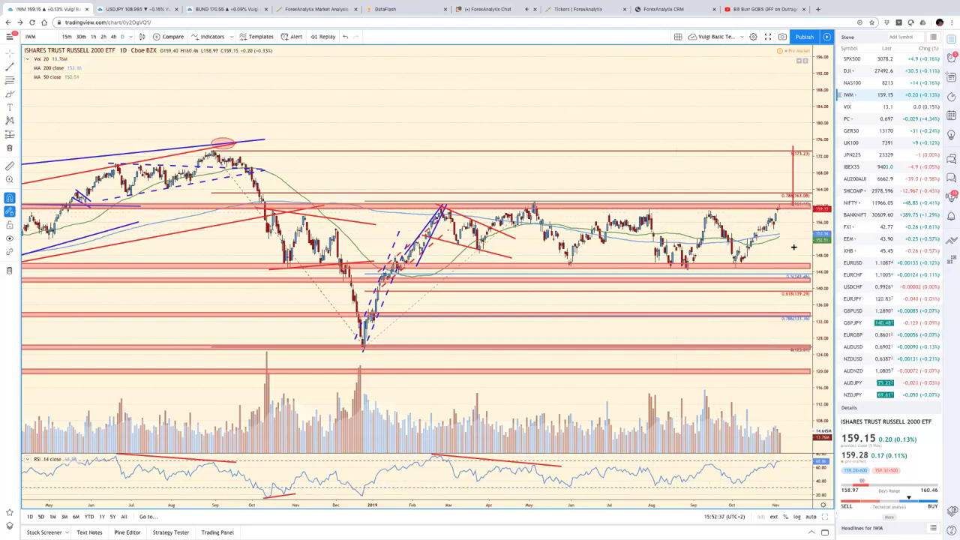
scroll(809, 247, left, 3)
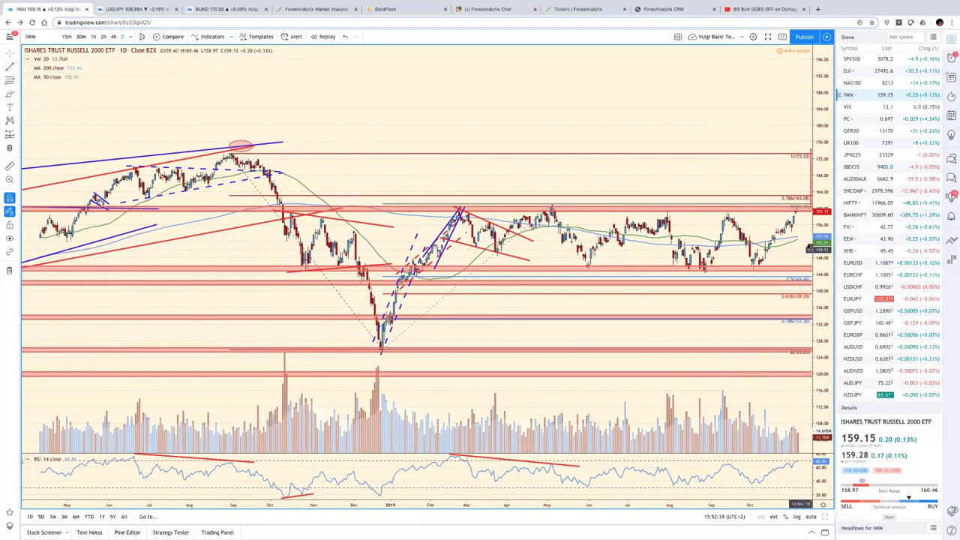
scroll(809, 248, left, 2)
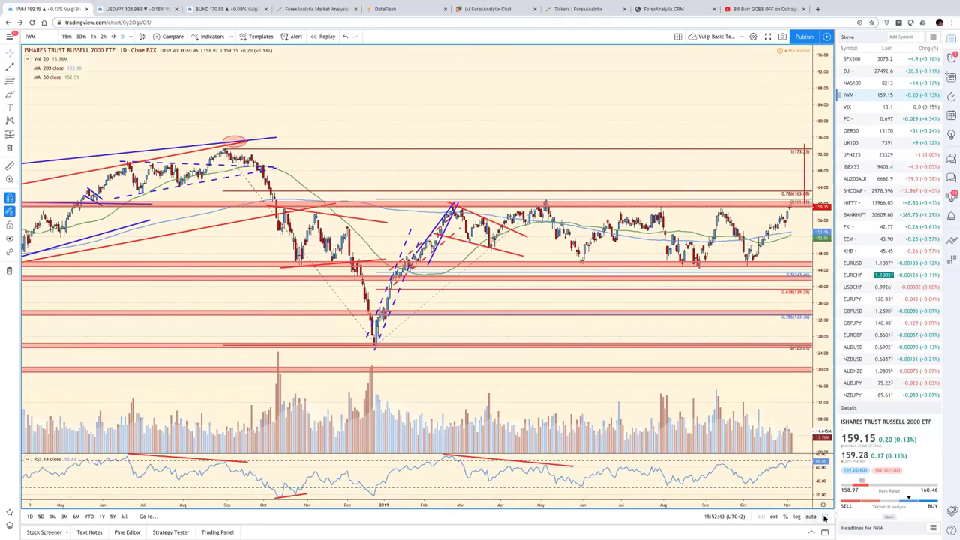
click(823, 517)
Put the S&P 500 back top-left, then review USD/SEK full-window with an auto-fitted scale.
click(822, 517)
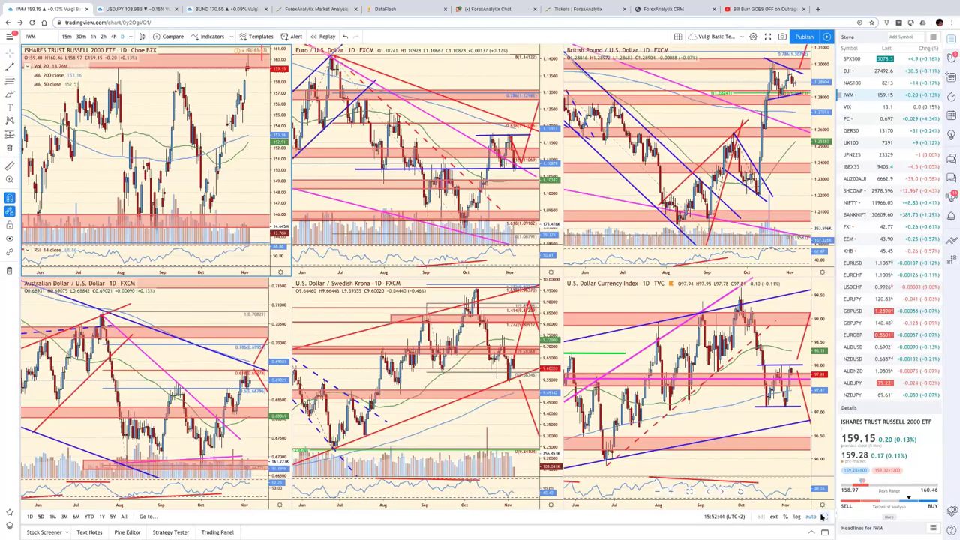
click(899, 60)
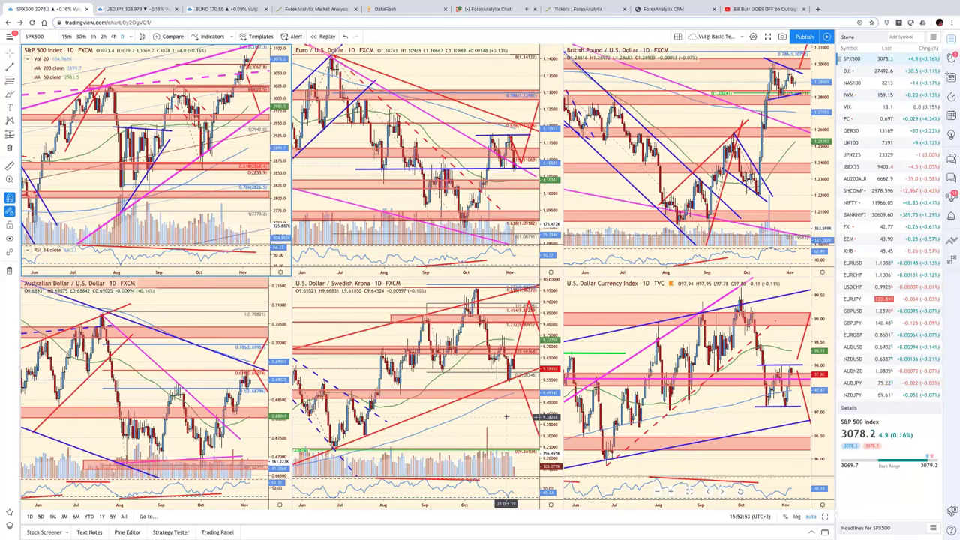
click(506, 416)
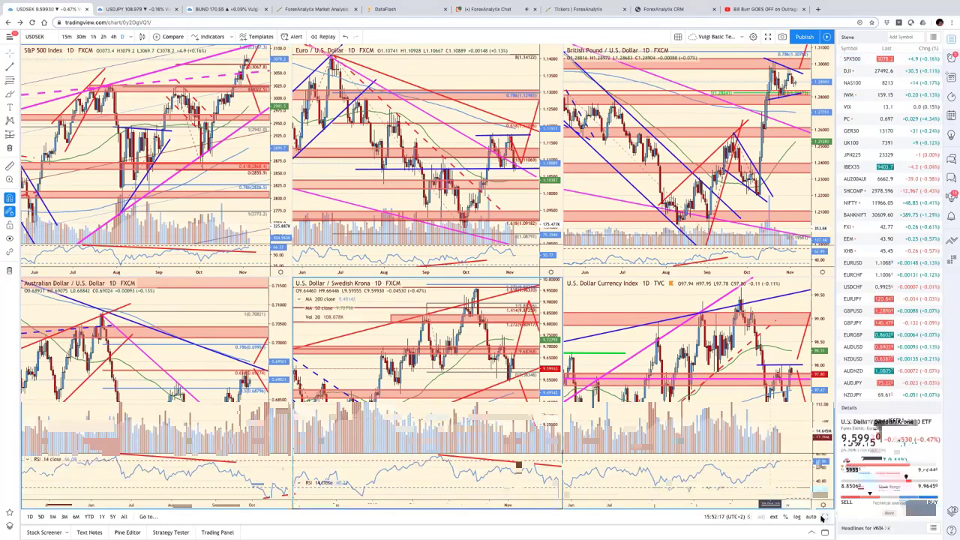
key(alt+Return)
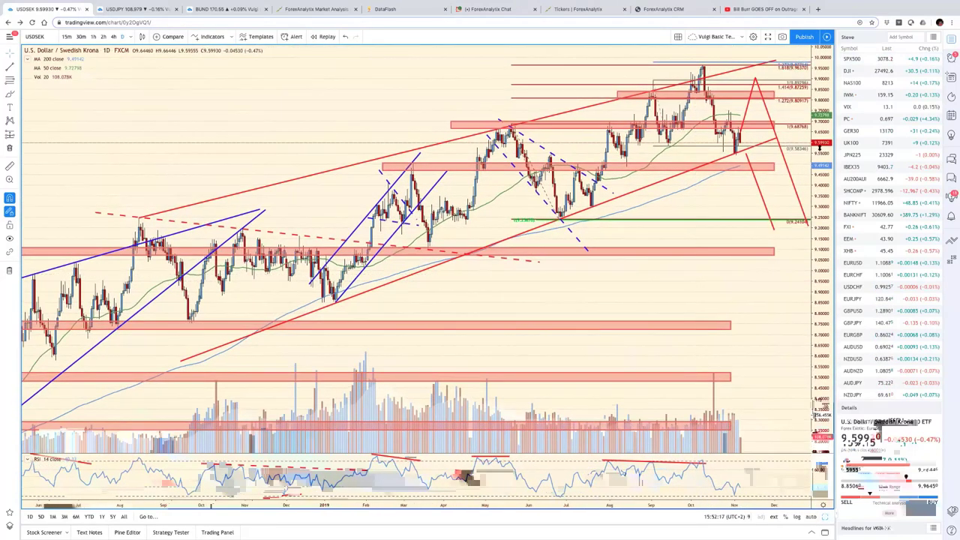
mouse_move(694, 275)
mouse_down()
mouse_move(816, 275)
mouse_move(815, 308)
mouse_up()
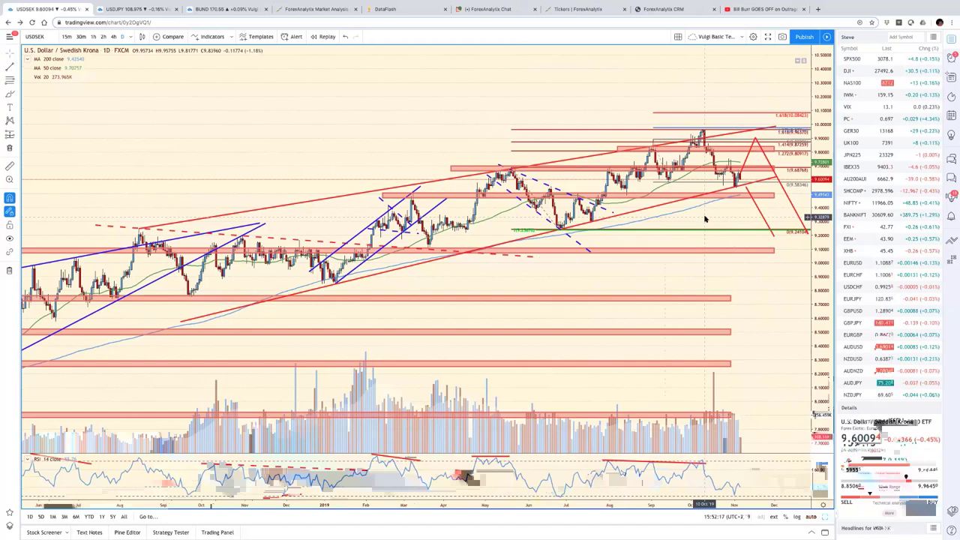
drag(771, 277, 816, 274)
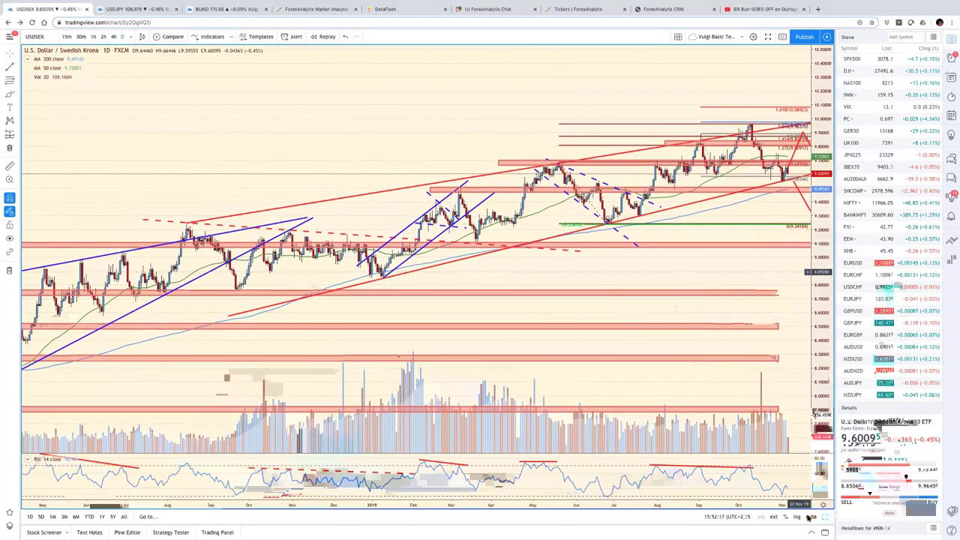
click(813, 517)
key(alt+Return)
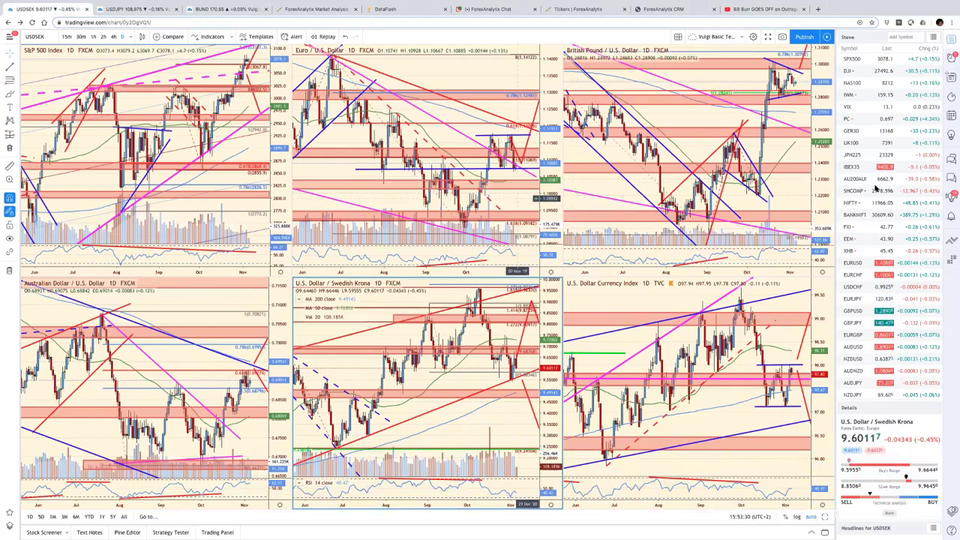
click(816, 188)
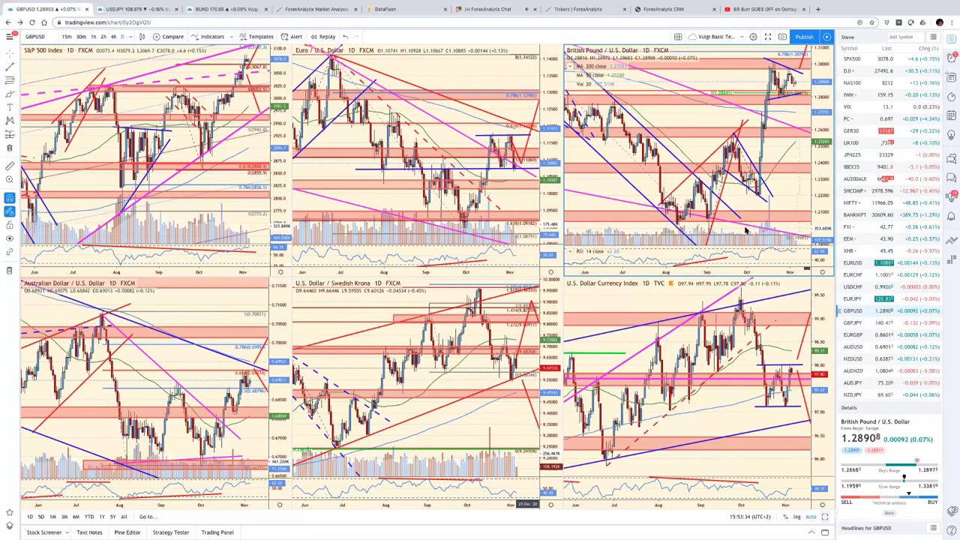
key(alt+Return)
scroll(822, 195, down, 3)
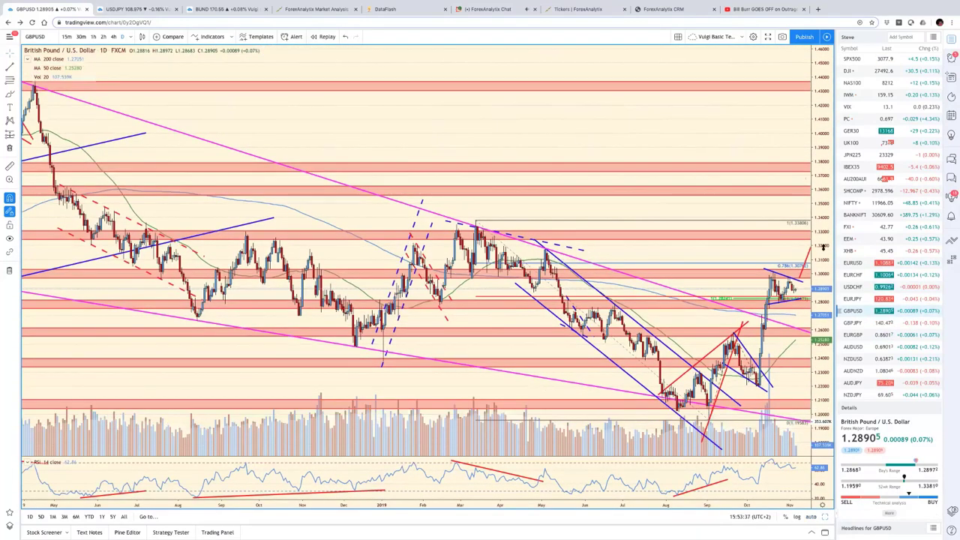
drag(823, 225, 822, 260)
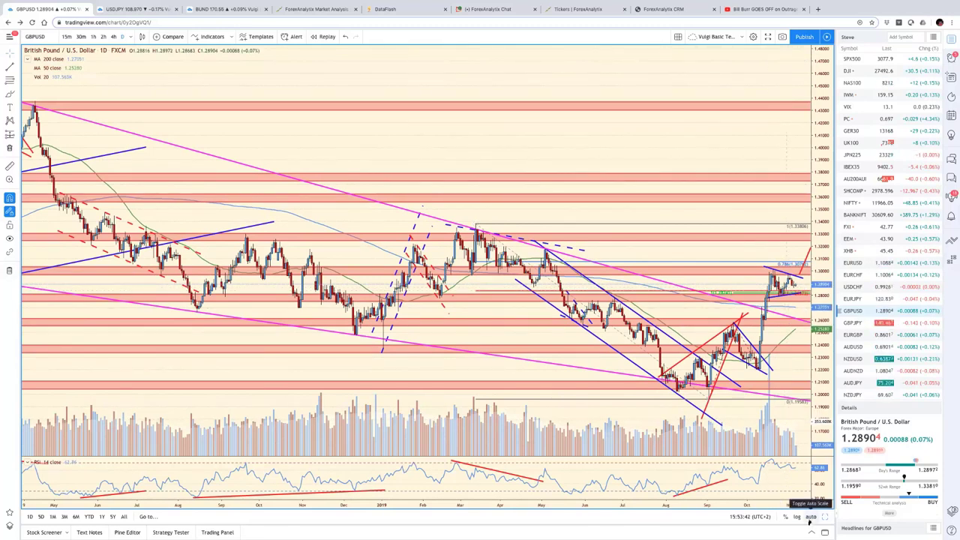
click(817, 517)
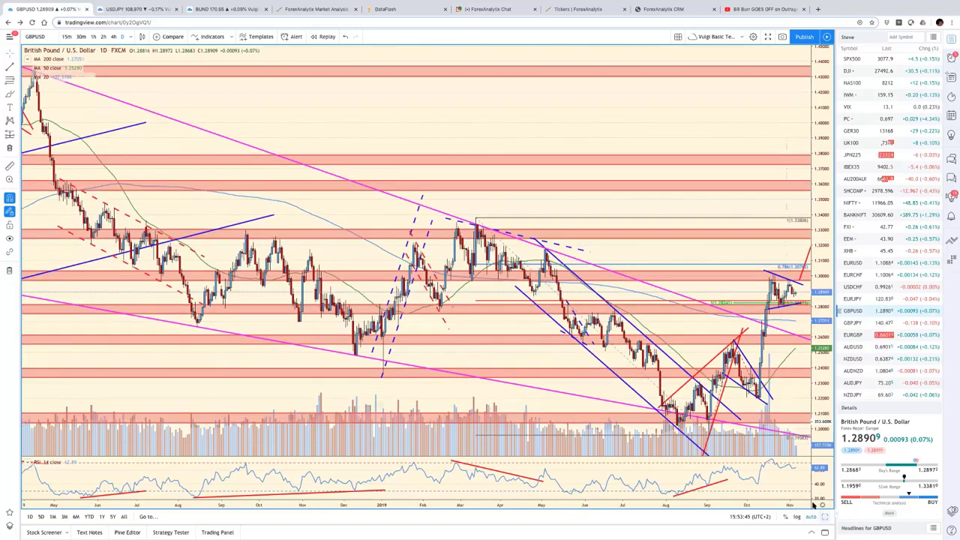
key(alt+Return)
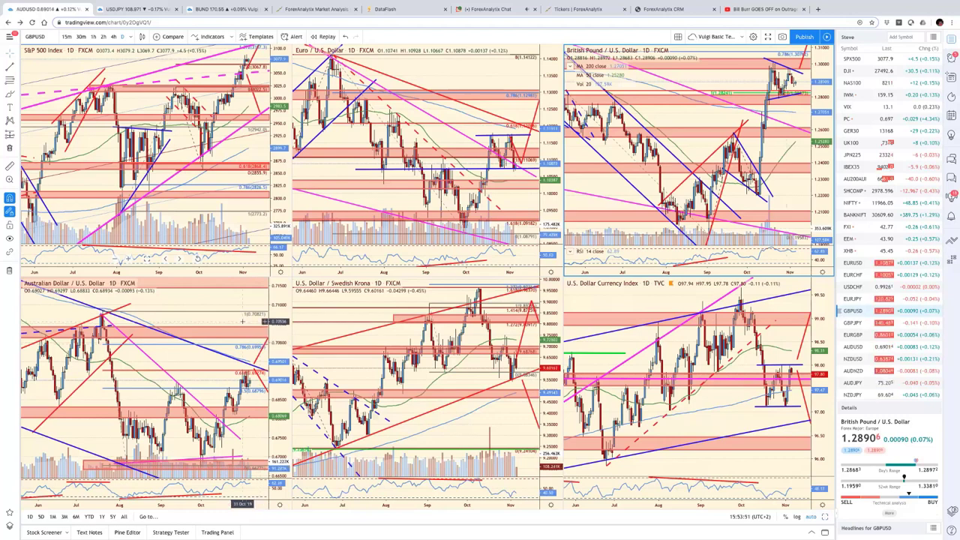
Replace USD/SEK with USD/NOK in the bottom-middle pane.
click(242, 321)
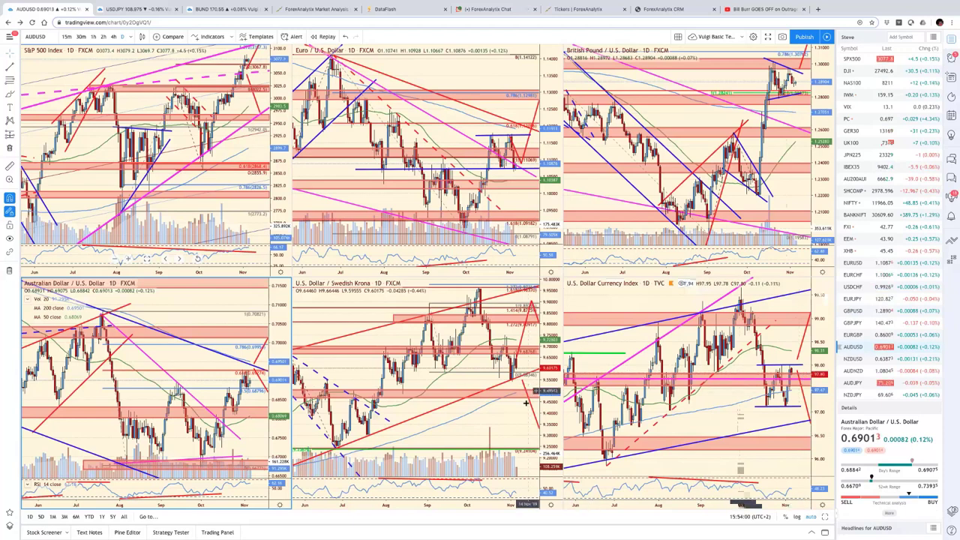
click(509, 423)
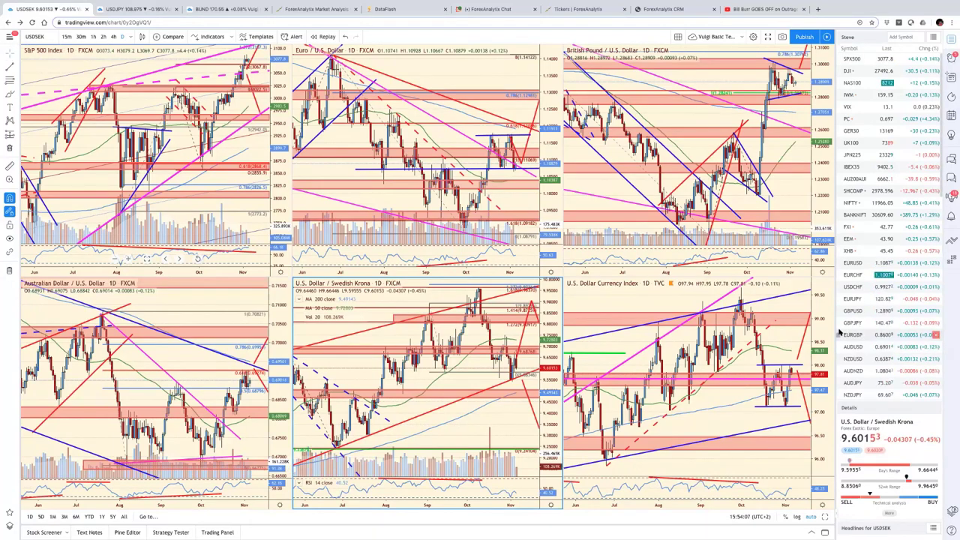
scroll(878, 347, down, 3)
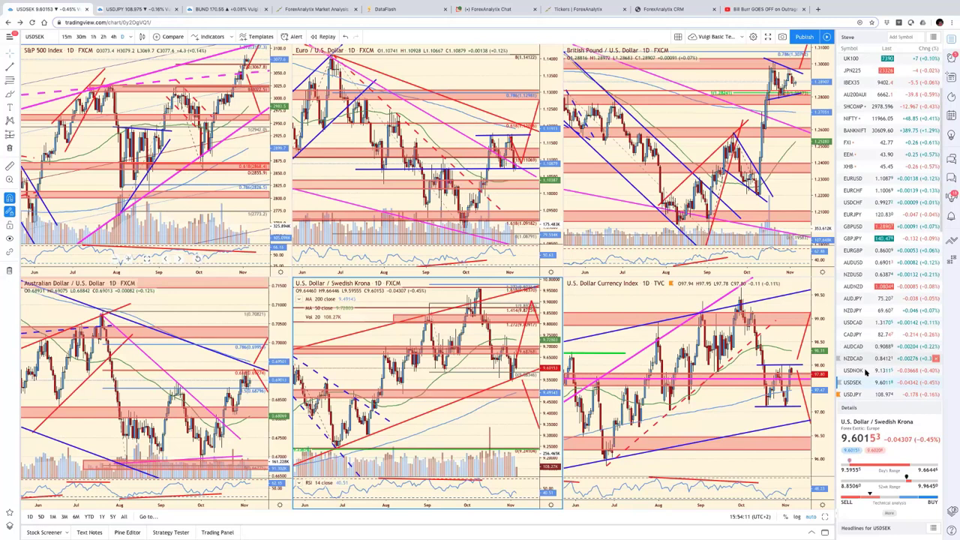
click(863, 370)
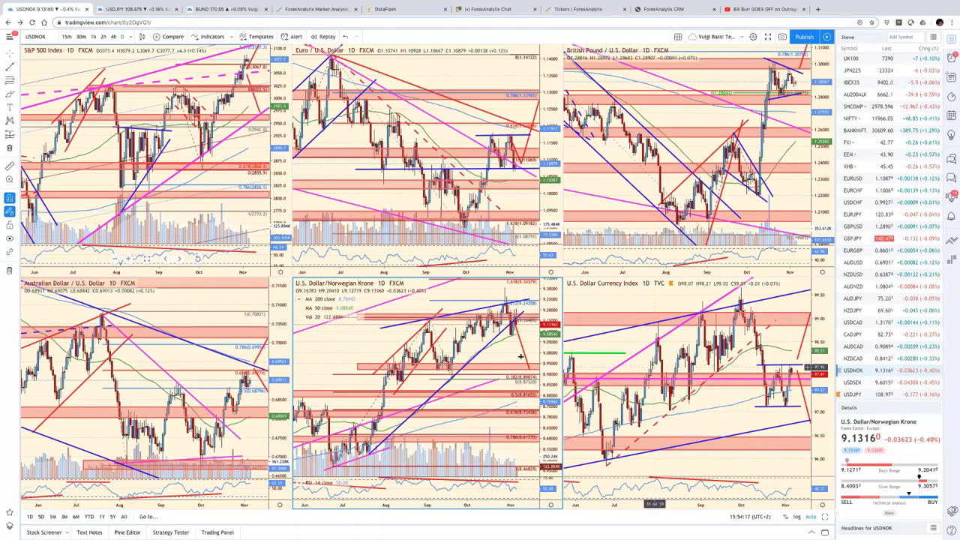
mouse_move(889, 334)
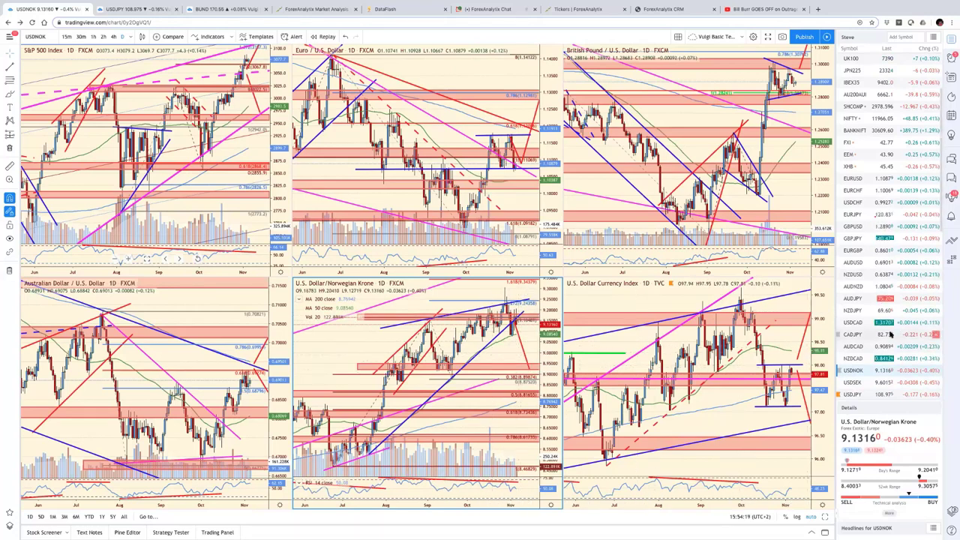
Load Gold Spot (XAUUSD) from further down the watchlist into that pane.
scroll(890, 334, down, 6)
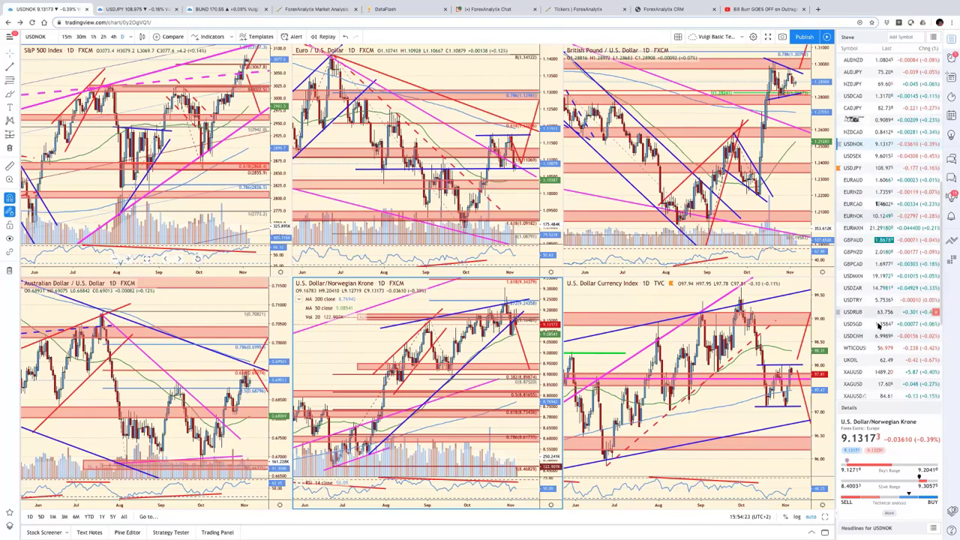
scroll(872, 332, down, 1)
scroll(872, 332, down, 2)
click(862, 344)
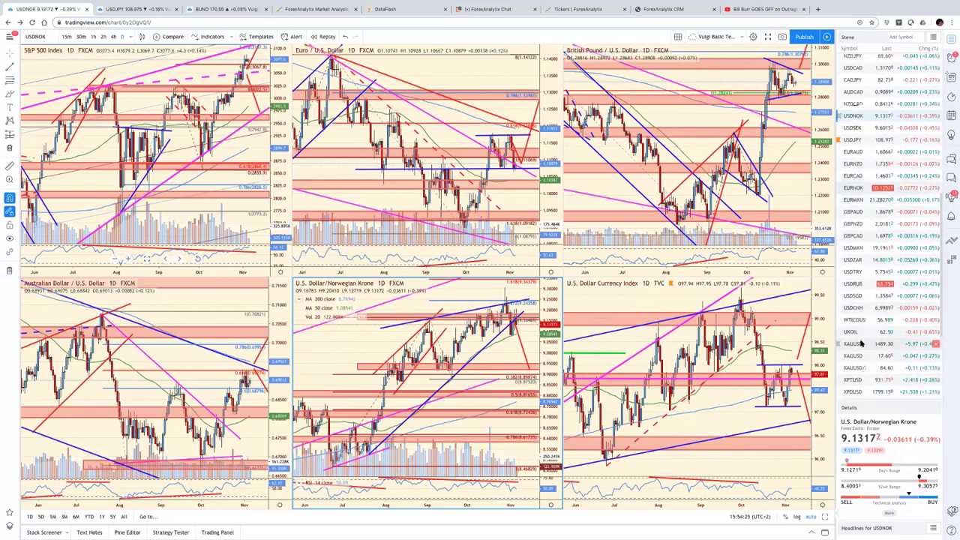
Show the gold chart full-window with its price scale compressed twice, then load XAGUSD.
click(826, 517)
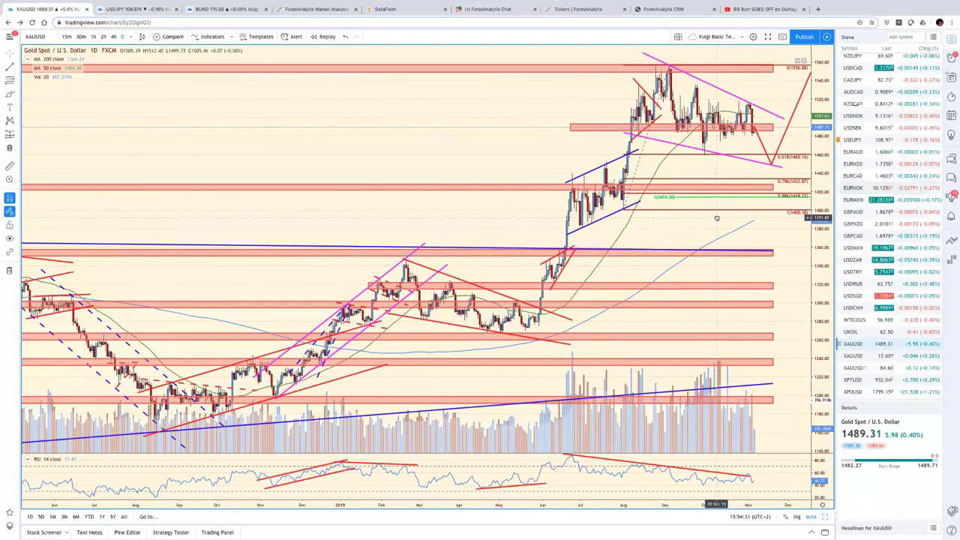
drag(823, 84, 770, 156)
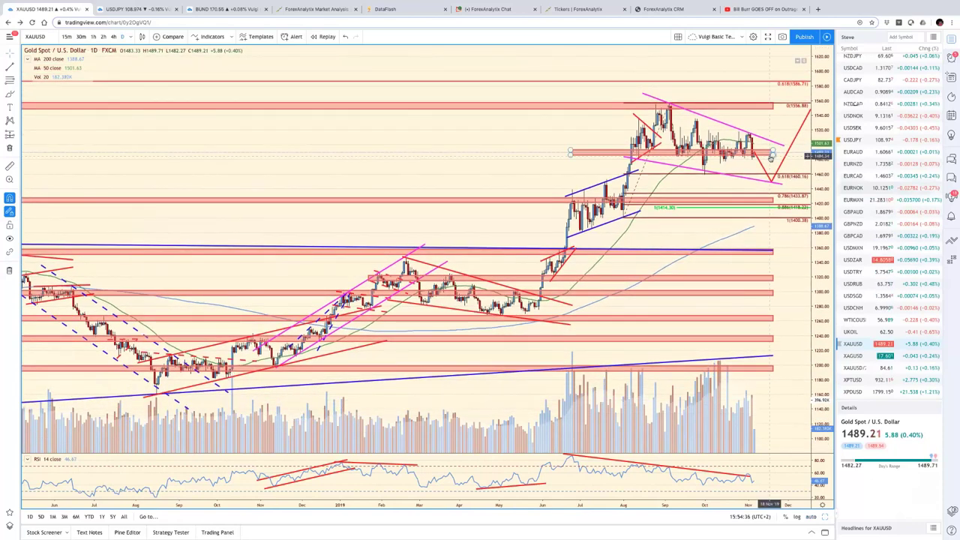
drag(818, 132, 751, 170)
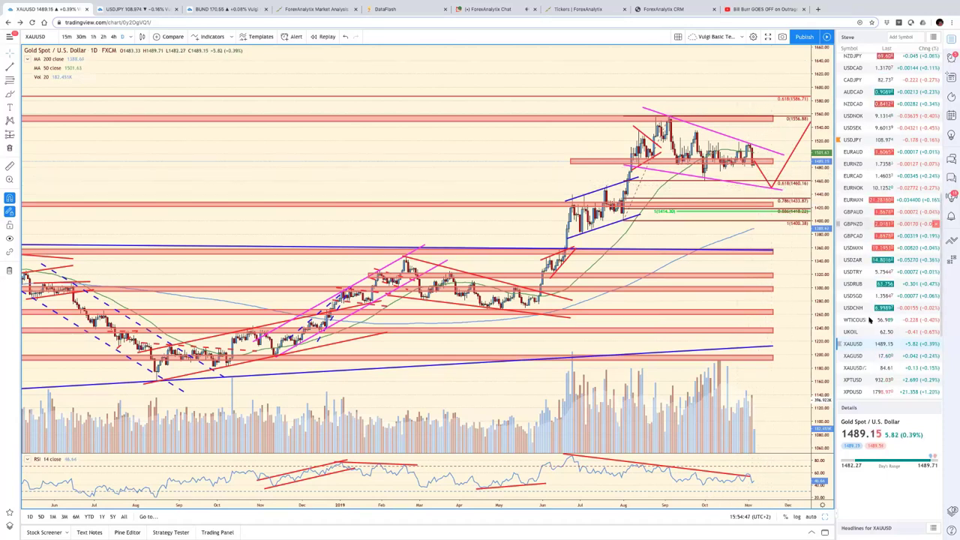
click(853, 355)
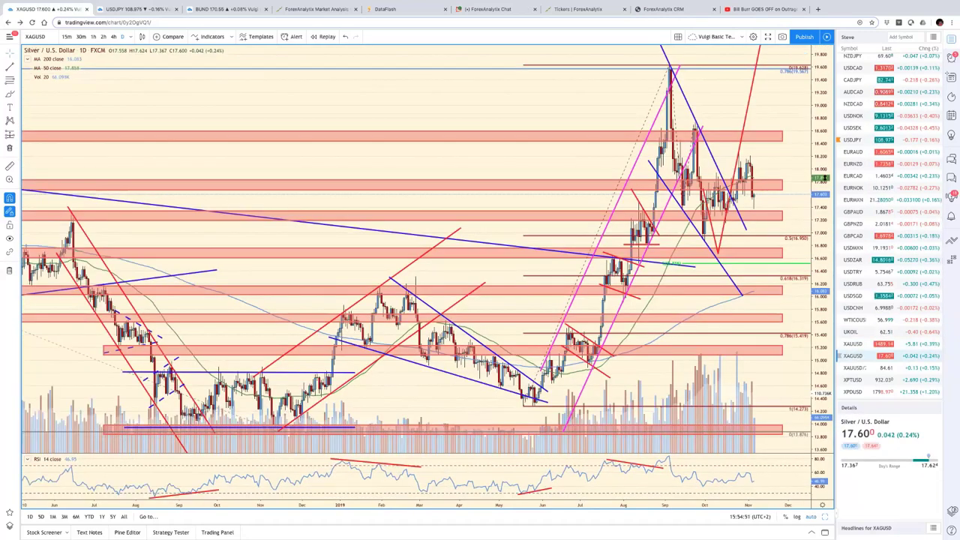
Draw red silver trend lines projecting a dip to about 16.7, then a rise toward 19.5.
drag(824, 178, 820, 293)
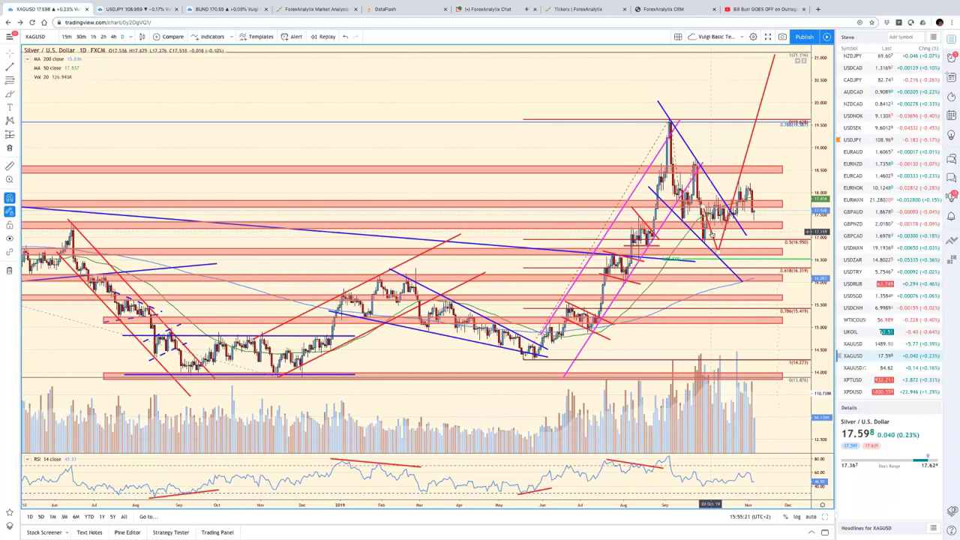
mouse_move(753, 211)
mouse_down()
mouse_move(769, 256)
mouse_move(769, 247)
mouse_up()
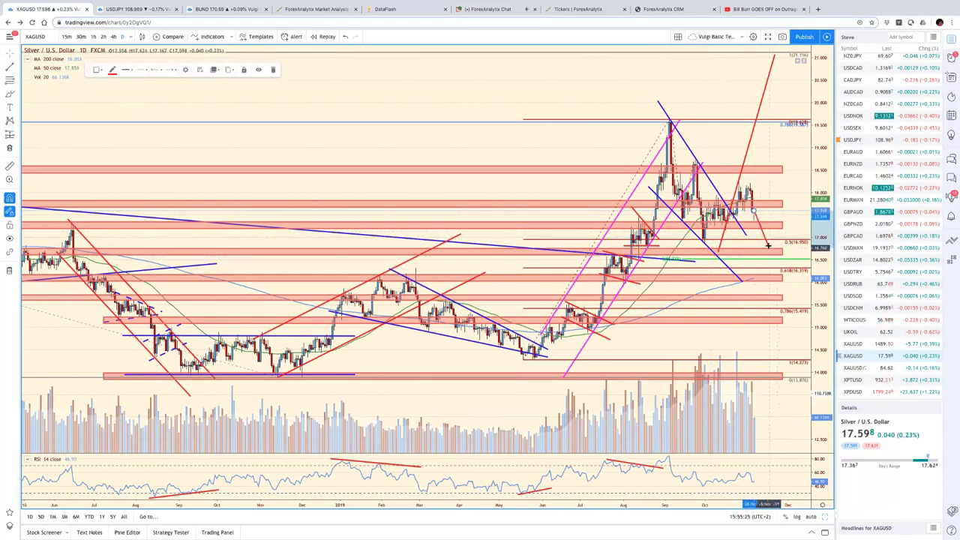
drag(746, 311, 803, 114)
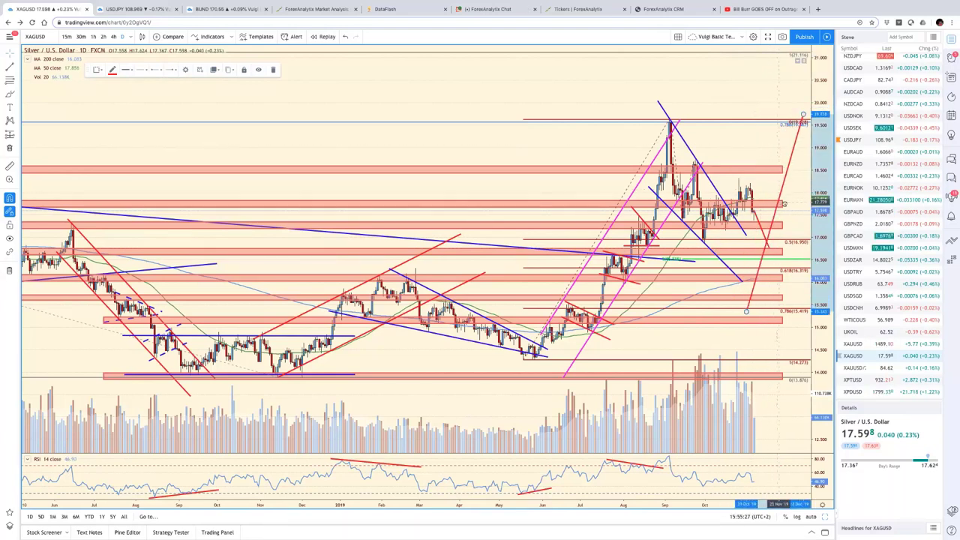
mouse_move(747, 315)
mouse_down()
mouse_move(759, 318)
mouse_move(769, 249)
mouse_up()
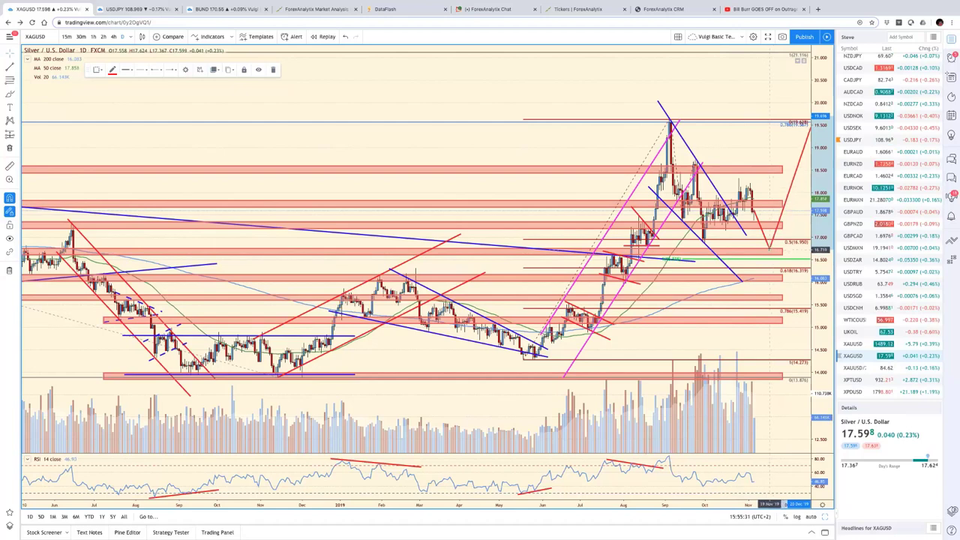
click(771, 182)
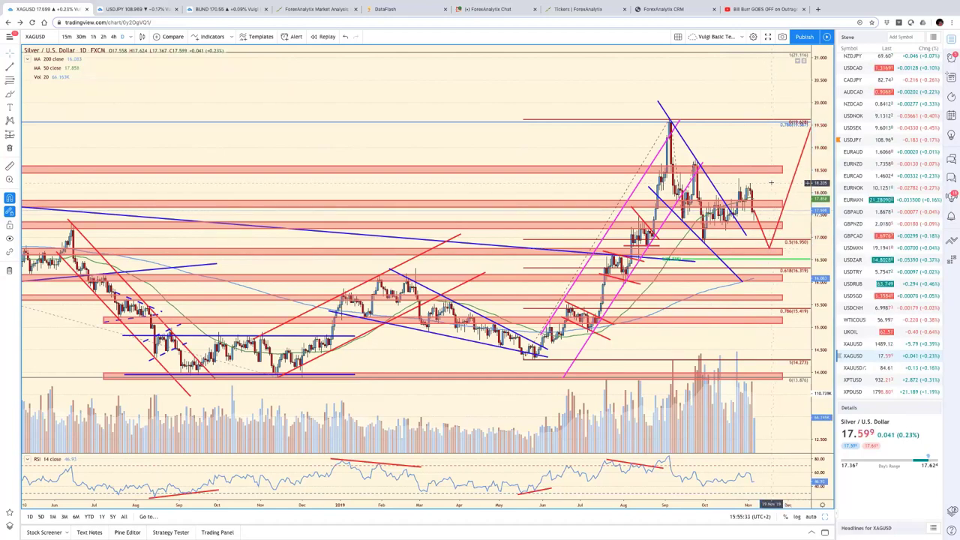
drag(770, 183, 826, 182)
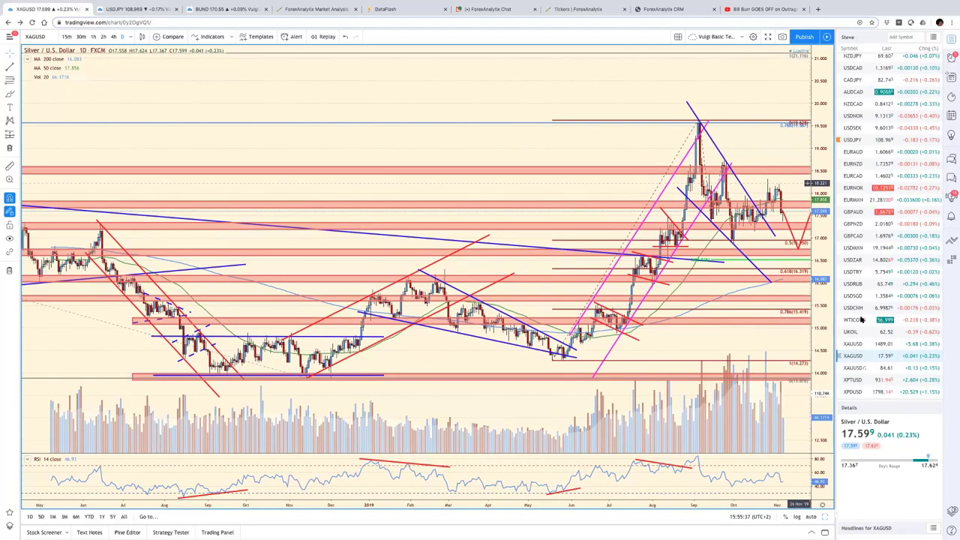
click(861, 319)
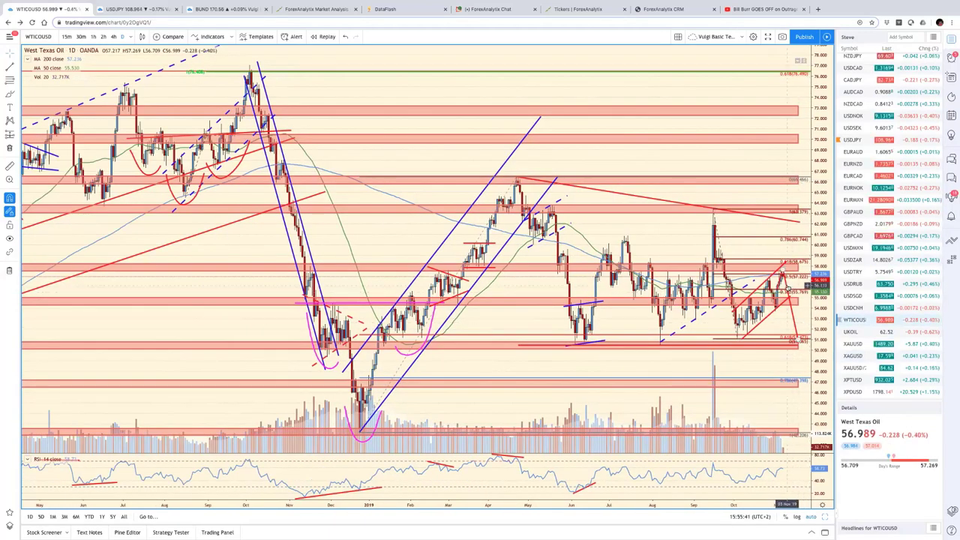
Nudge the West Texas Oil chart left and right, then restore the six-chart grid.
drag(776, 323, 770, 323)
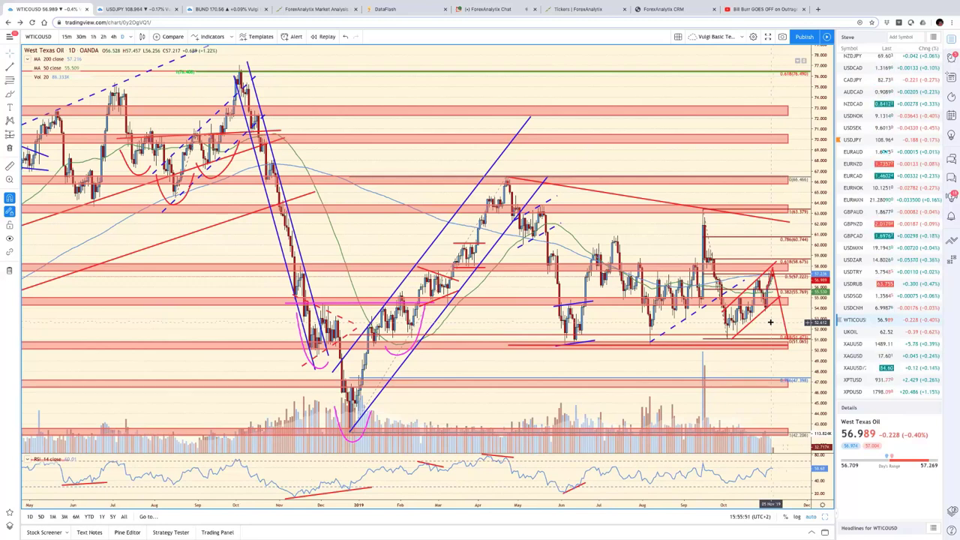
drag(770, 323, 782, 320)
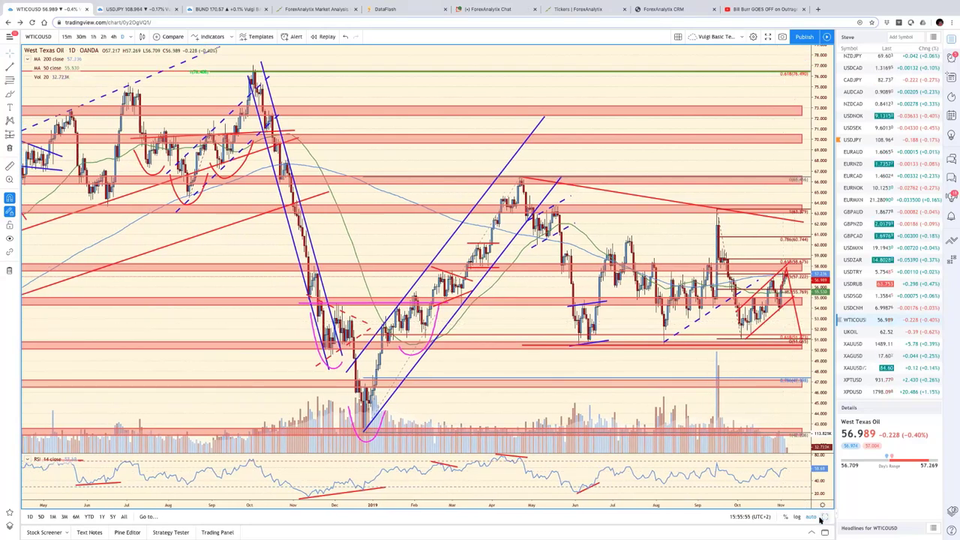
key(alt+Return)
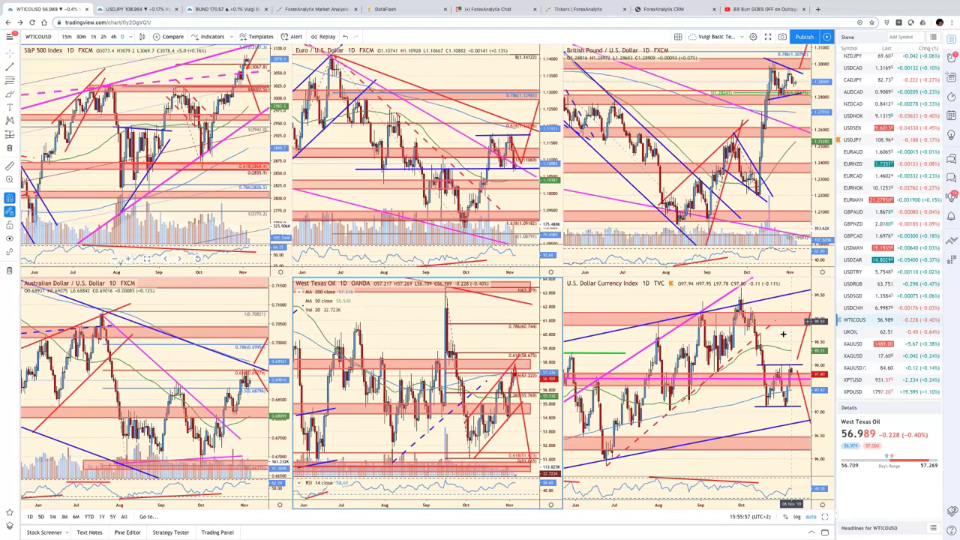
Put the Euro-Bund in the dollar index pane and enlarge it with Alt+Enter.
click(783, 334)
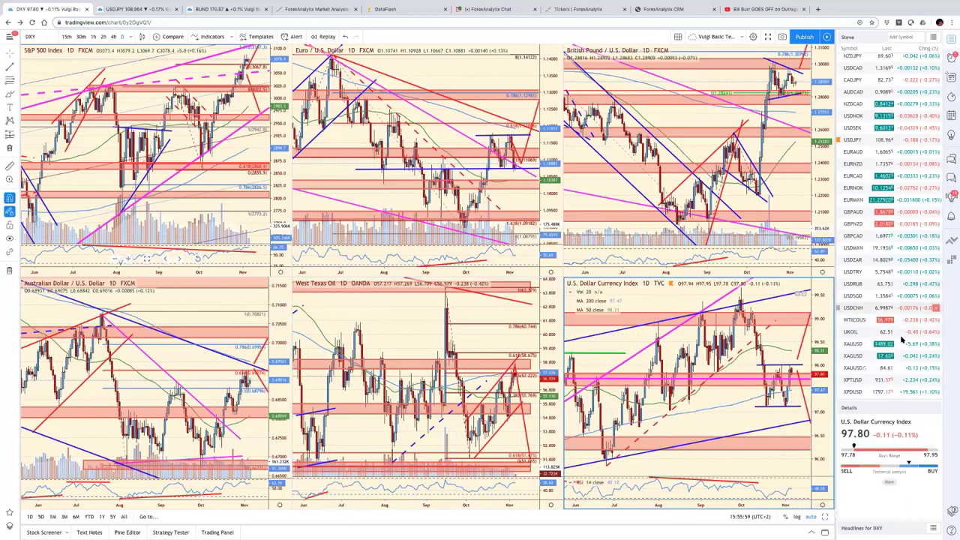
scroll(885, 352, down, 5)
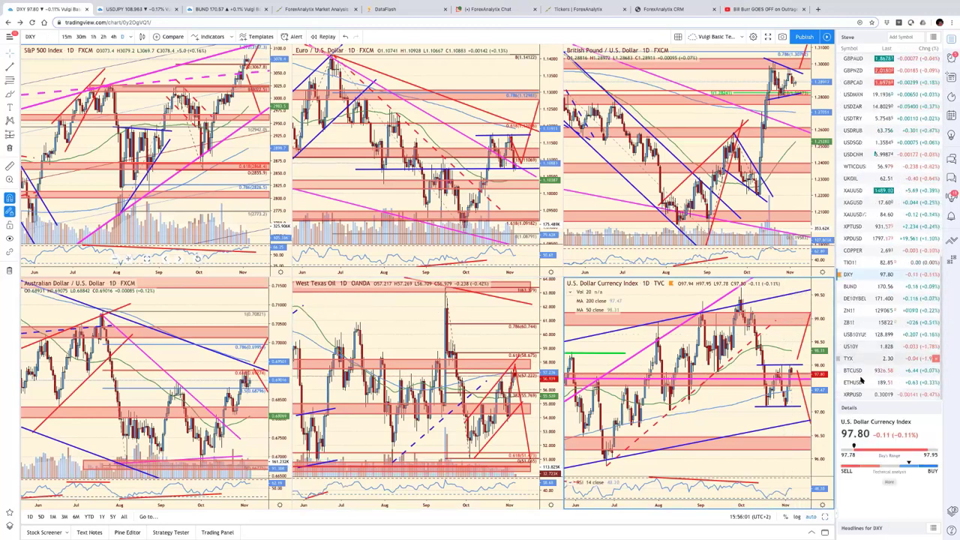
mouse_move(873, 286)
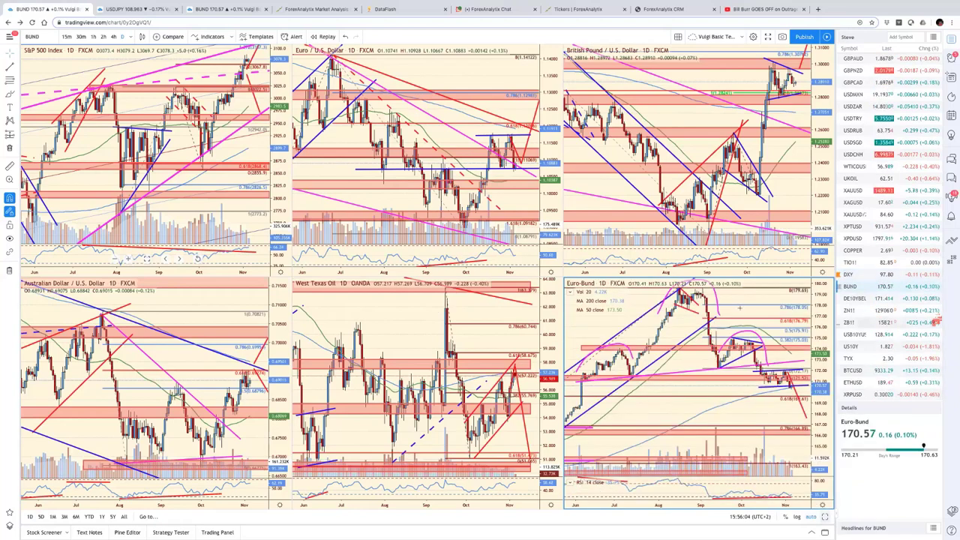
key(alt+Return)
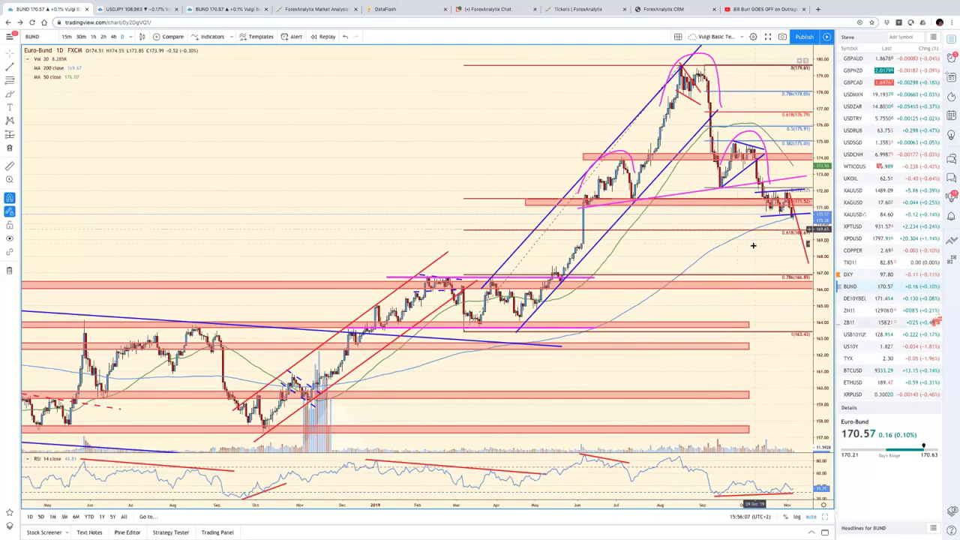
Pan the Euro-Bund daily chart to leave empty space right of the last bar.
drag(753, 245, 716, 187)
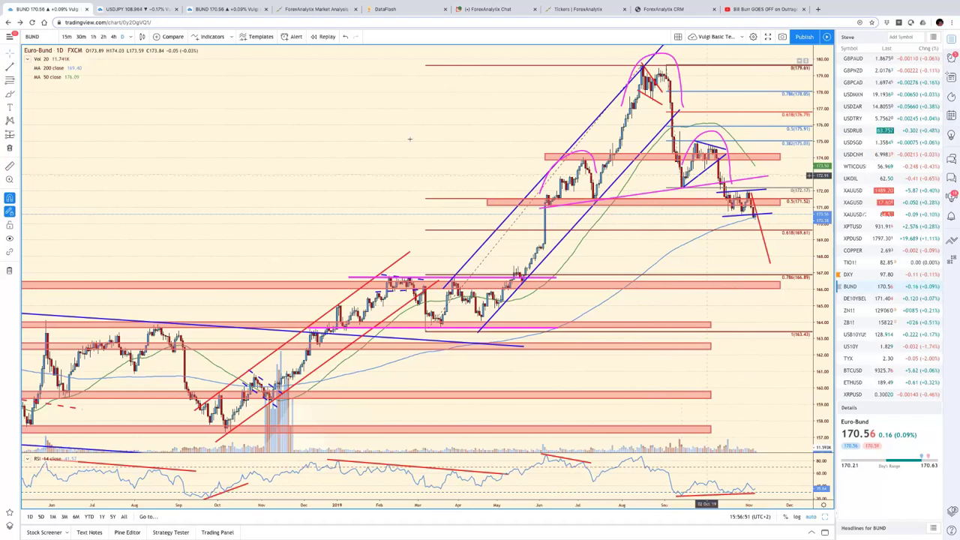
Draw a trend-based Fib extension on Euro-Bund projecting to 165.03, then switch to ZN1!
click(18, 81)
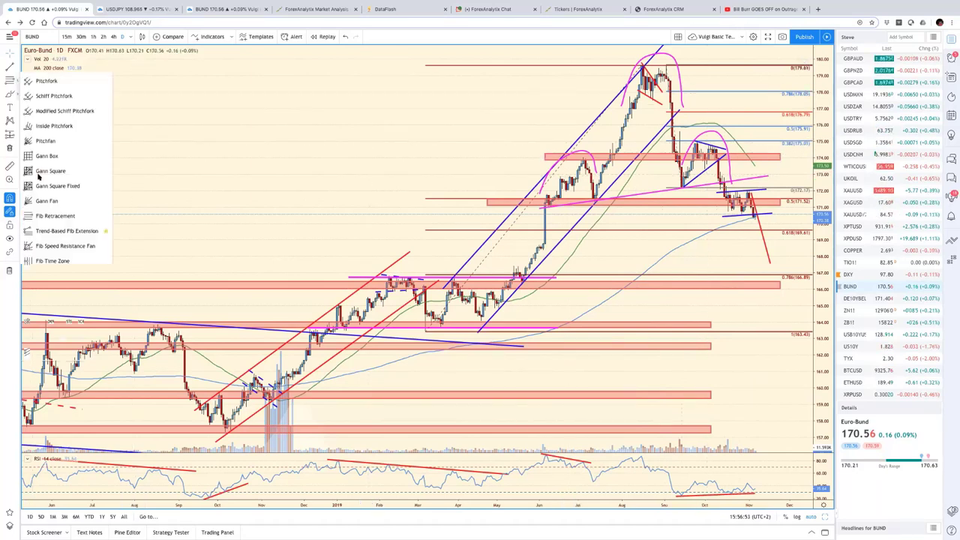
click(67, 231)
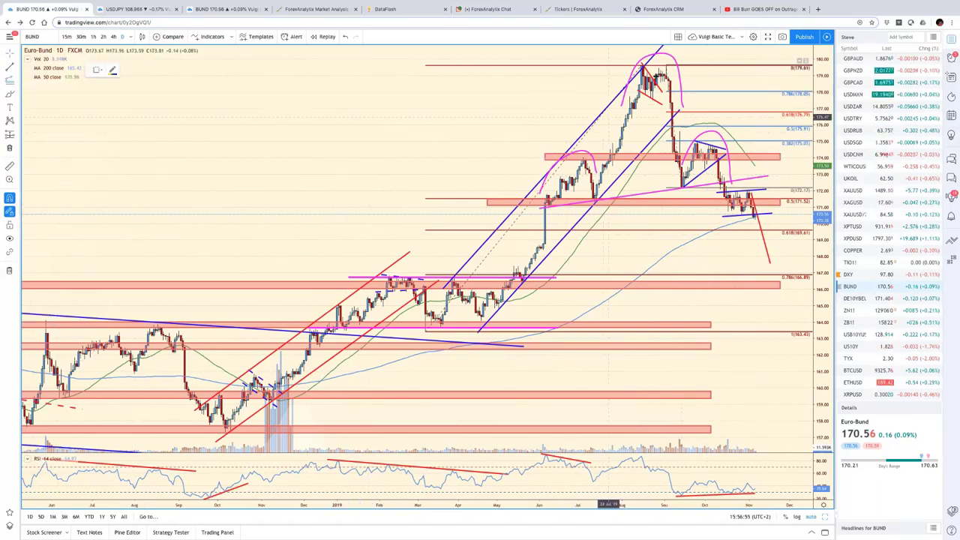
click(666, 60)
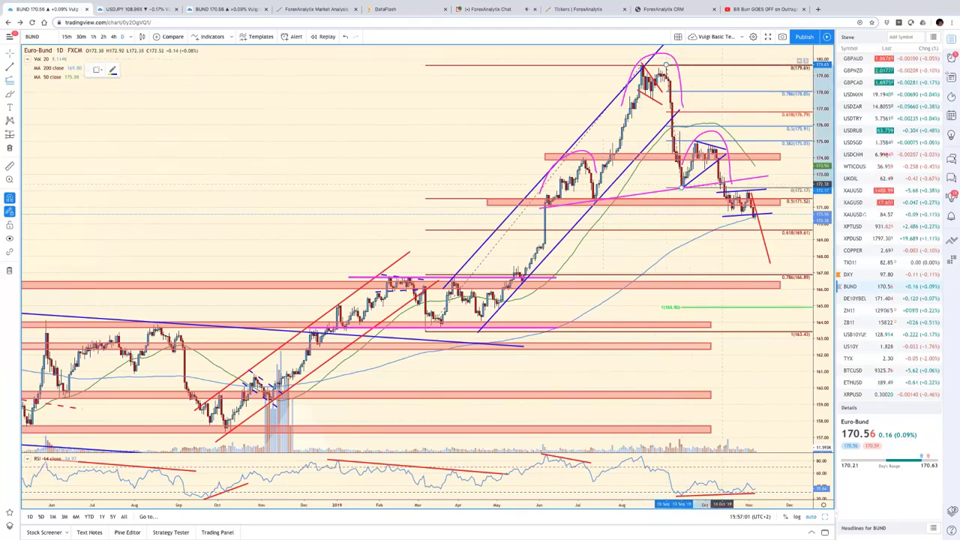
click(725, 181)
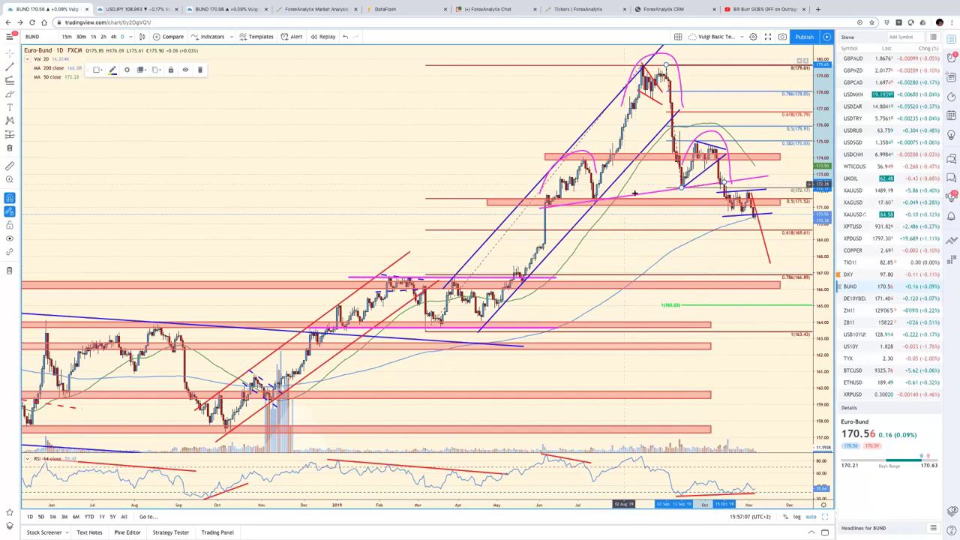
click(747, 254)
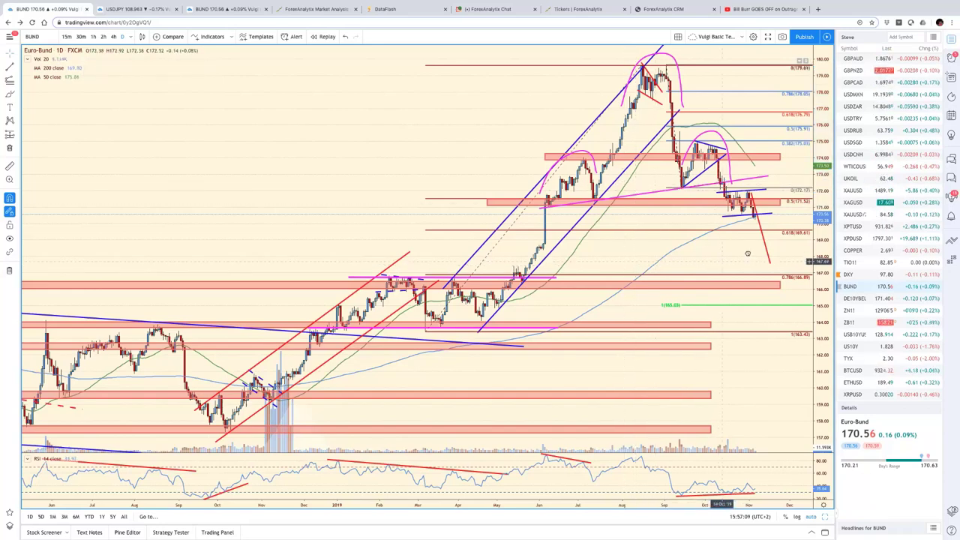
scroll(747, 253, left, 3)
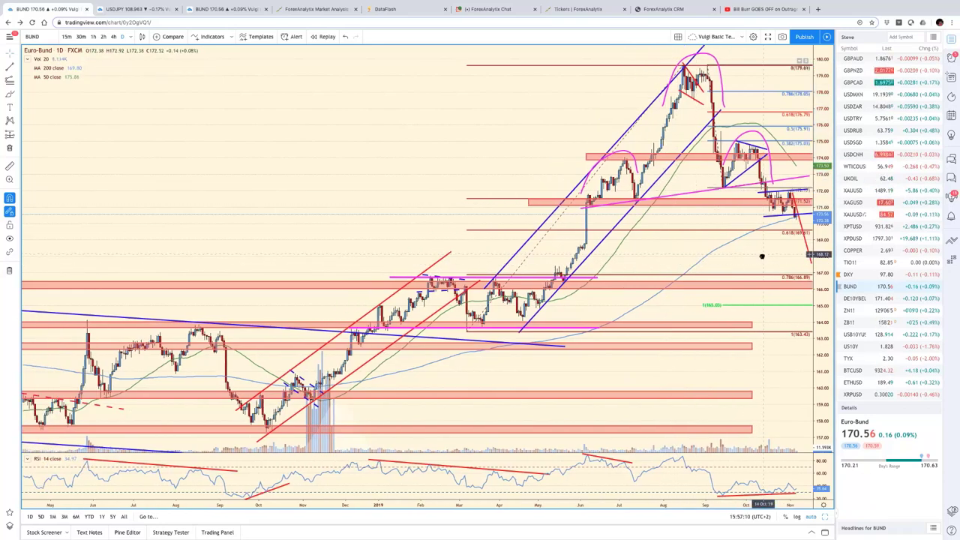
click(851, 311)
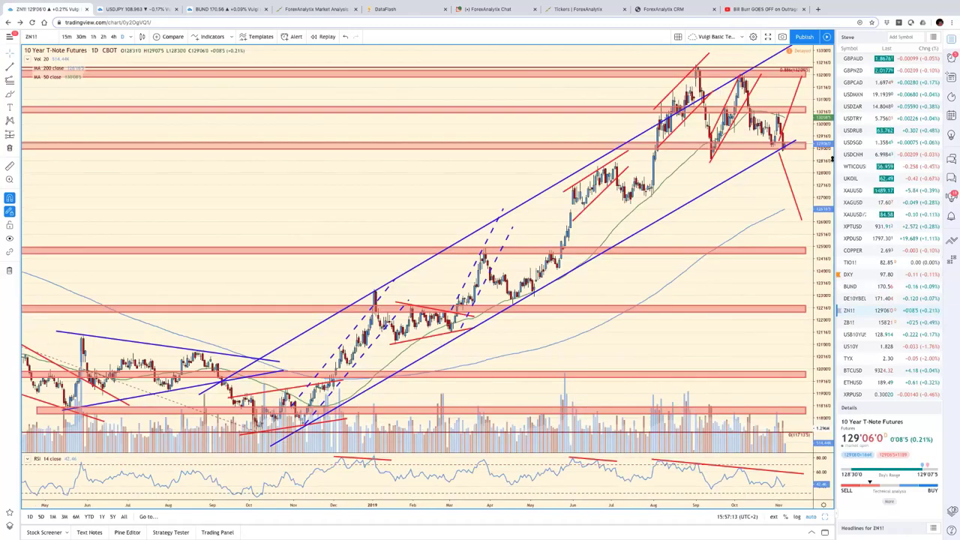
Compress the ZN1! price scale and pan its candles, then switch to US10Y.
drag(825, 201, 822, 301)
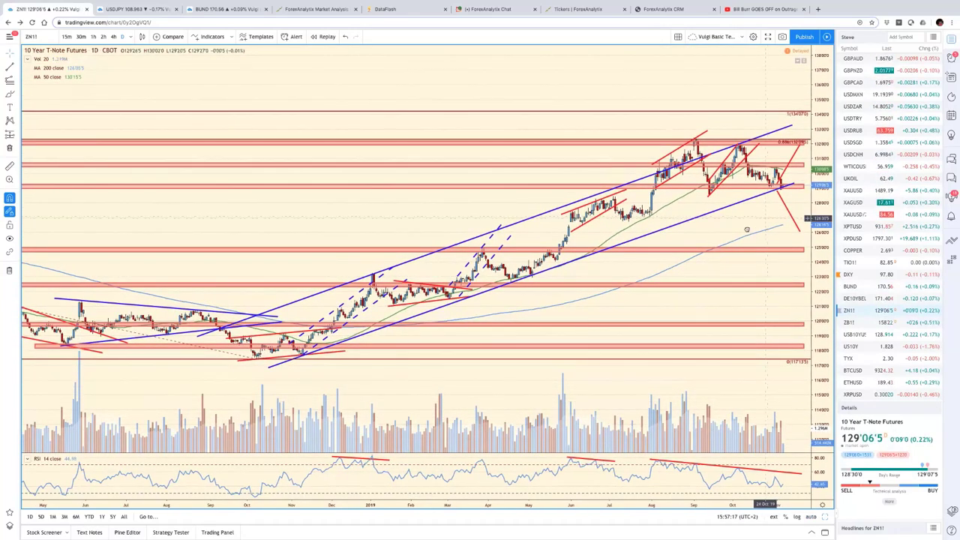
drag(699, 295, 679, 307)
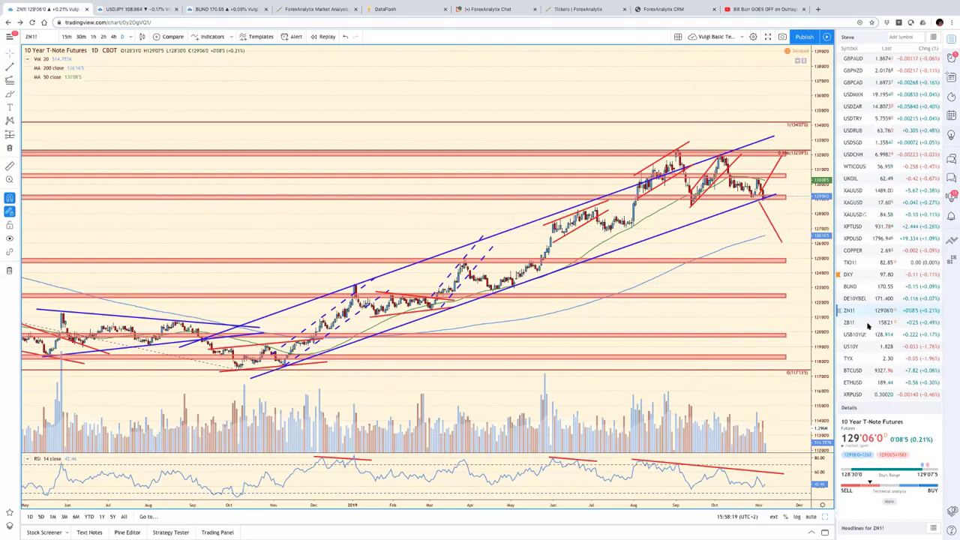
click(867, 349)
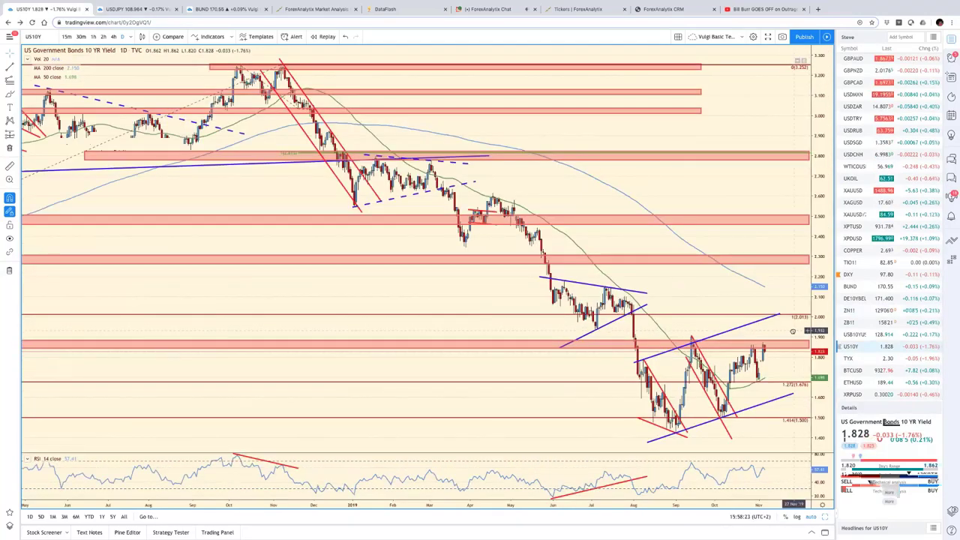
Recolour the short US10Y projection line toward 2.013 red and auto-fit the price scale.
scroll(792, 330, right, 2)
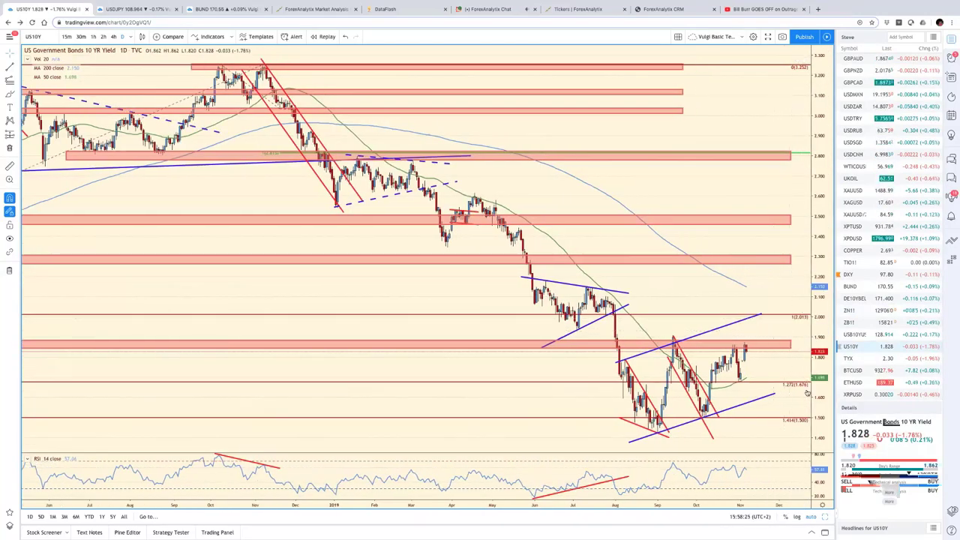
scroll(807, 393, down, 3)
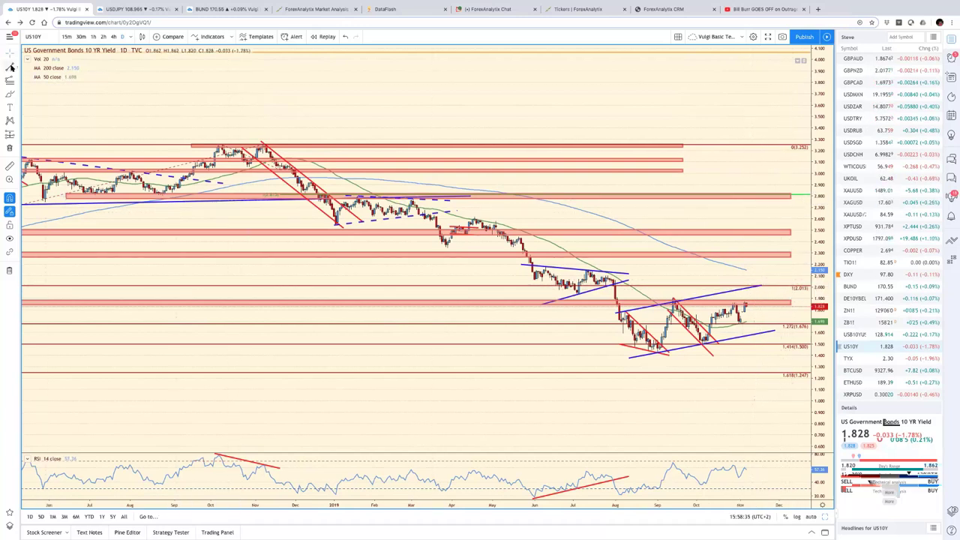
click(698, 296)
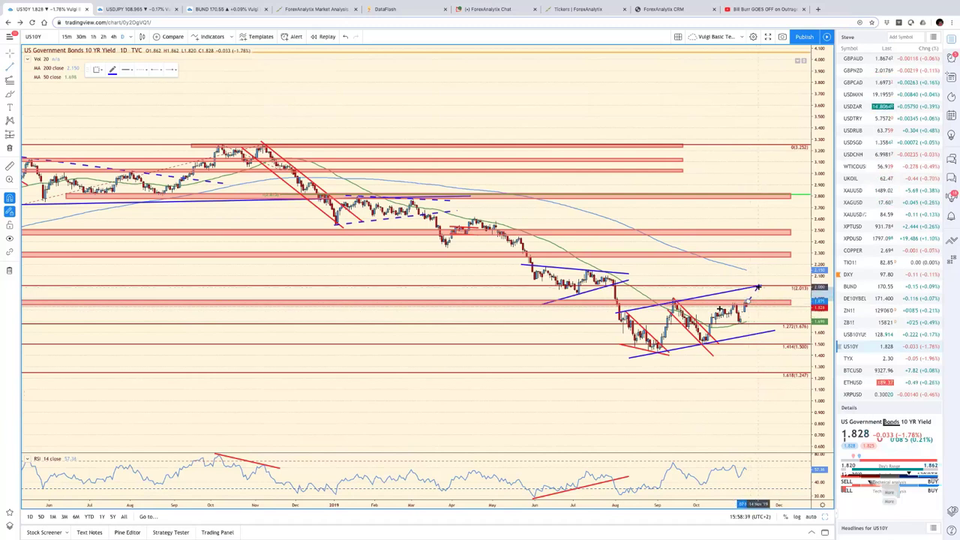
click(139, 71)
click(112, 69)
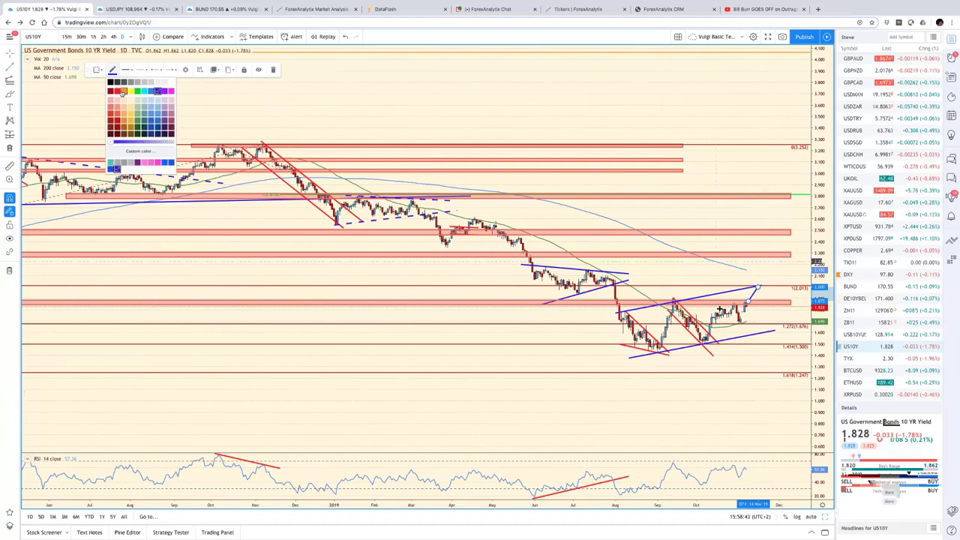
click(118, 95)
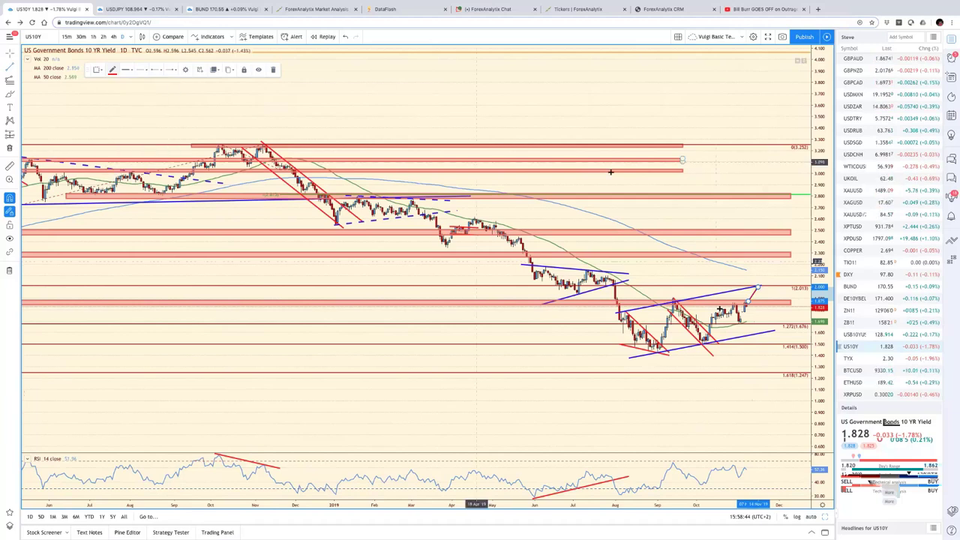
click(756, 252)
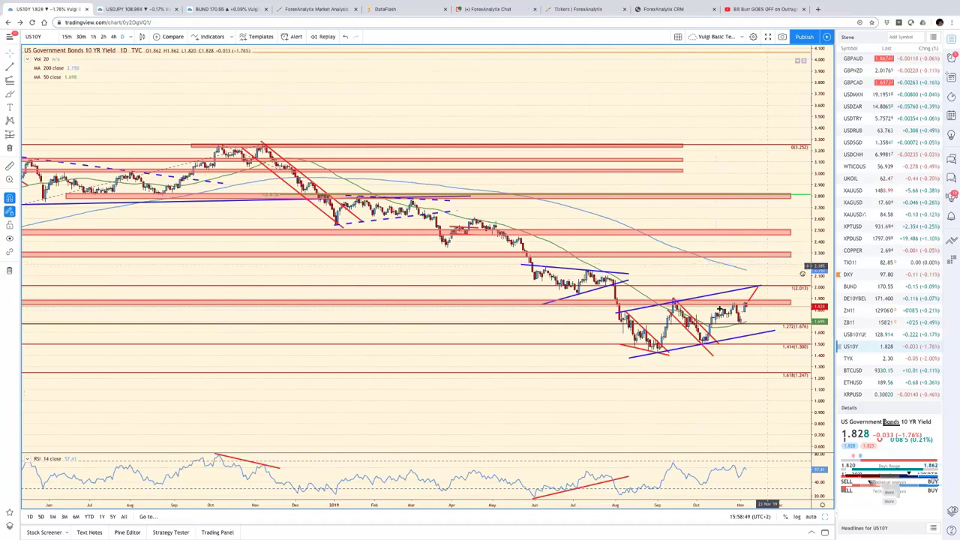
drag(190, 277, 225, 285)
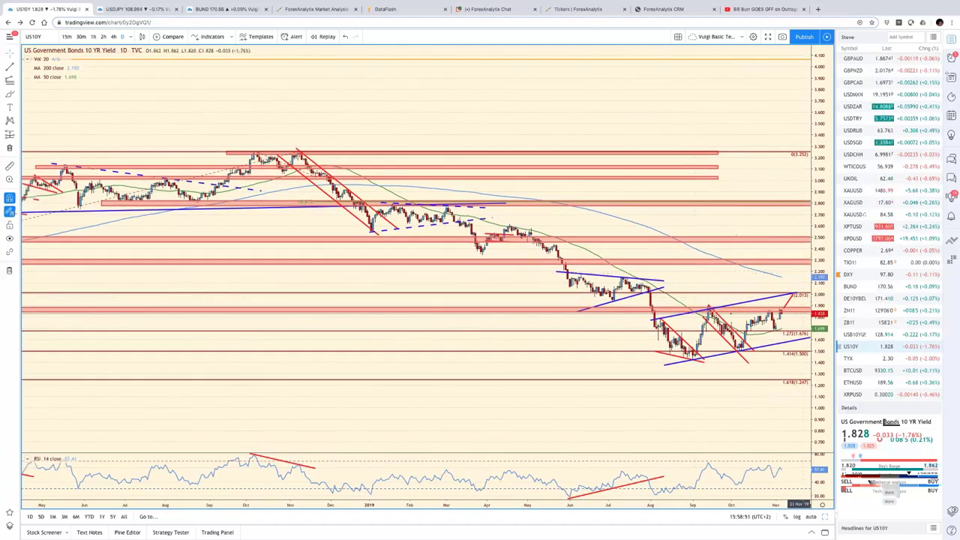
click(822, 518)
Back in the grid, load the DAX Index into the top-left chart and maximize it.
key(alt+Return)
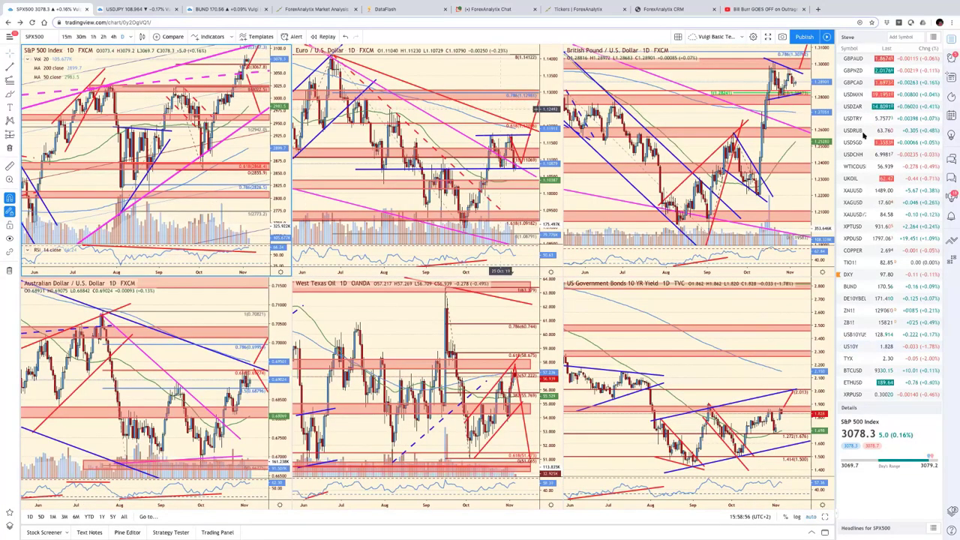
scroll(895, 120, up, 1)
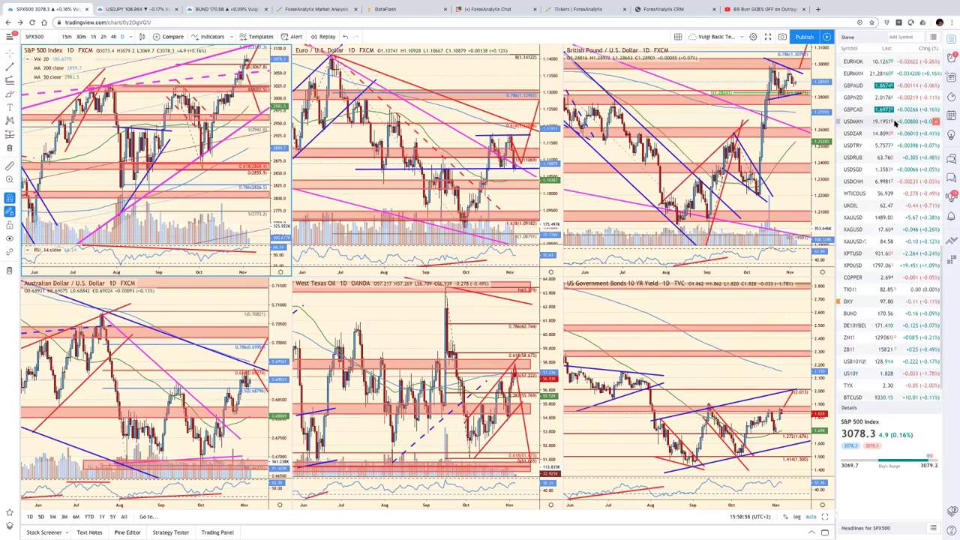
scroll(895, 120, up, 5)
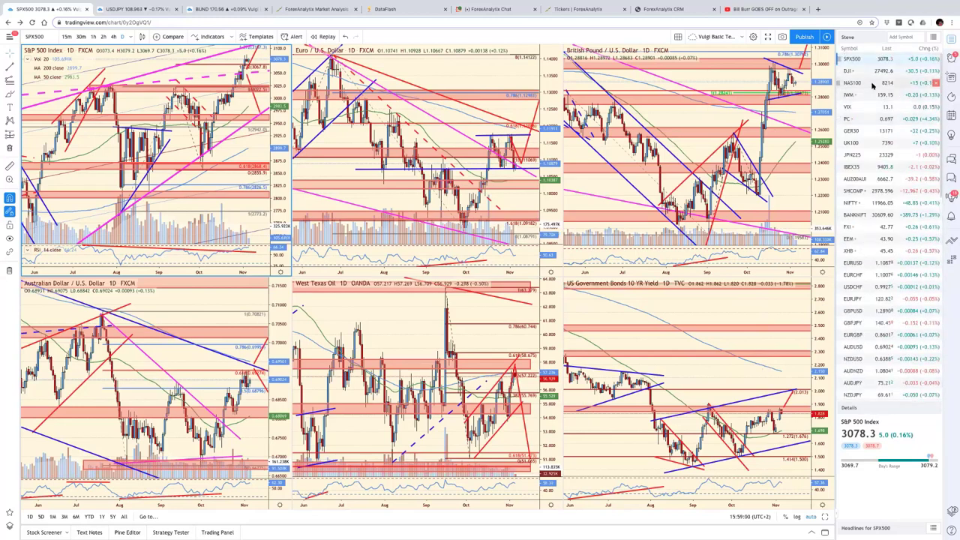
click(870, 132)
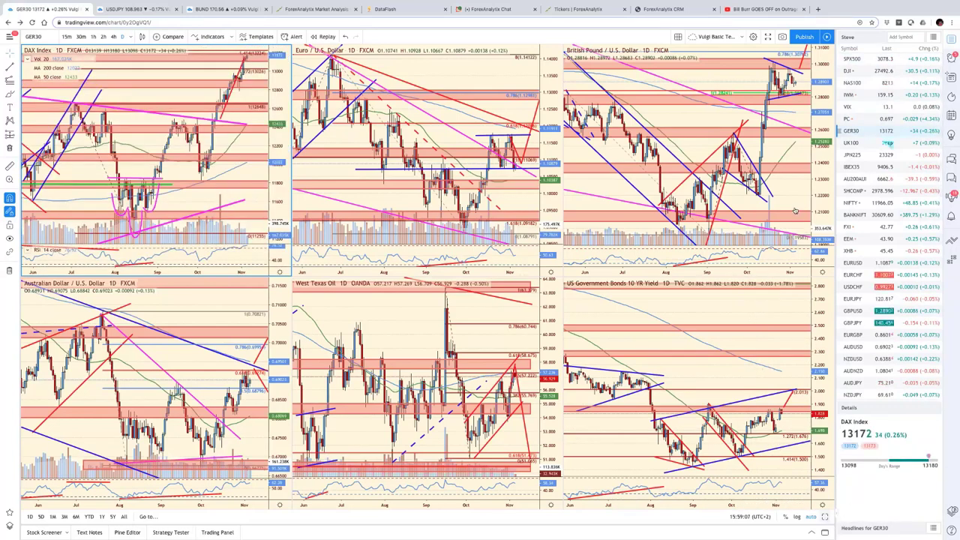
key(alt+Return)
Compress the DAX price scale and pan to show April 2017 through late 2019.
drag(821, 86, 819, 292)
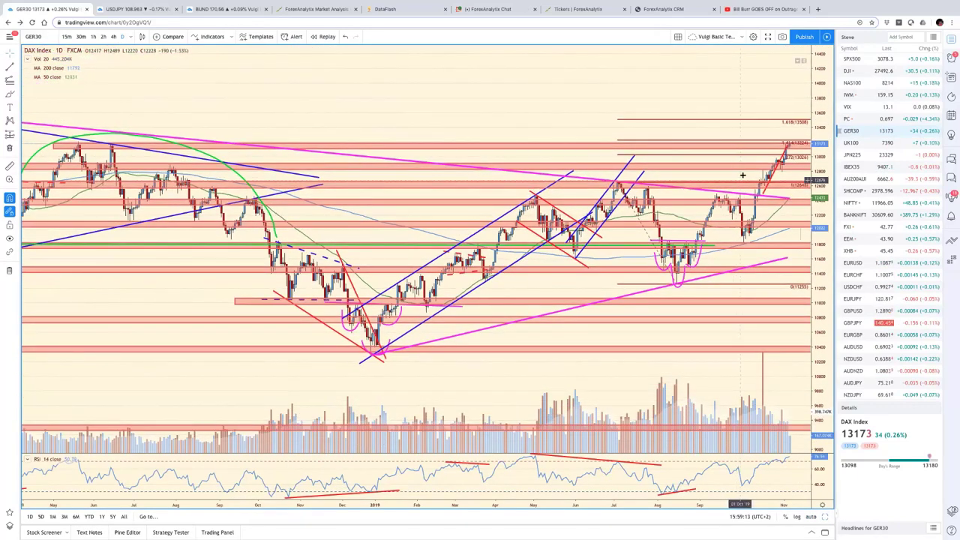
drag(738, 186, 711, 186)
scroll(690, 199, down, 3)
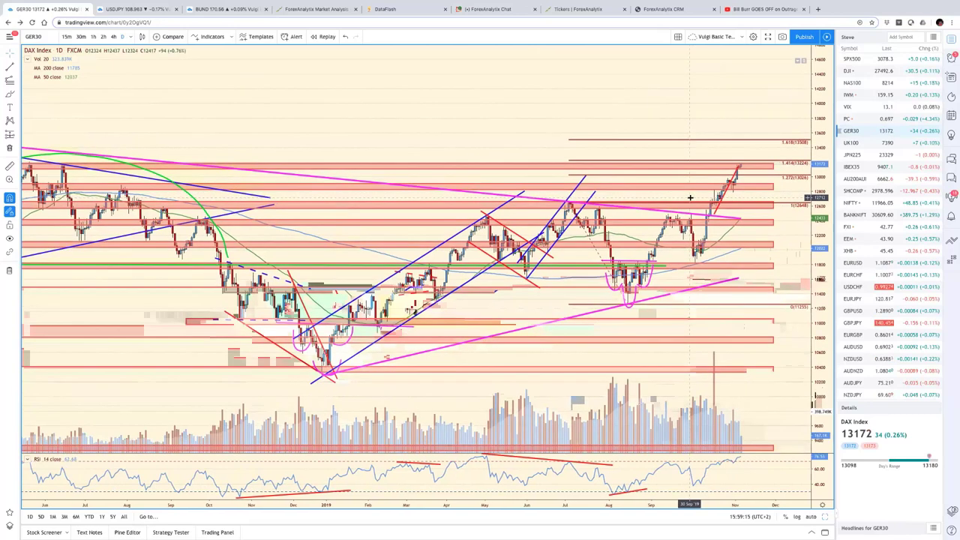
scroll(690, 198, down, 3)
scroll(509, 194, down, 3)
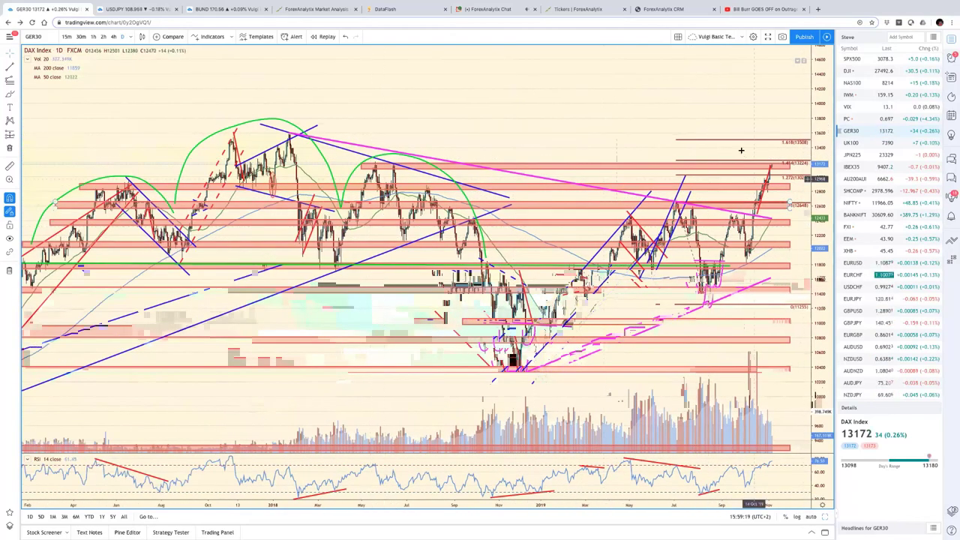
drag(723, 155, 696, 175)
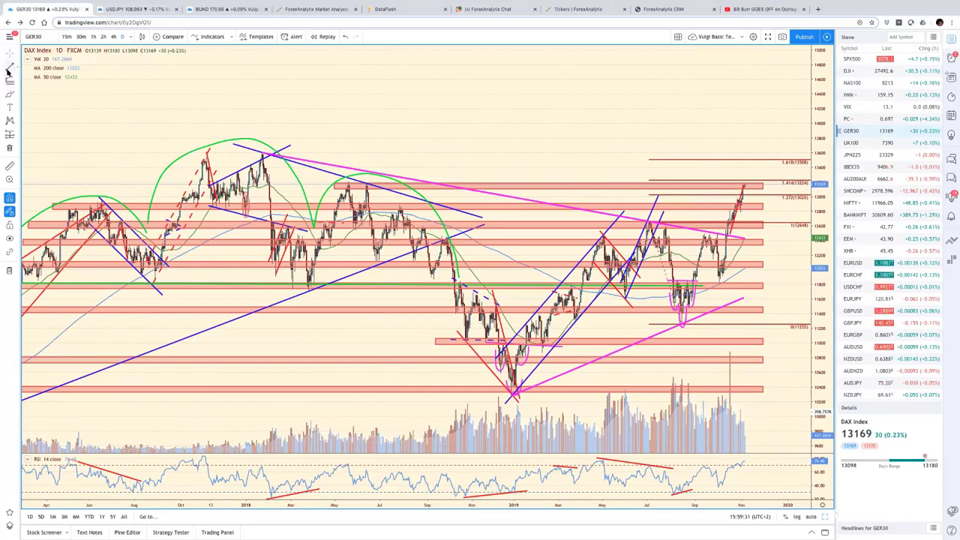
Draw a DAX projection path from the latest high down to 12648, then up to 13508.
click(9, 70)
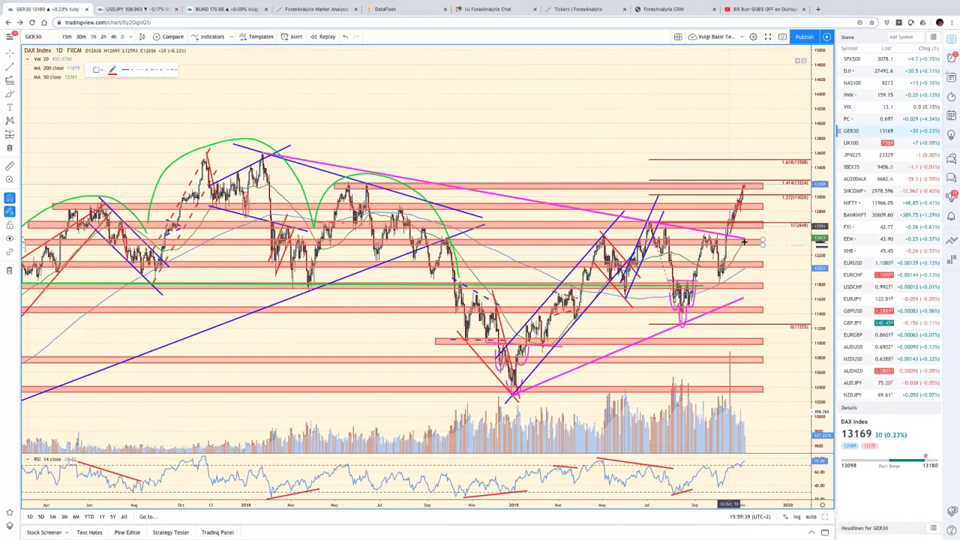
click(743, 201)
click(742, 185)
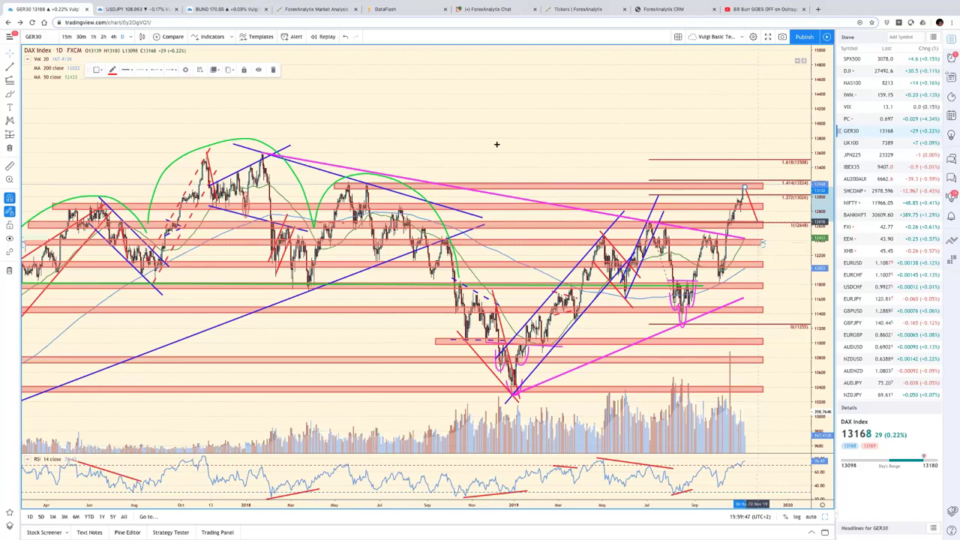
click(622, 186)
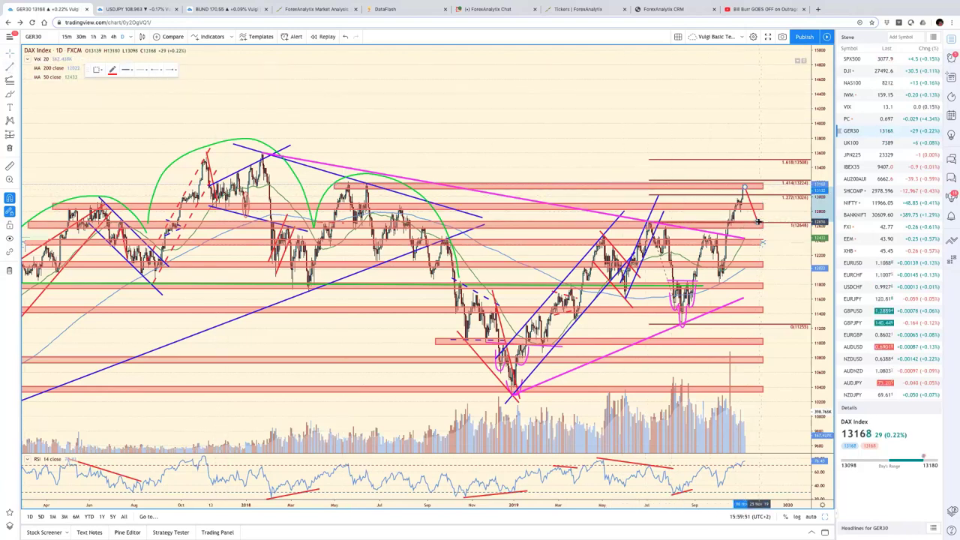
click(757, 222)
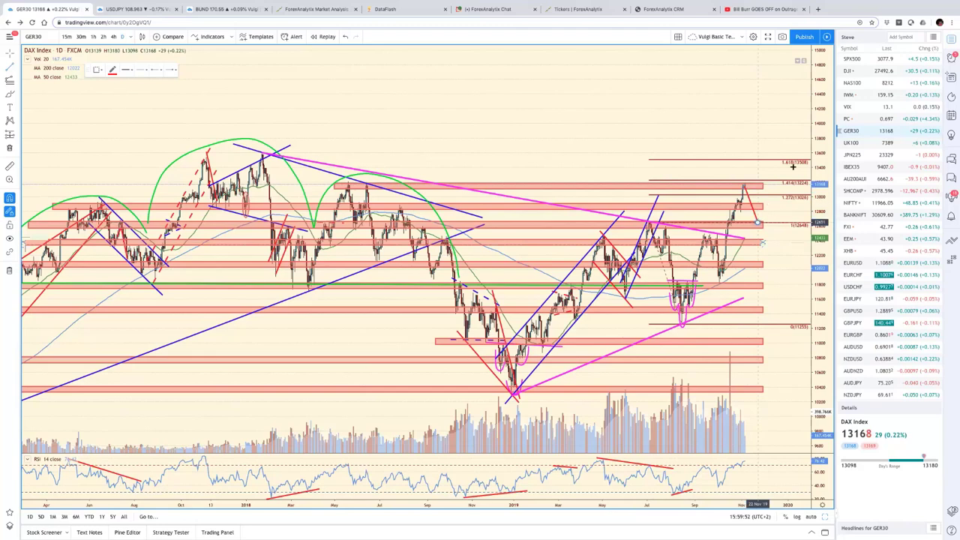
double_click(784, 152)
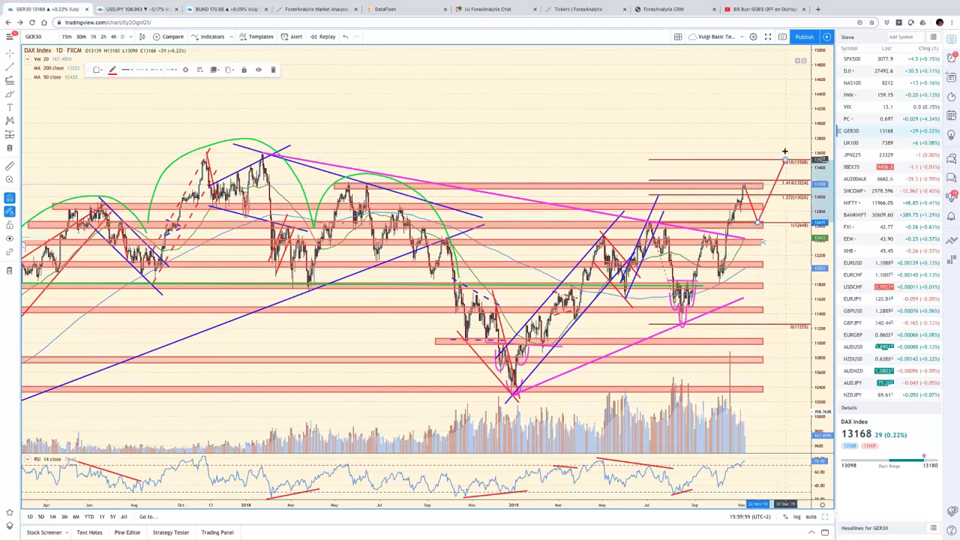
click(742, 167)
Zoom in on the DAX chart around the new projection path.
scroll(741, 173, up, 1)
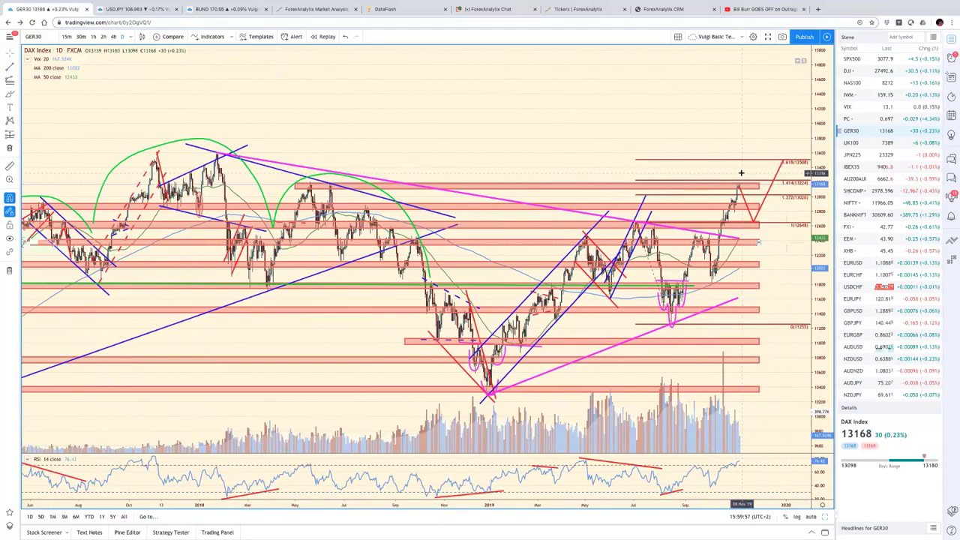
scroll(741, 173, up, 1)
scroll(731, 184, up, 1)
scroll(723, 193, up, 1)
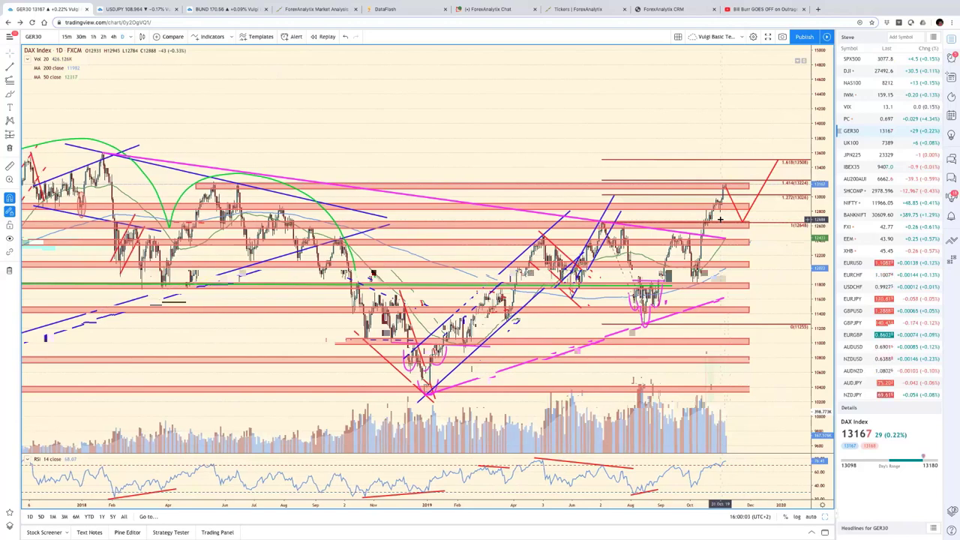
scroll(720, 219, up, 1)
scroll(720, 219, up, 1)
scroll(719, 218, up, 1)
scroll(719, 219, up, 1)
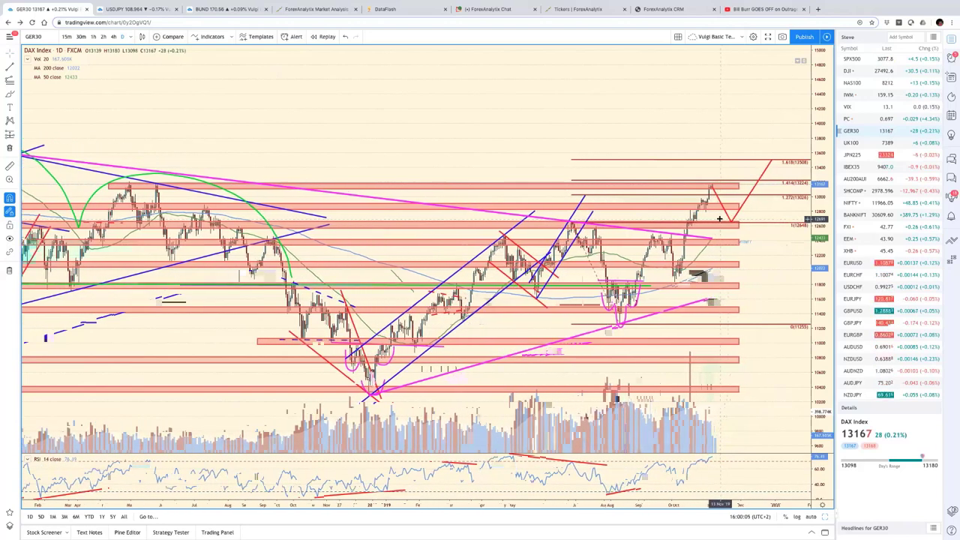
scroll(719, 219, up, 1)
scroll(719, 219, up, 1)
scroll(719, 218, up, 1)
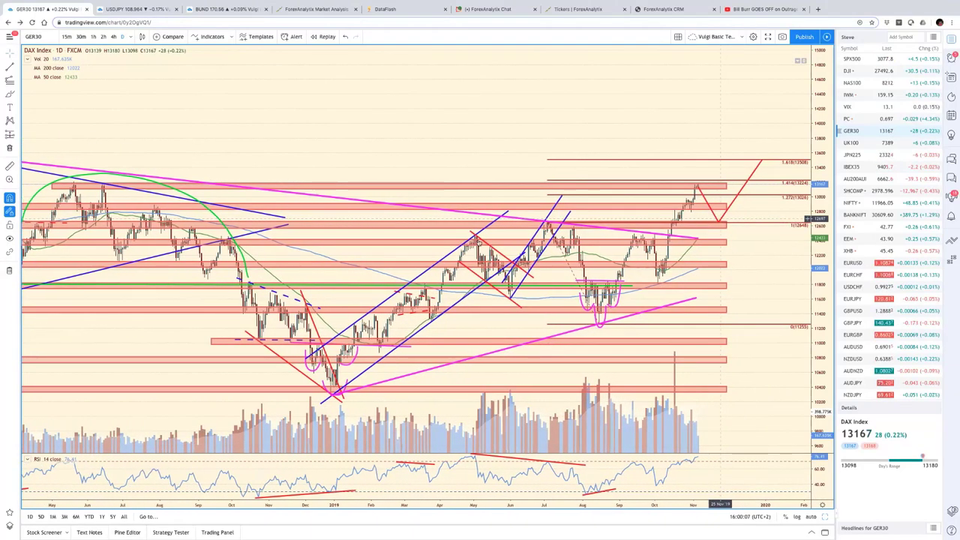
scroll(719, 219, up, 1)
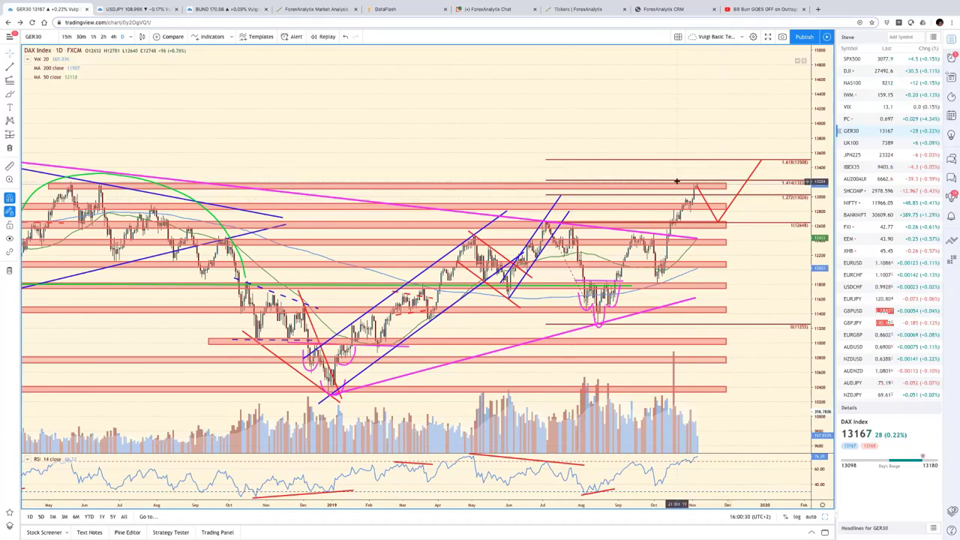
scroll(781, 235, up, 2)
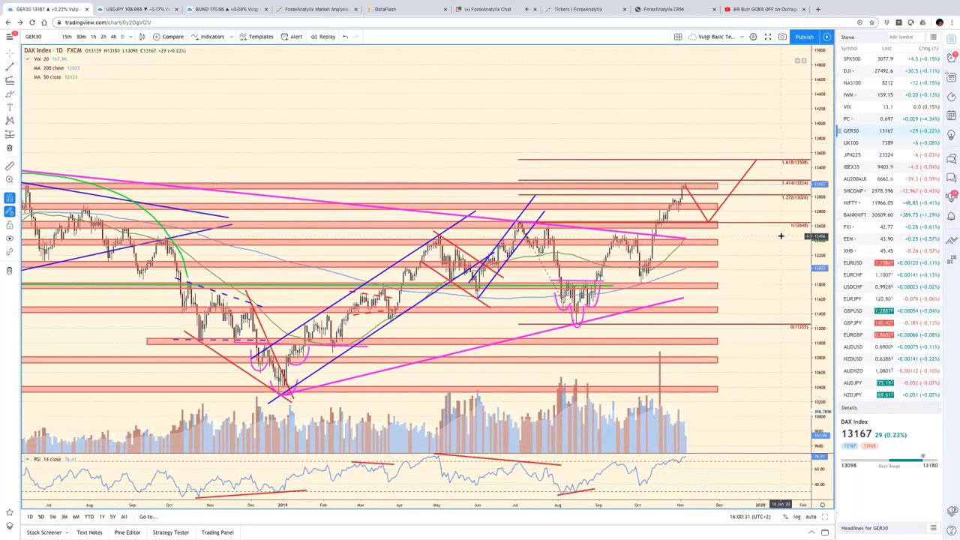
scroll(780, 235, up, 1)
Pan the DAX chart and auto-fit its price scale to the visible candles.
right_click(755, 246)
click(818, 240)
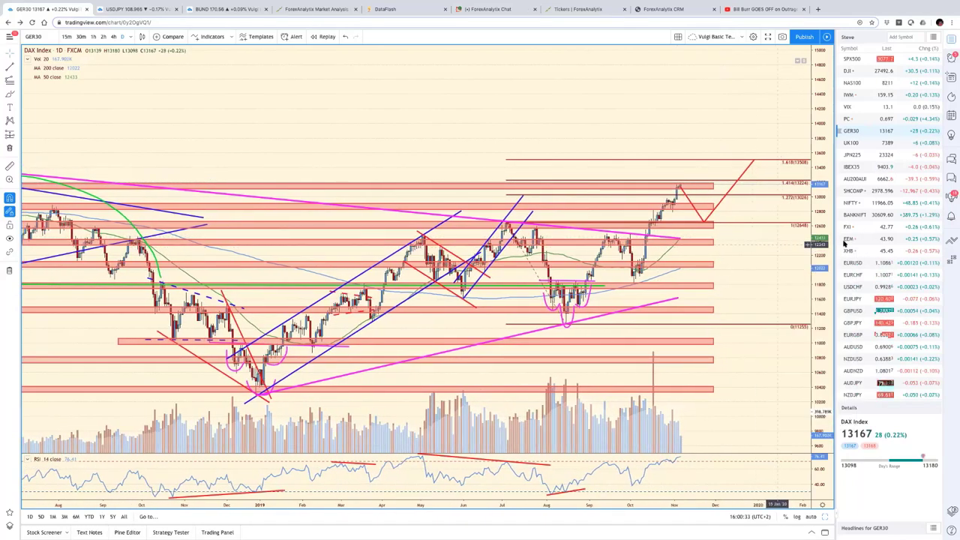
scroll(818, 240, left, 2)
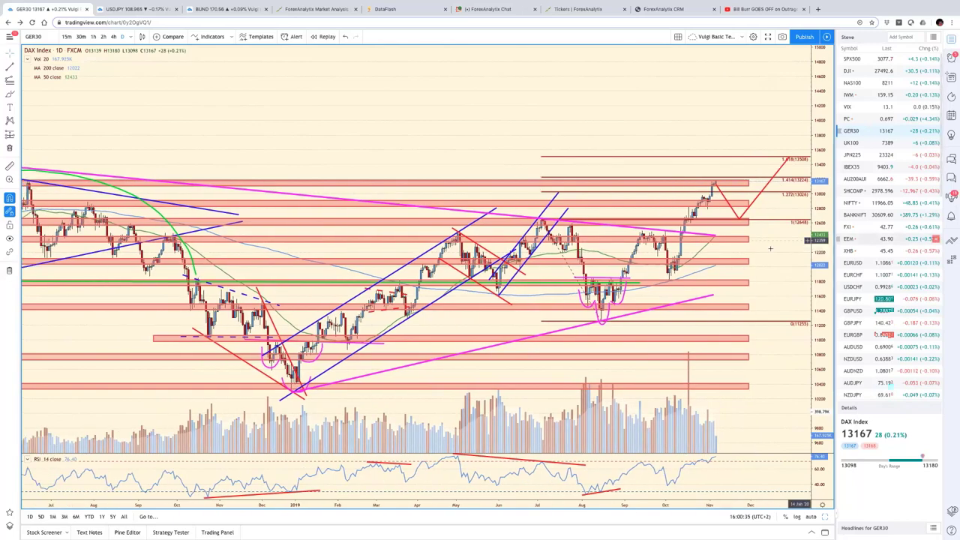
scroll(829, 241, left, 2)
scroll(830, 242, left, 2)
scroll(829, 241, left, 1)
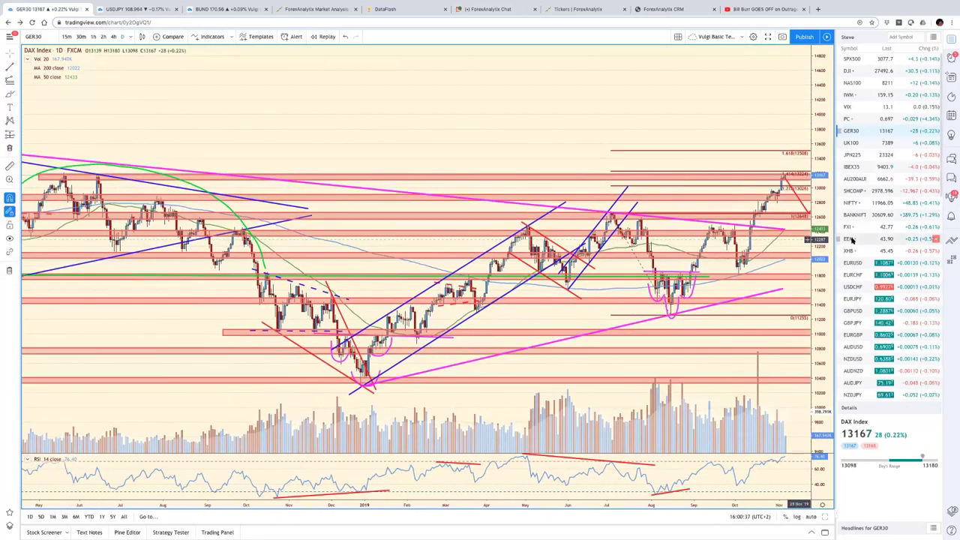
click(825, 516)
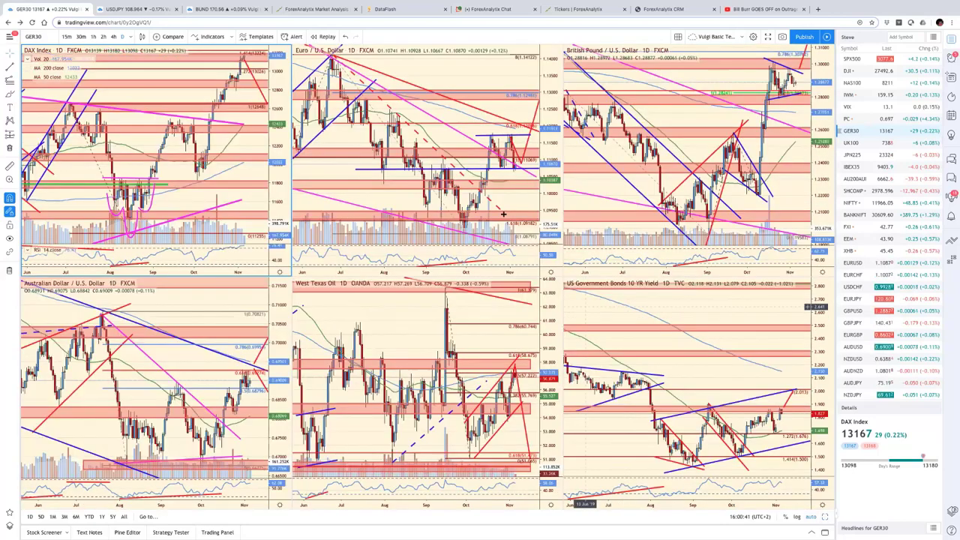
Maximize the EUR/USD chart and zoom out to show history back to early 2017.
click(516, 201)
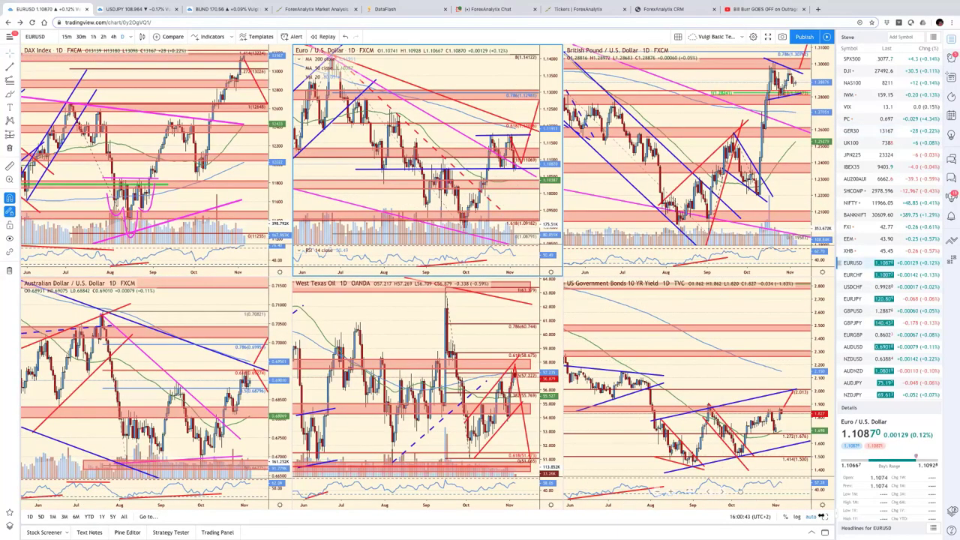
key(alt+Return)
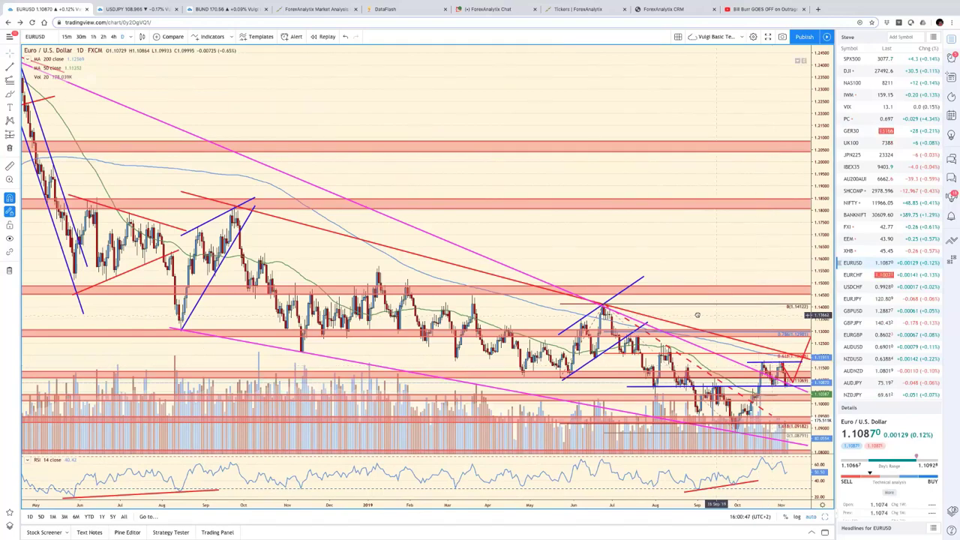
drag(714, 315, 678, 317)
scroll(677, 317, down, 2)
scroll(678, 317, down, 2)
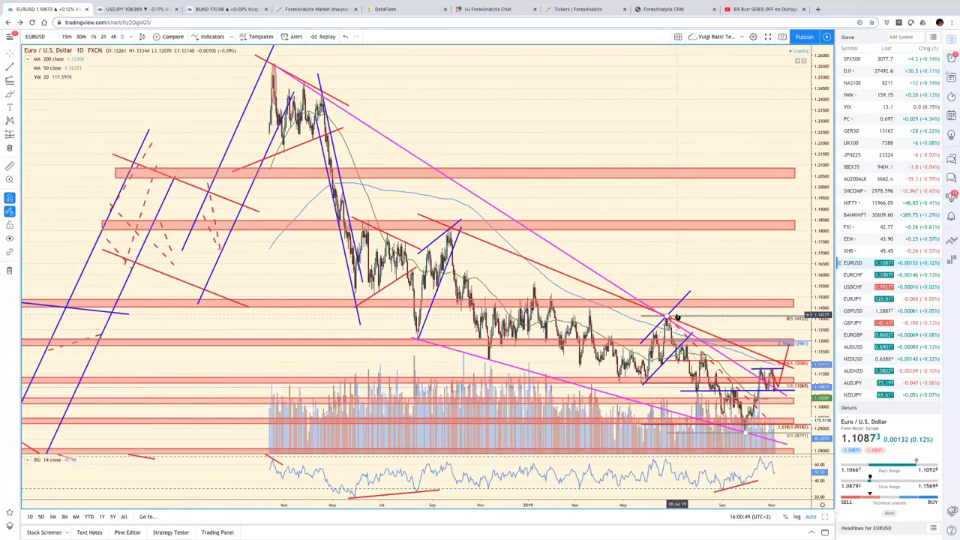
scroll(677, 318, down, 2)
scroll(677, 317, down, 2)
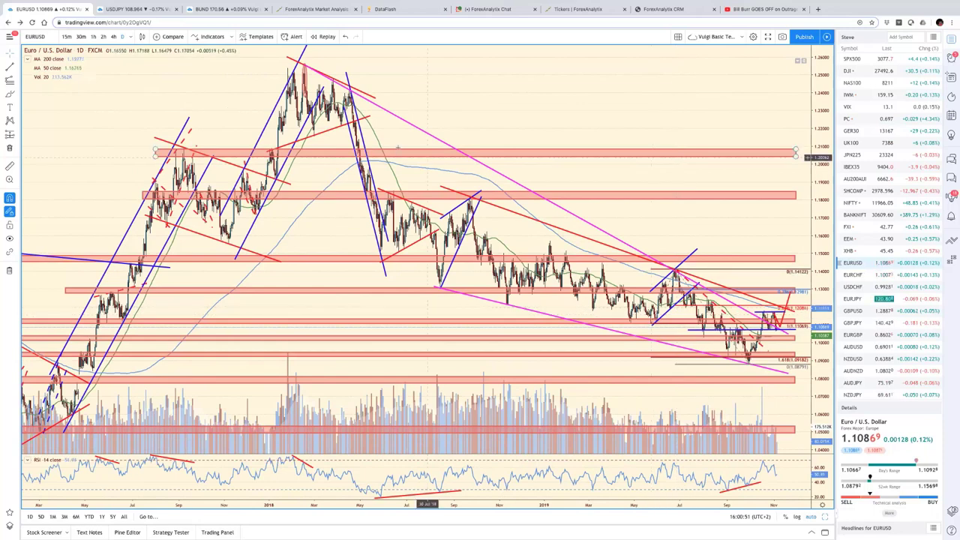
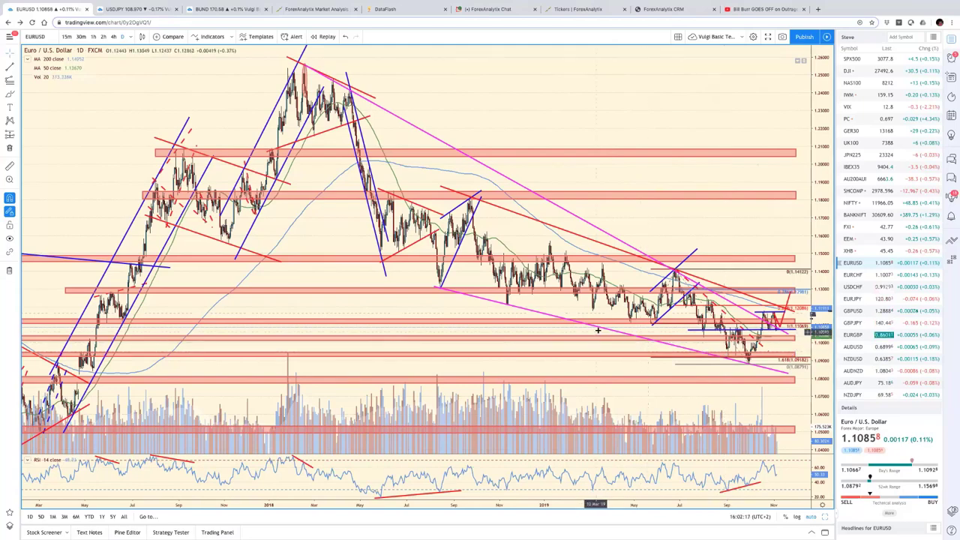
Zoom in on the EURUSD daily chart to enlarge the recent candles.
scroll(526, 331, up, 2)
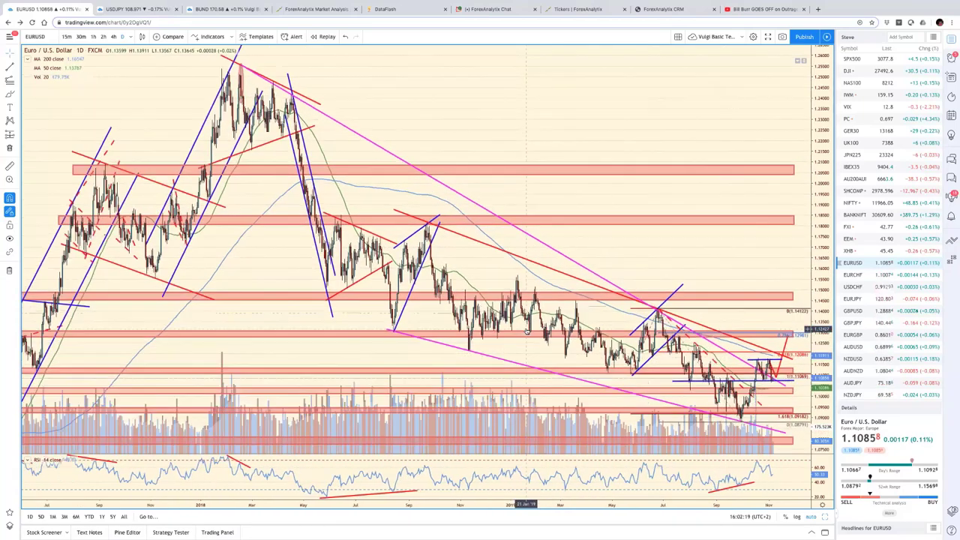
scroll(526, 332, up, 2)
scroll(526, 331, up, 1)
scroll(526, 332, up, 2)
scroll(526, 331, up, 1)
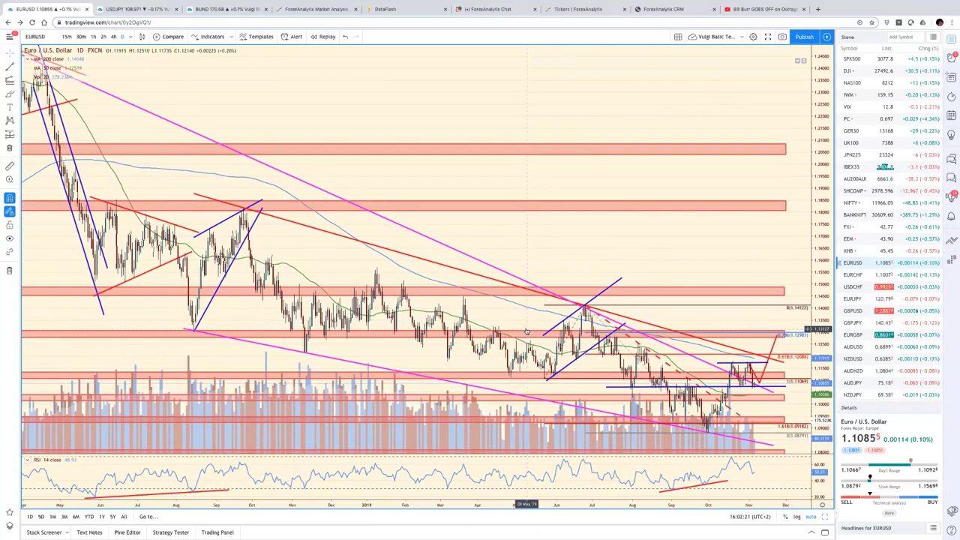
scroll(526, 332, up, 1)
scroll(526, 331, up, 1)
scroll(527, 331, up, 1)
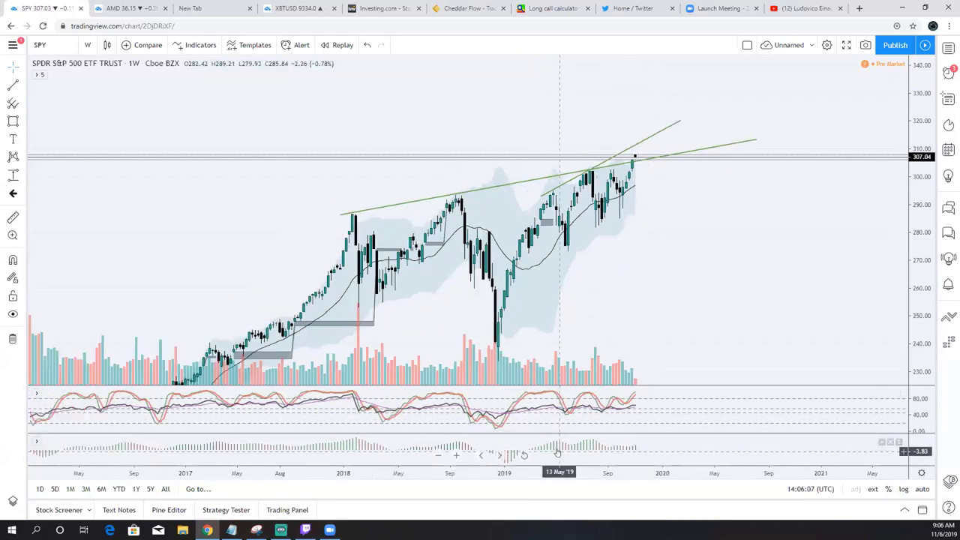
scroll(544, 452, down, 1)
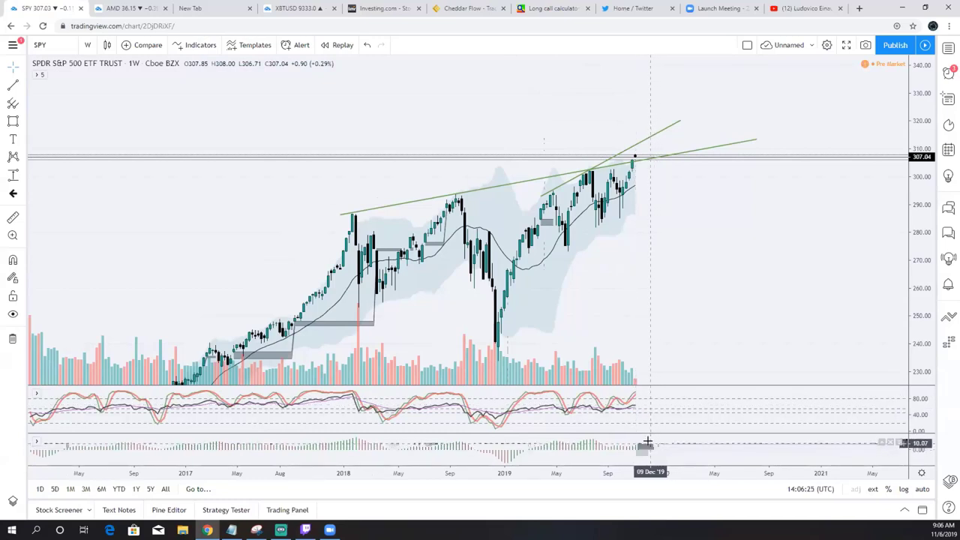
scroll(660, 443, down, 2)
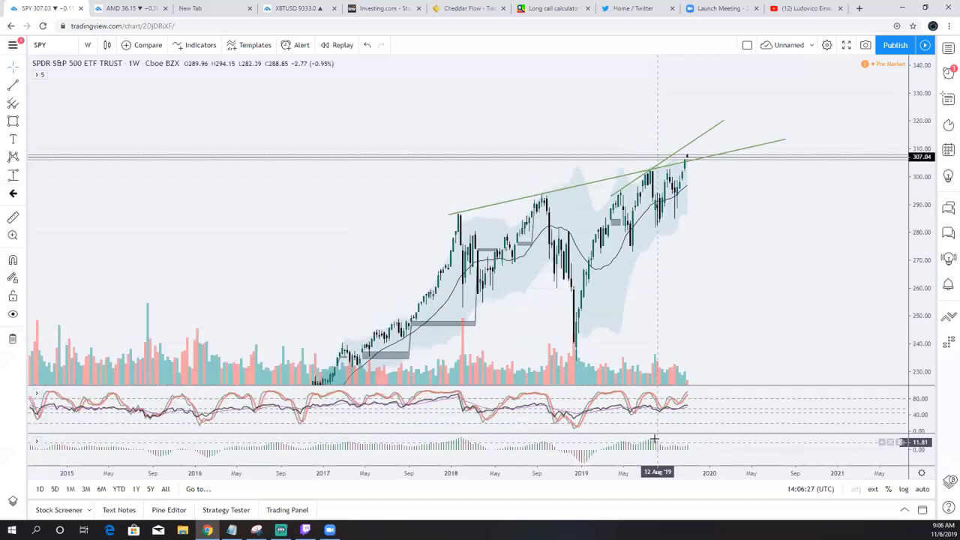
scroll(780, 387, down, 1)
drag(751, 349, 677, 341)
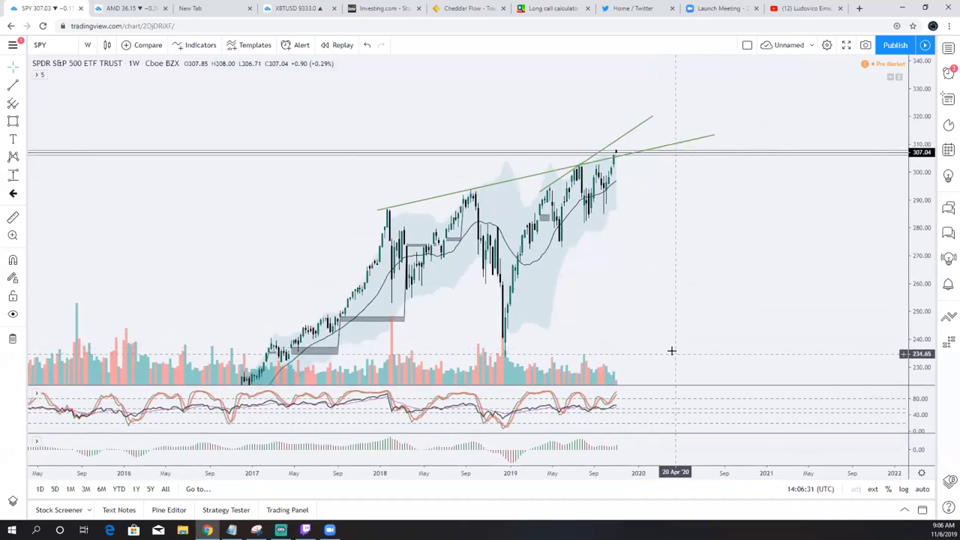
scroll(677, 368, up, 1)
scroll(676, 362, up, 1)
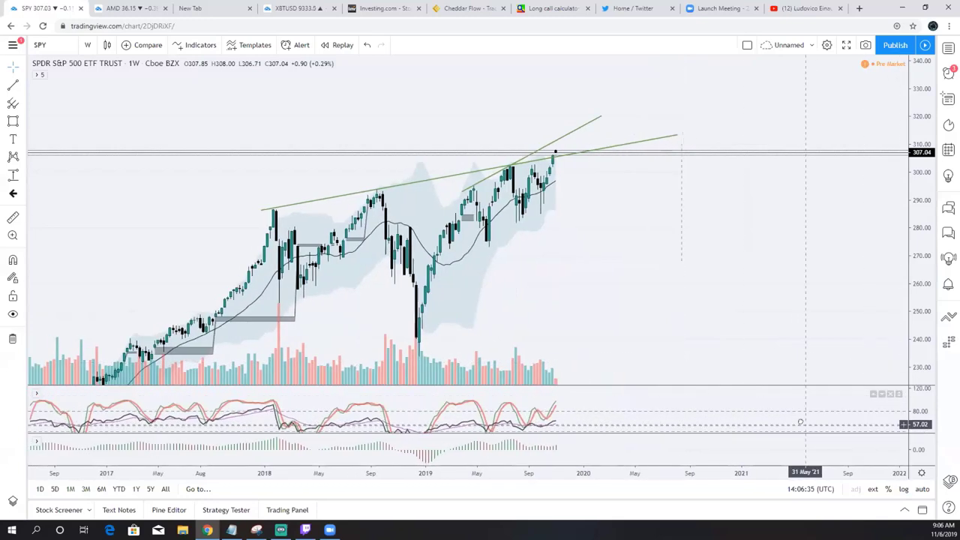
drag(628, 315, 692, 310)
click(686, 392)
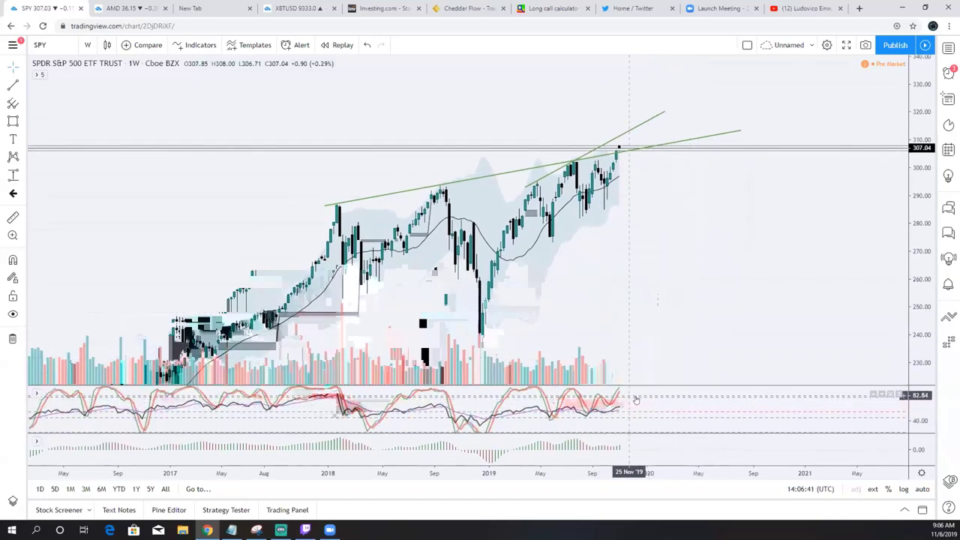
scroll(590, 400, up, 1)
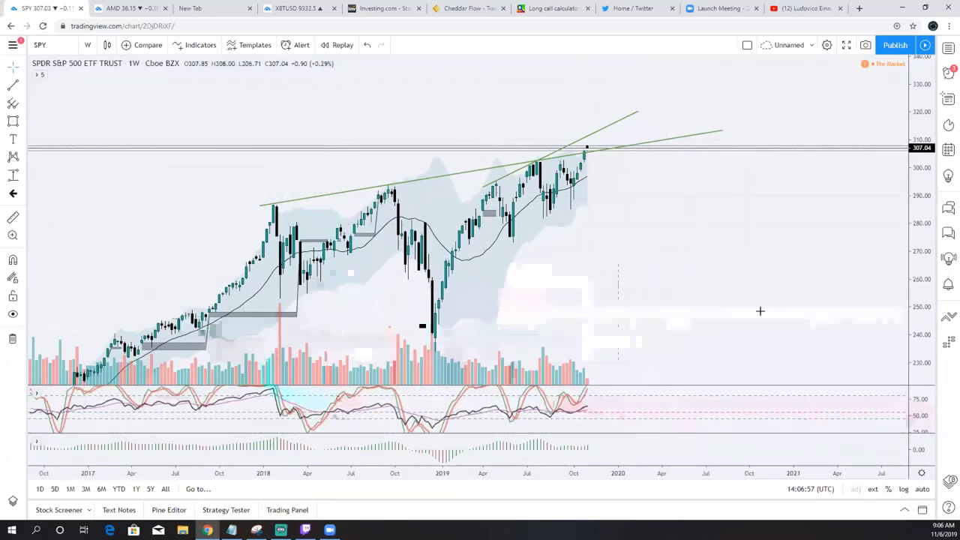
drag(664, 376, 687, 375)
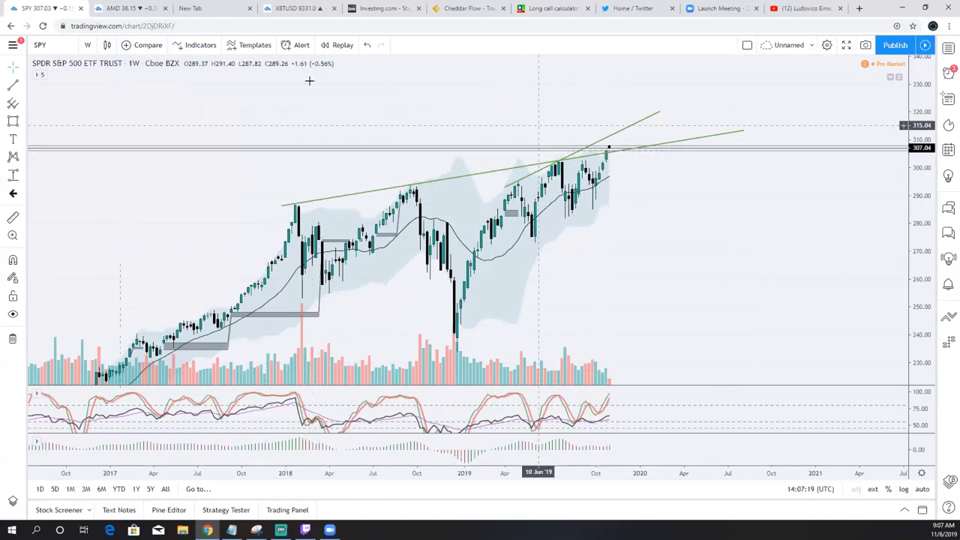
Switch the SPY chart to 1-day candles centred on the latest bars.
click(87, 45)
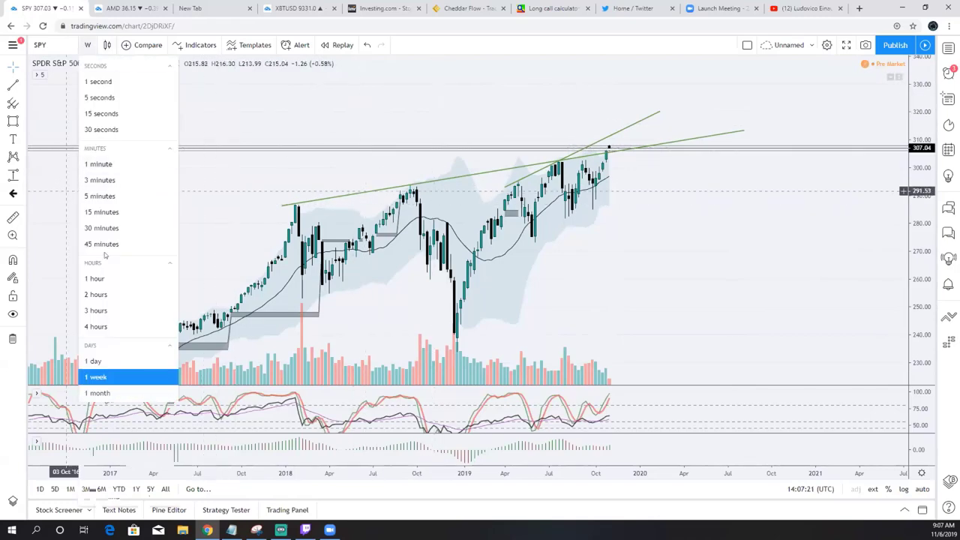
click(97, 360)
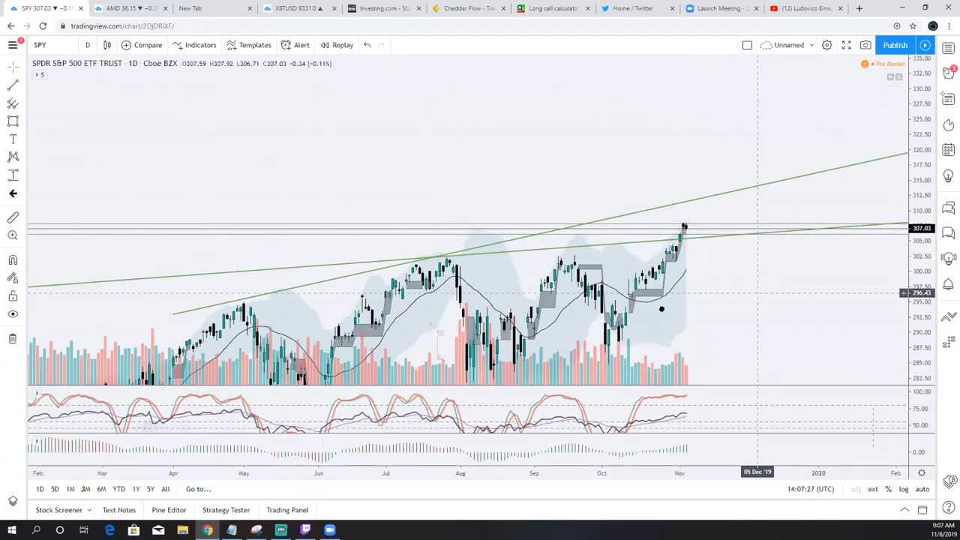
drag(758, 293, 614, 214)
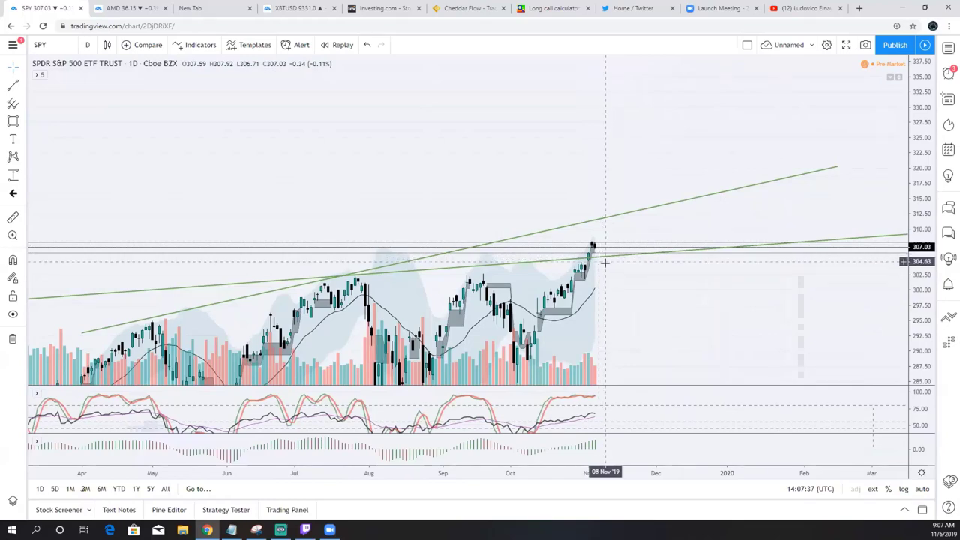
Zoom in on the daily SPY candles, check the current date, and reopen the interval list.
scroll(757, 262, up, 2)
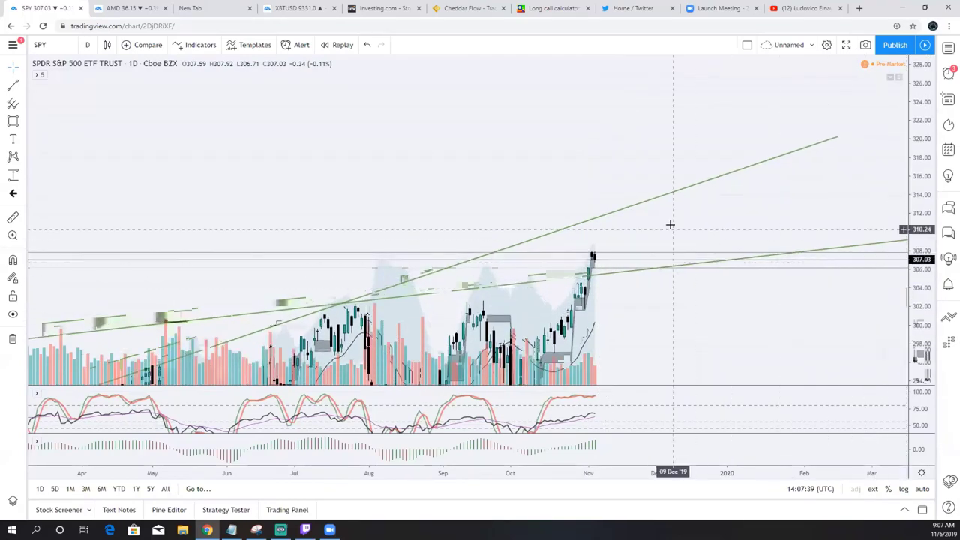
scroll(668, 223, up, 1)
scroll(559, 232, up, 1)
scroll(572, 223, up, 1)
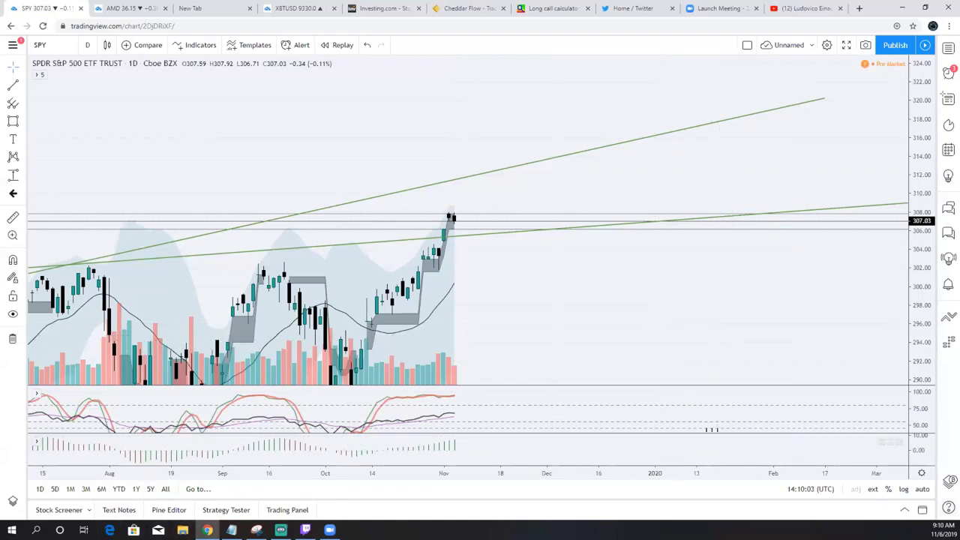
click(929, 532)
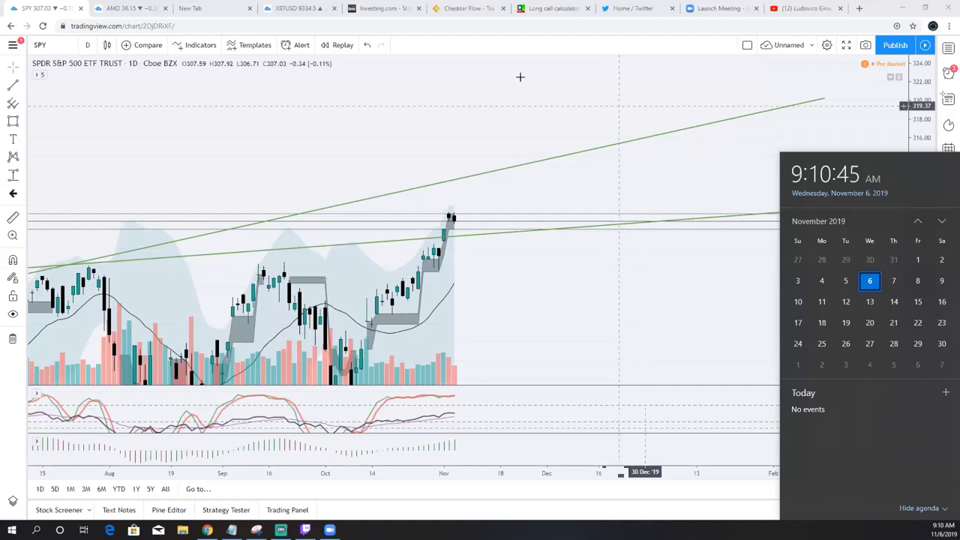
click(85, 45)
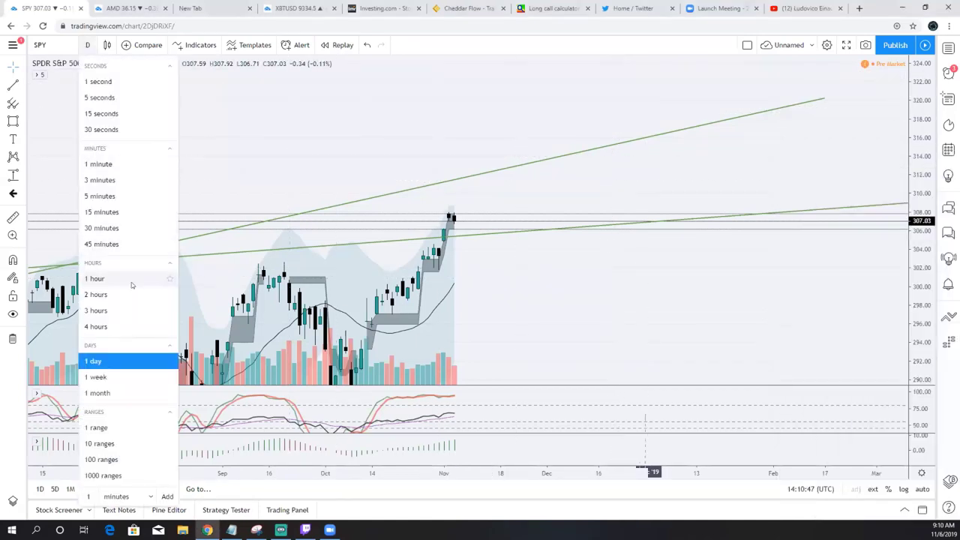
Change the SPY chart to 4-hour candles and zoom in on recent months.
click(116, 327)
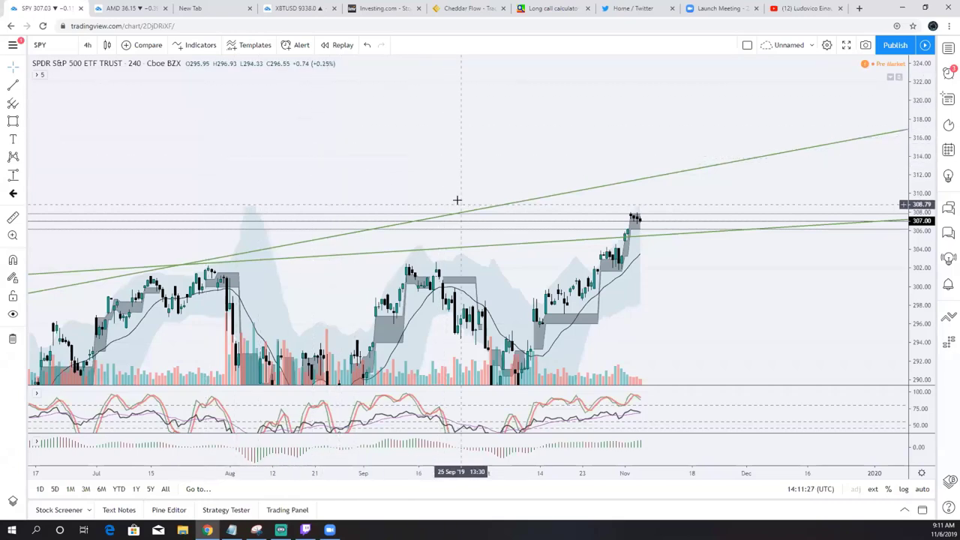
scroll(450, 198, up, 3)
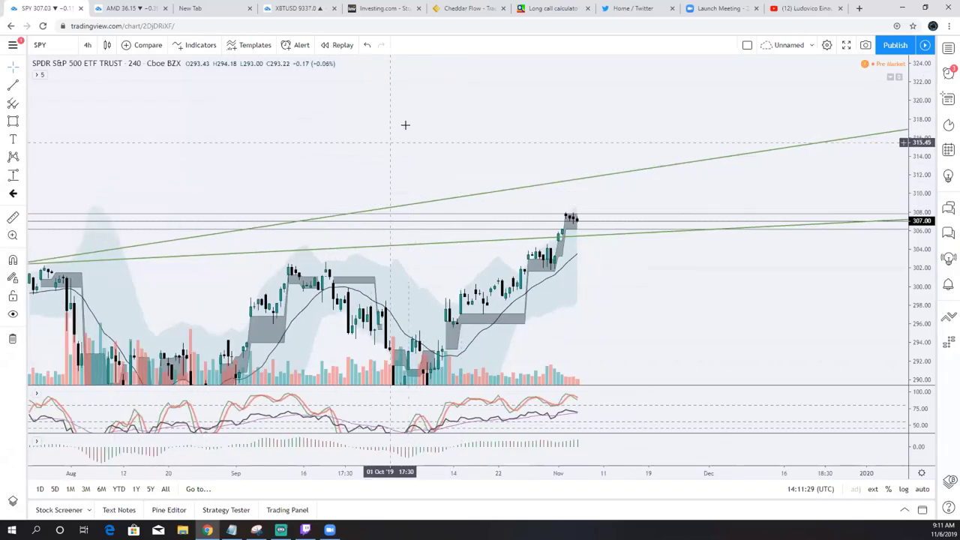
Show the watchlist panel with index quotes and SPY details beside the 4-hour chart.
click(948, 48)
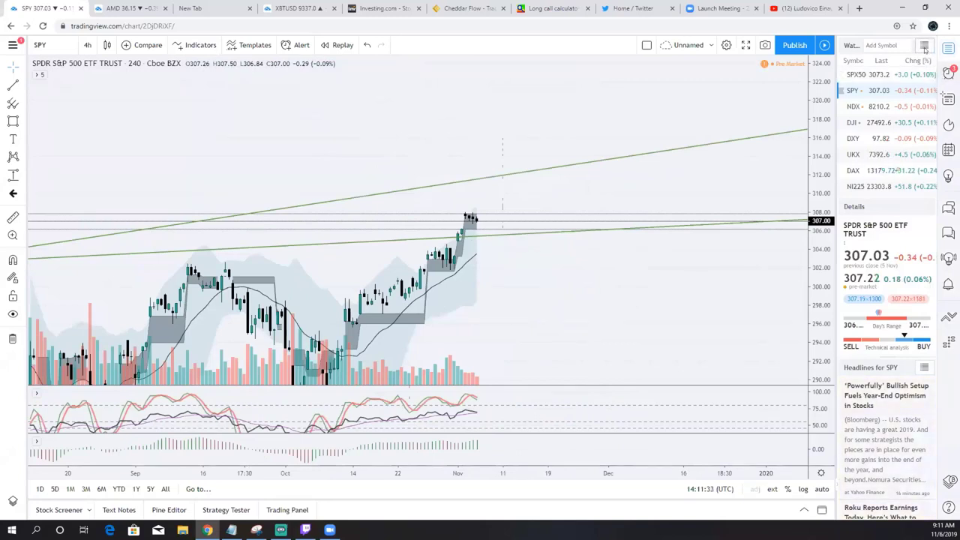
click(924, 47)
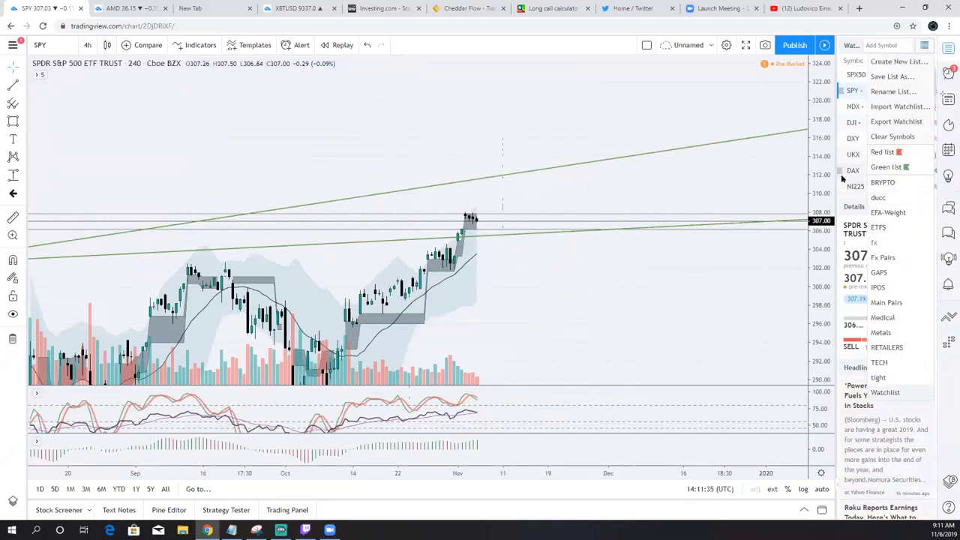
click(600, 263)
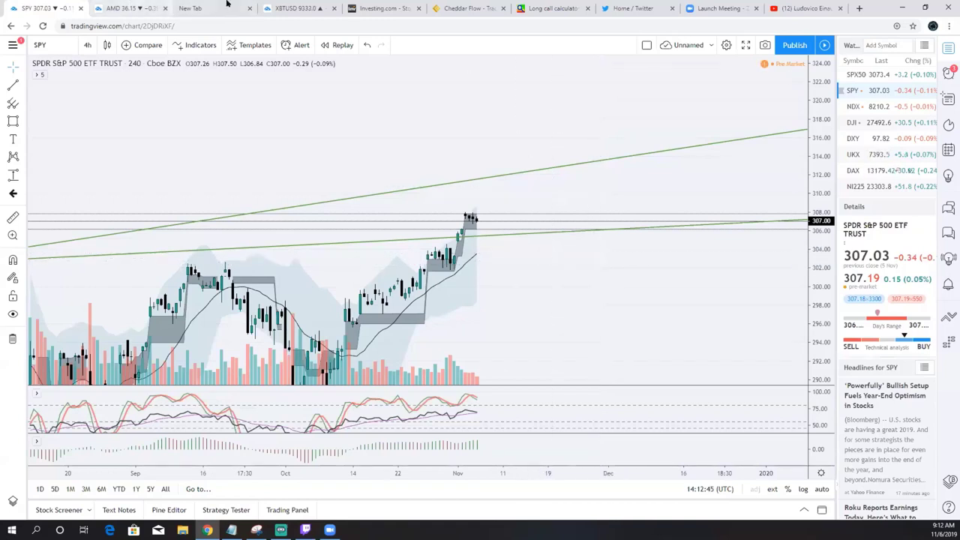
Show the XBTUSD Bitcoin chart on the 1-week interval and adjust its visible range.
click(292, 8)
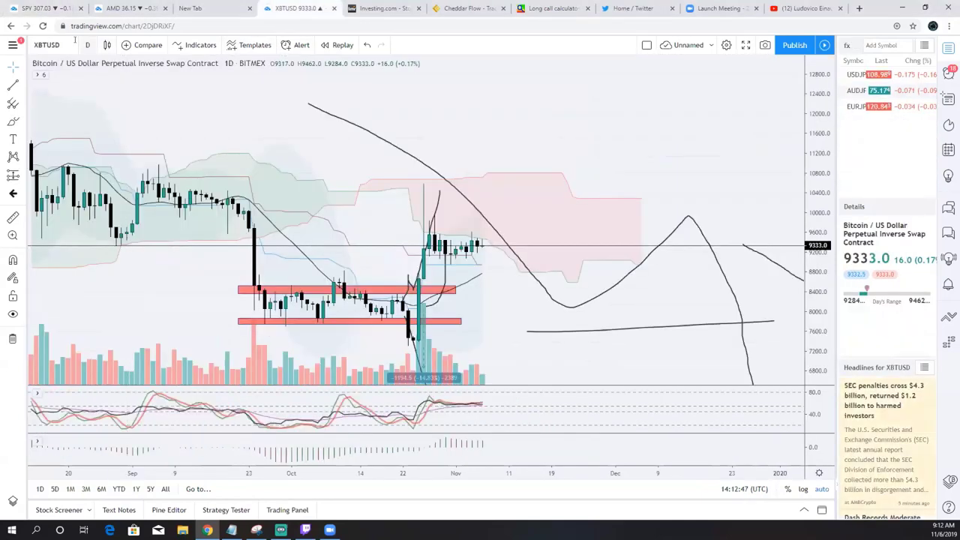
click(87, 45)
click(125, 375)
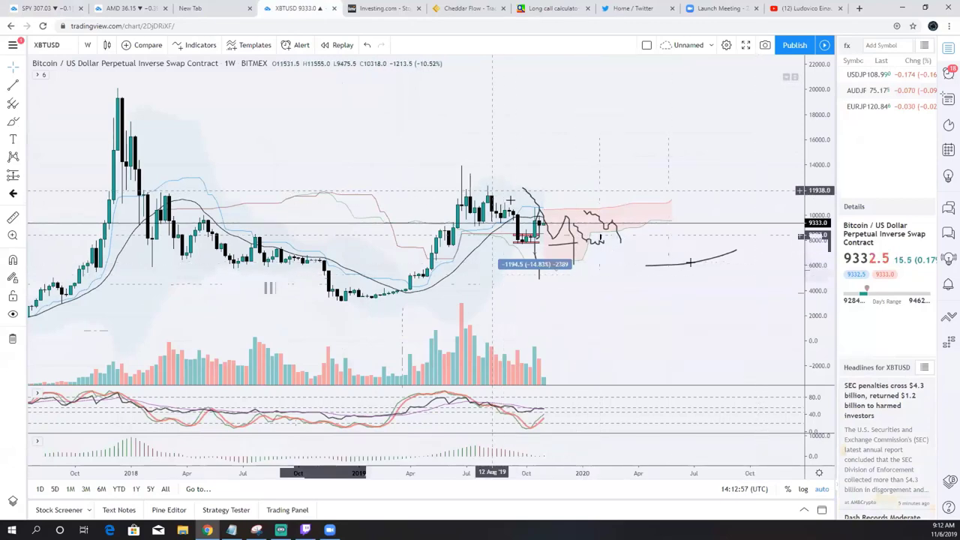
scroll(509, 200, up, 2)
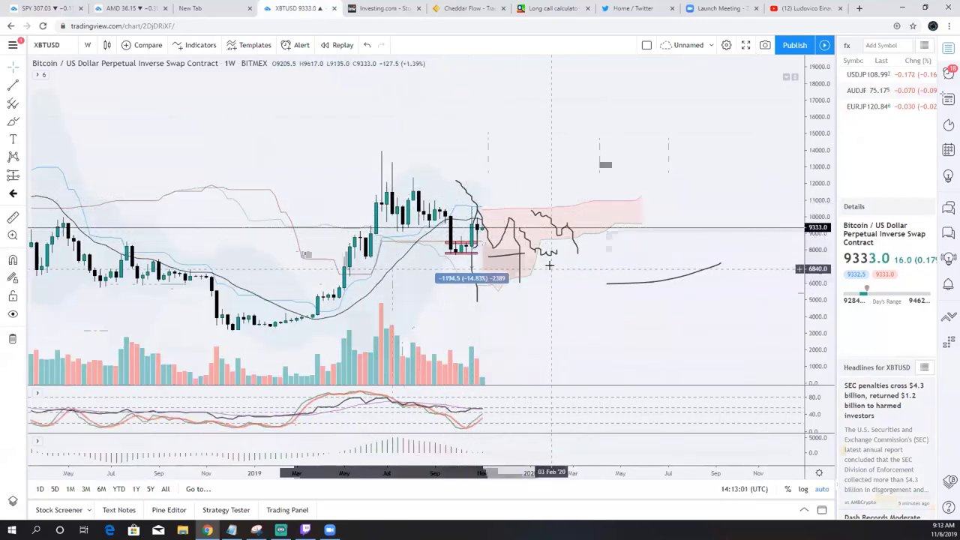
scroll(549, 265, down, 2)
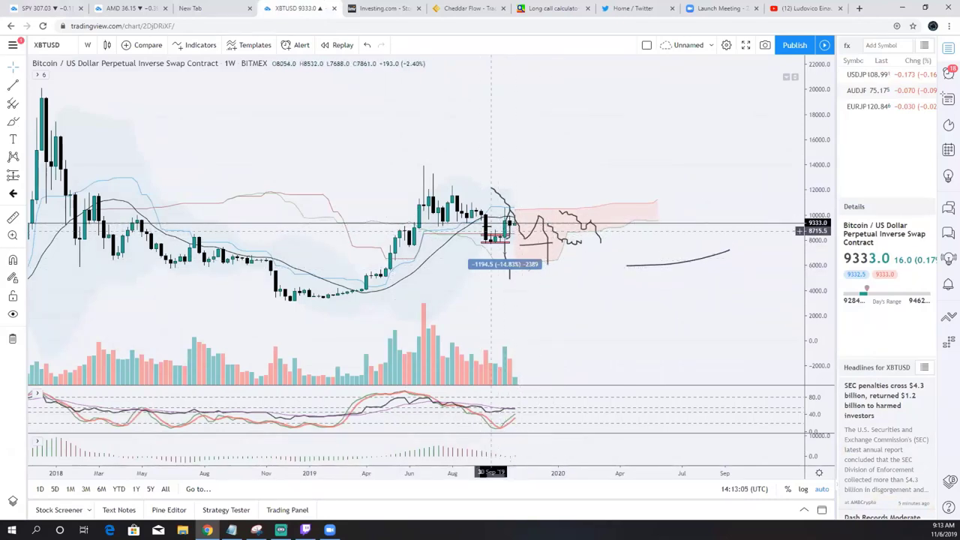
scroll(492, 231, down, 2)
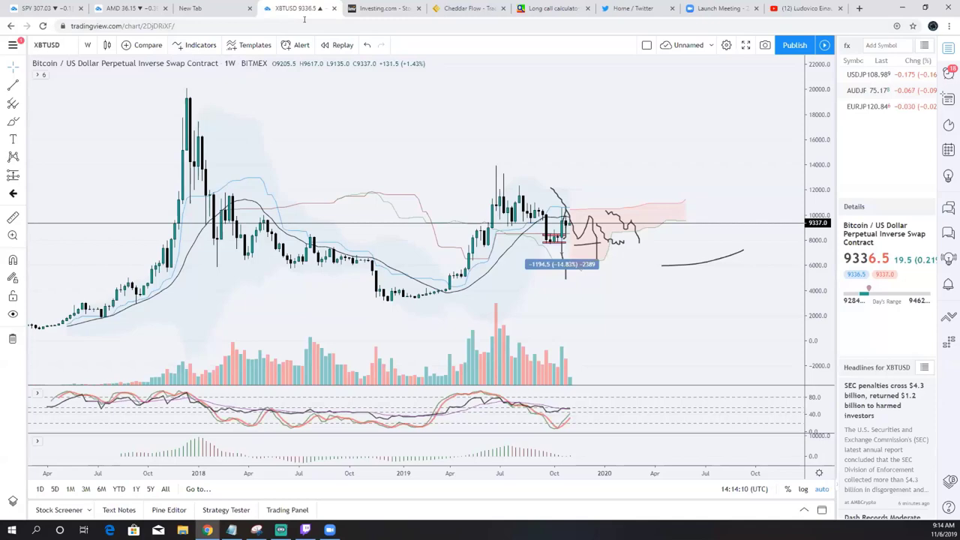
Glance at USDJPY, then settle on the weekly EURJPY chart zoomed out.
click(868, 107)
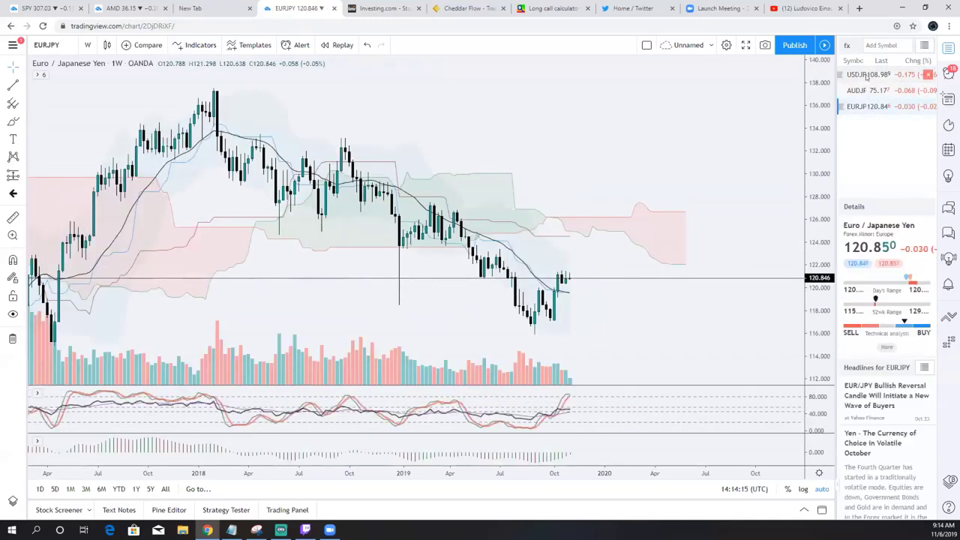
click(866, 76)
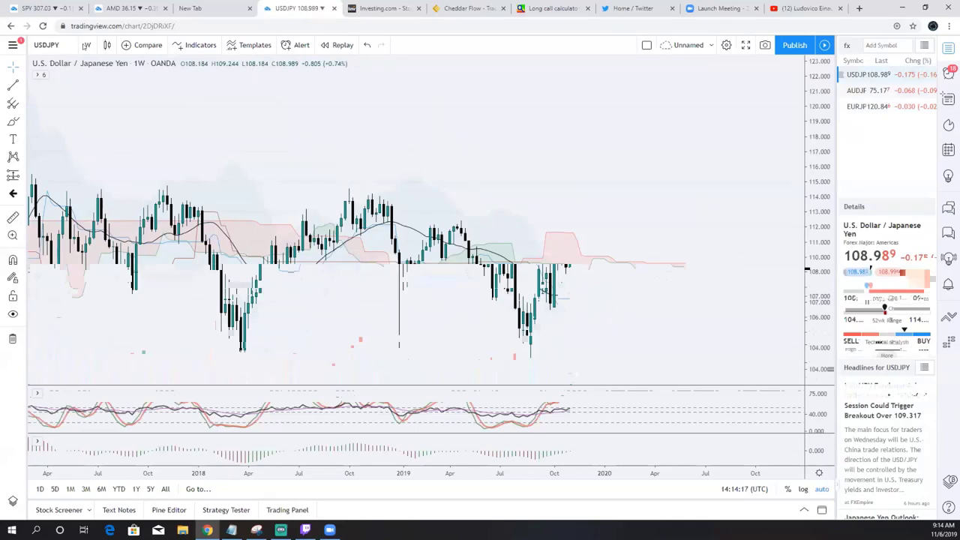
scroll(452, 160, down, 2)
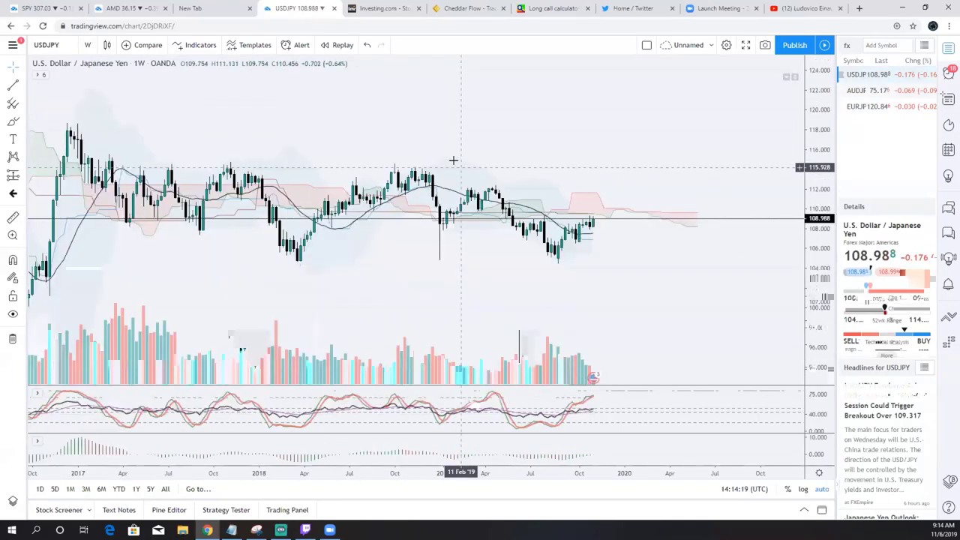
scroll(442, 150, down, 2)
scroll(432, 139, down, 2)
scroll(423, 128, down, 2)
scroll(423, 128, up, 3)
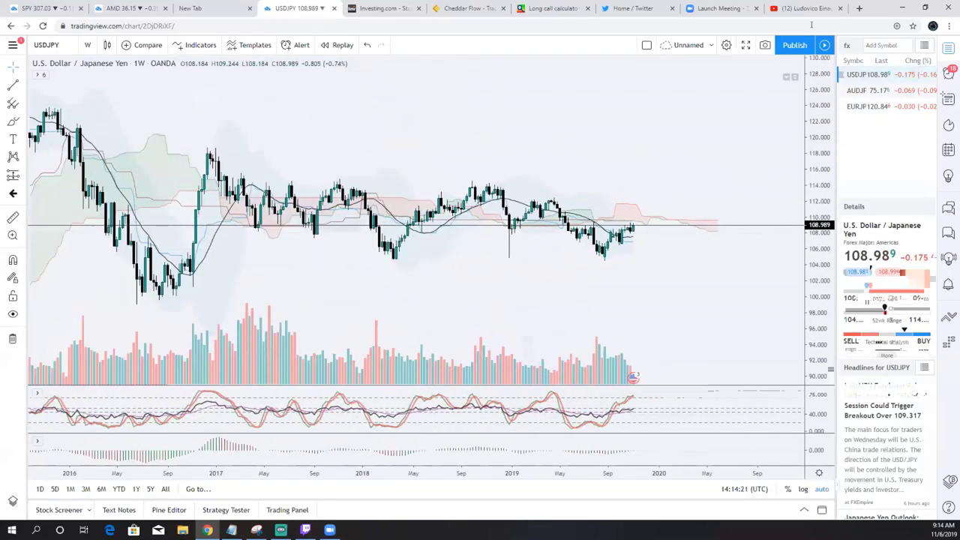
click(862, 106)
scroll(581, 121, down, 2)
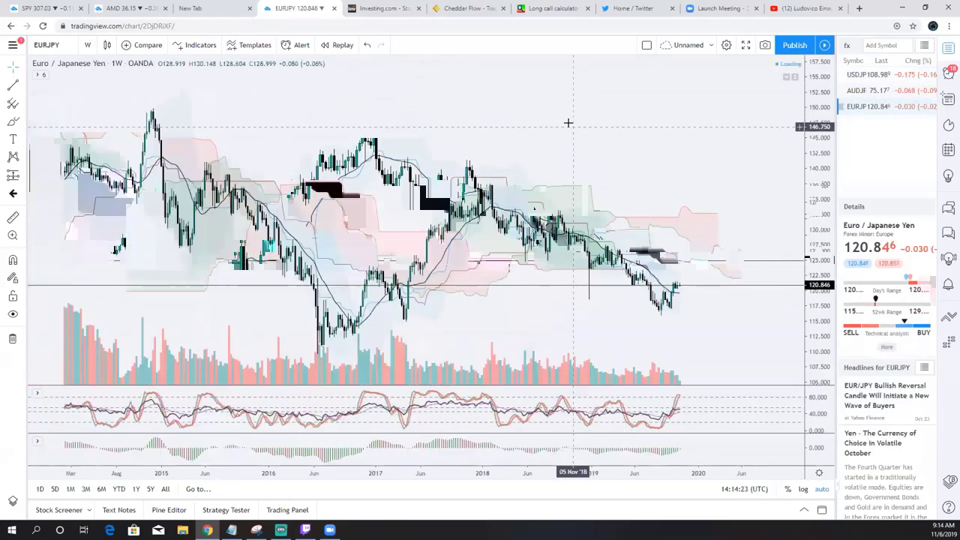
scroll(512, 120, down, 3)
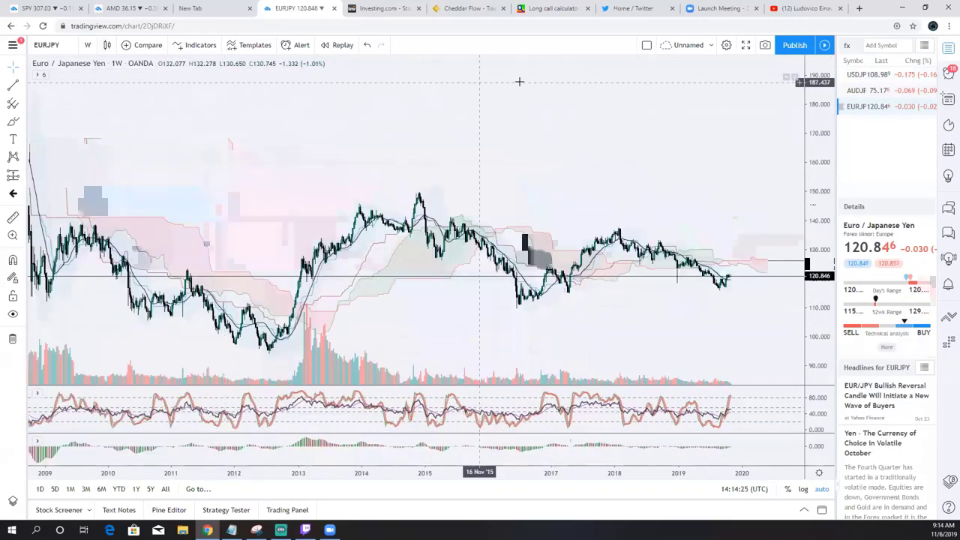
scroll(519, 81, up, 3)
Switch the watchlist to the ETFS list and chart the EFA ETF.
click(924, 45)
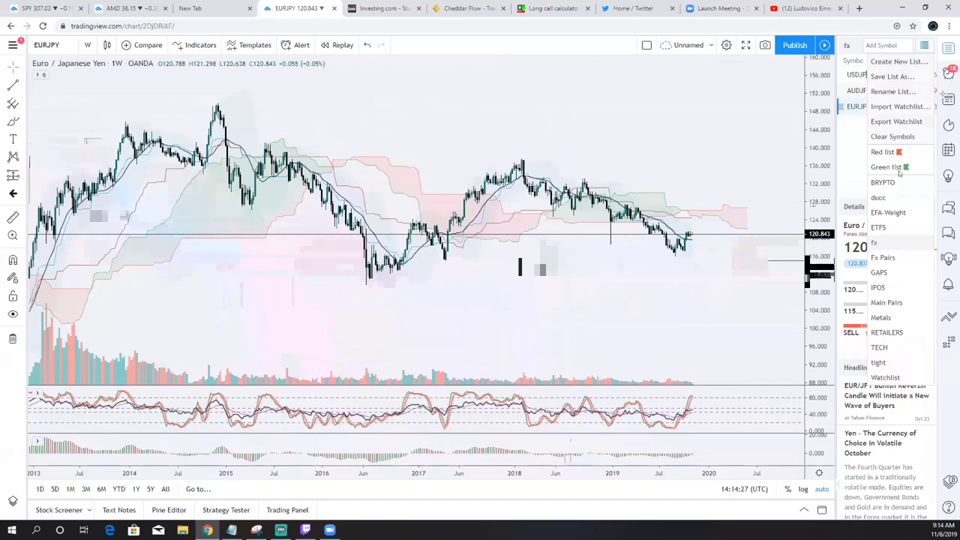
click(885, 227)
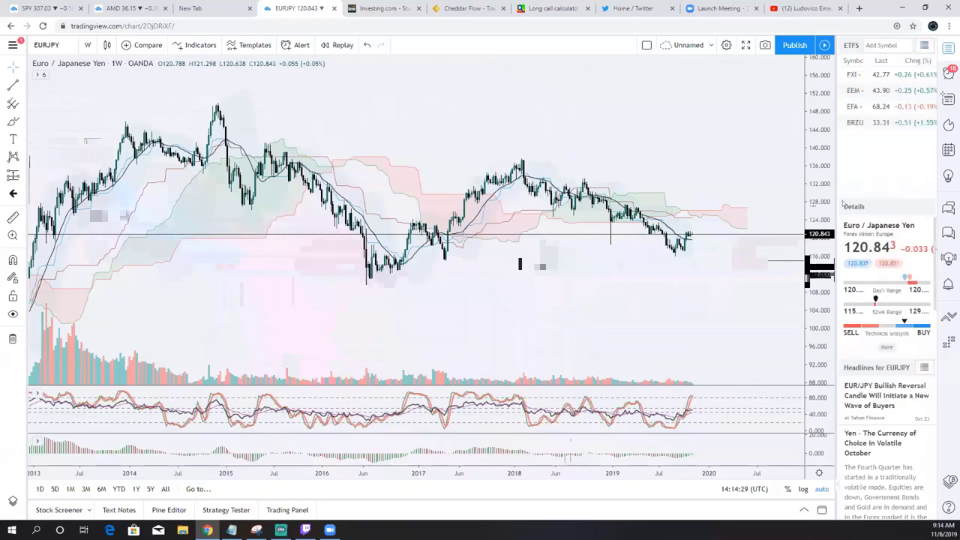
click(876, 107)
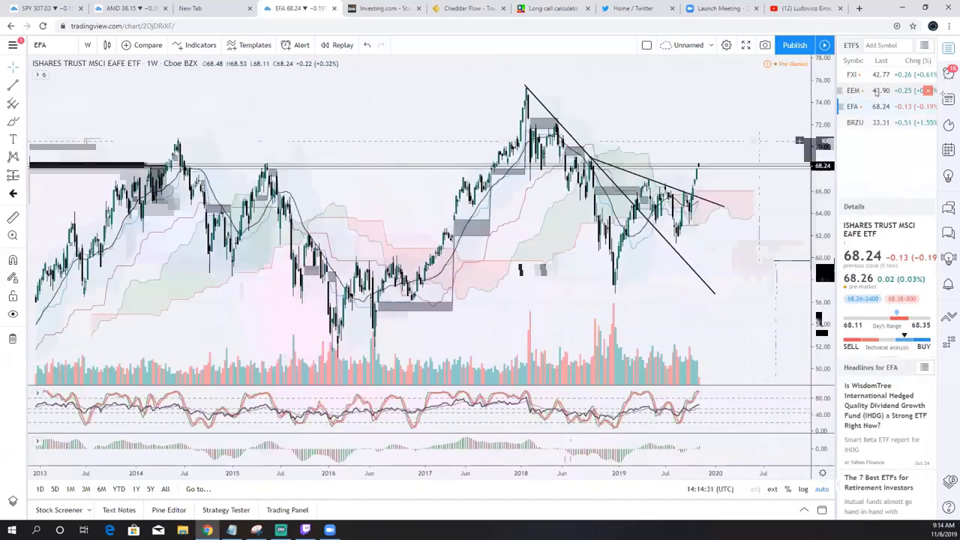
Switch the watchlist to the Metals list and chart SILVER, zooming in.
click(924, 45)
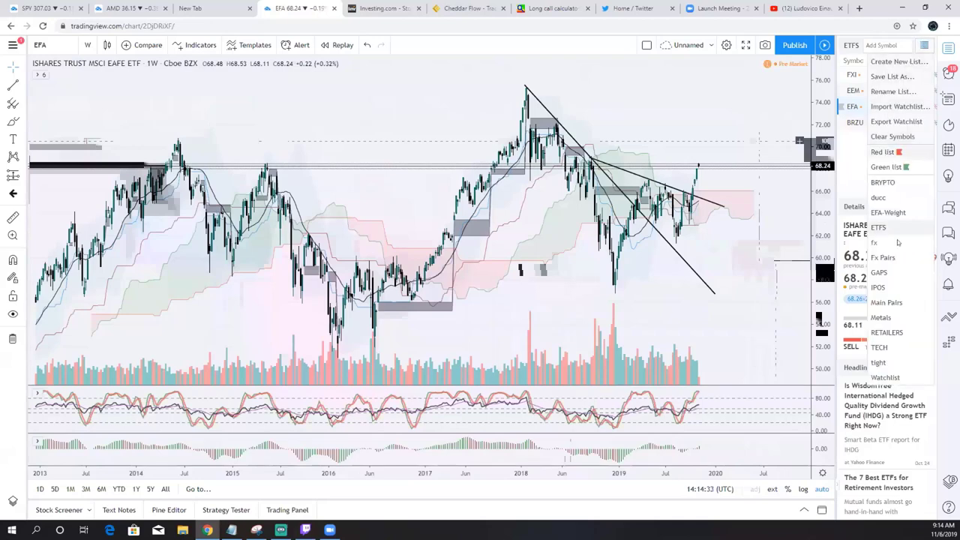
mouse_move(897, 317)
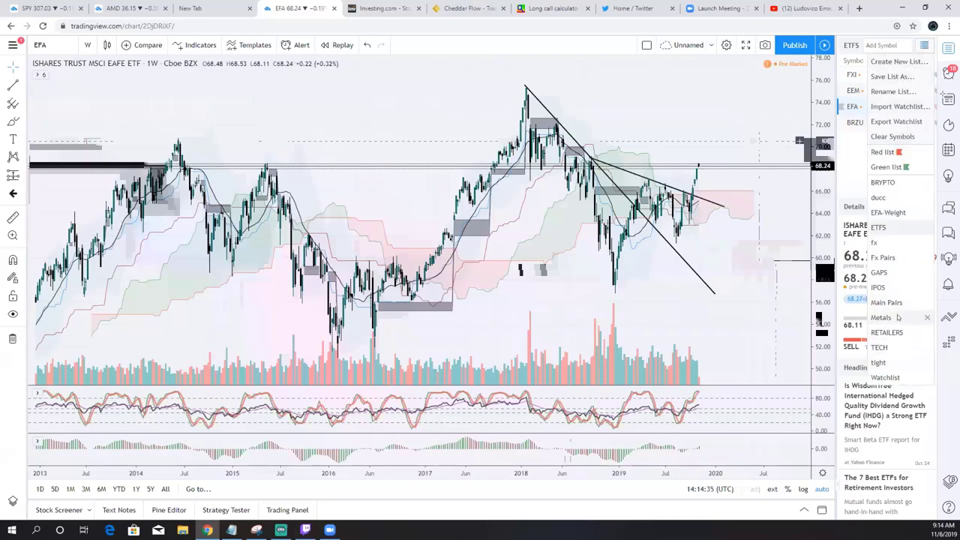
click(881, 317)
click(856, 90)
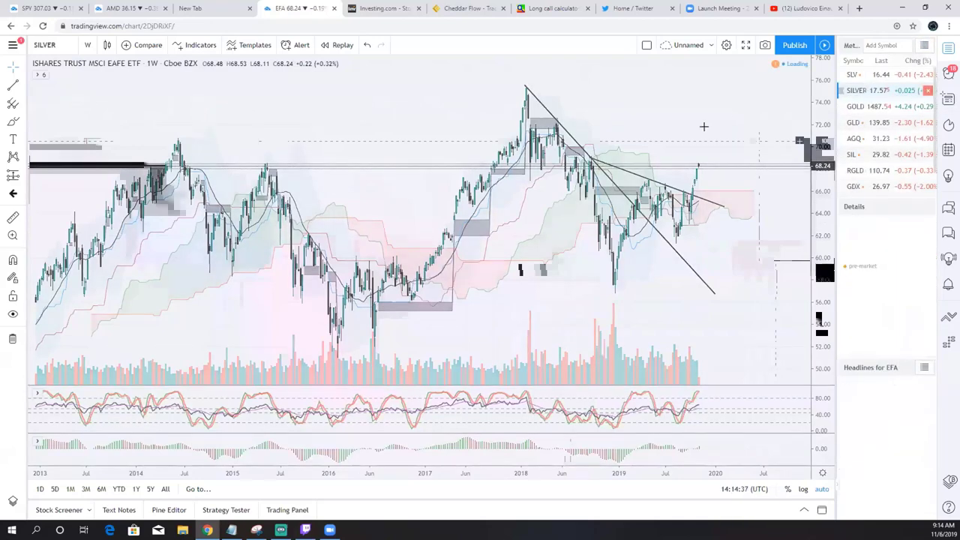
scroll(723, 200, up, 2)
scroll(722, 199, up, 3)
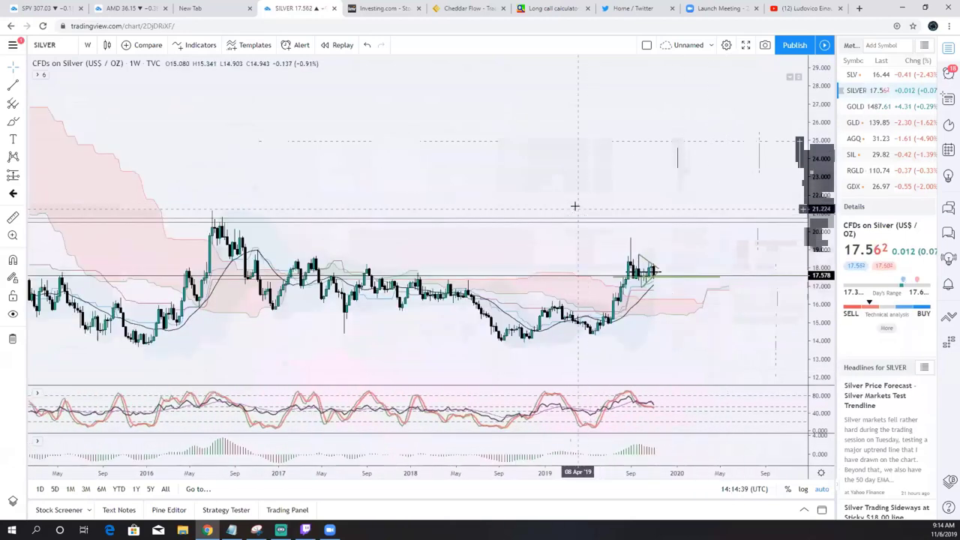
scroll(574, 206, up, 2)
scroll(665, 152, up, 1)
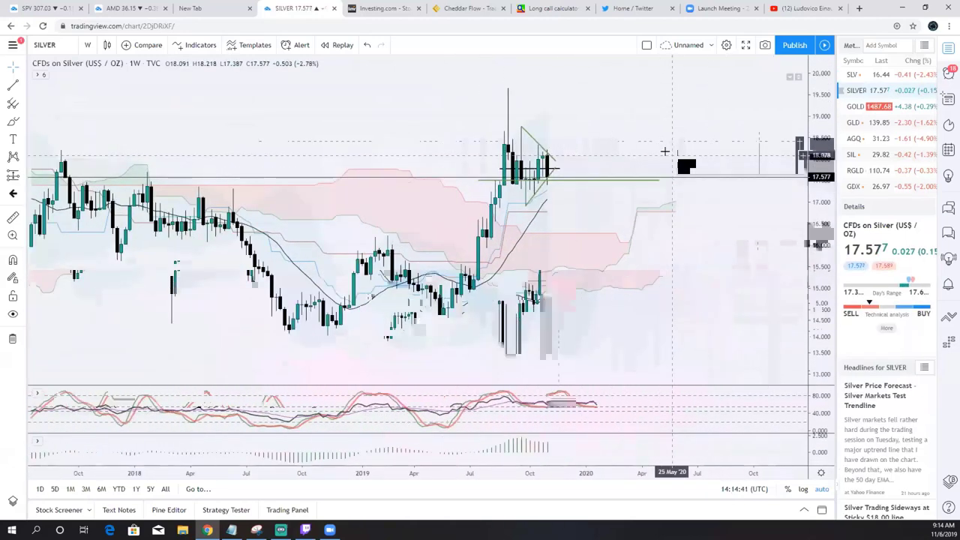
scroll(665, 152, up, 2)
scroll(665, 152, up, 1)
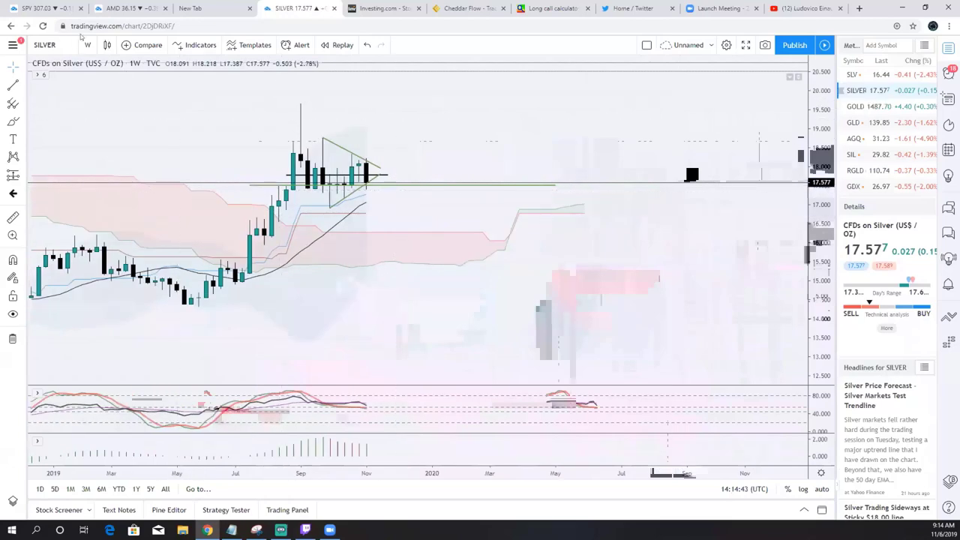
Frame the weekly silver chart on its drawn triangle and trendlines, keeping the interval.
click(87, 45)
click(424, 249)
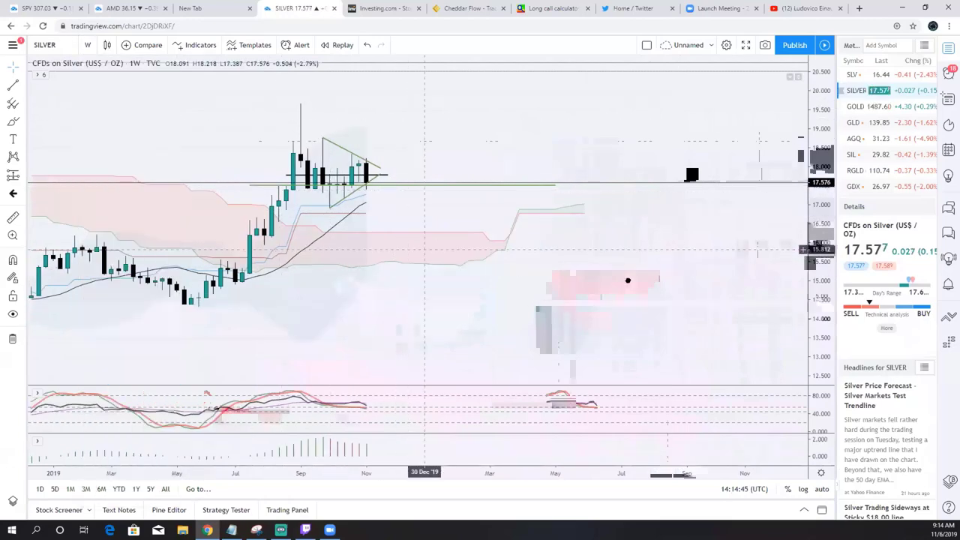
scroll(578, 216, up, 1)
scroll(578, 216, up, 1)
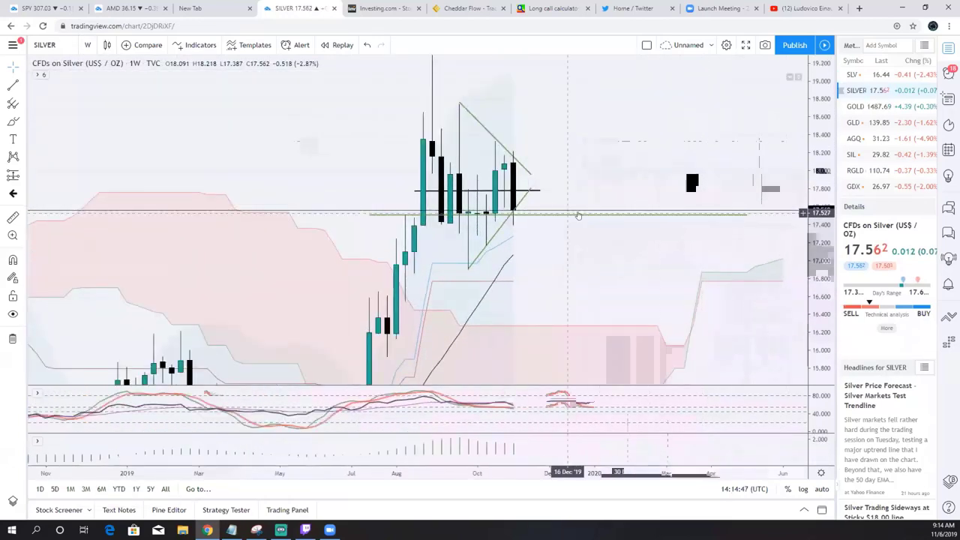
mouse_move(625, 186)
mouse_down()
mouse_move(686, 188)
mouse_move(546, 232)
mouse_move(557, 229)
mouse_up()
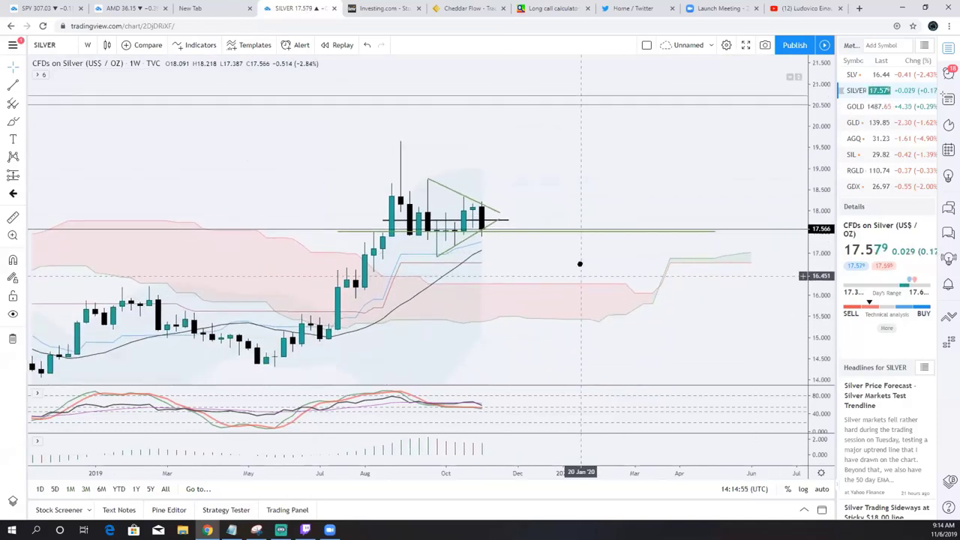
drag(579, 264, 584, 255)
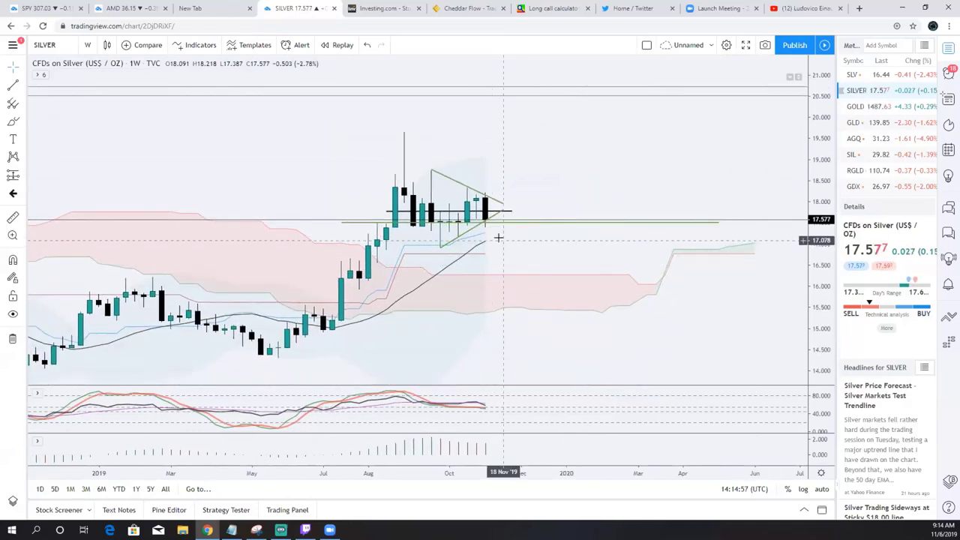
Show the GOLD chart on the 1-day interval.
click(872, 107)
click(87, 45)
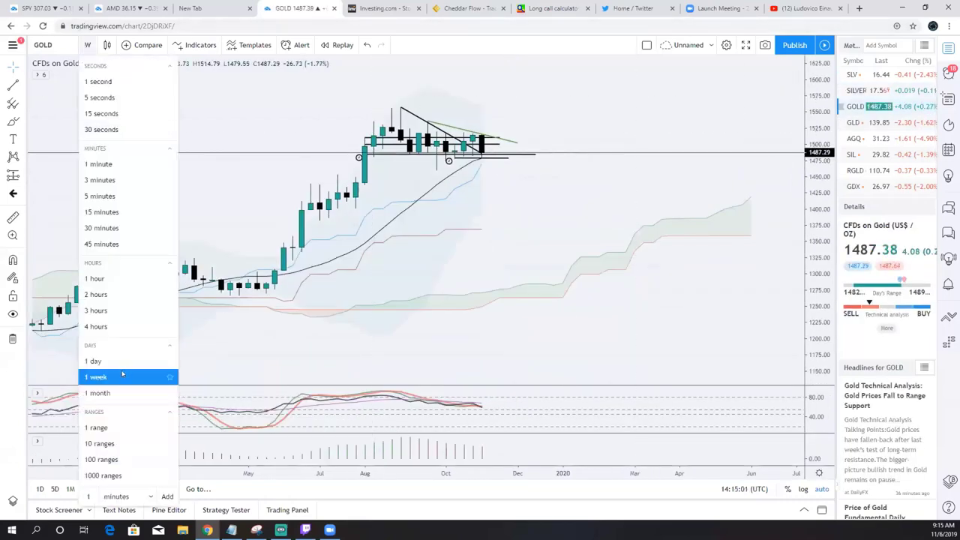
click(117, 362)
Frame the daily gold chart on its descending triangle trendlines from June to November.
mouse_move(797, 265)
mouse_down()
mouse_move(806, 105)
mouse_move(799, 271)
mouse_up()
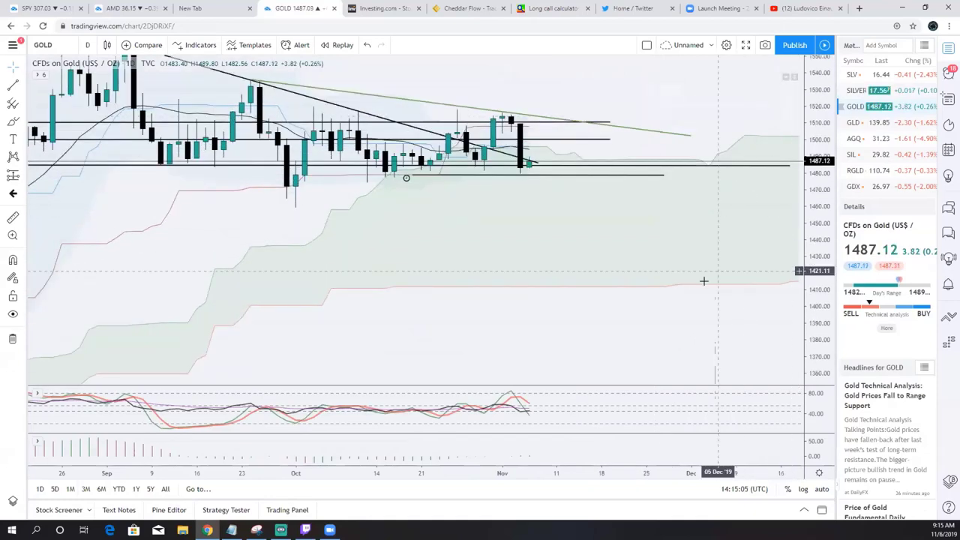
scroll(681, 252, down, 2)
drag(525, 189, 581, 198)
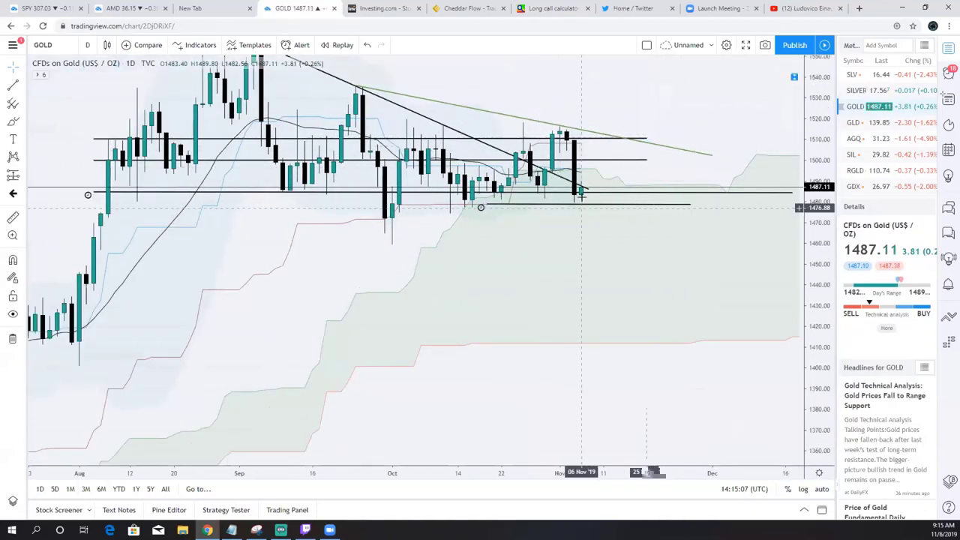
mouse_move(728, 112)
mouse_down()
mouse_move(693, 148)
mouse_move(619, 156)
mouse_up()
scroll(681, 143, down, 2)
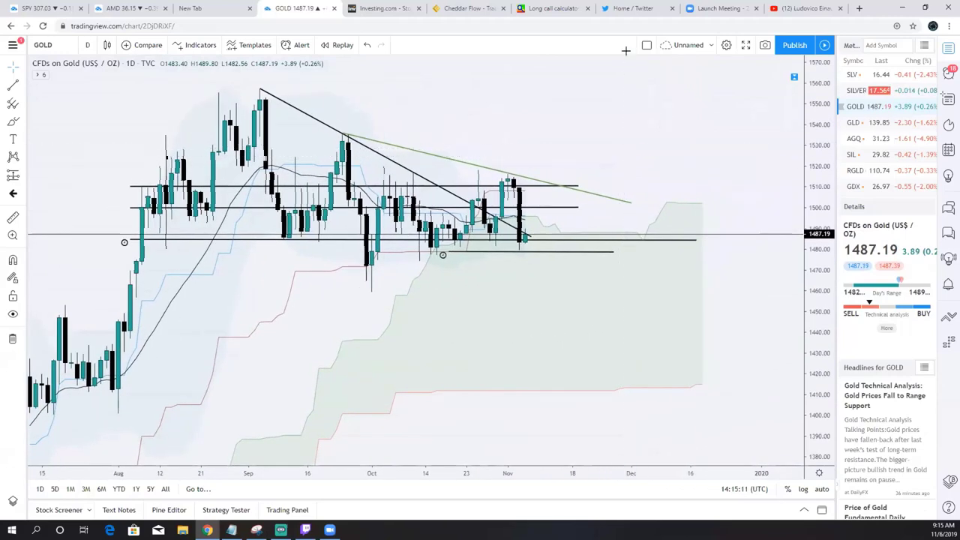
mouse_move(557, 88)
mouse_down()
mouse_move(630, 102)
mouse_move(615, 104)
mouse_up()
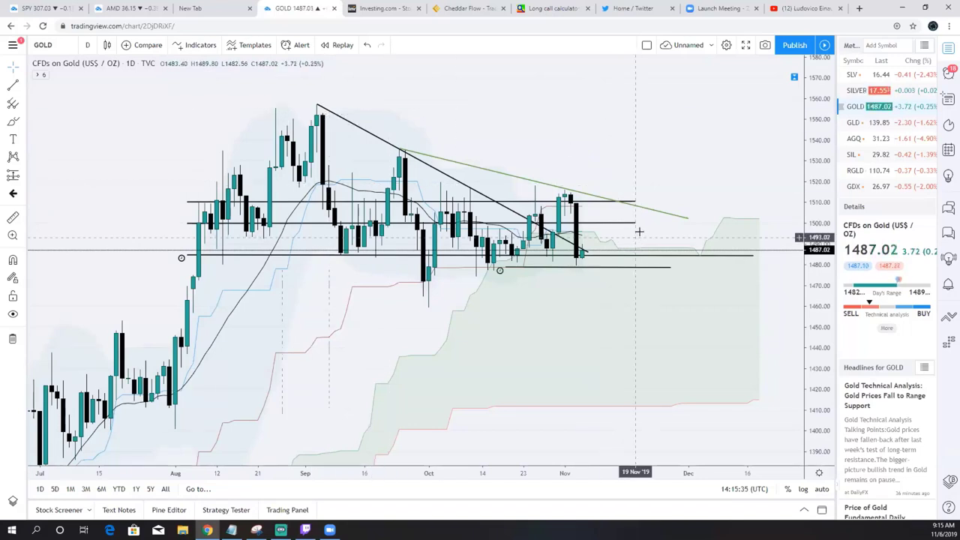
scroll(690, 177, right, 5)
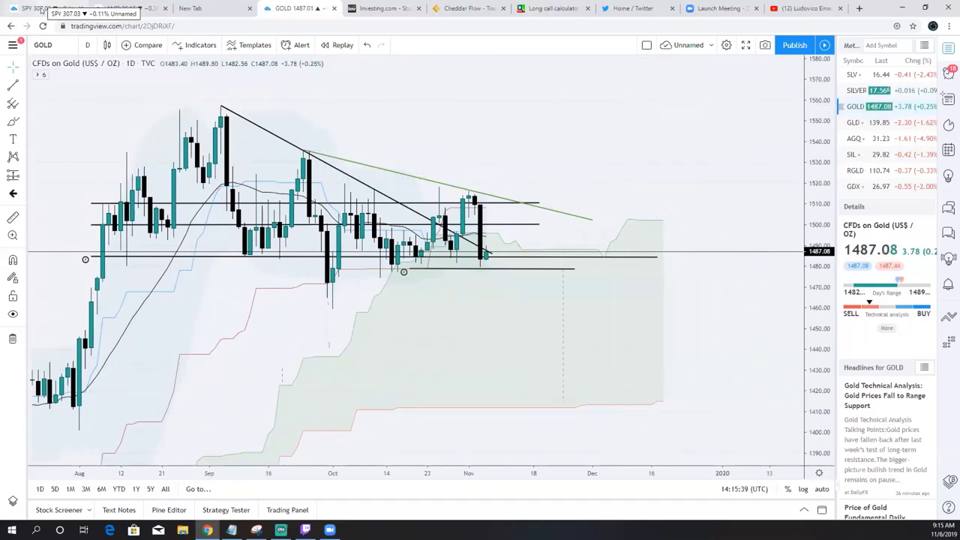
scroll(729, 330, down, 3)
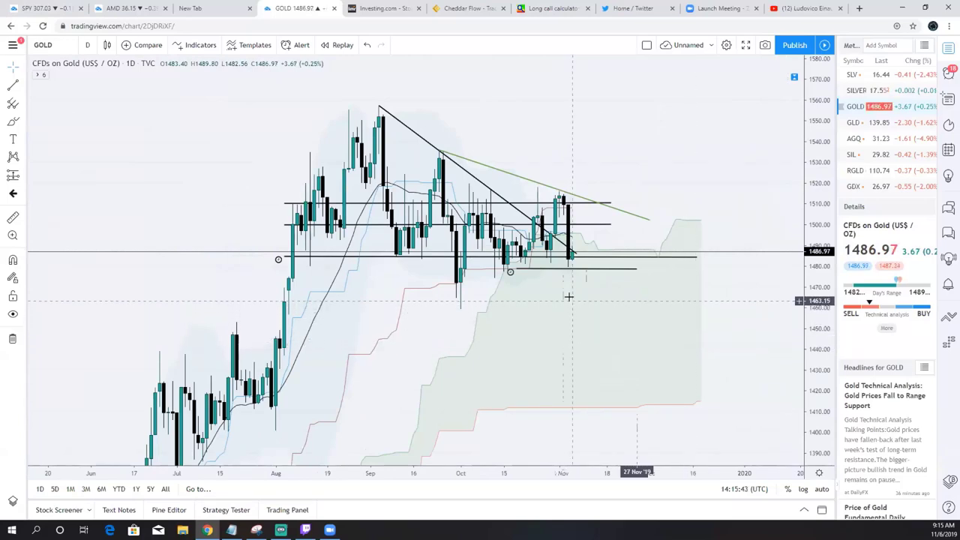
drag(577, 413, 602, 335)
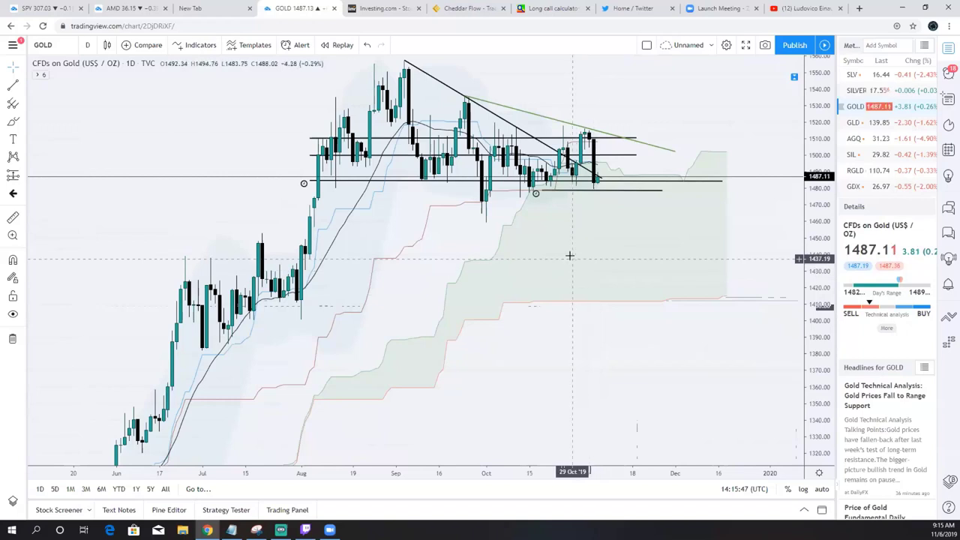
scroll(574, 257, up, 1)
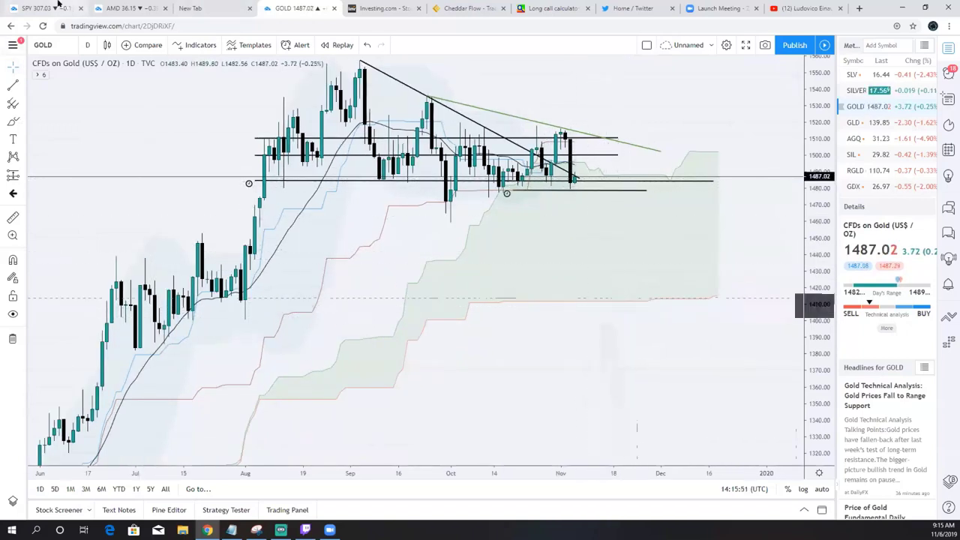
Expand the indicator legend and reset Ichimoku to its default 9/26/52/26 inputs.
click(39, 75)
mouse_move(113, 110)
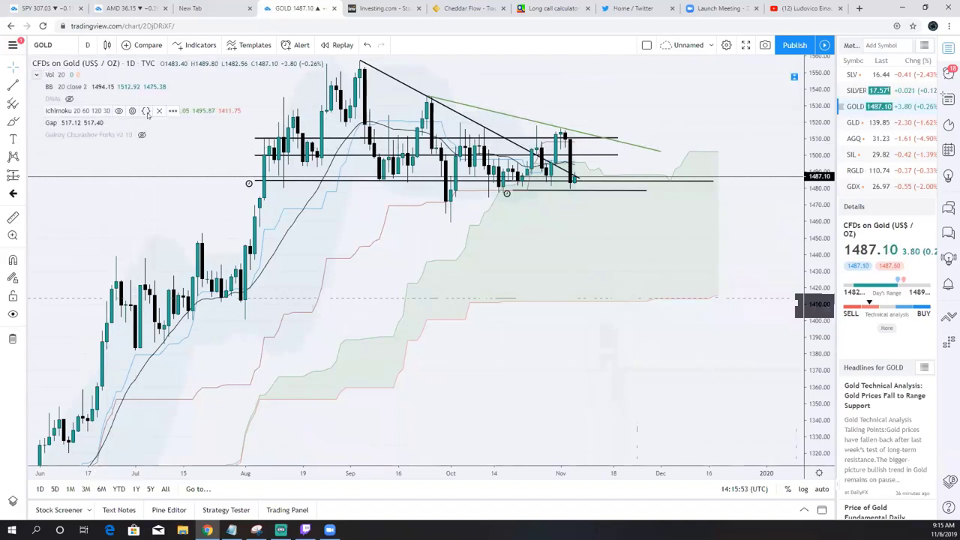
click(131, 111)
click(419, 361)
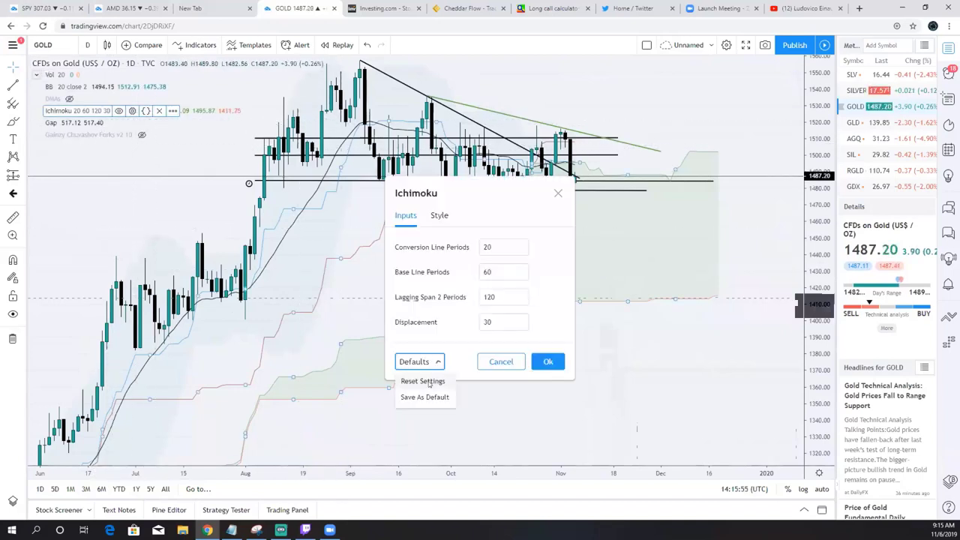
click(425, 380)
key(Return)
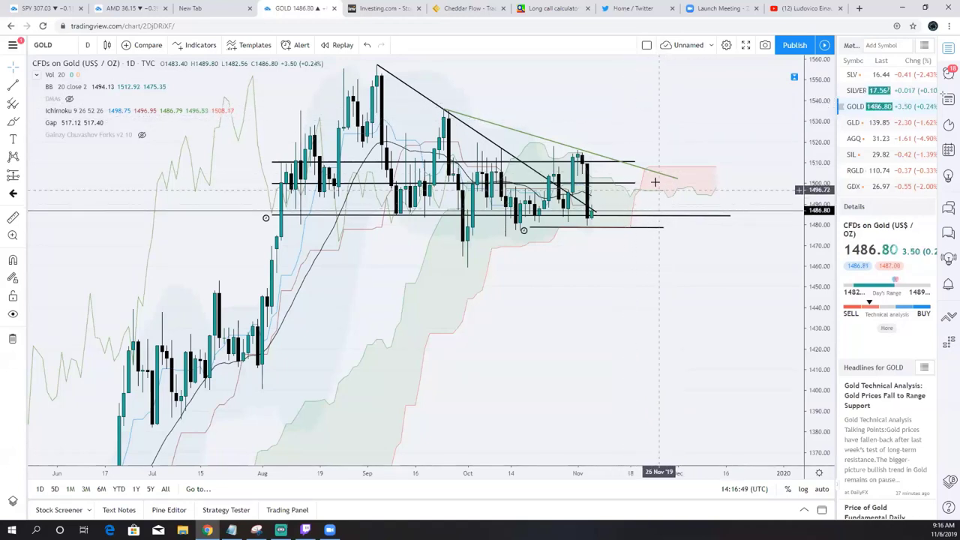
Zoom in slightly on the daily GOLD chart.
scroll(647, 214, up, 1)
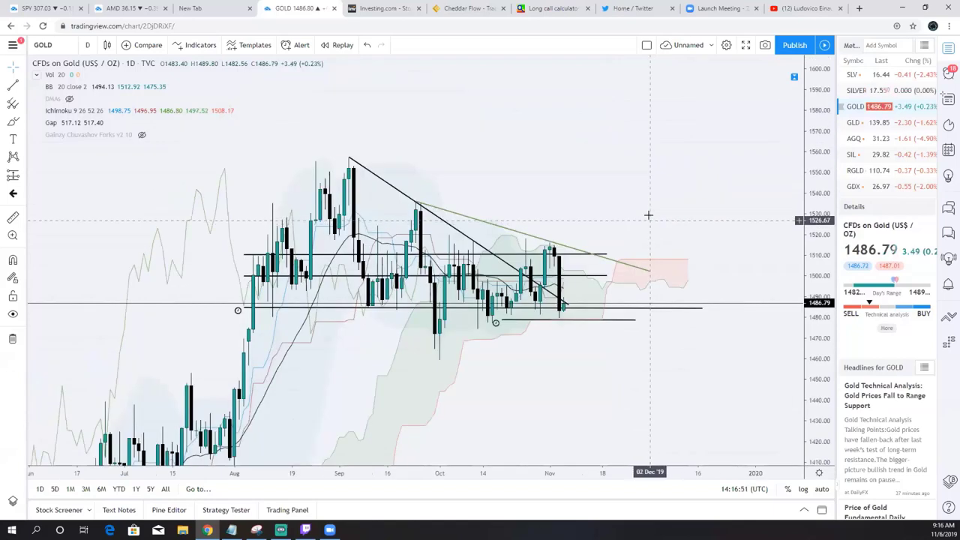
scroll(647, 214, up, 1)
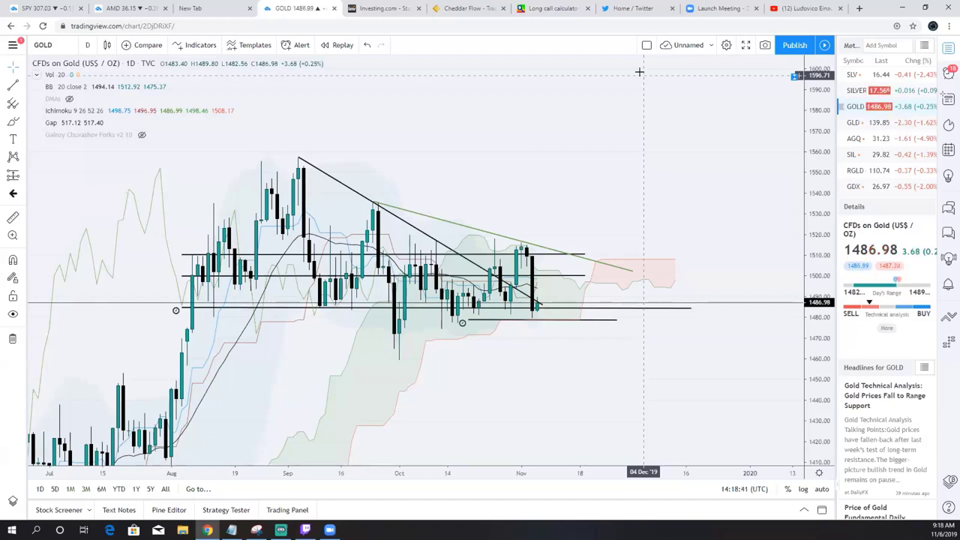
Switch the watchlist to the ETFS list and load the EEM daily chart.
click(924, 45)
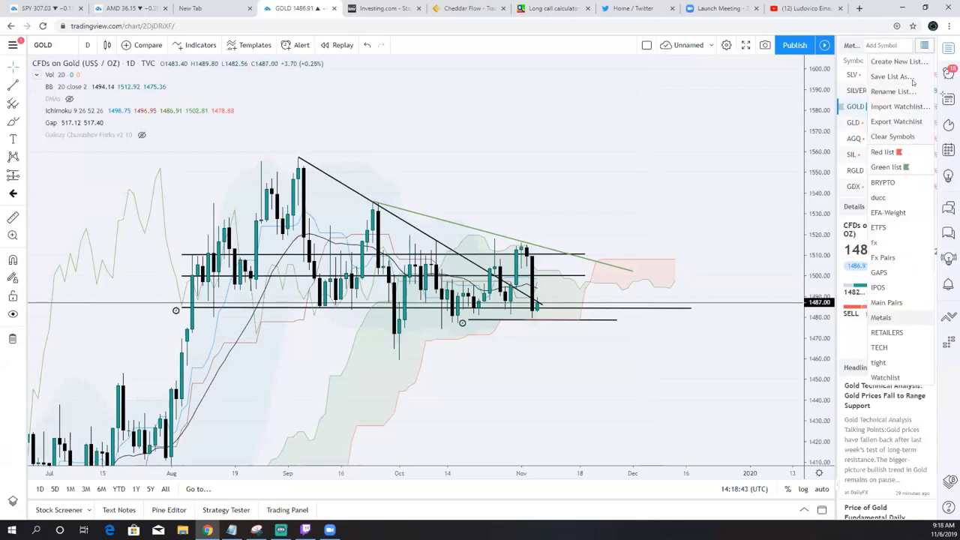
click(913, 48)
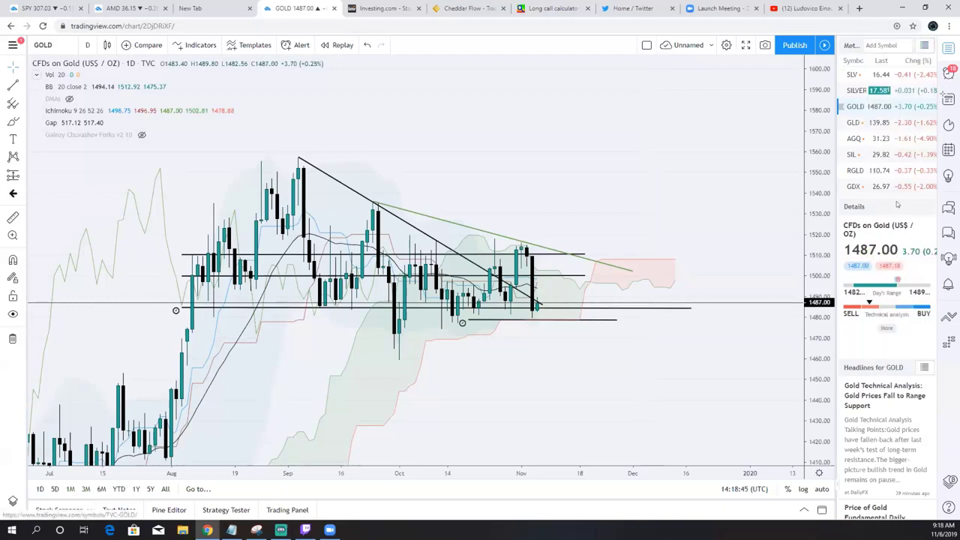
click(922, 46)
click(898, 243)
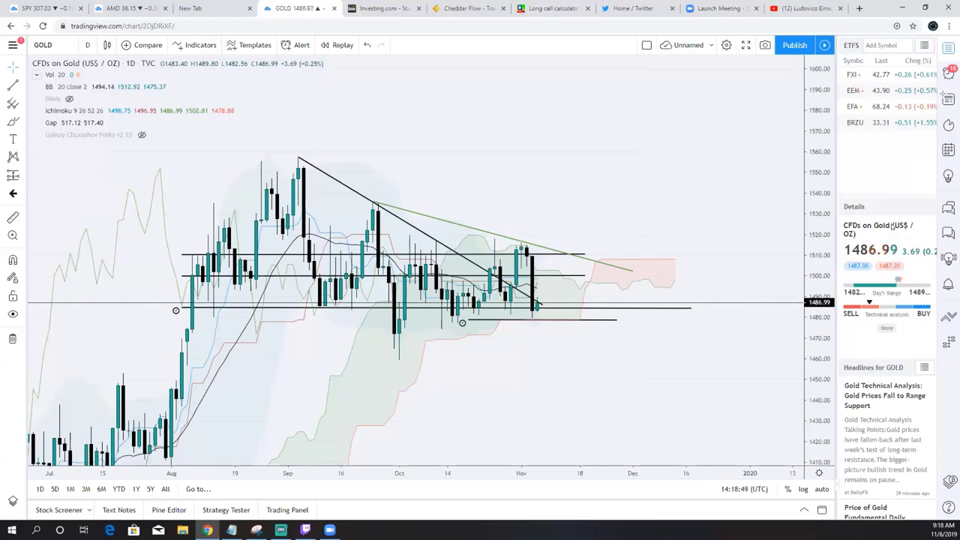
click(852, 90)
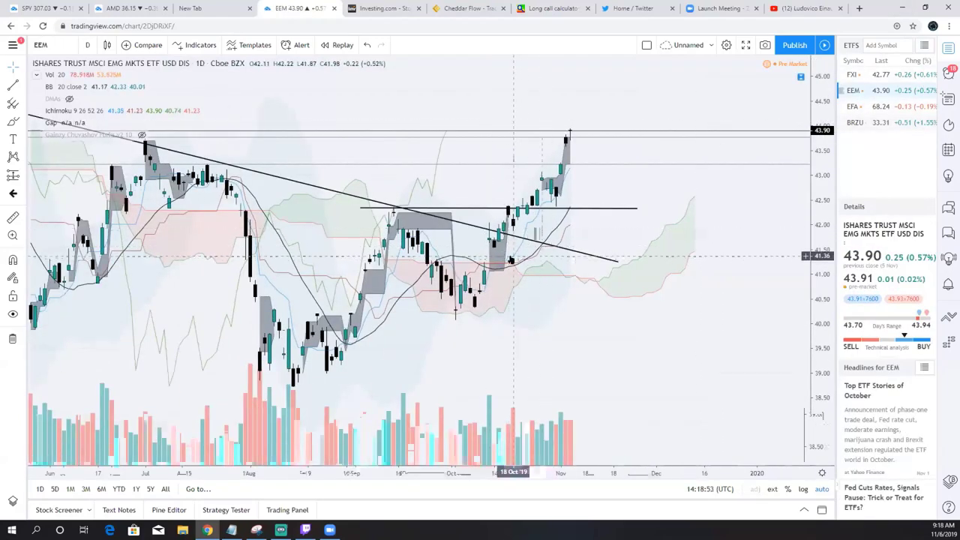
Inspect the EEM breakout-level horizontal line and collapse the chart's indicator list.
scroll(520, 271, down, 2)
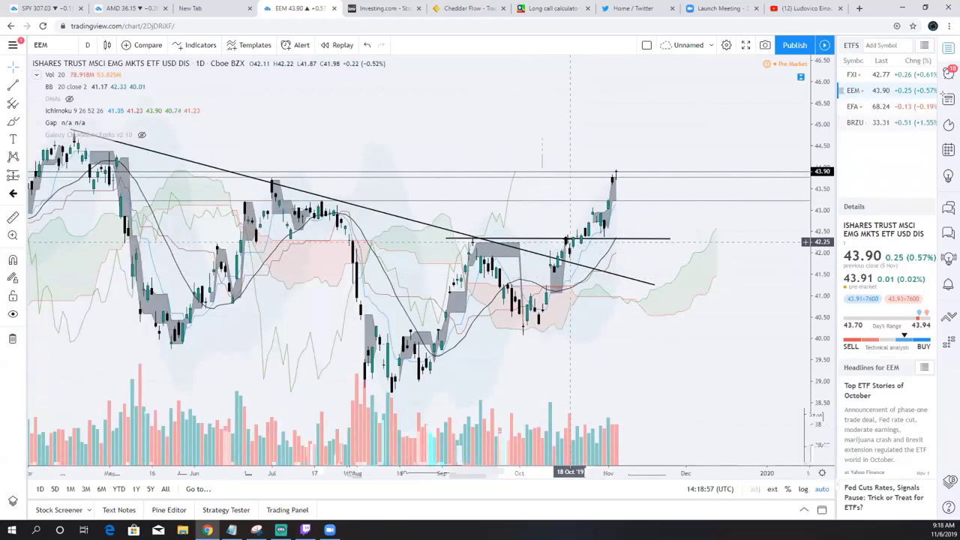
click(568, 239)
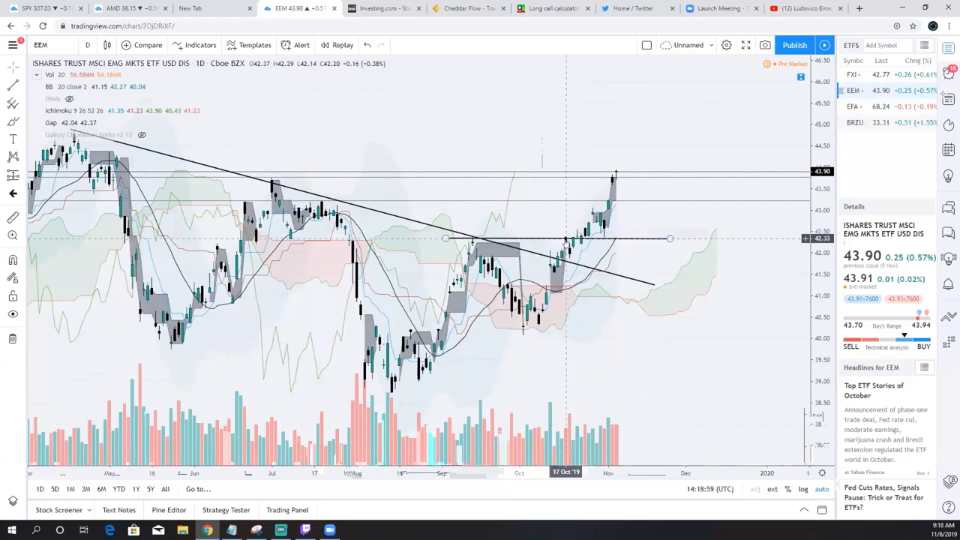
click(663, 181)
scroll(424, 184, down, 2)
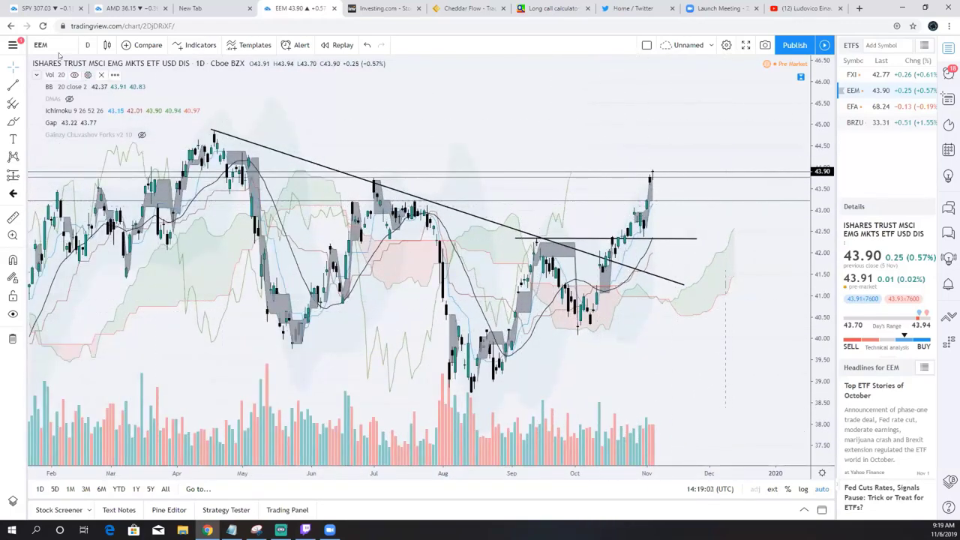
click(36, 74)
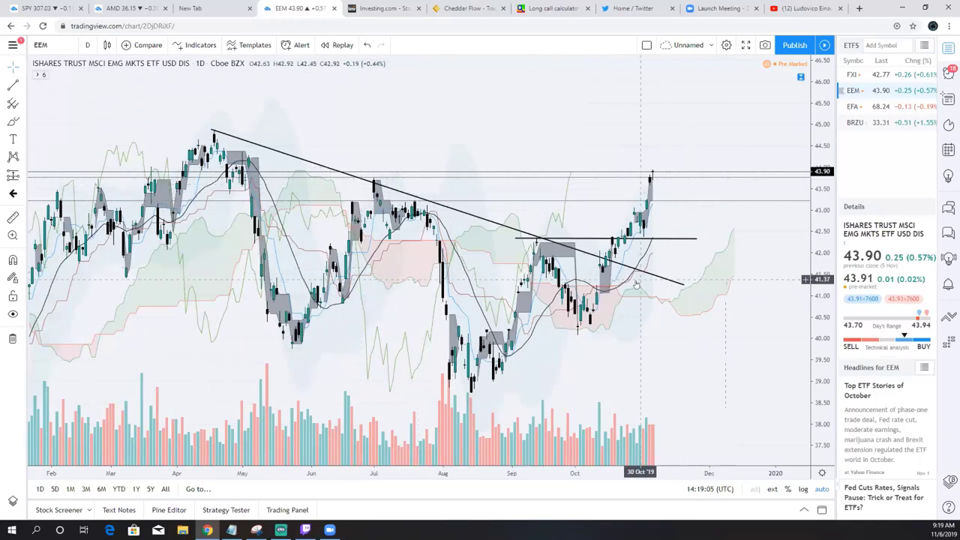
scroll(600, 250, up, 2)
scroll(553, 249, up, 1)
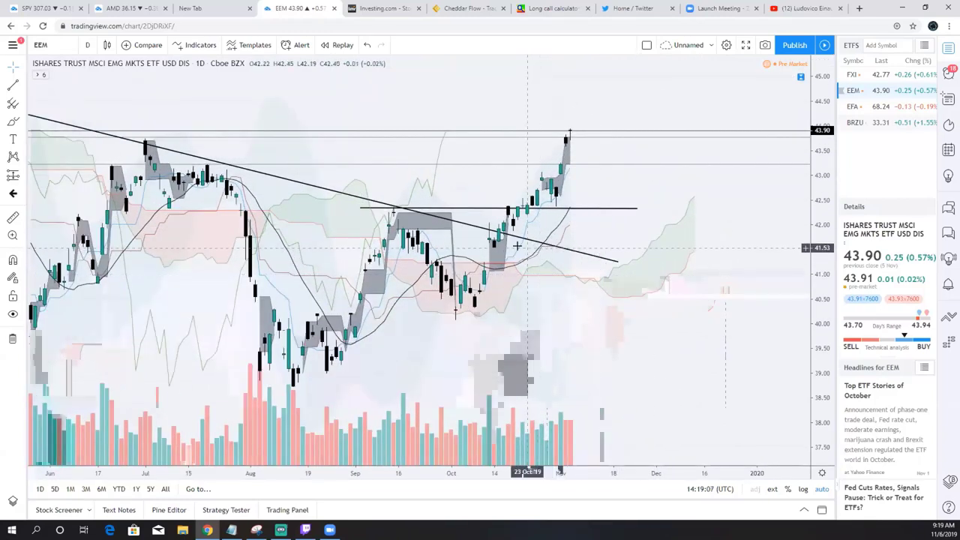
scroll(558, 150, down, 2)
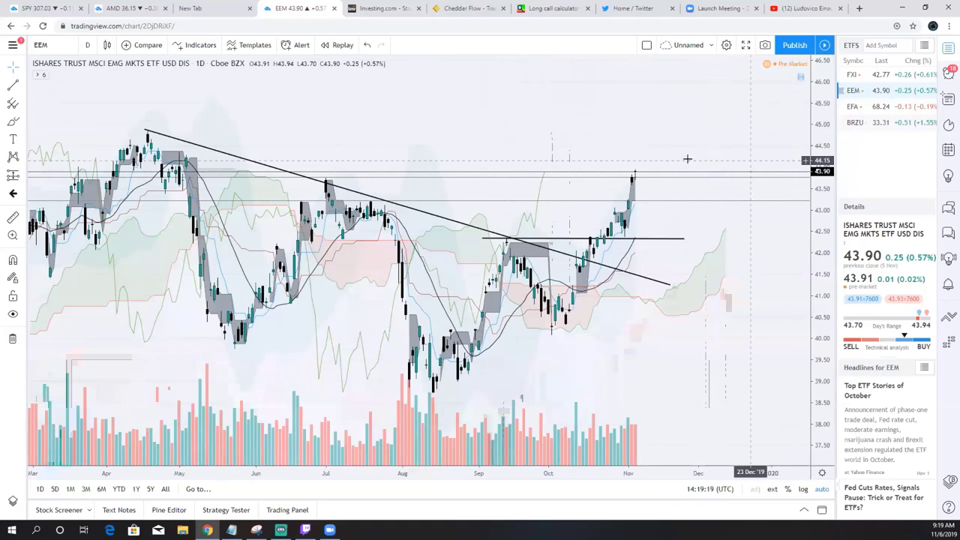
Load the FXI daily chart, zoom the time axis, and select the horizontal line at 43.92.
click(870, 75)
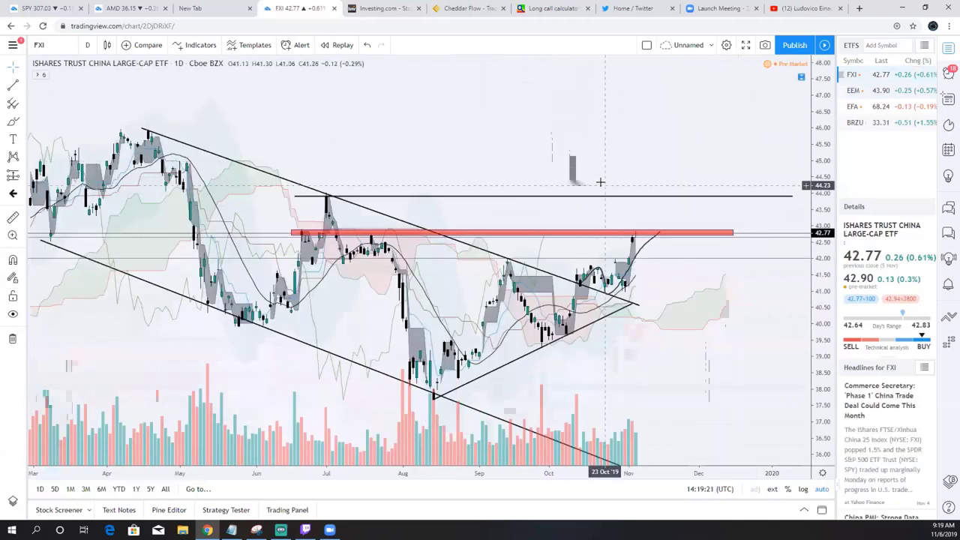
scroll(604, 180, up, 1)
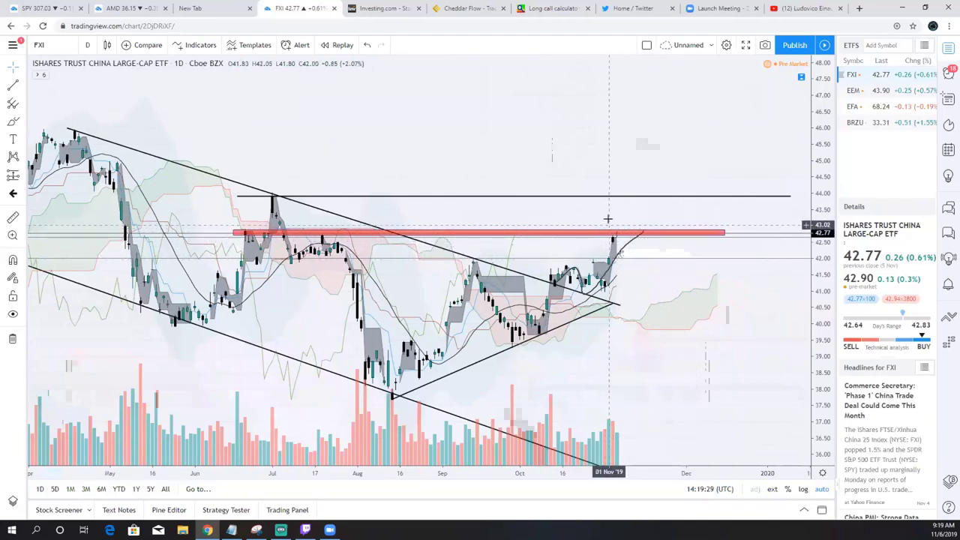
click(653, 197)
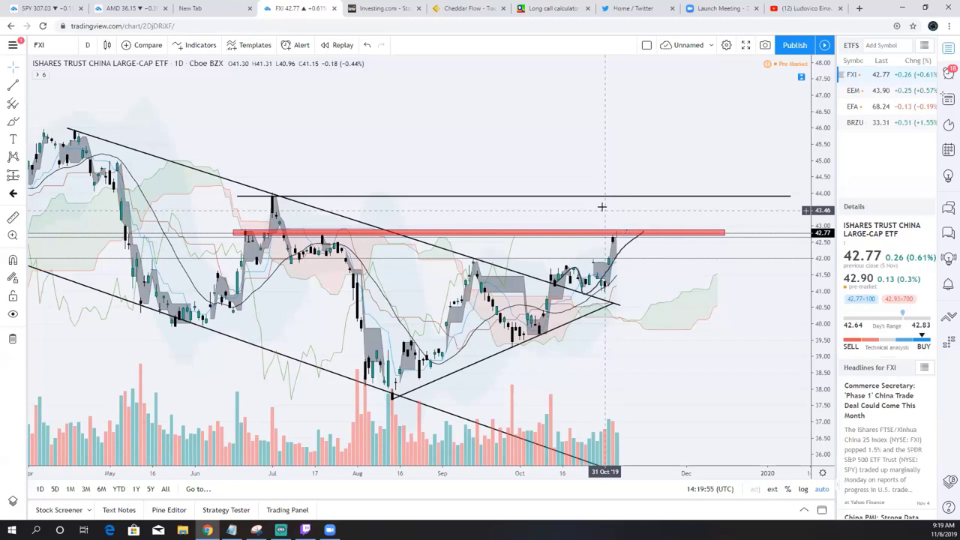
mouse_move(881, 106)
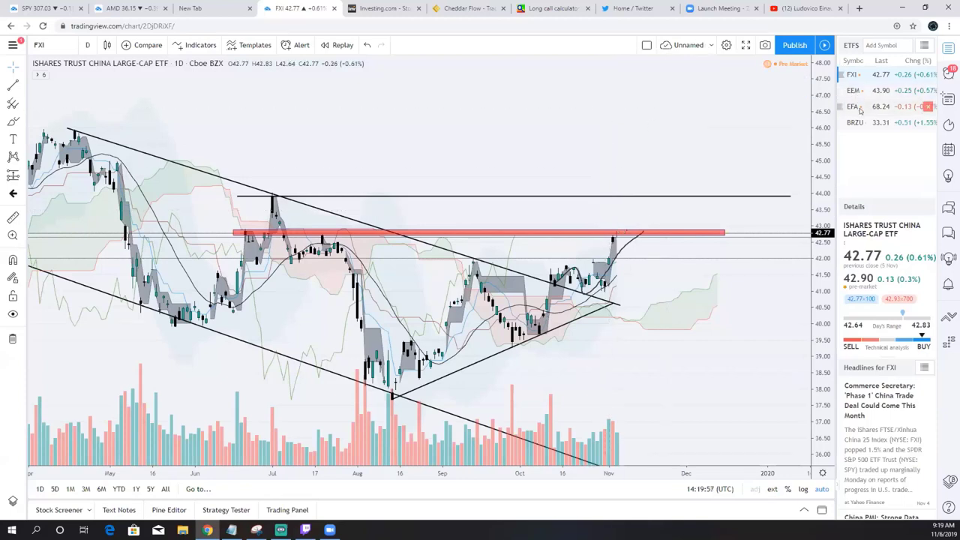
Load the EFA daily chart and zoom in and out along its time axis.
click(860, 109)
scroll(518, 128, down, 5)
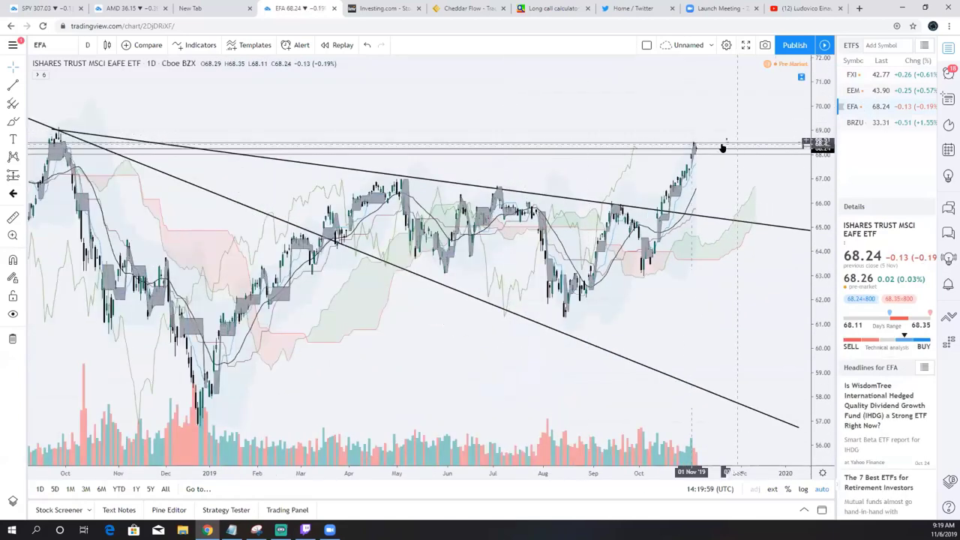
scroll(732, 178, down, 3)
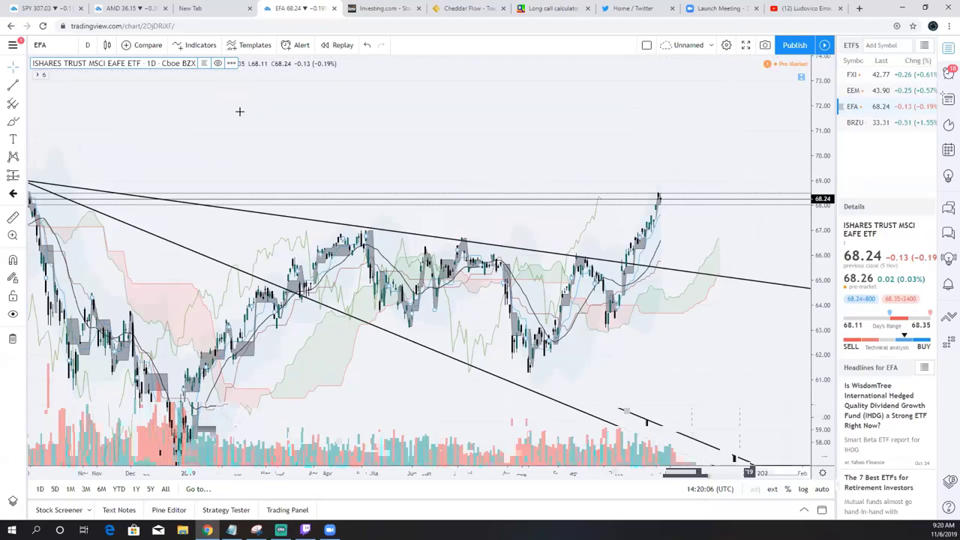
scroll(253, 108, up, 3)
scroll(390, 153, down, 2)
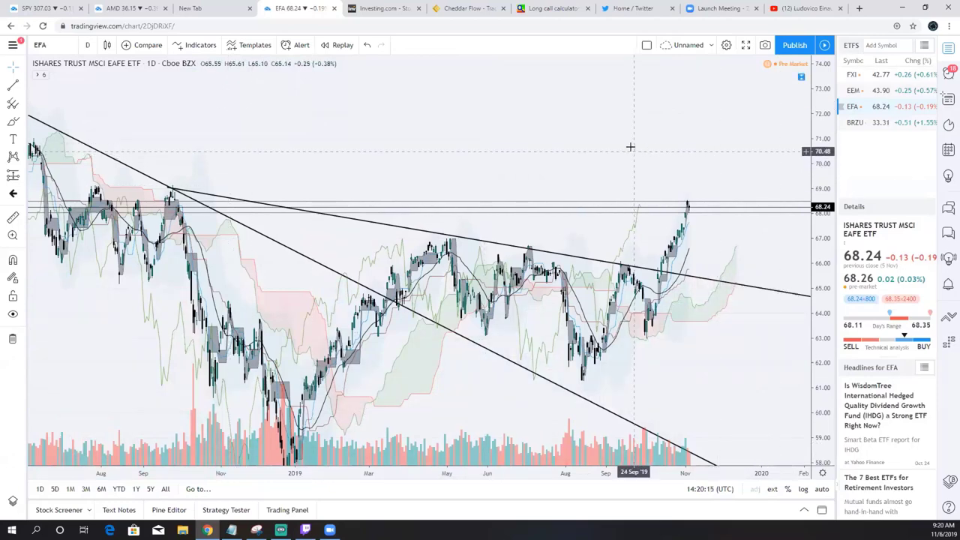
scroll(630, 147, up, 1)
scroll(637, 148, up, 1)
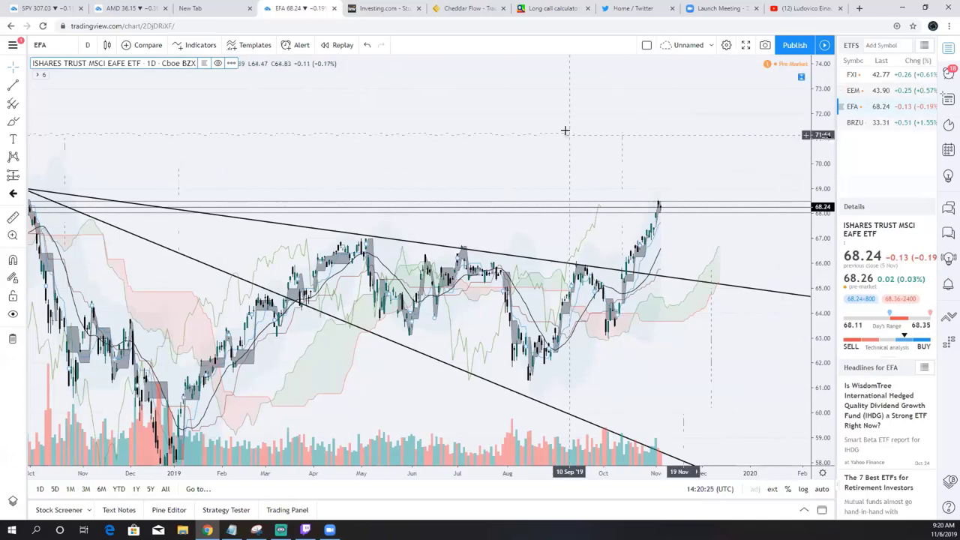
scroll(564, 129, down, 1)
scroll(562, 126, down, 1)
scroll(561, 123, down, 1)
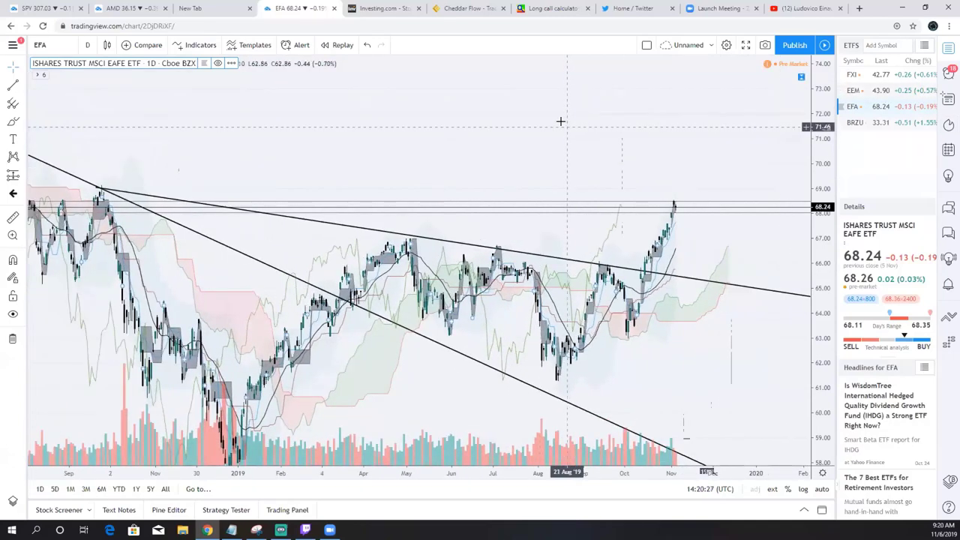
scroll(495, 137, up, 1)
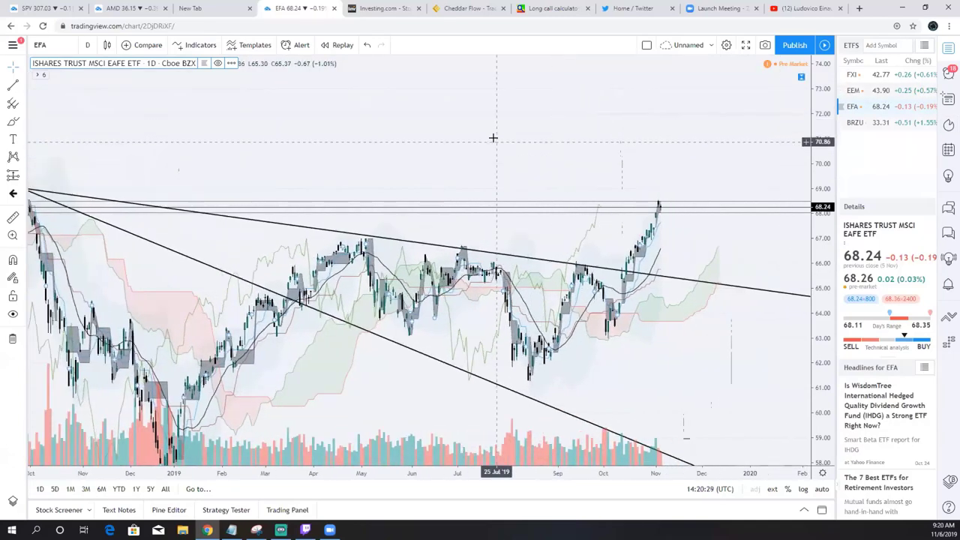
scroll(493, 138, up, 1)
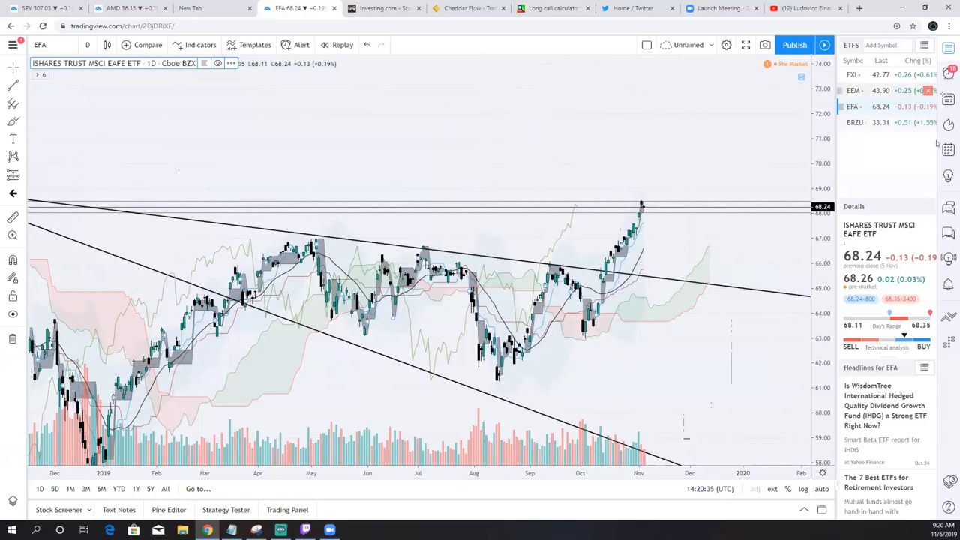
Load the BRZU daily chart, then zoom and pan along its timeline.
click(855, 122)
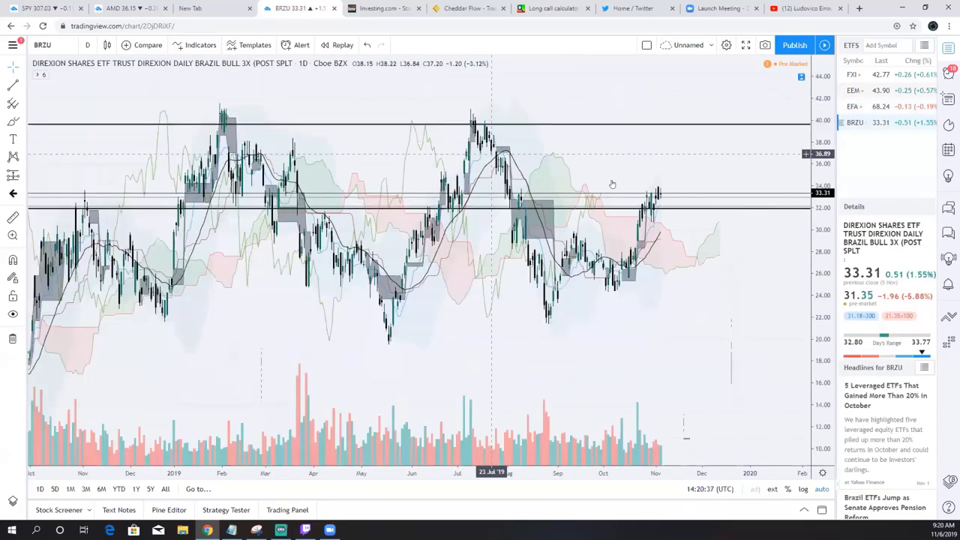
scroll(682, 201, up, 3)
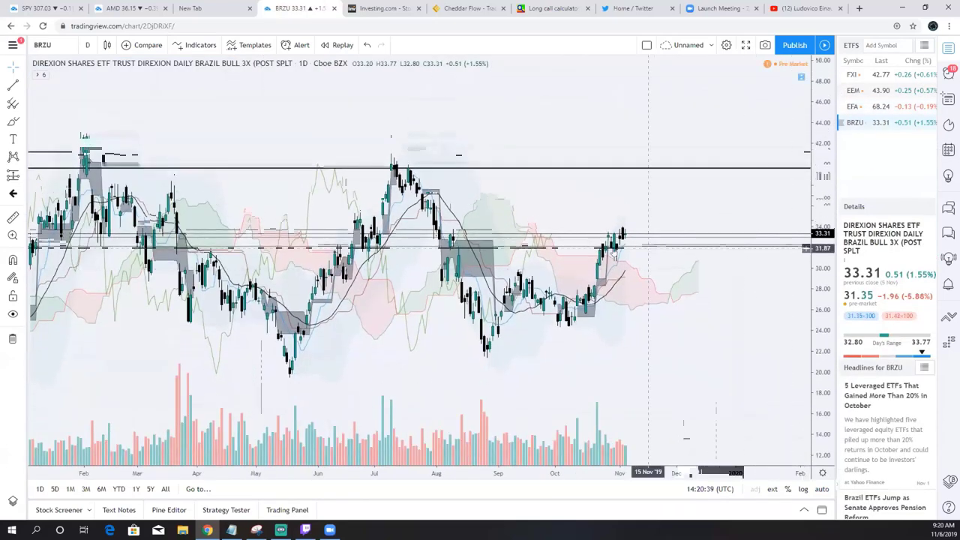
scroll(729, 363, down, 5)
drag(729, 364, 633, 107)
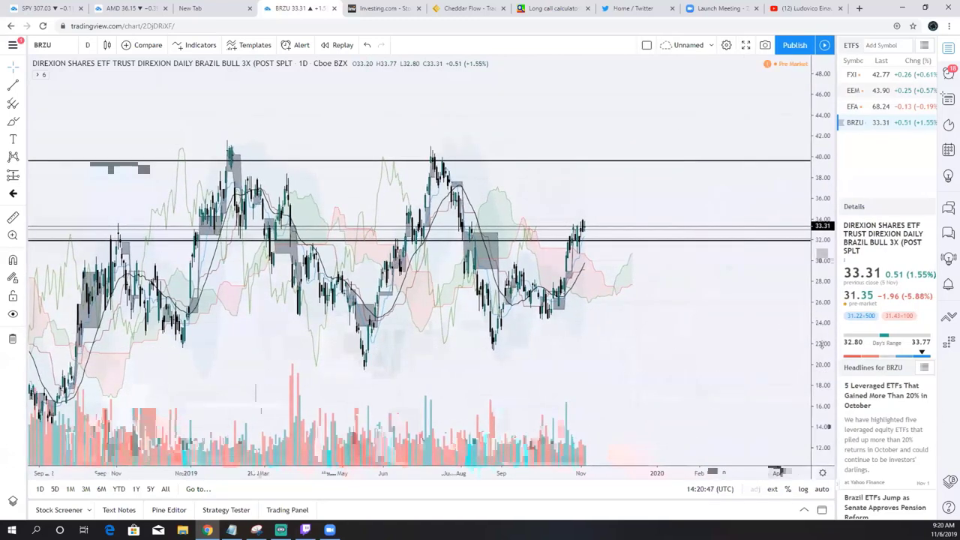
scroll(692, 358, up, 2)
scroll(690, 358, up, 1)
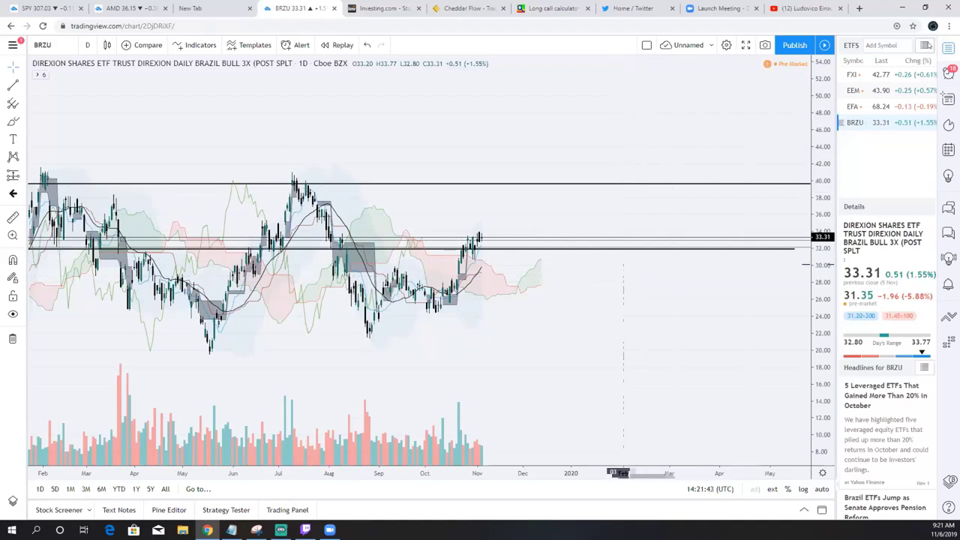
Open the saved-watchlists menu showing ETFS, Metals, TECH and Watchlist.
click(925, 46)
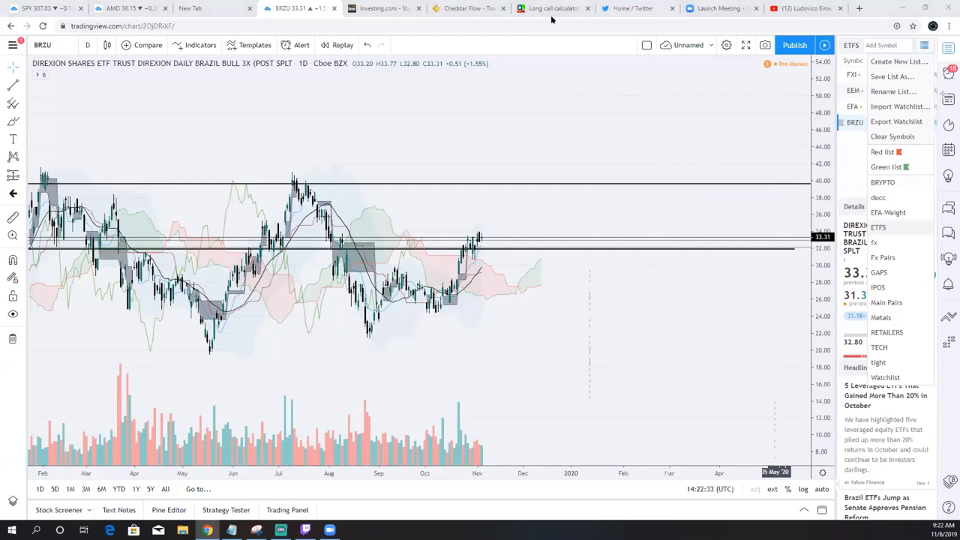
Switch to the list named Watchlist to load the SPY daily chart, then zoom and recentre it.
click(923, 45)
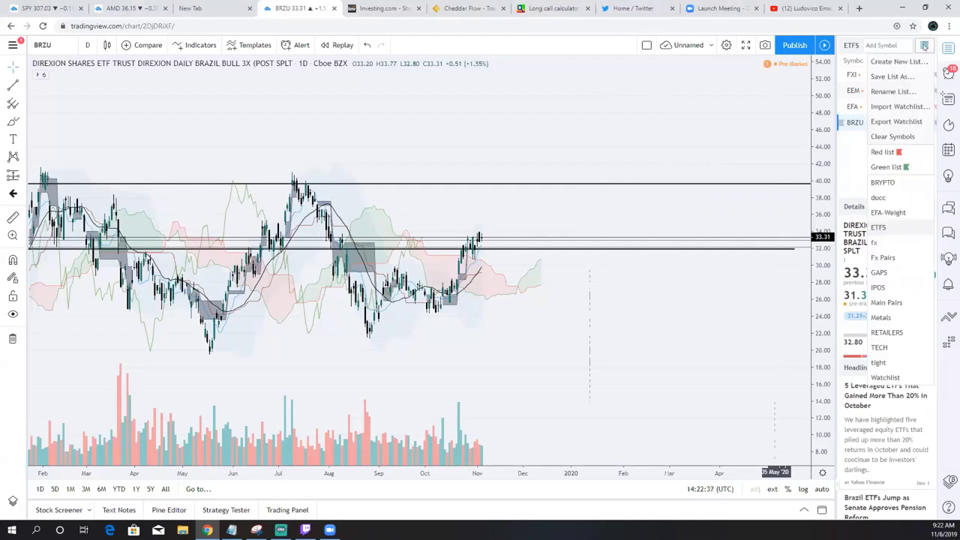
click(885, 377)
click(862, 90)
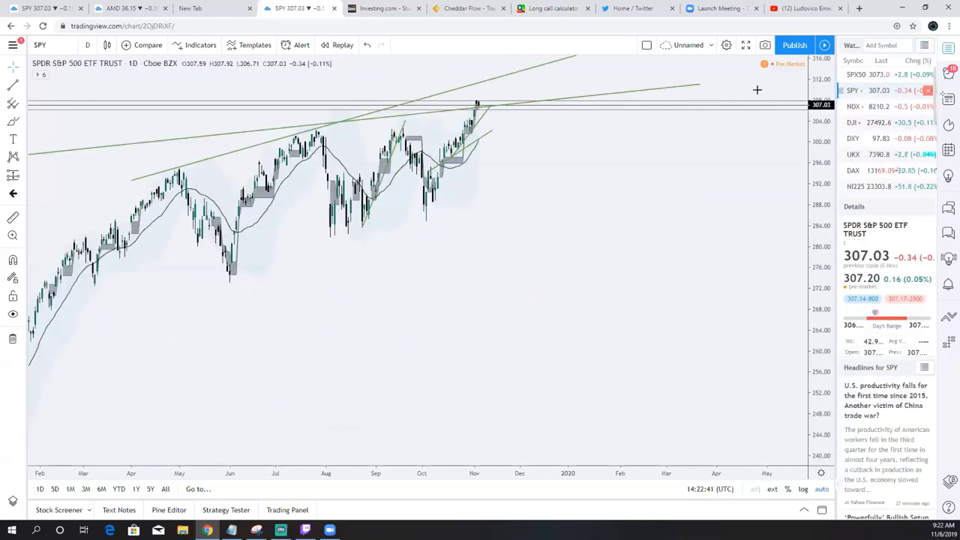
scroll(640, 247, up, 5)
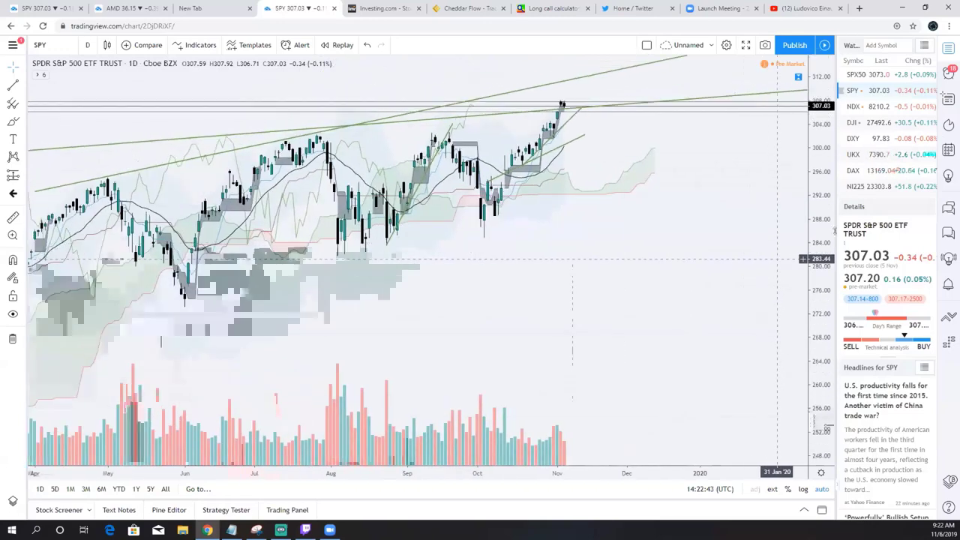
drag(828, 184, 773, 248)
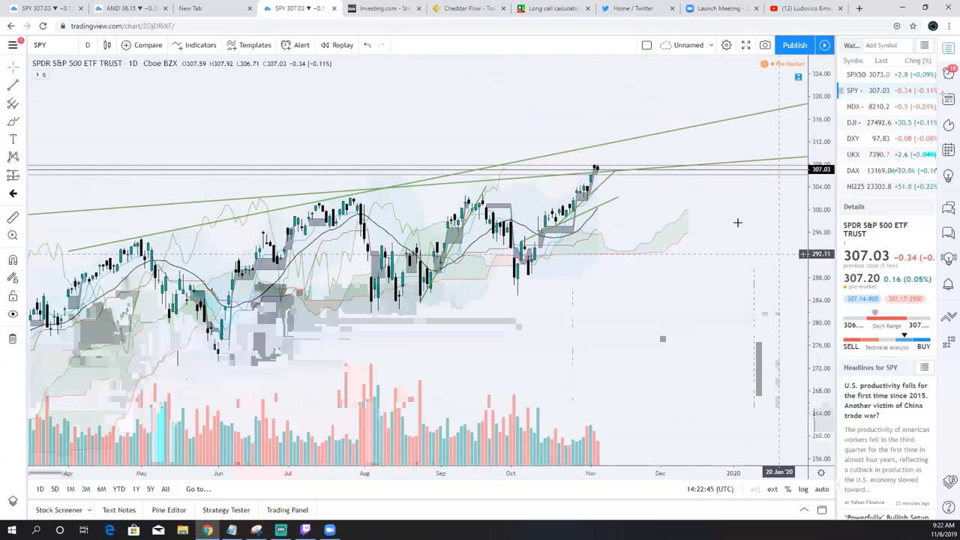